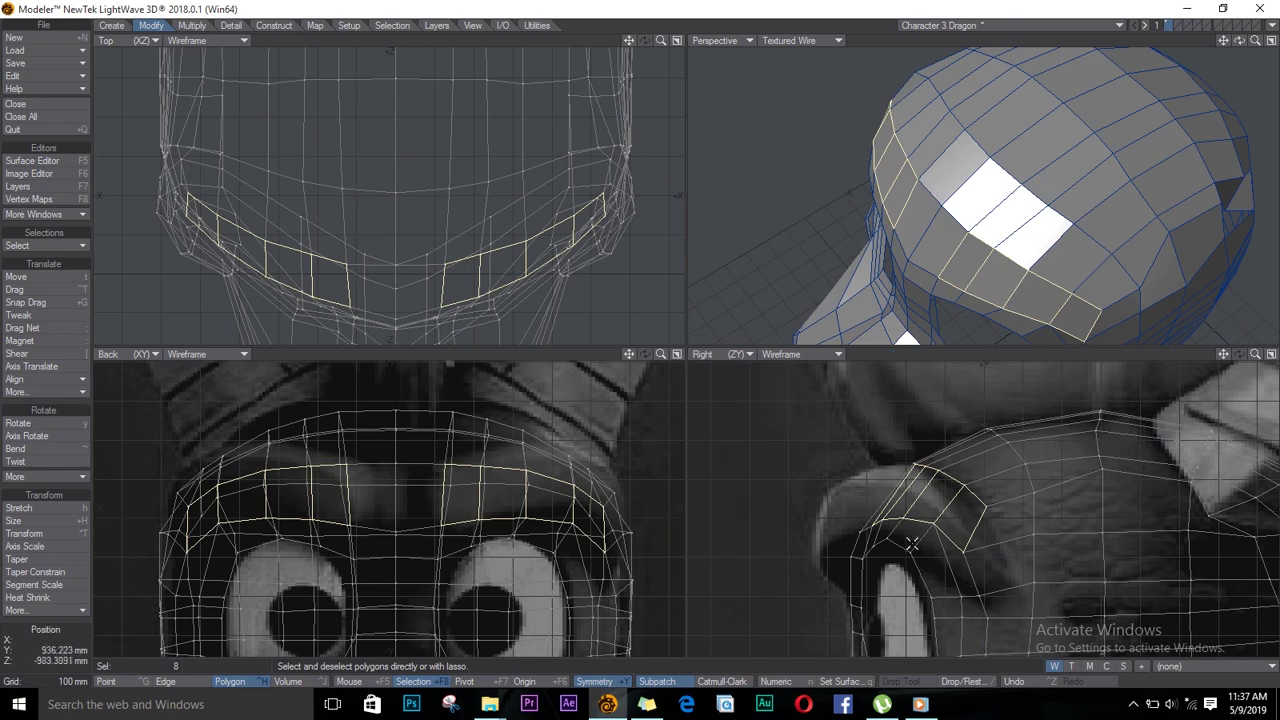
Move the selected brow polygons forward in the Right view and rotate them to follow the reference brow
key("t")
left_click_drag(955, 515, 879, 482)
key("h")
key("ctrl+z")
key("y")
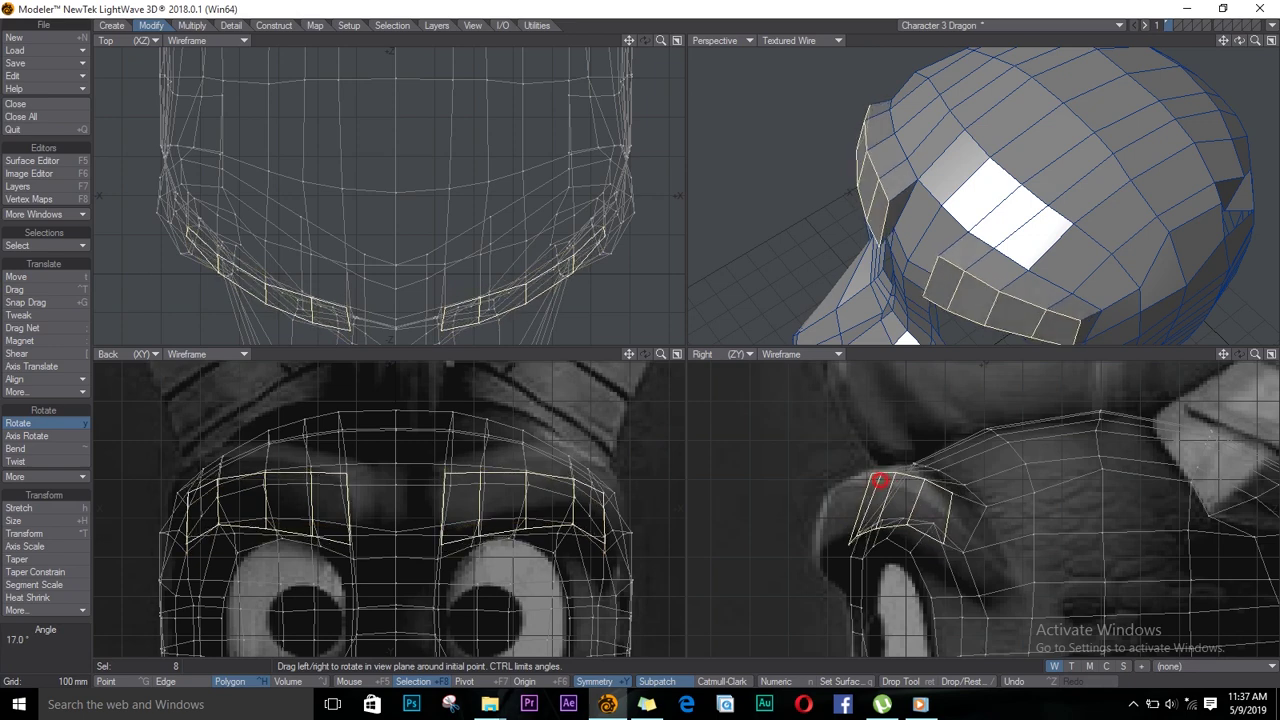
left_click_drag(526, 494, 532, 497)
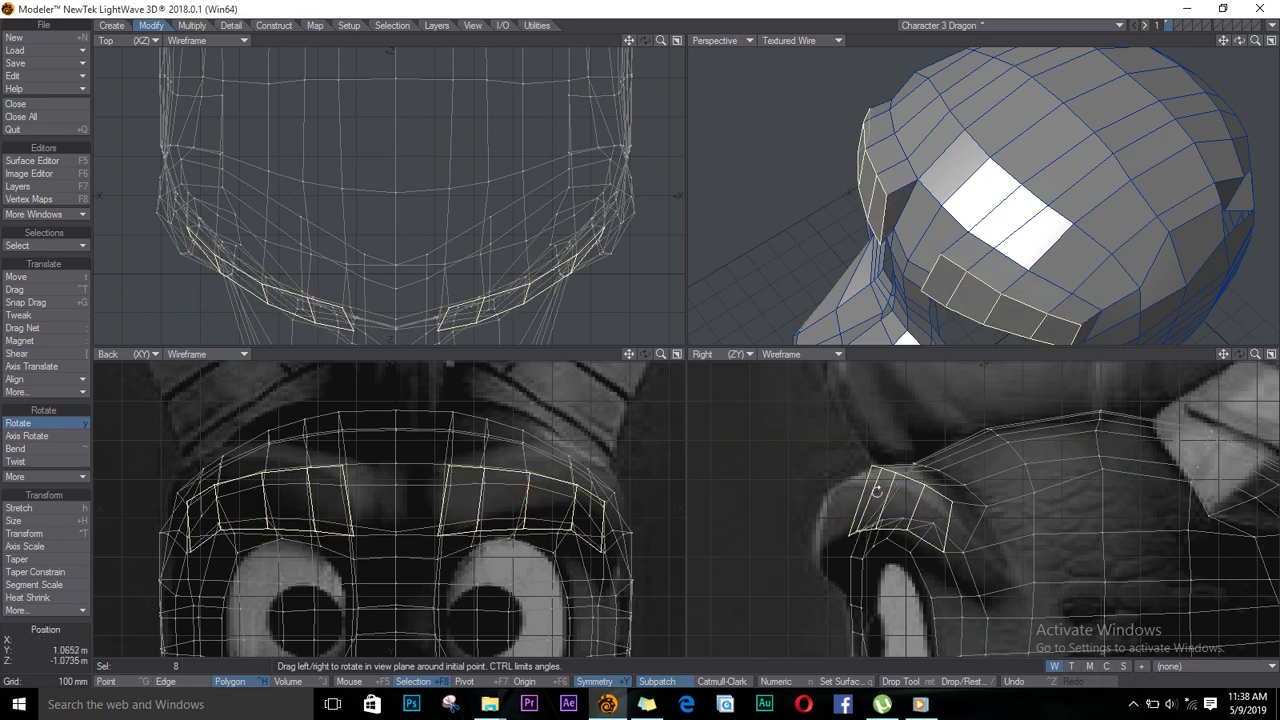
Drag the upper and lower brow points in the Right view to match the curve of the reference brow ridge
key("ctrl+t")
left_click_drag(876, 490, 877, 470)
left_click_drag(952, 502, 956, 516)
left_click_drag(922, 484, 921, 485)
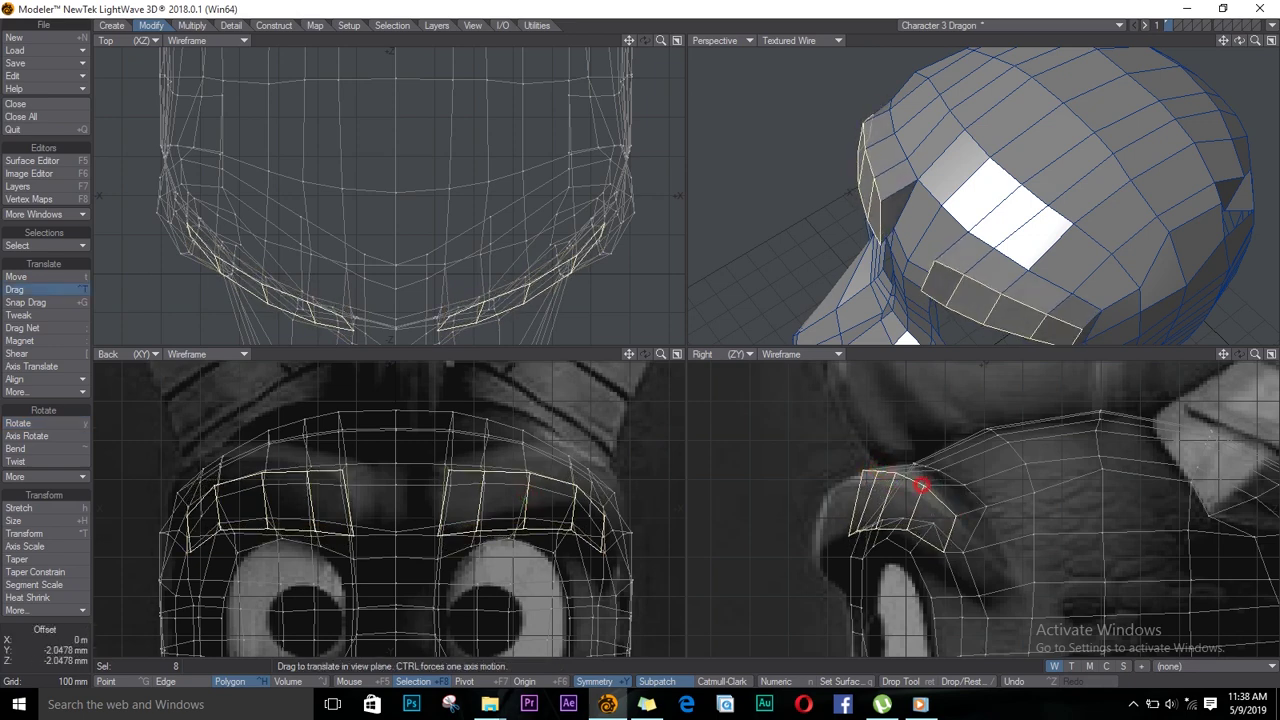
left_click_drag(851, 532, 861, 528)
left_click_drag(881, 530, 936, 556)
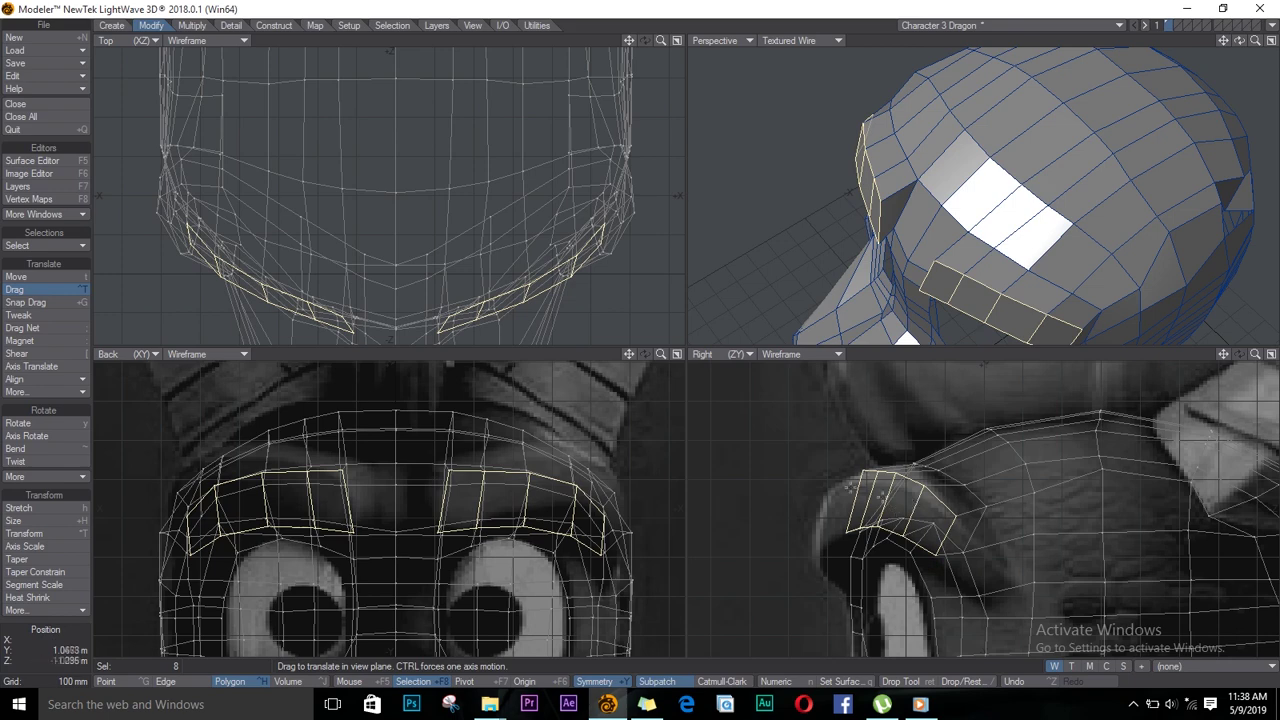
Move the brow polygons further forward to the front of the reference brow and rotate them in the Top view
key("t")
left_click_drag(591, 279, 574, 286)
left_click_drag(878, 502, 872, 511)
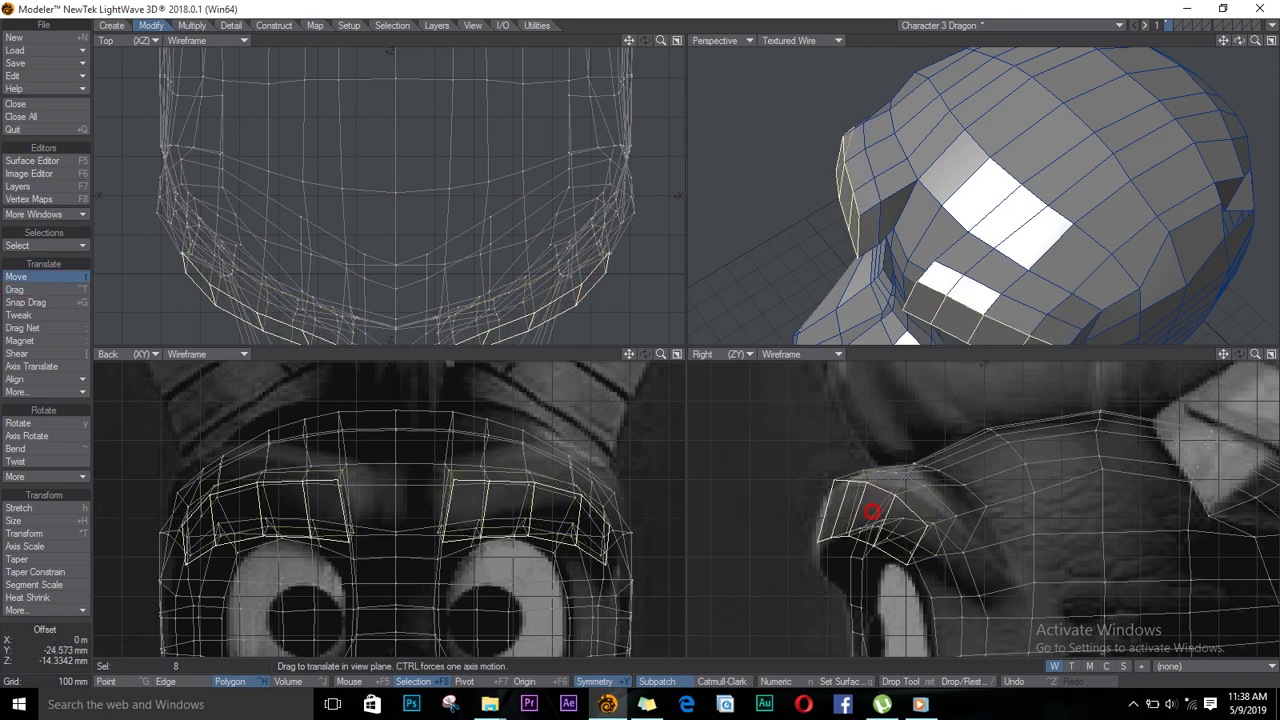
key("y")
left_click_drag(586, 273, 543, 216)
key("h")
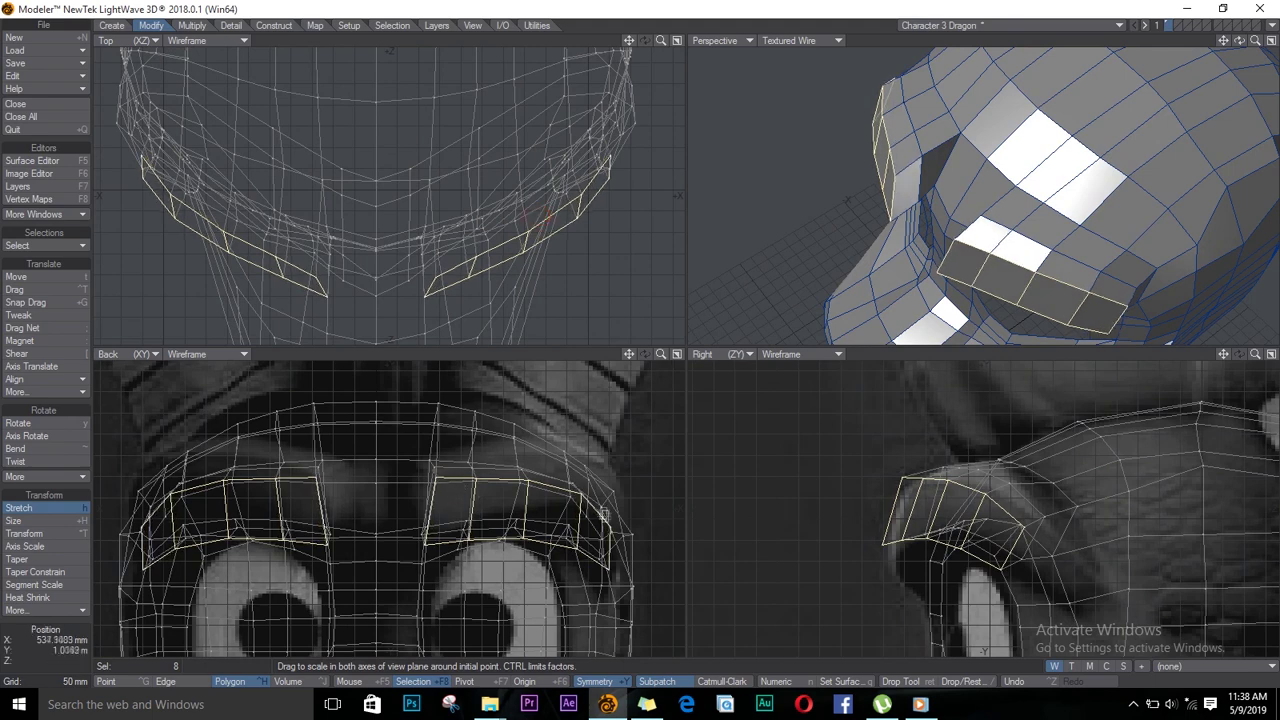
Drag the front brow points back in the Right view to round the brow's tip, and clear the selection
key("ctrl+t")
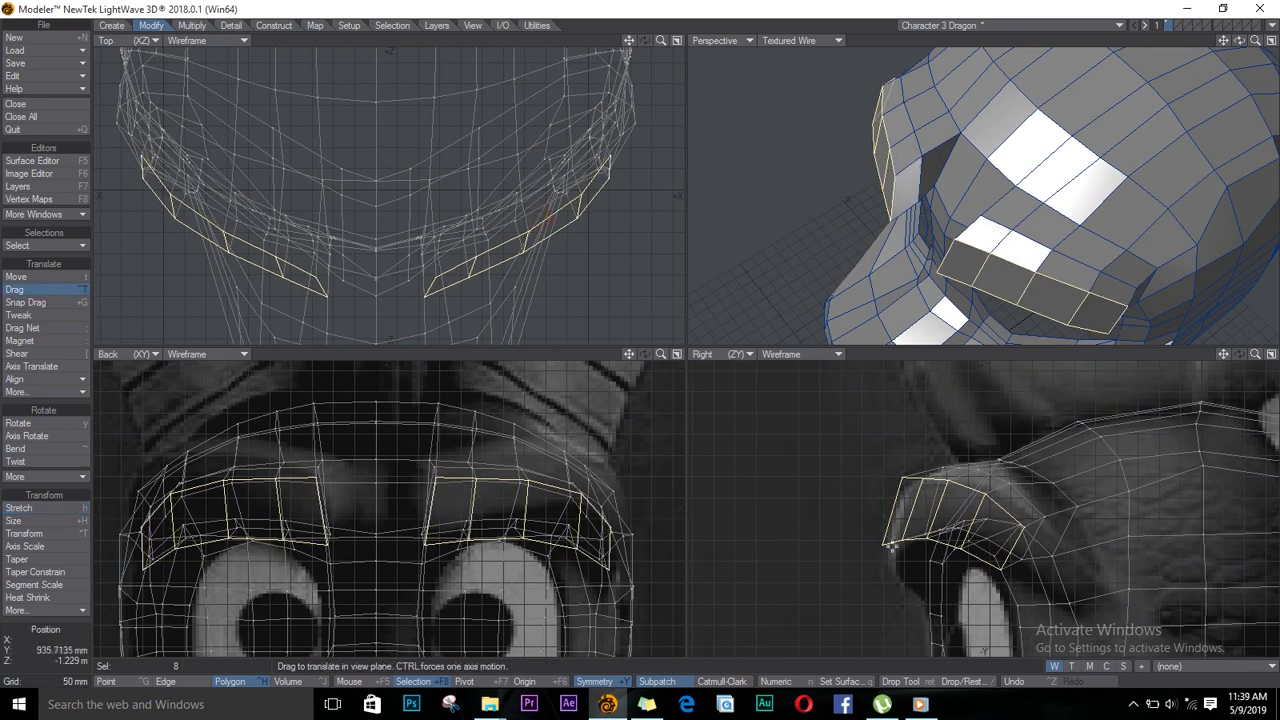
left_click_drag(883, 544, 892, 553)
left_click_drag(903, 478, 943, 483)
key("slash")
Select the middle edge loop around both brows and convert it to a point selection
key("space")
key("space")
key("space")
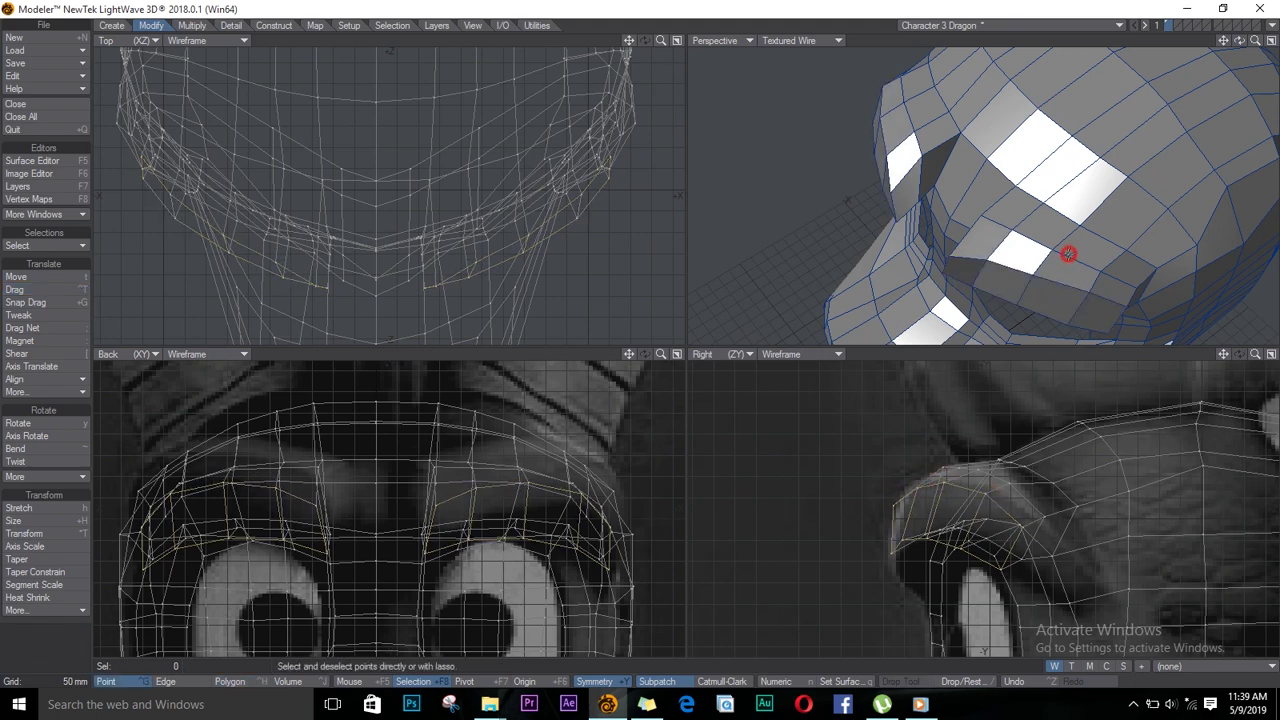
left_click_drag(1066, 255, 1044, 245)
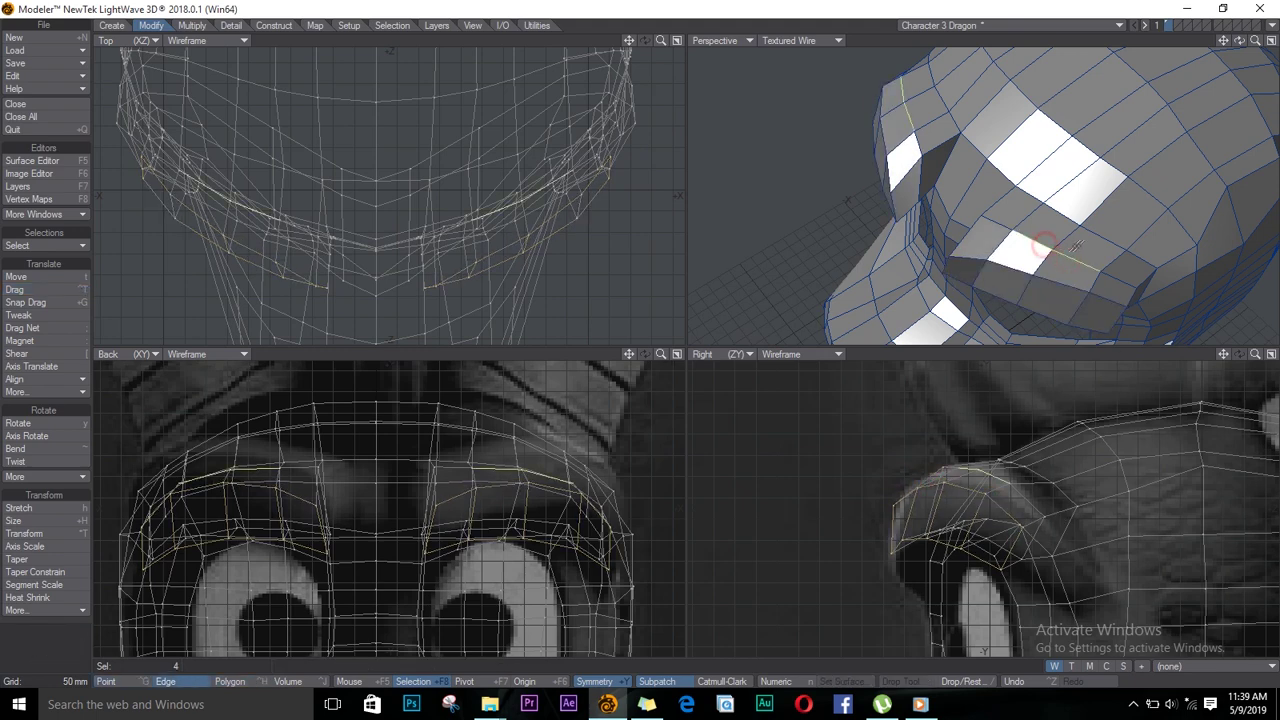
left_click(55, 243)
left_click(53, 245)
left_click(52, 250)
mouse_move(98, 405)
left_click(142, 408)
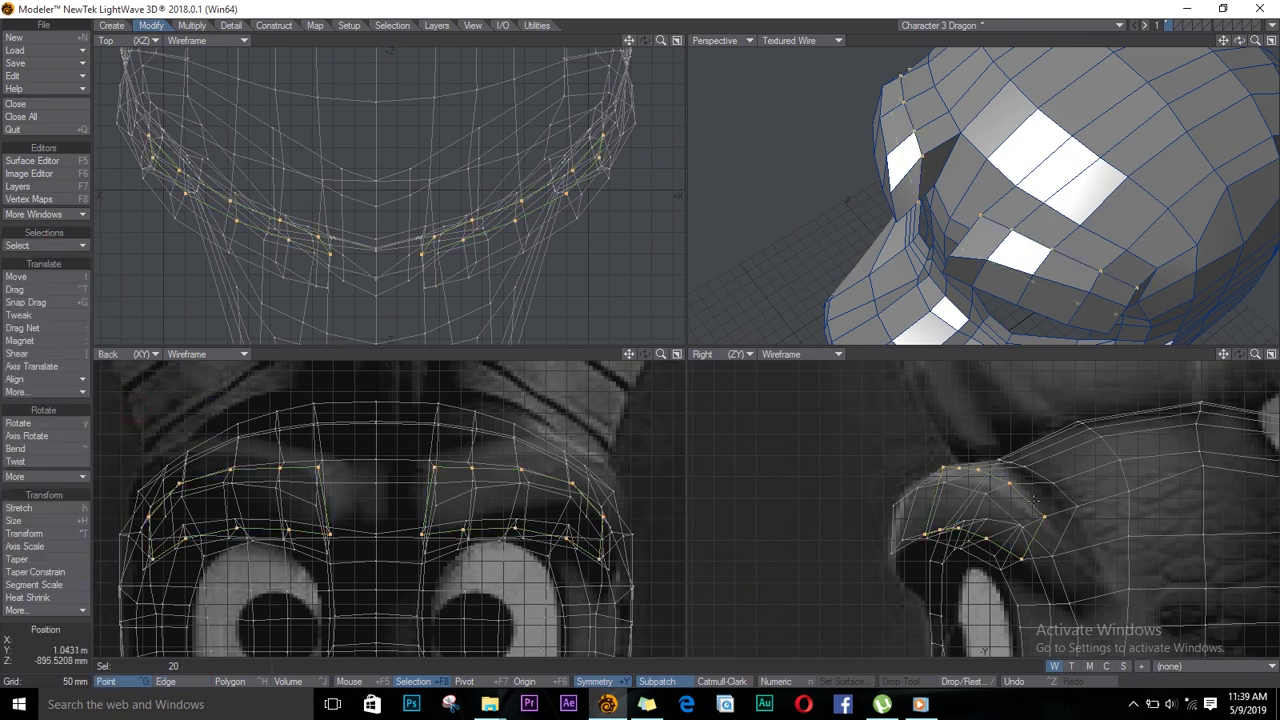
Stretch the selected brow loop points slightly outward in the Back view
key("ctrl+t")
key("h")
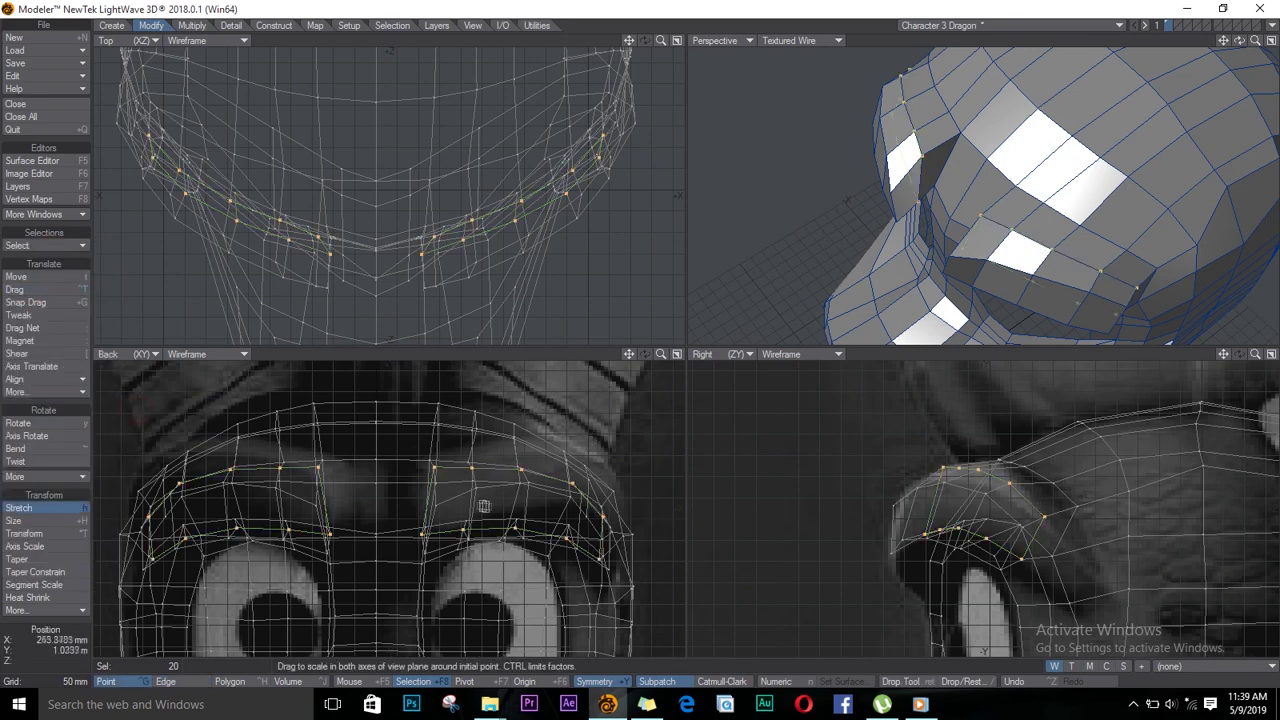
left_click_drag(498, 506, 478, 509)
Drag individual brow loop points in the Back view to bulge the brows' inner ends and lower edges, and clear the selection
key("t")
key("ctrl+t")
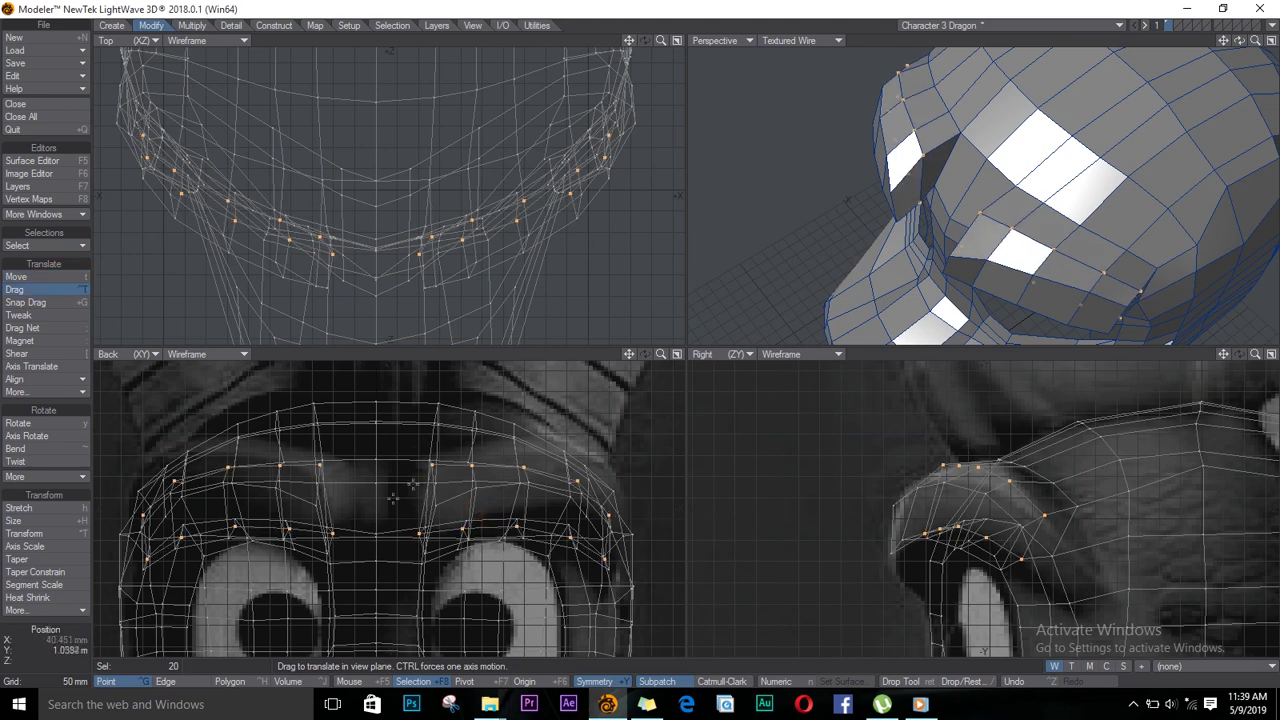
left_click_drag(435, 467, 430, 466)
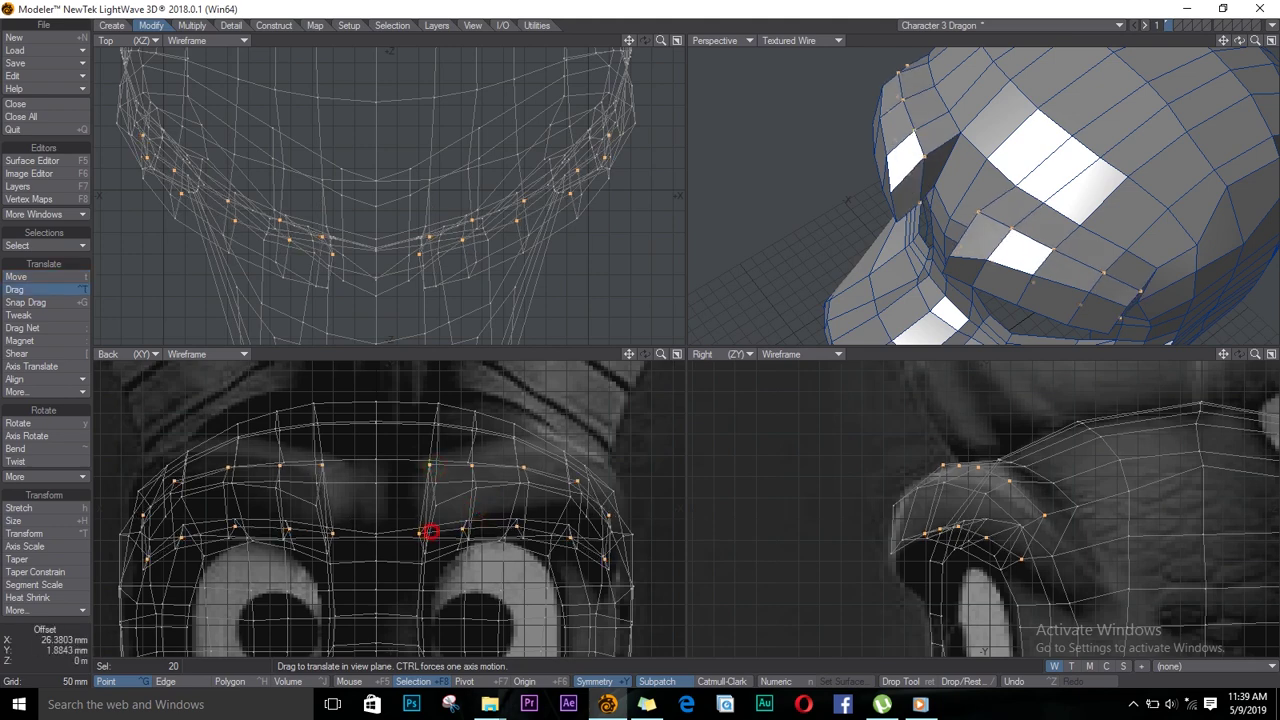
left_click_drag(431, 532, 425, 530)
left_click_drag(577, 481, 466, 518)
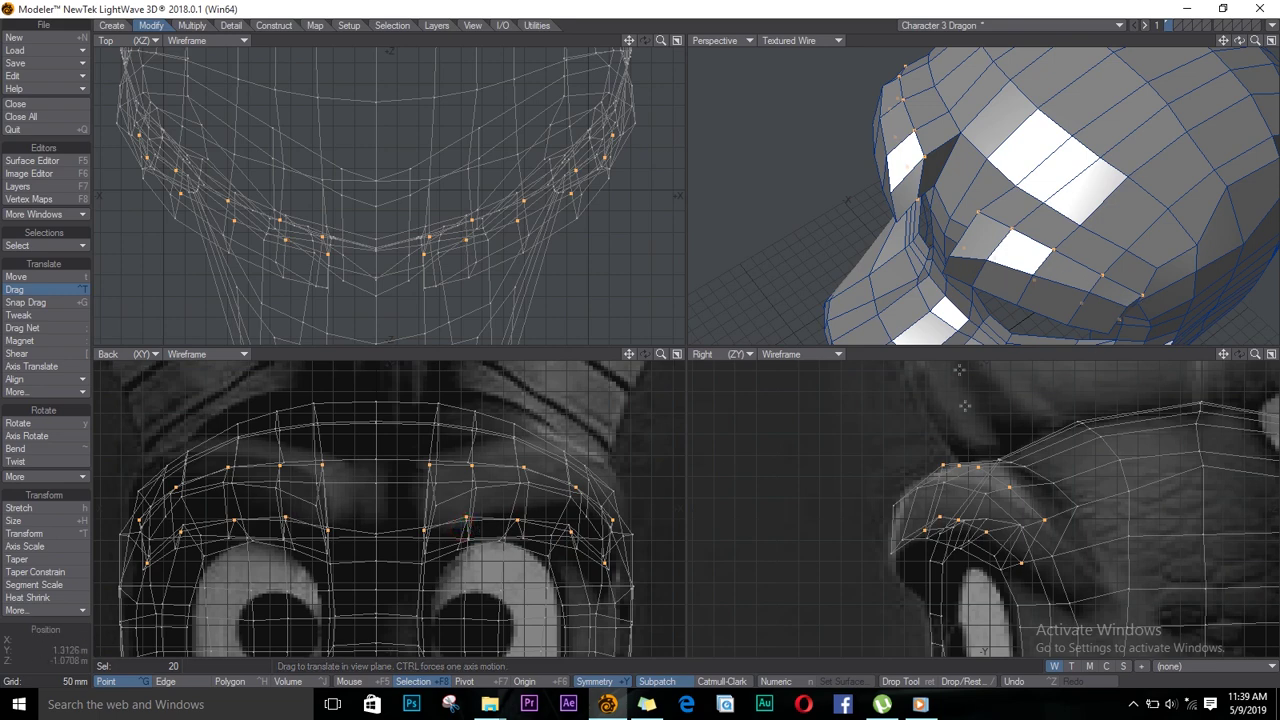
key("space")
Adjust the front brow points in the Perspective and Right views to refine the brow's leading edge
key("ctrl+t")
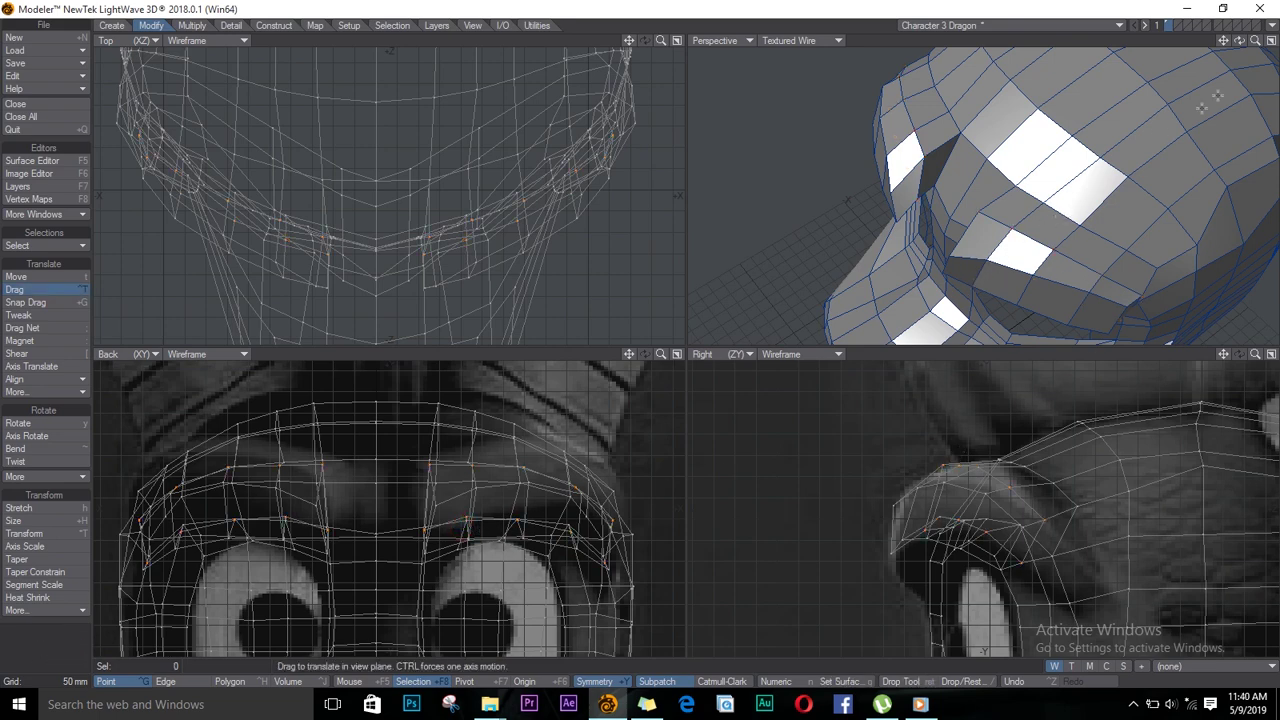
left_click_drag(1239, 40, 1050, 84)
left_click_drag(918, 196, 919, 208)
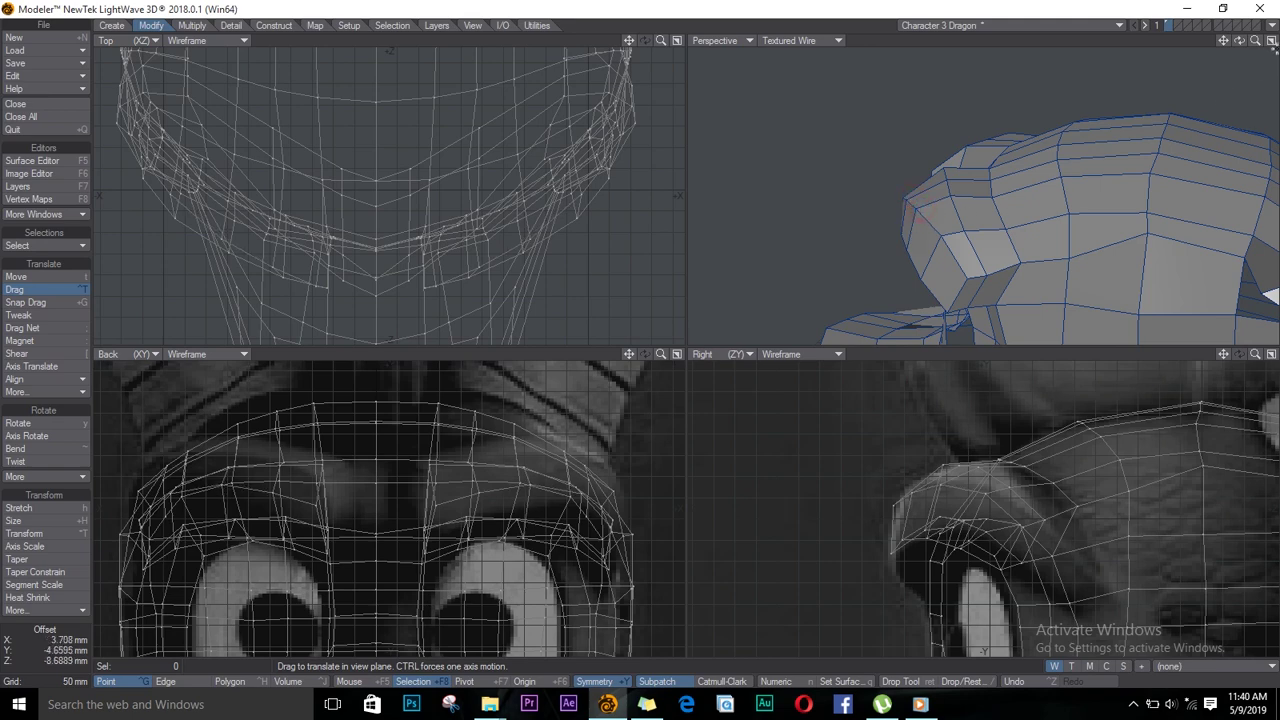
left_click_drag(1239, 41, 1030, 164)
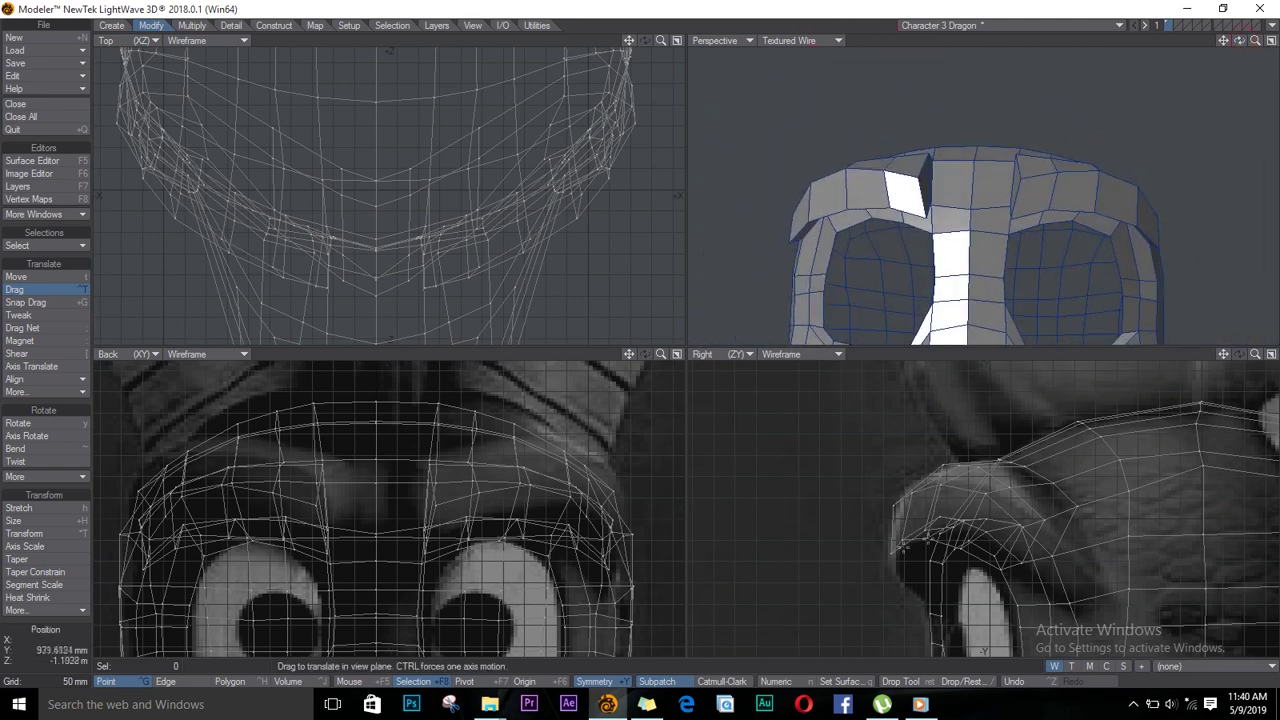
left_click_drag(892, 553, 943, 484)
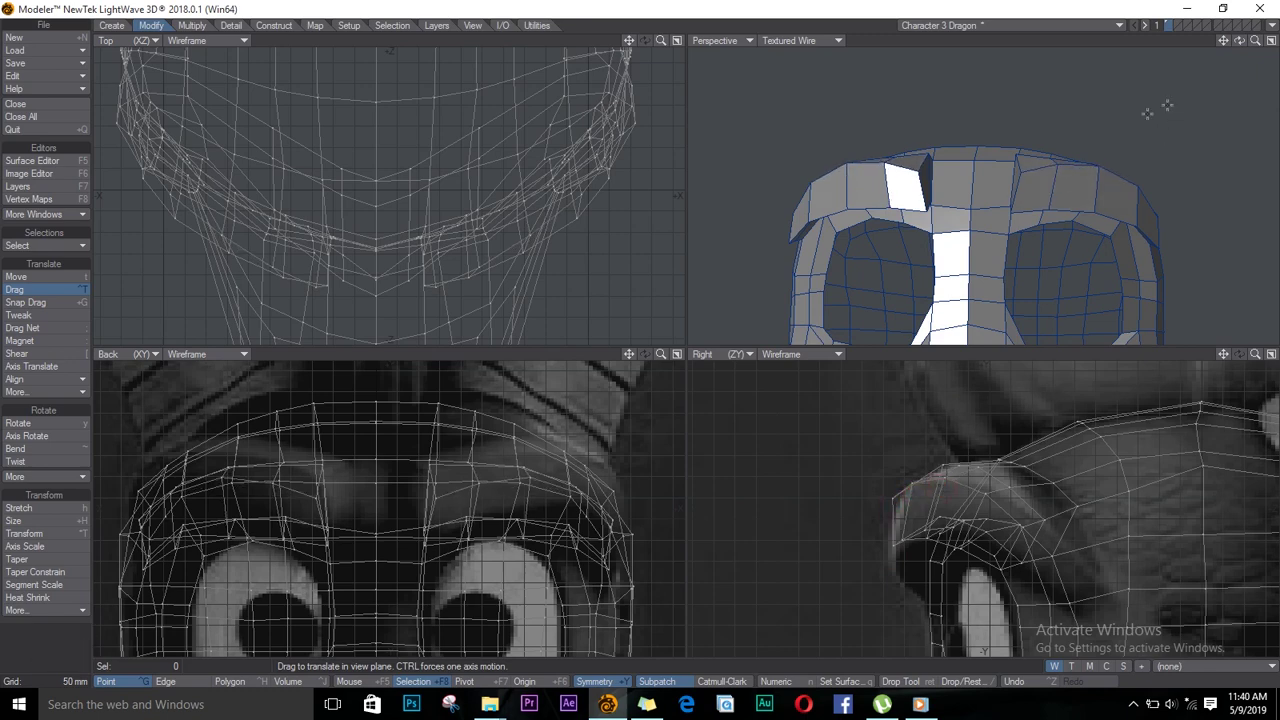
Turn on subpatch smoothing for the head mesh and drop the Drag tool
key("Tab")
mouse_move(1239, 41)
left_mouse_down()
mouse_move(1108, 6)
mouse_move(1274, 70)
mouse_move(1052, 4)
mouse_move(989, 37)
mouse_move(1241, 41)
left_mouse_up()
key("Return")
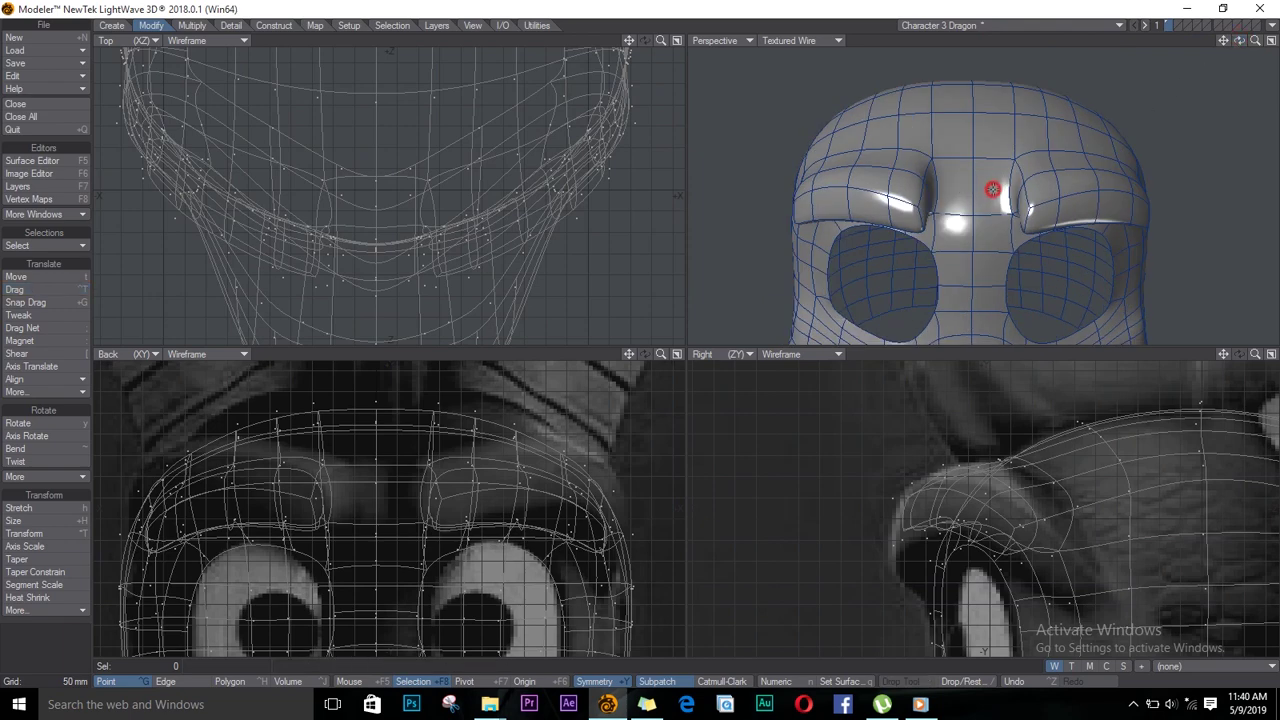
Select the two forehead polygons between the brows and drag their outer corners toward the centre line in the Back view
key("space")
key("slash")
key("space")
left_click(1003, 184)
left_click(1003, 187)
left_click(1002, 177)
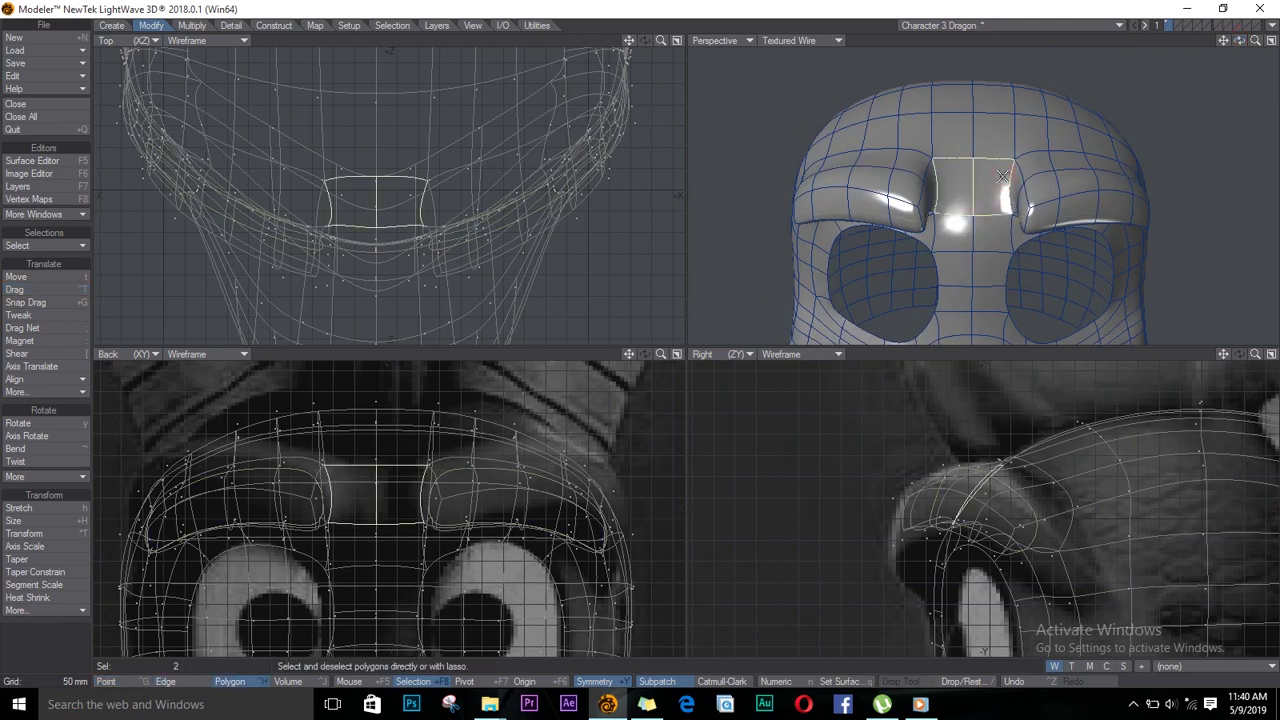
key("ctrl+t")
mouse_move(417, 468)
left_mouse_down()
mouse_move(395, 467)
mouse_move(416, 468)
left_mouse_up()
mouse_move(403, 523)
left_mouse_down()
mouse_move(418, 518)
mouse_move(398, 523)
left_mouse_up()
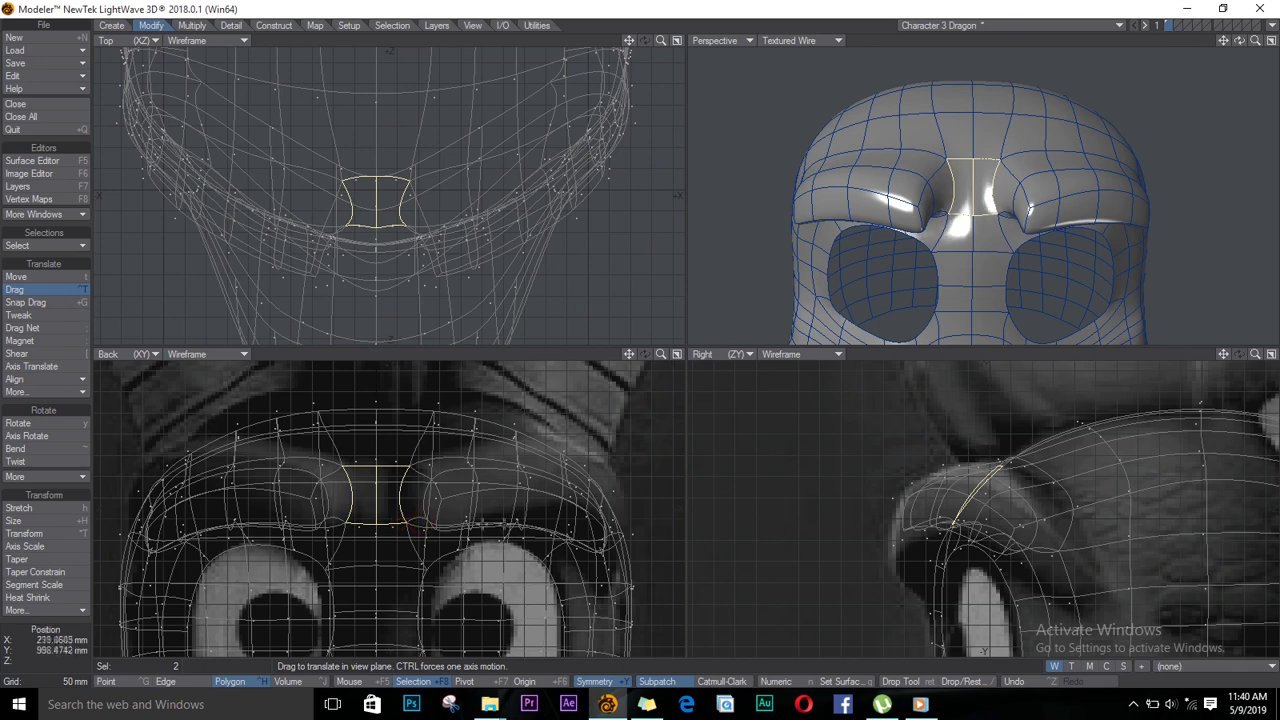
key("Return")
key("slash")
Select the edges at the brows' inner ends and move them toward the centre line, and clear the selection
left_click(935, 184)
key("space")
key("space")
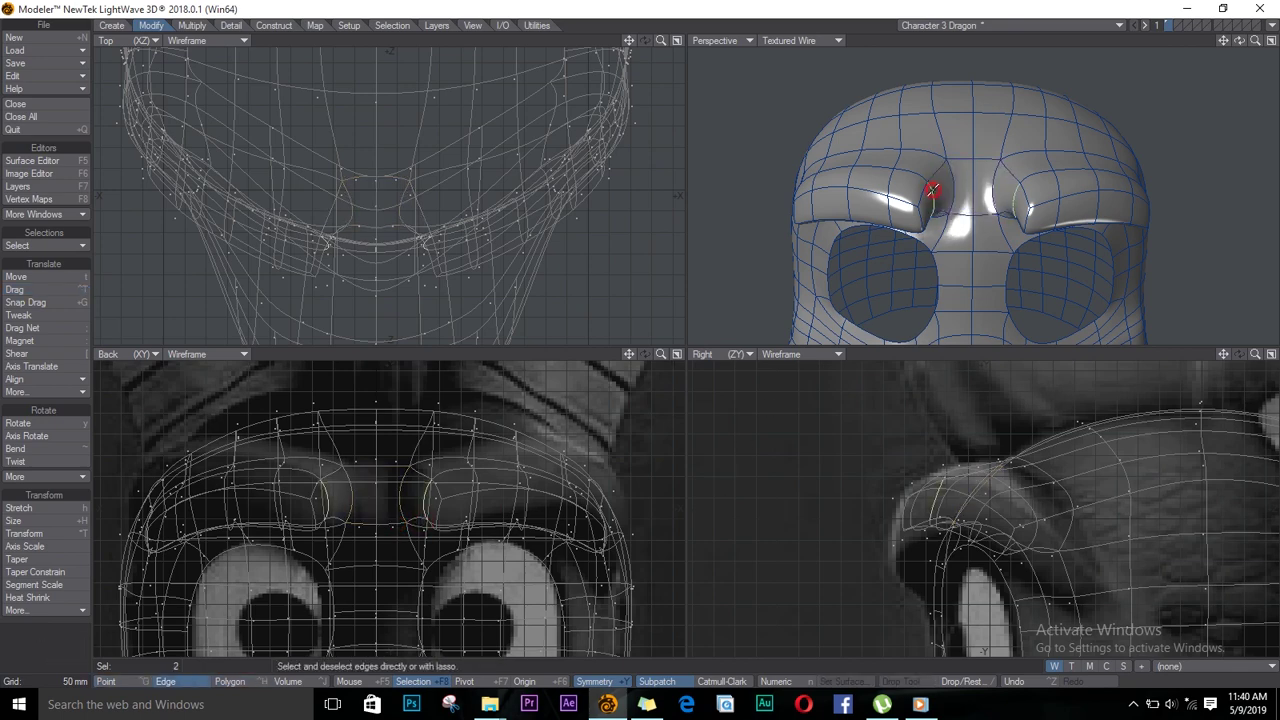
left_click(933, 194)
key("t")
left_click_drag(443, 495, 427, 495)
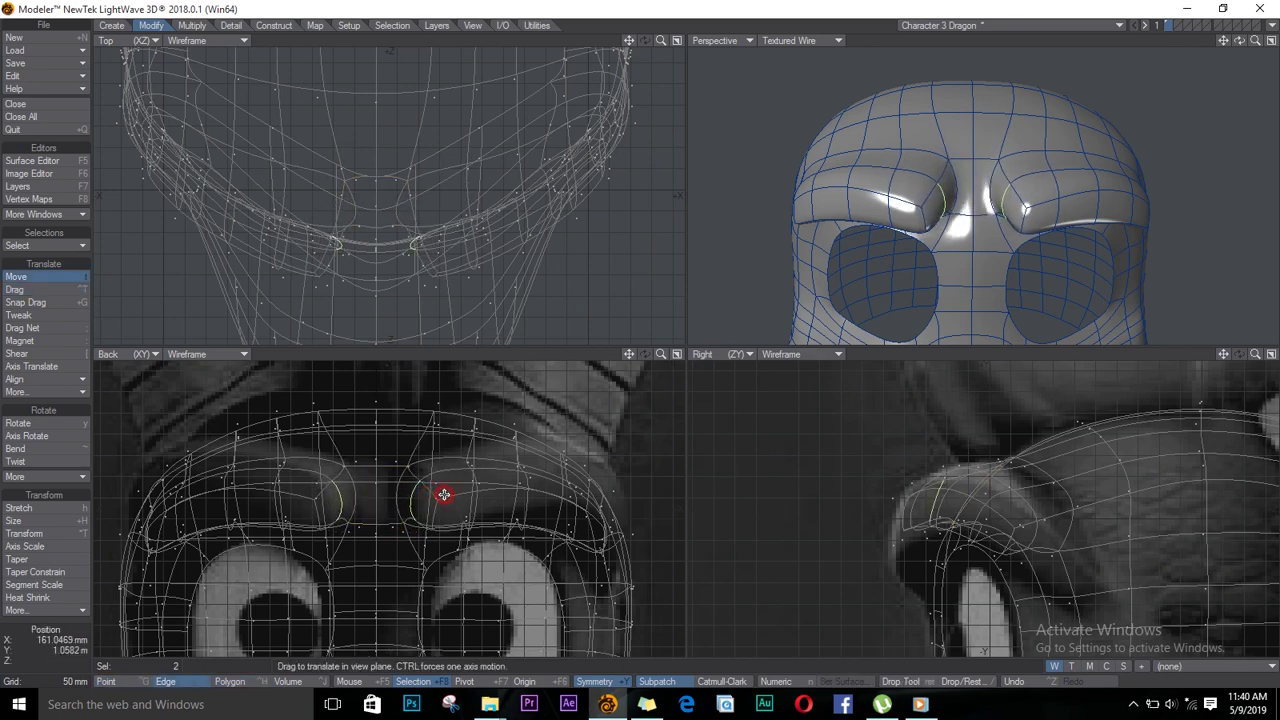
key("space")
key("slash")
Turn off subpatch smoothing and drag points beside the brow's outer end and below the horn's base in the Right view
left_click_drag(1240, 42, 1100, 136)
key("a")
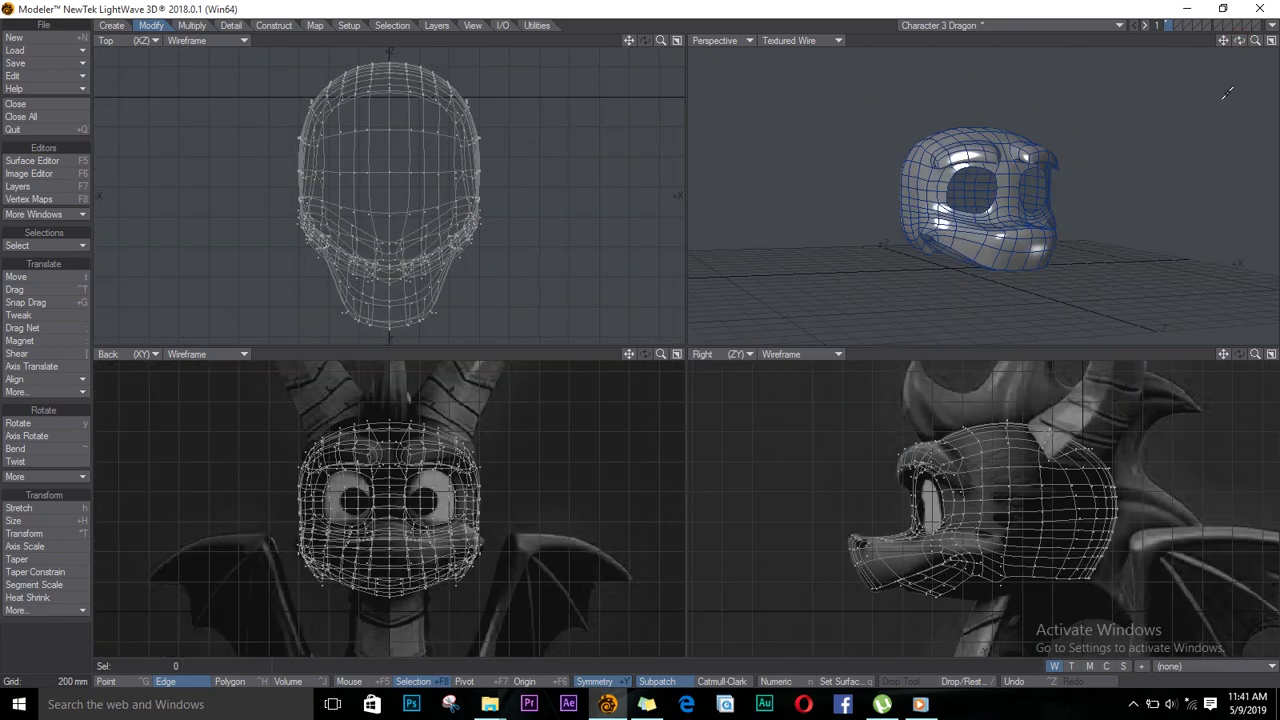
left_click_drag(1240, 43, 1085, 24)
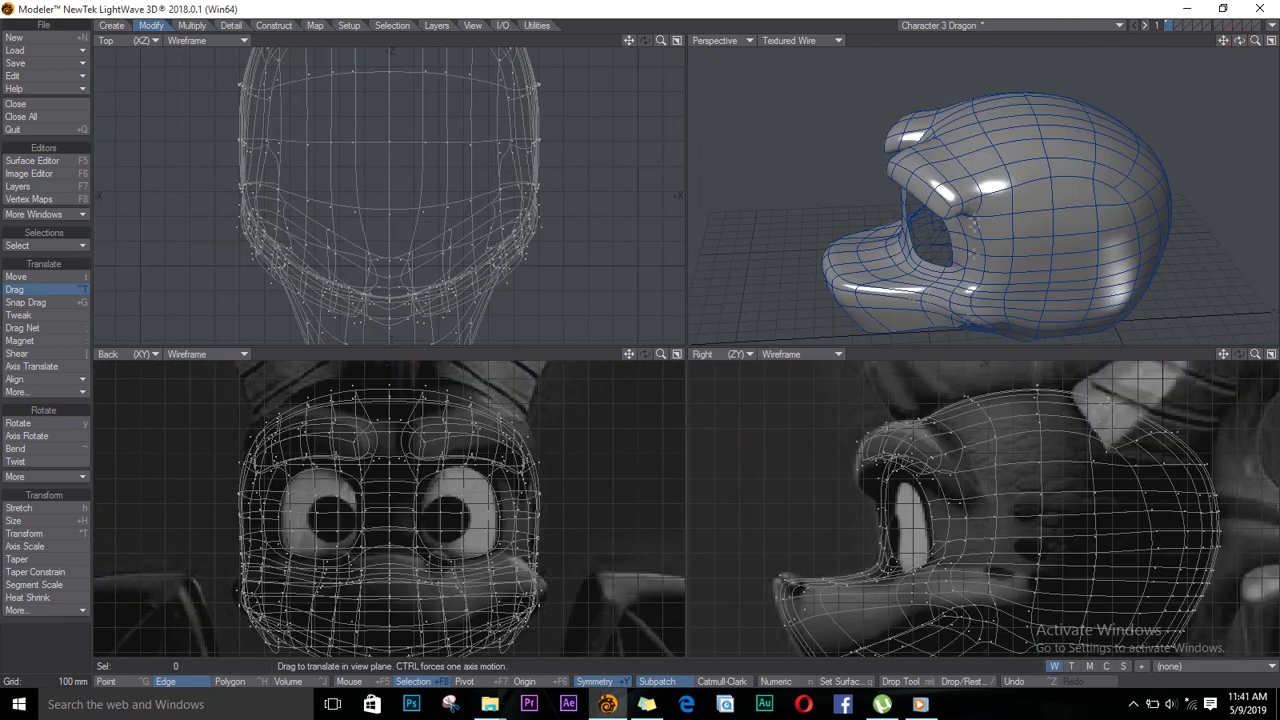
left_click_drag(954, 479, 958, 482)
key("Tab")
left_click_drag(1108, 448, 1124, 450)
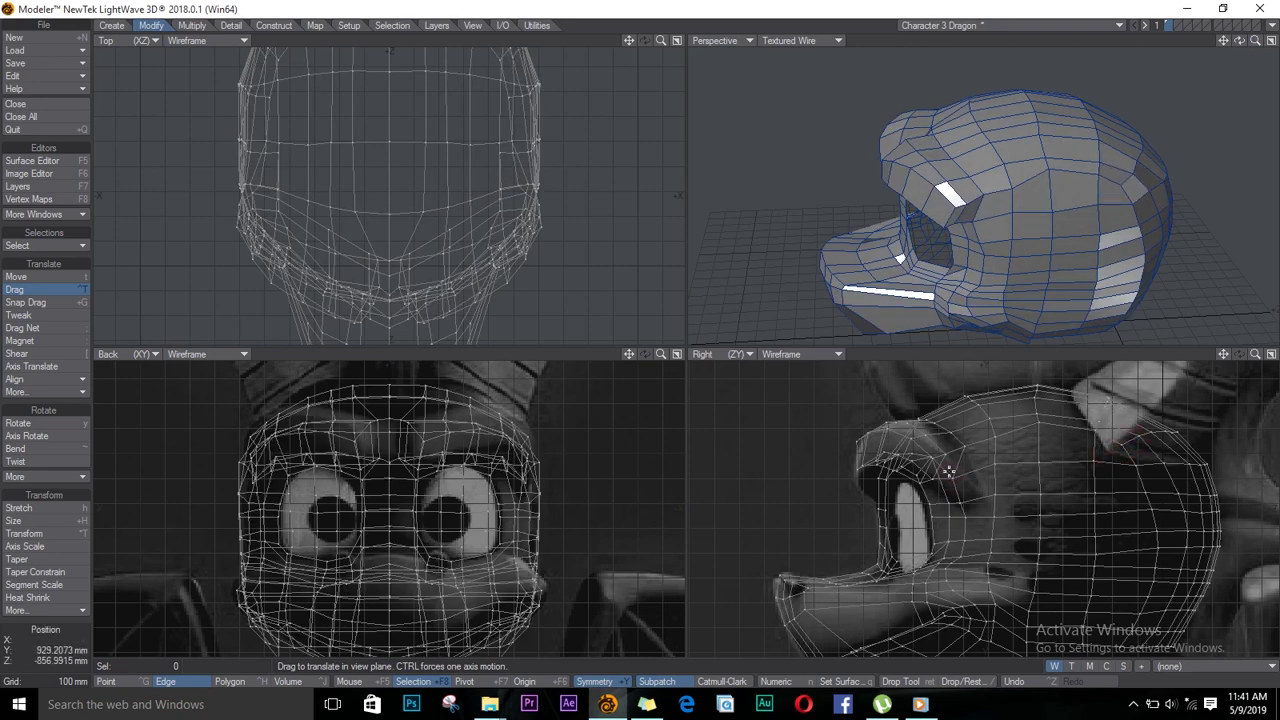
key("period")
left_click_drag(953, 458, 934, 514)
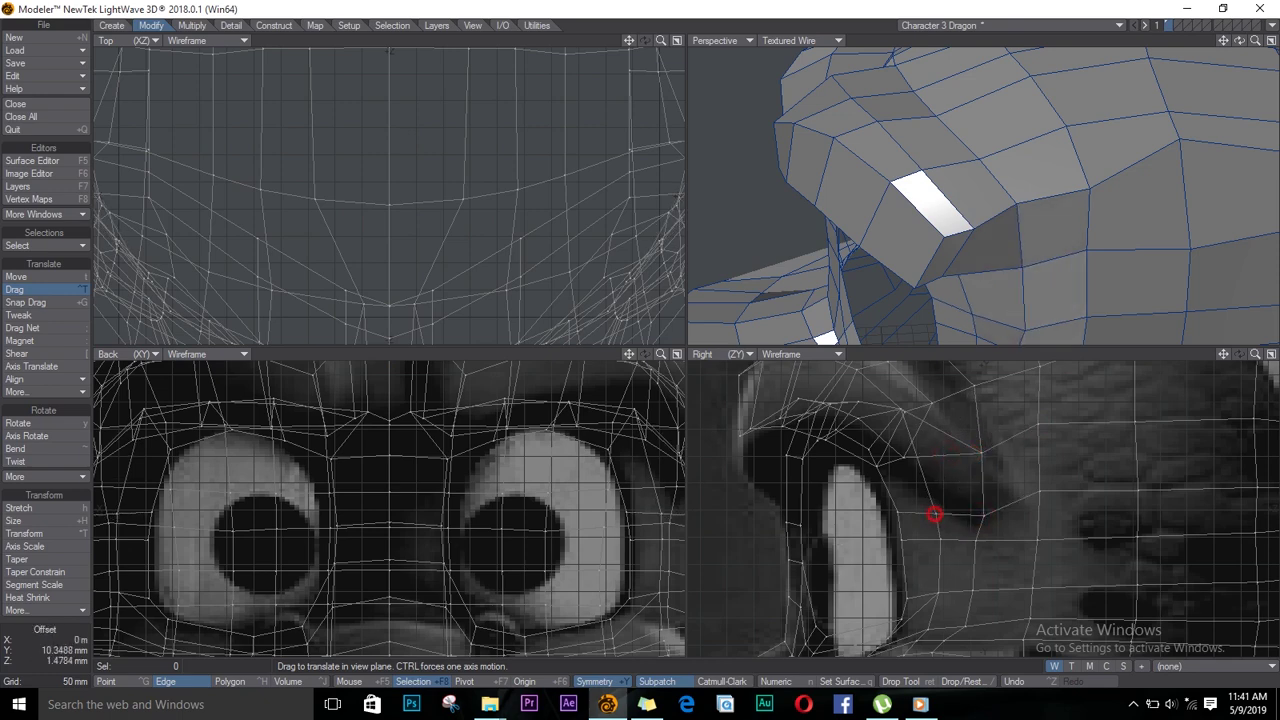
Drag the points around the brow's outer end and behind the eye to even out the polygon spacing
left_click_drag(1240, 42, 1105, 160)
left_click_drag(1142, 170, 1149, 140)
left_click_drag(584, 243, 352, 205, "alt")
left_click_drag(1082, 91, 1086, 117)
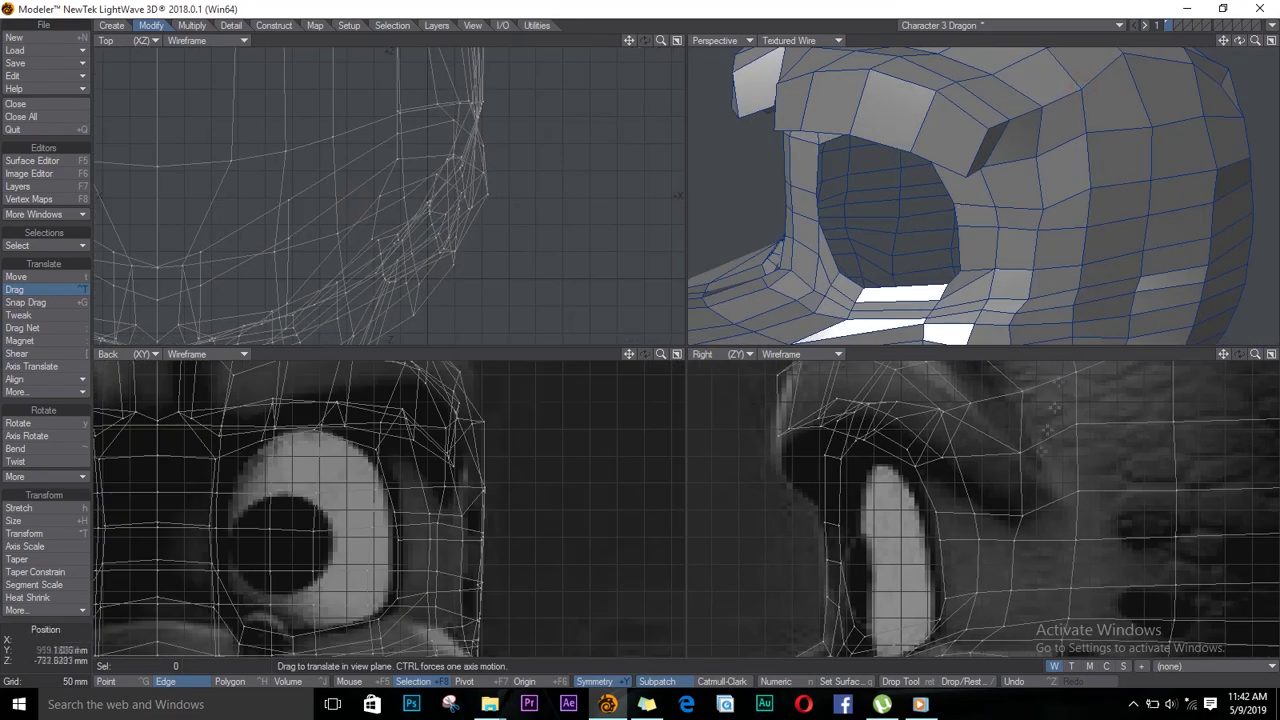
left_click_drag(1016, 460, 1023, 455)
left_click_drag(1076, 492, 1077, 503)
left_click_drag(1020, 515, 1027, 514)
left_click_drag(969, 404, 981, 404)
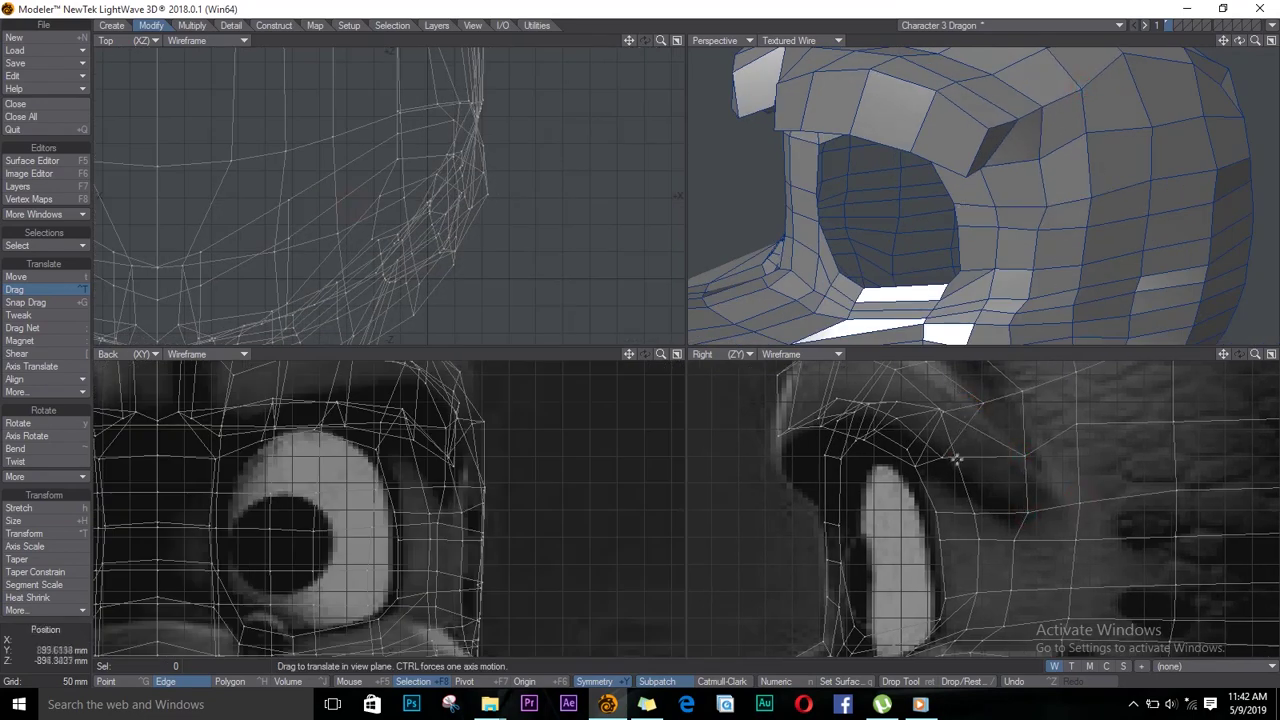
left_click_drag(943, 463, 943, 459)
Drag points on the upper rear side of the head in the Top and Perspective views to smooth its contour
mouse_move(1070, 464)
left_mouse_down("alt")
mouse_move(975, 594)
mouse_move(1076, 477)
left_mouse_up("alt")
left_click_drag(1257, 511, 955, 503, "alt")
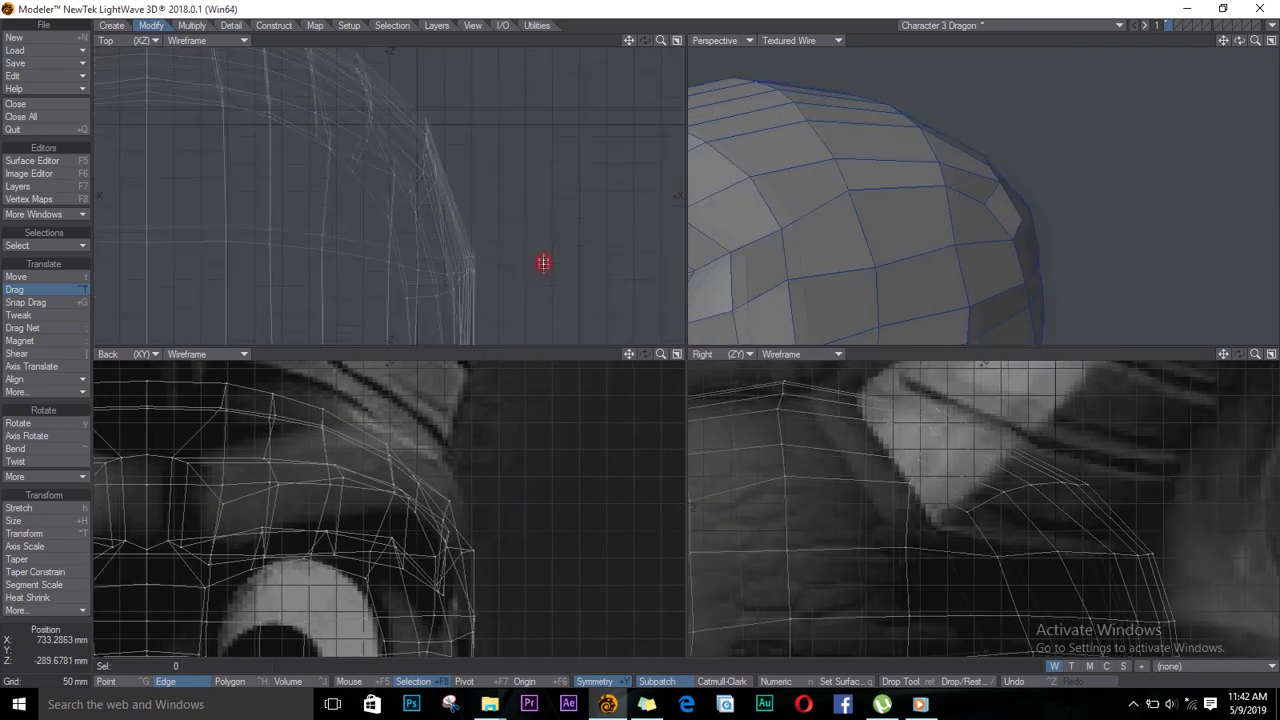
scroll(543, 262, "down", 4)
scroll(531, 171, "up", 4)
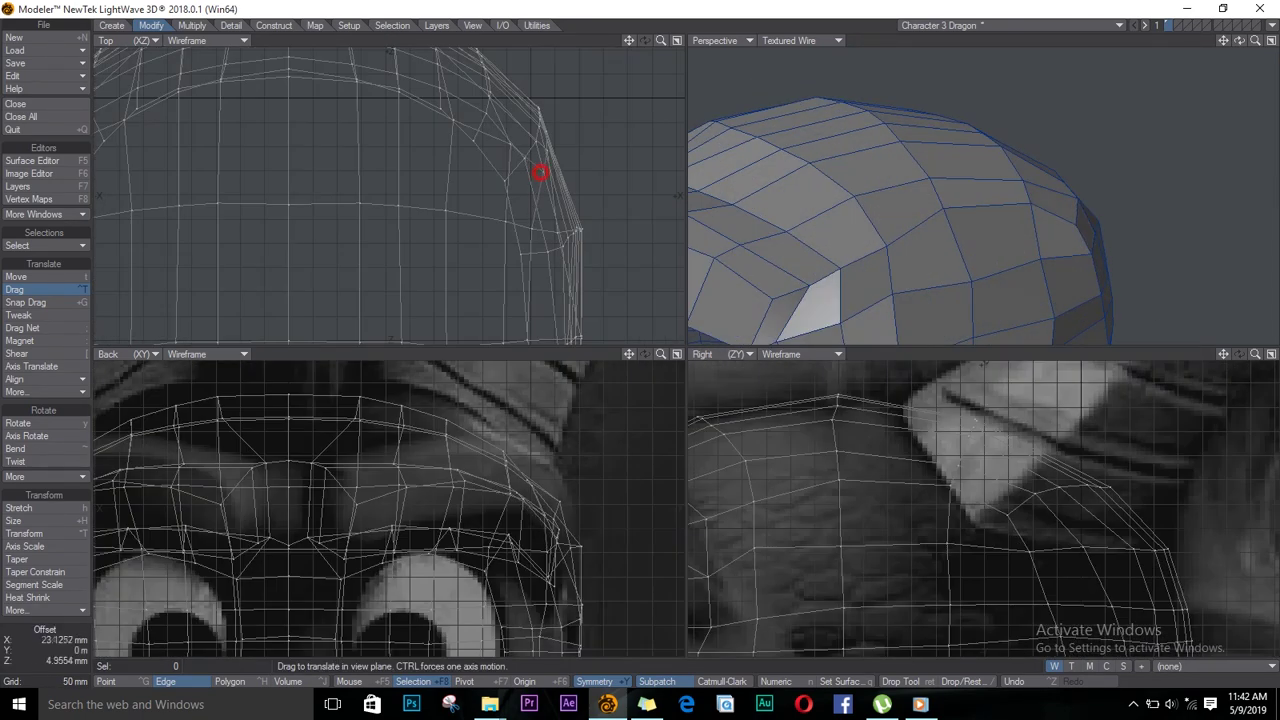
left_click_drag(540, 174, 496, 149)
left_click_drag(860, 143, 1243, 97, "alt")
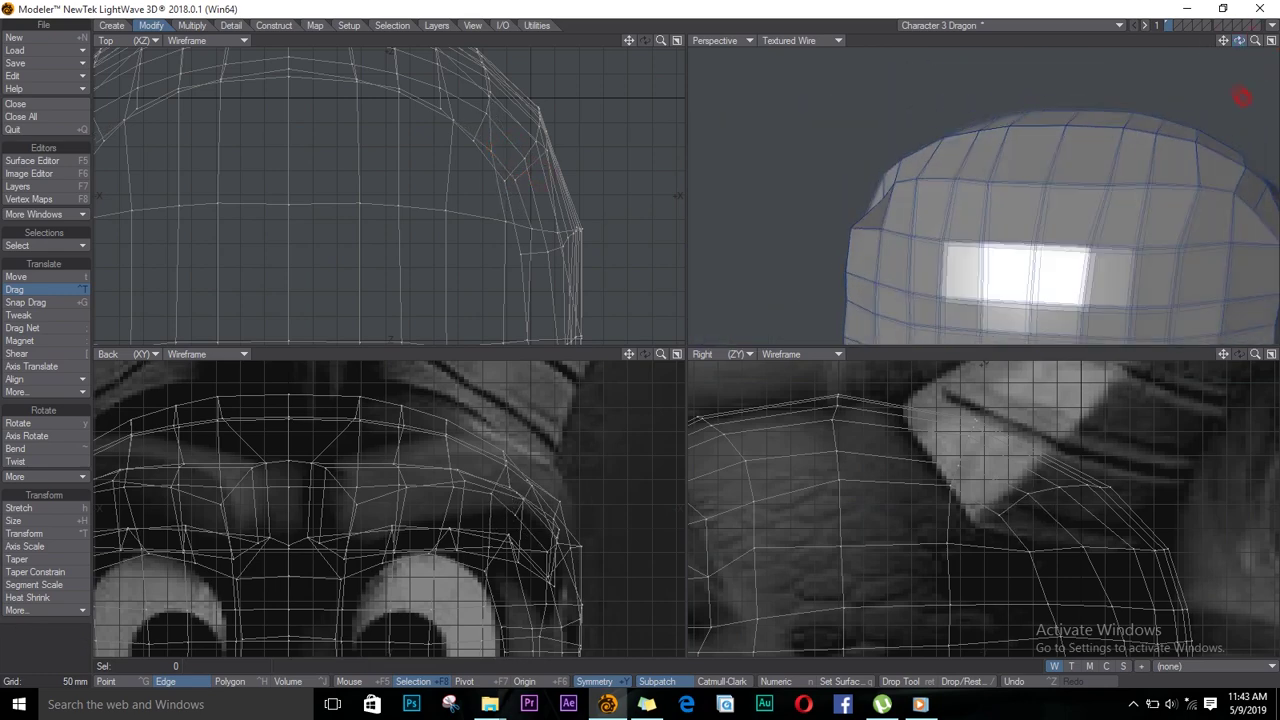
left_click_drag(850, 233, 860, 237)
left_click_drag(865, 197, 870, 202)
left_click_drag(875, 174, 899, 162)
left_click_drag(898, 185, 904, 188)
Drag the points just behind the brow up and forward in the Right view
left_click_drag(1240, 41, 790, 8)
left_click_drag(1223, 354, 1275, 358)
left_click_drag(873, 530, 870, 522)
left_click_drag(838, 544, 834, 539)
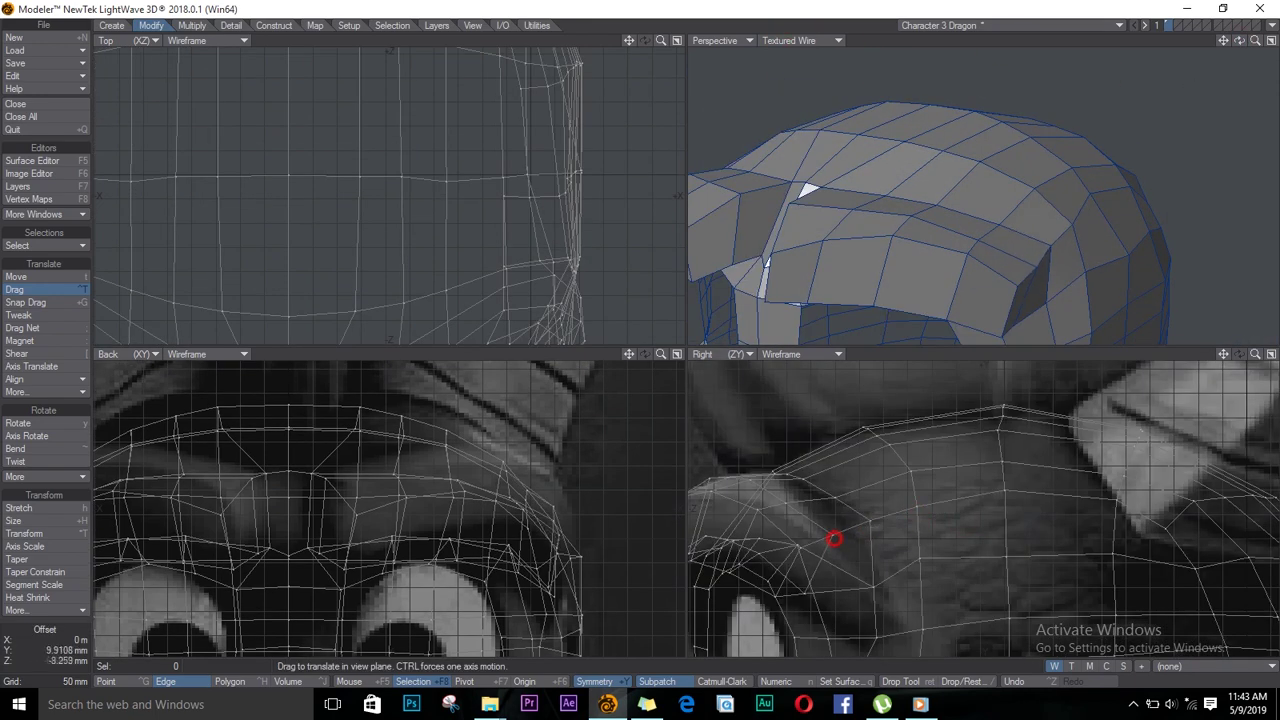
Drag points along the temple and side of the forehead in the Perspective view to round the head's silhouette
left_click_drag(1223, 41, 1276, 41)
left_click_drag(1212, 214, 1208, 214)
left_click_drag(1240, 41, 1243, 40)
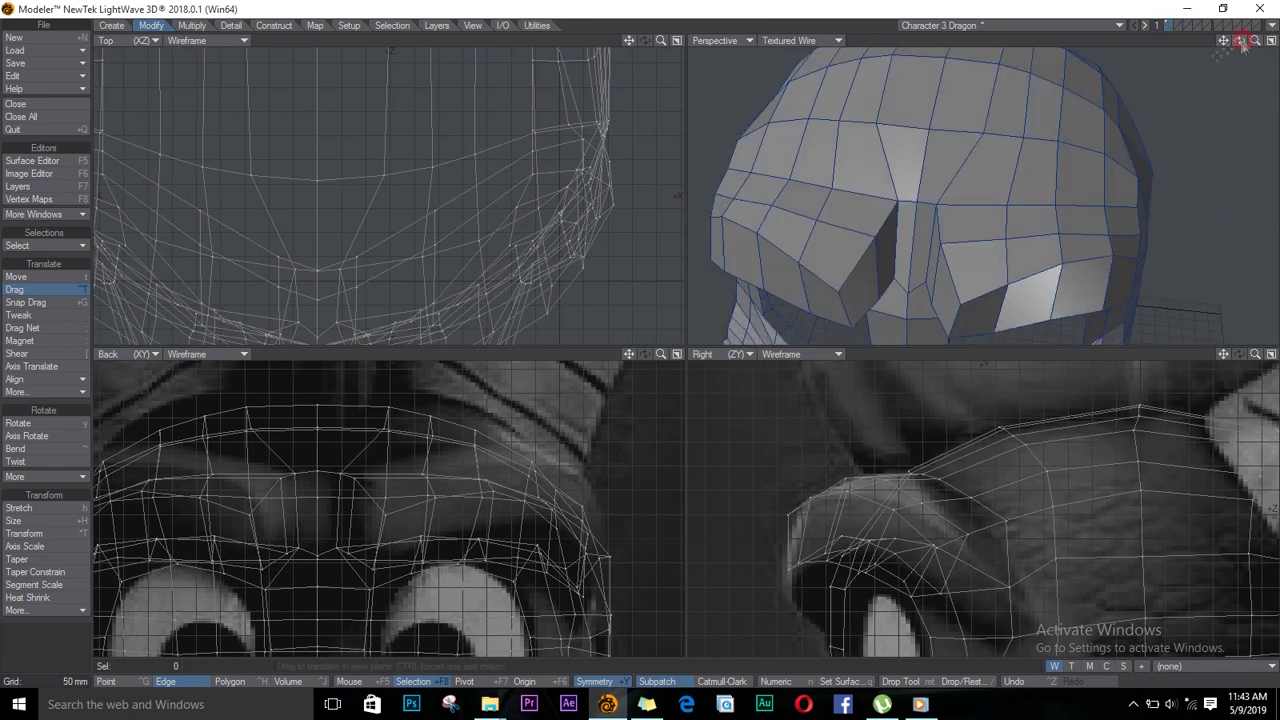
left_click_drag(1112, 129, 1153, 174)
left_click_drag(1139, 206, 1137, 206)
left_click_drag(1240, 41, 1090, 232)
left_click_drag(1150, 226, 1161, 237)
left_click_drag(1140, 182, 1142, 190)
left_click_drag(1139, 205, 1169, 196)
left_click_drag(1240, 41, 1234, 136)
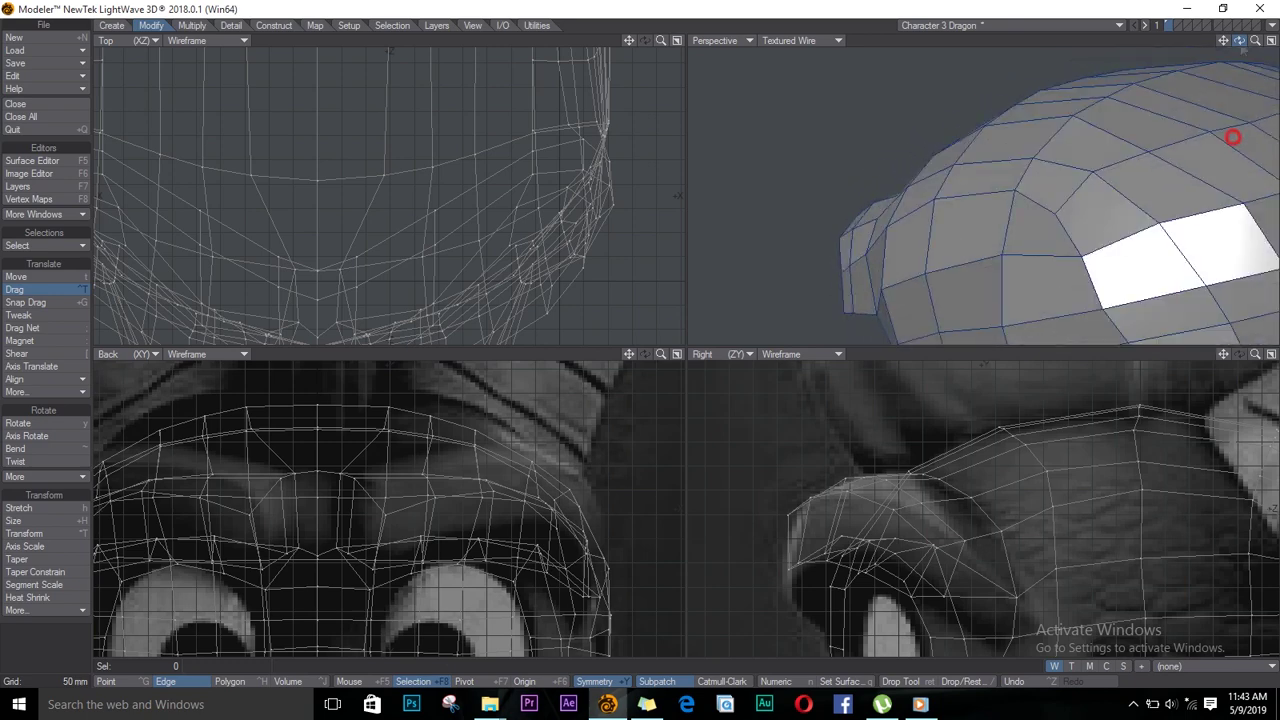
Drag points along the brow outline and the side of the head in the Perspective view to smooth the silhouette
left_click_drag(876, 314, 850, 313)
left_click_drag(866, 255, 862, 257)
left_click_drag(852, 265, 839, 274)
left_click_drag(1240, 41, 872, 30)
left_click_drag(1178, 222, 1170, 220)
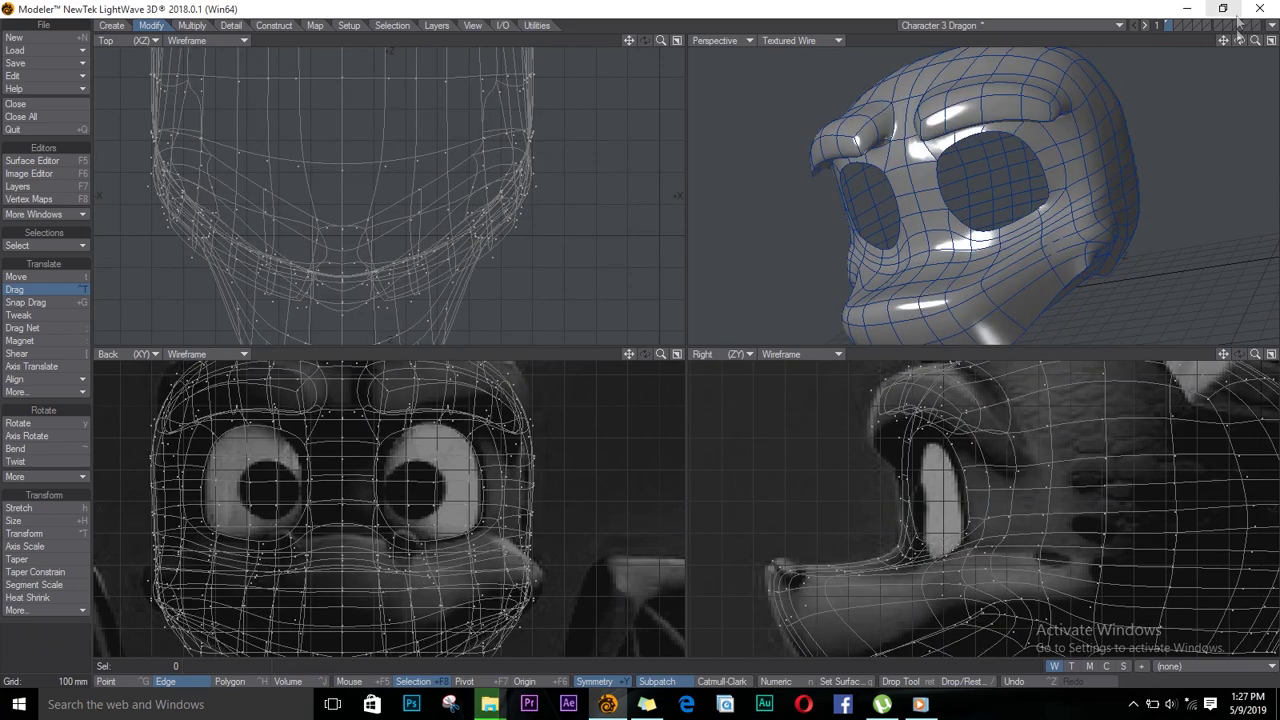
Select the edge row behind both brow ridges and move it slightly down in the Back and Right views
left_click_drag(1239, 40, 1164, 126)
mouse_move(995, 386)
left_mouse_down("alt")
mouse_move(978, 476)
mouse_move(972, 442)
left_mouse_up("alt")
key("Return")
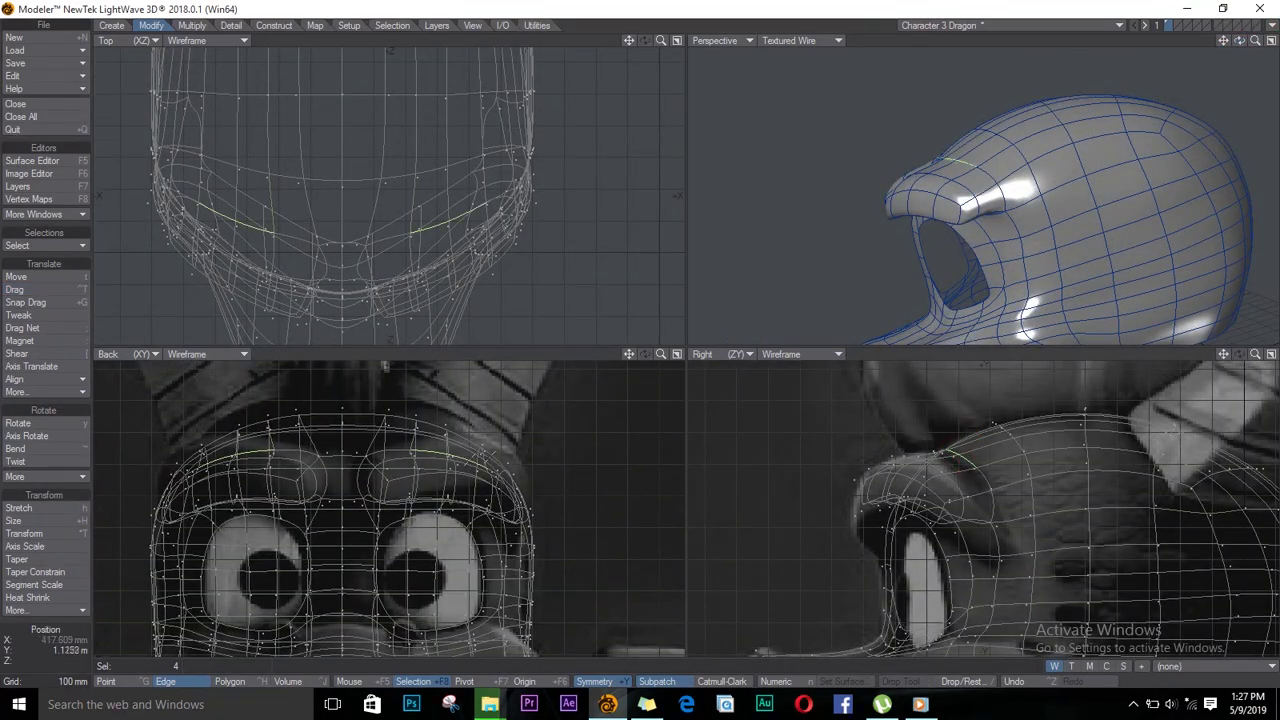
key("t")
left_click_drag(462, 444, 462, 450)
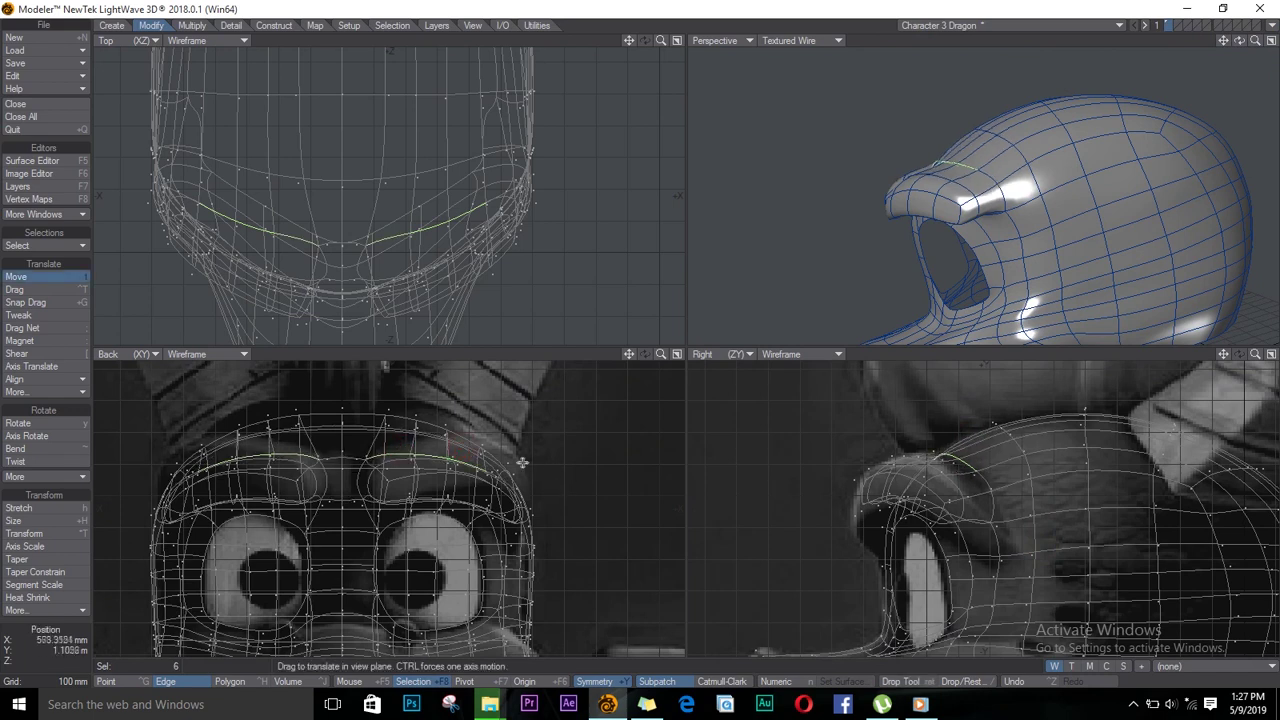
left_click_drag(983, 474, 984, 478)
key("Return")
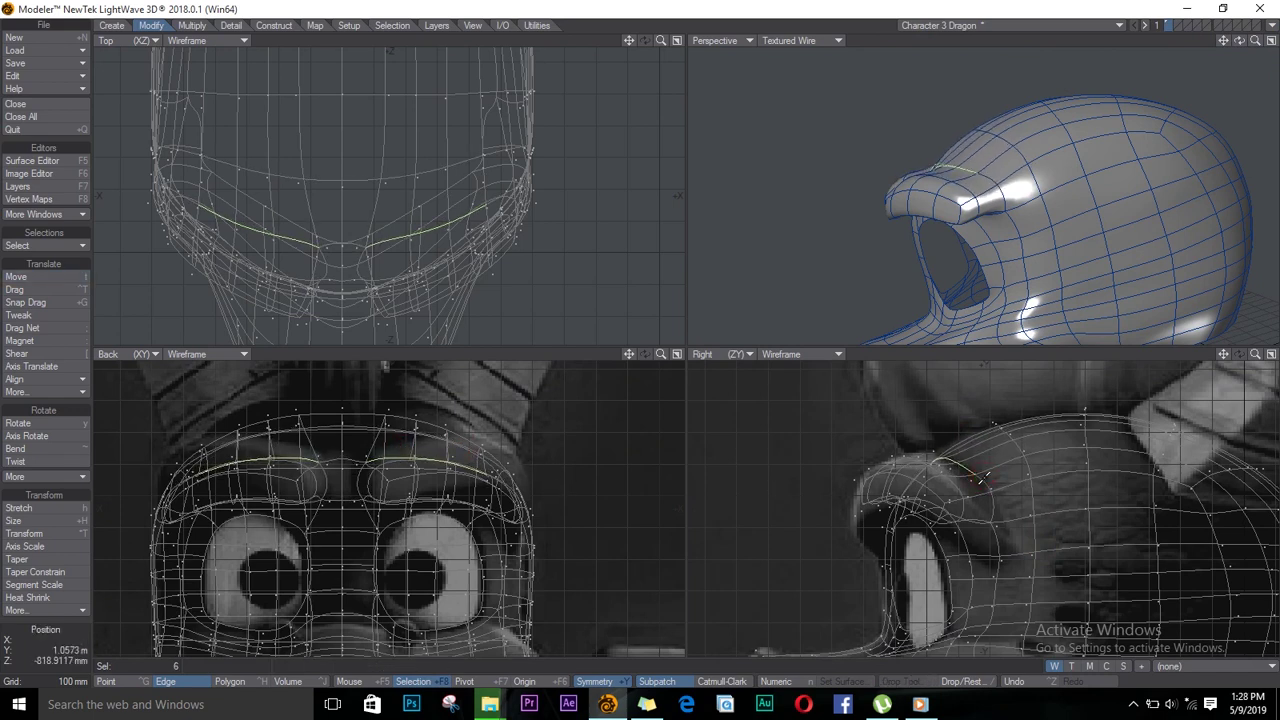
key("slash")
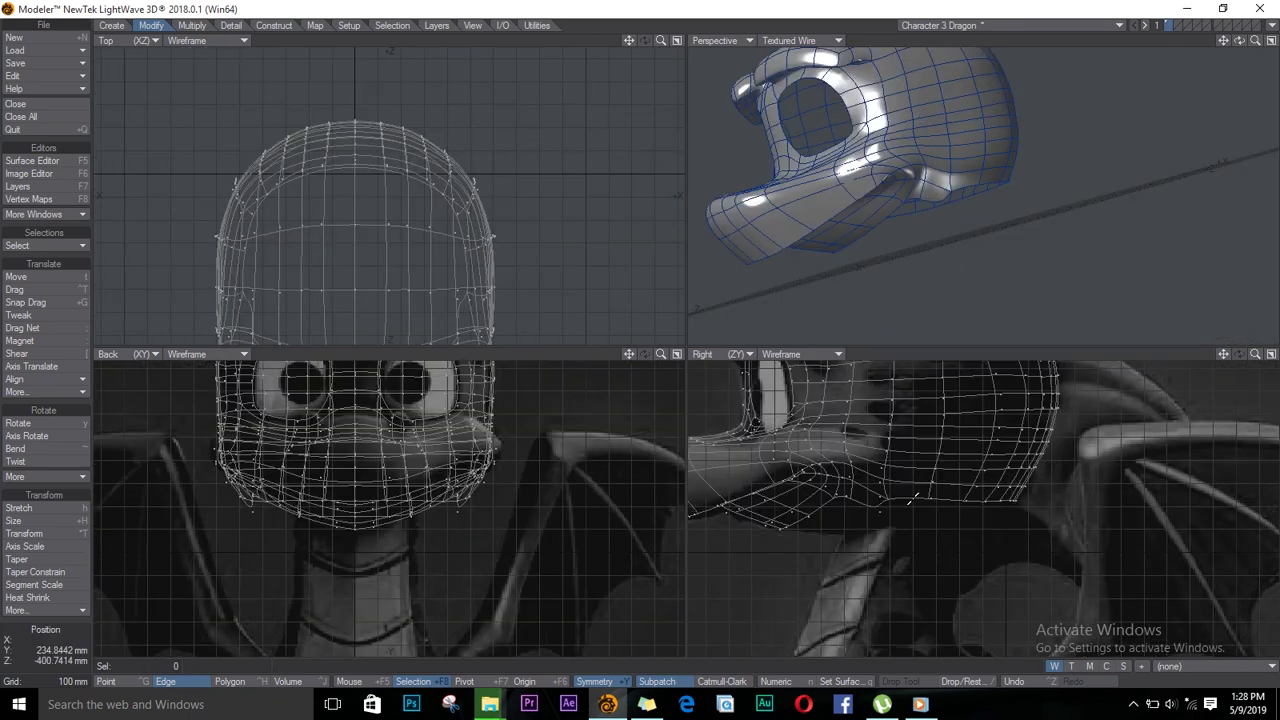
Switch off the subpatch smoothing, extend the head's open lower rear edge loop downward, and stretch it to fit in the Right view
key("Tab")
left_click(920, 498)
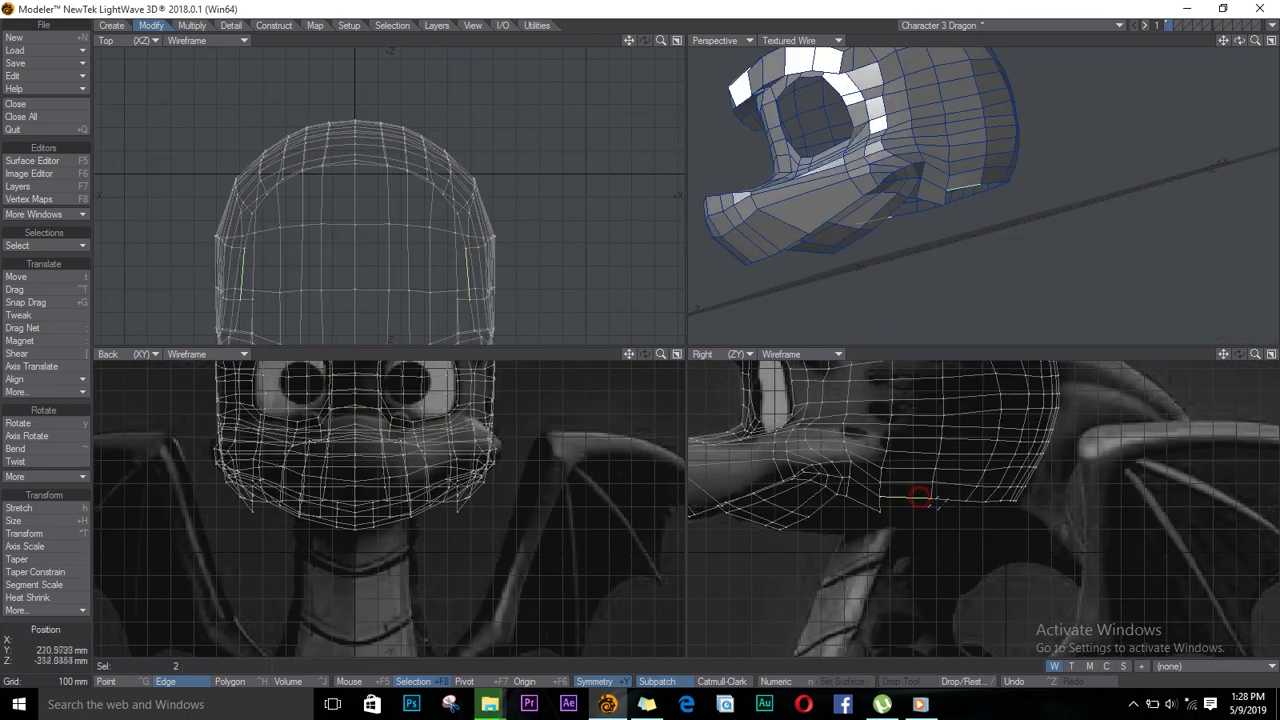
right_click_drag(1042, 492, 951, 509)
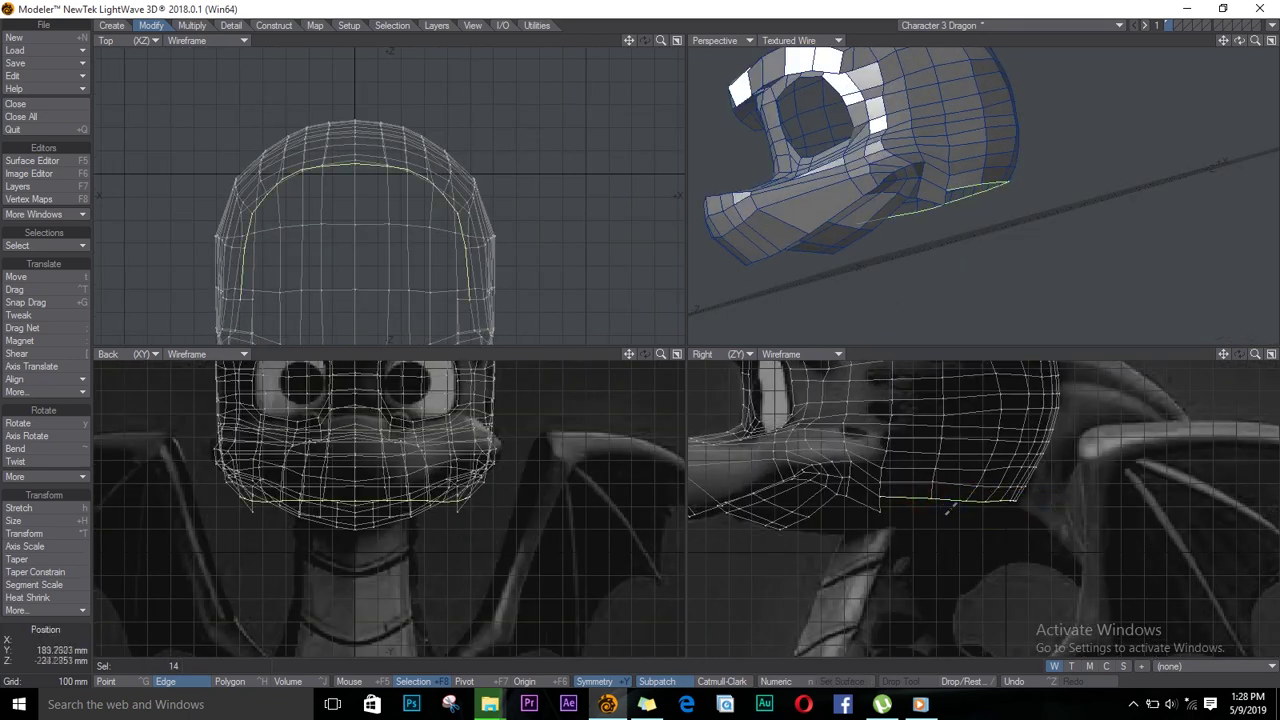
key("t")
left_click_drag(966, 509, 966, 518)
key("h")
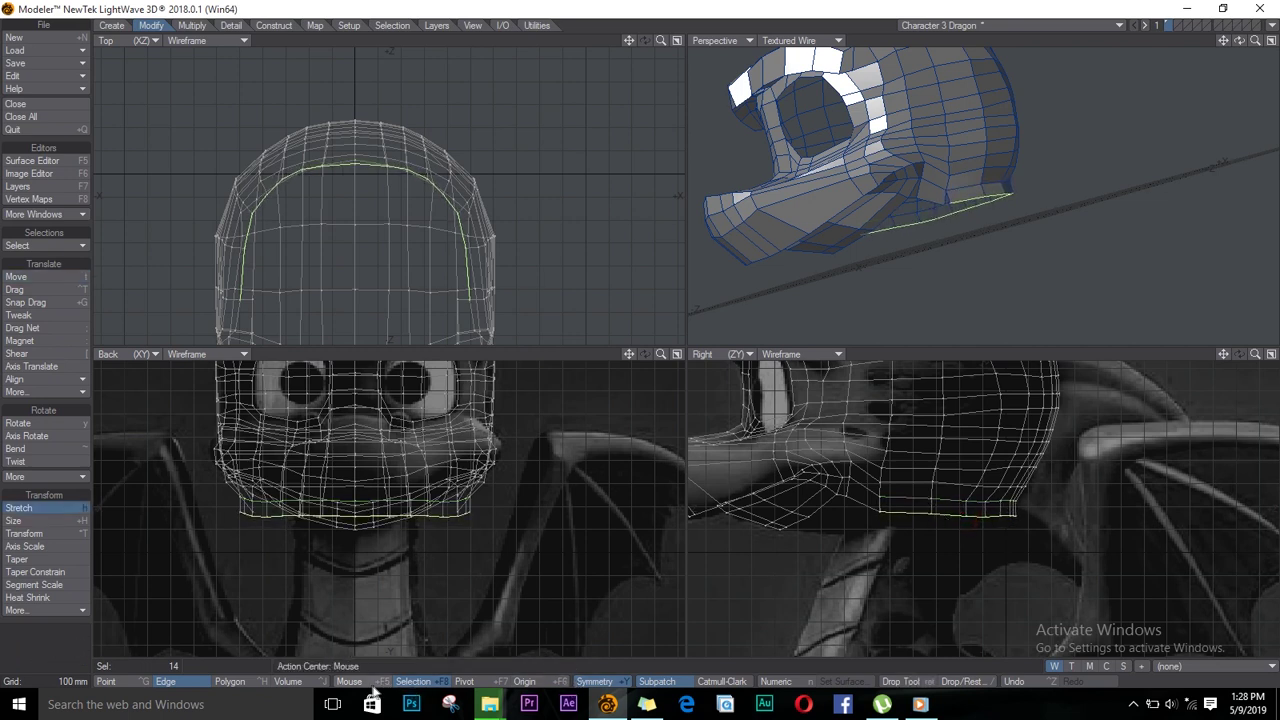
left_click_drag(880, 511, 873, 513)
key("space")
key("slash")
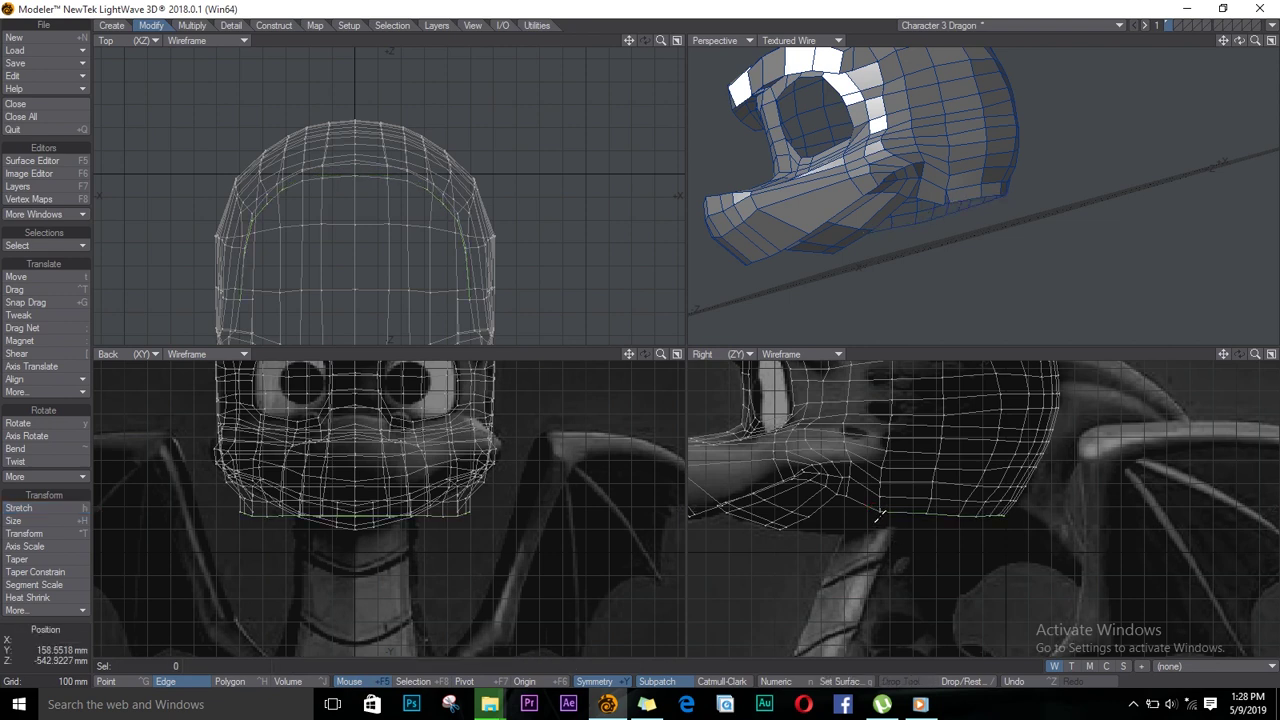
Extend the jaw's lower rear edges backward so they reach the front corner of the head's lower opening
key("ctrl+h")
key("ctrl+g")
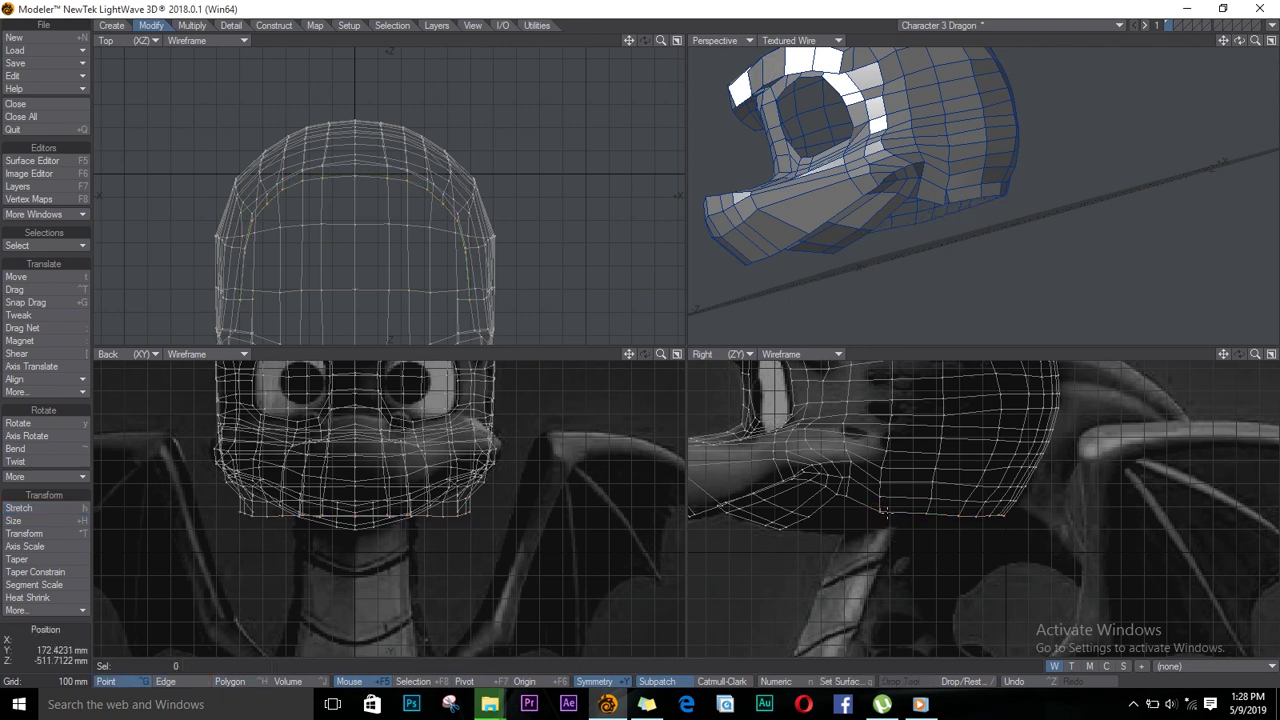
key("slash")
key("space")
left_click_drag(823, 507, 849, 534)
key("t")
key("h")
key("space")
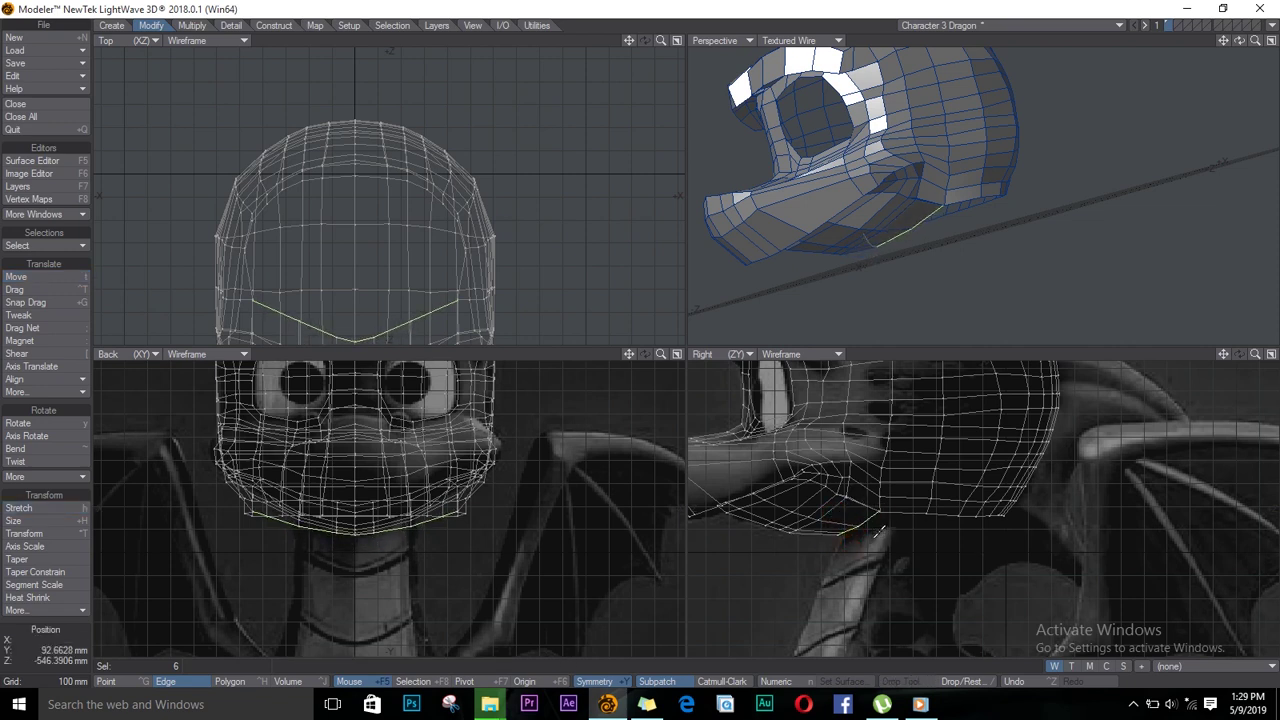
key("slash")
scroll(887, 530, "up", 2)
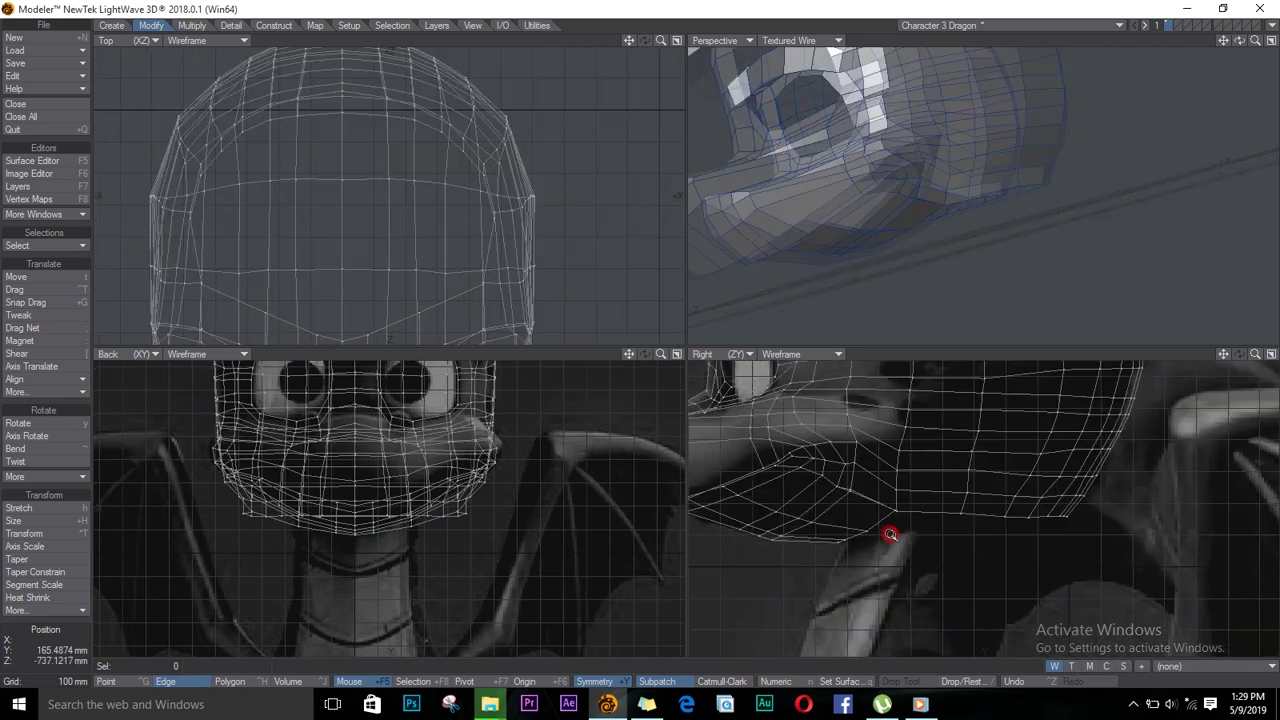
key("space")
key("space")
key("slash")
left_click(852, 487)
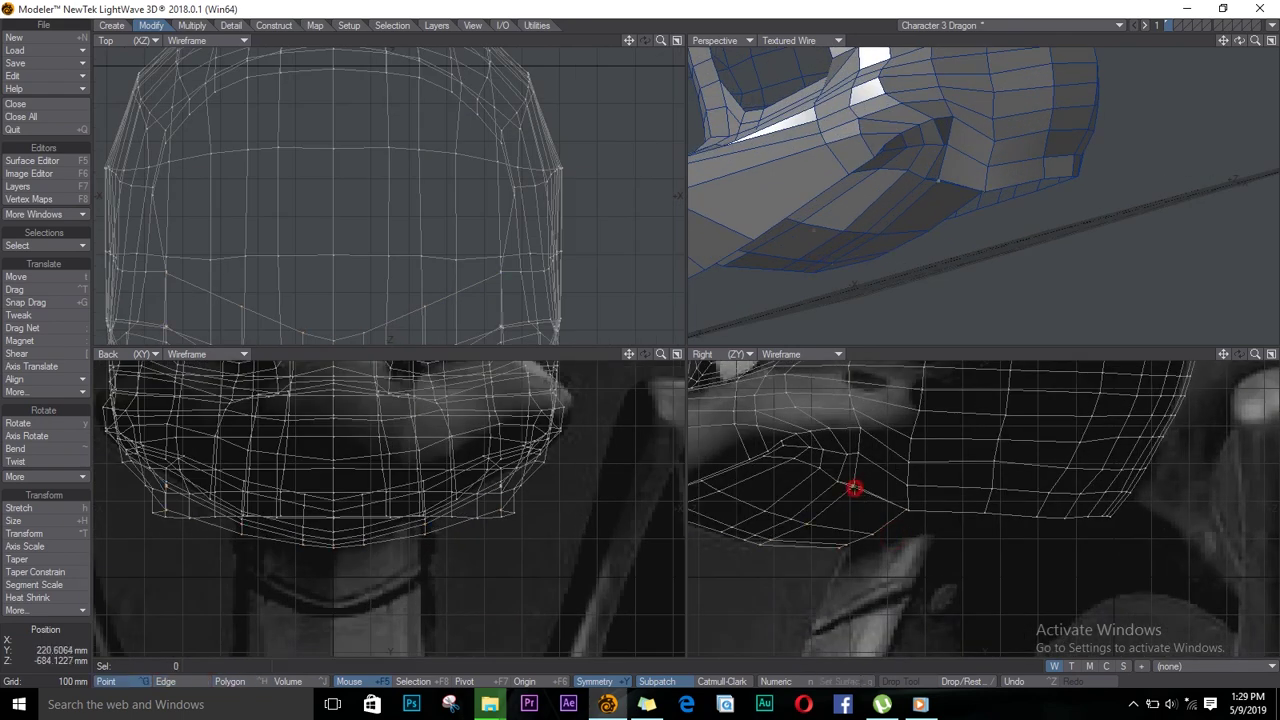
left_click(906, 509, "shift")
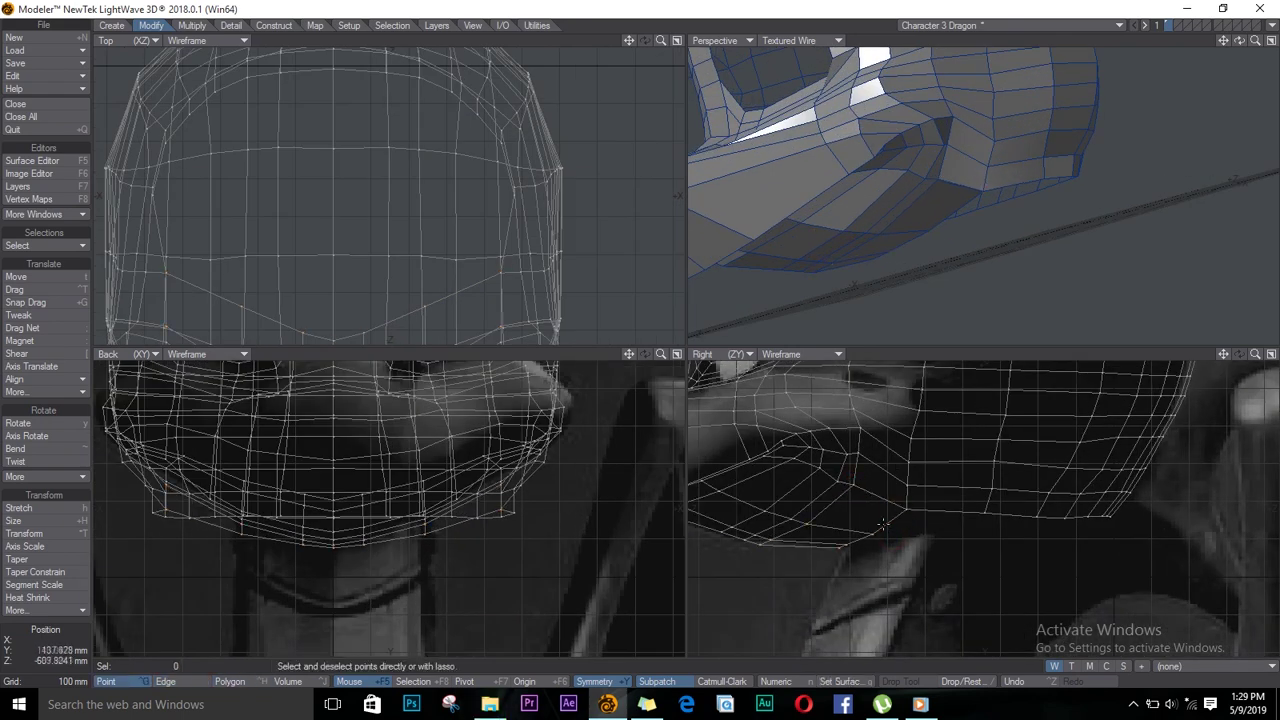
key("space")
Extend the head's open lower edge loop down and forward to the level of the jaw's underside, reshaping it with Move and Stretch
left_click(945, 513)
left_click(1003, 516, "shift")
mouse_move(1022, 505)
right_mouse_down("shift")
mouse_move(1100, 508)
mouse_move(1009, 533)
right_mouse_up("shift")
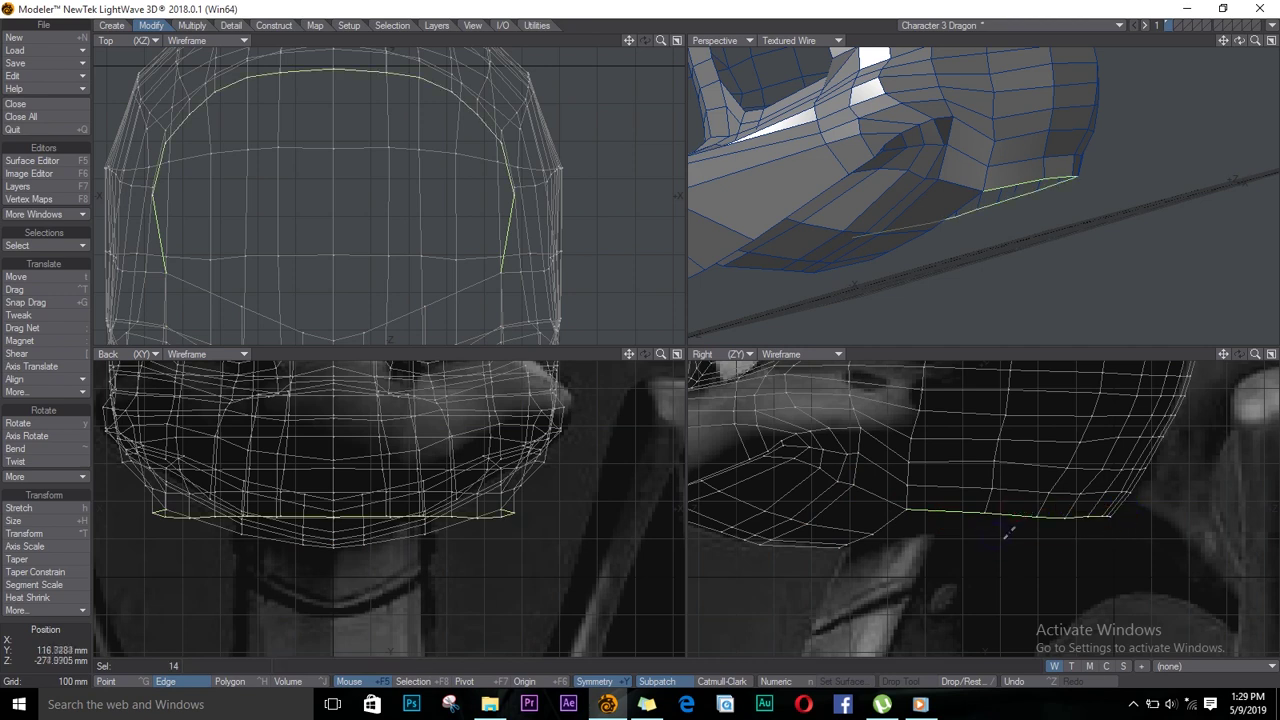
key("t")
mouse_move(900, 540)
left_mouse_down()
mouse_move(923, 563)
mouse_move(923, 550)
mouse_move(876, 538)
mouse_move(908, 571)
mouse_move(906, 555)
mouse_move(927, 548)
mouse_move(856, 545)
mouse_move(901, 552)
left_mouse_up()
left_click(946, 529)
key("h")
key("t")
key("h")
key("t")
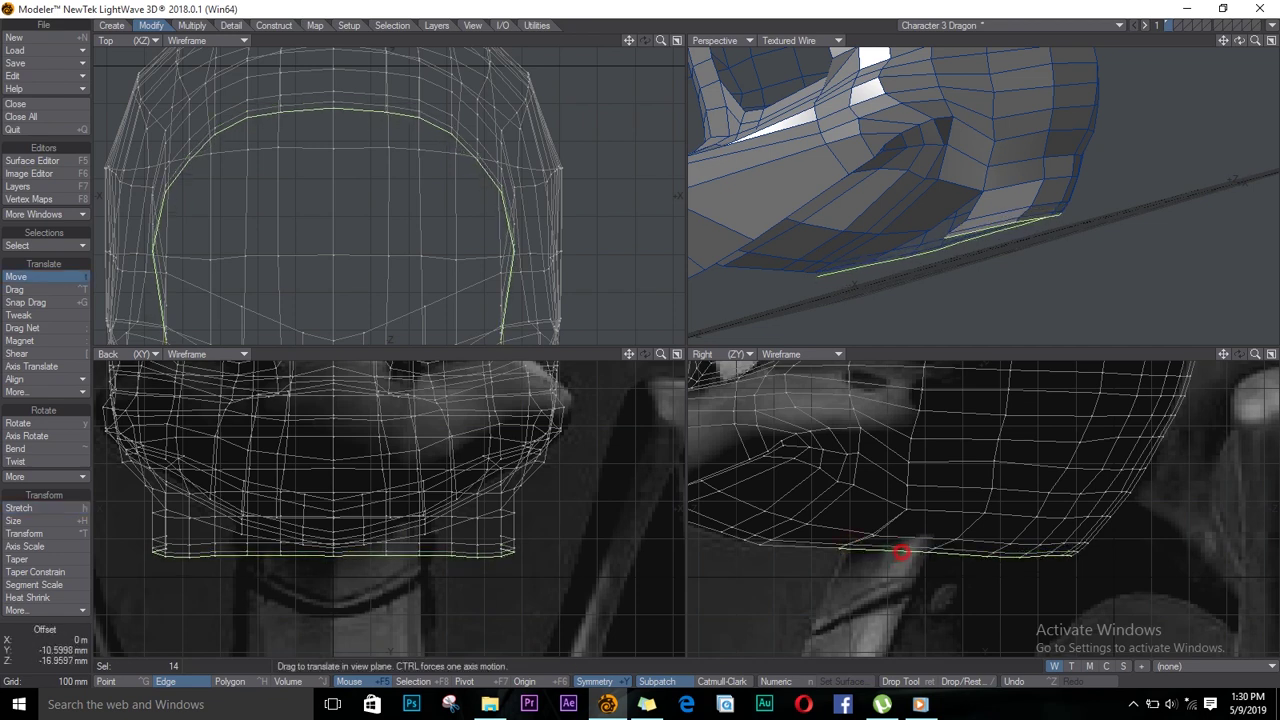
key("space")
key("space")
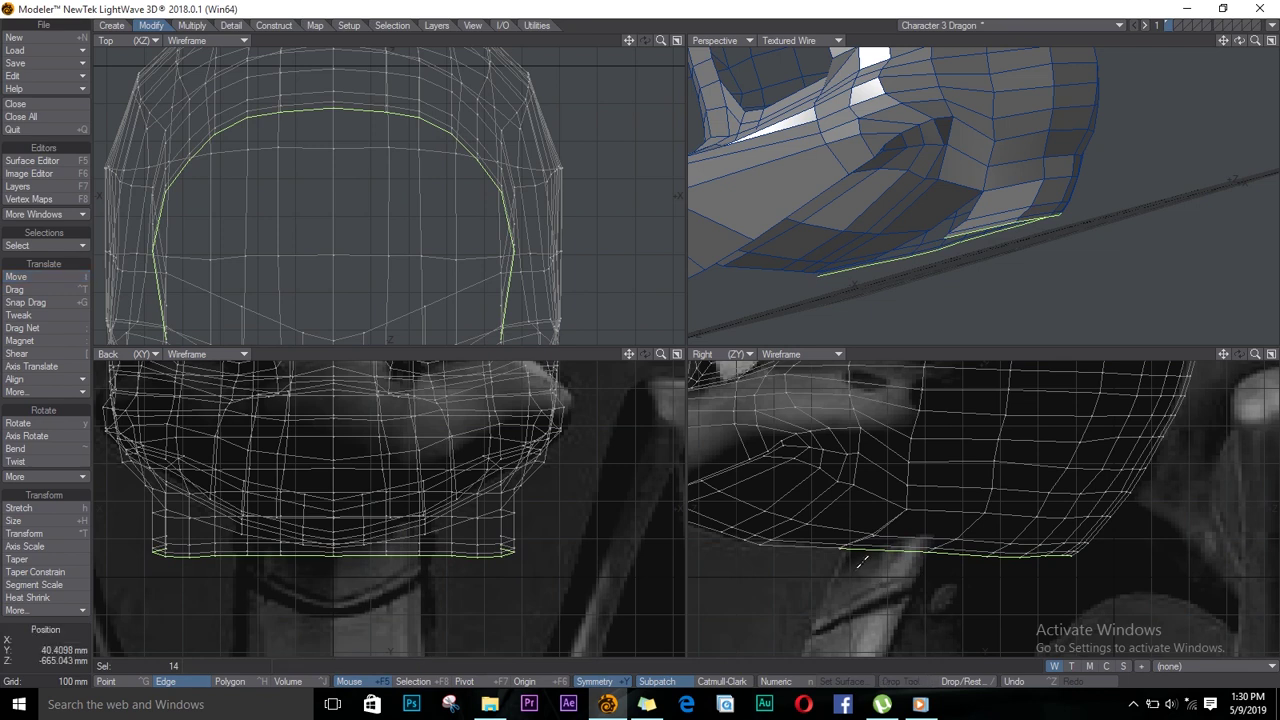
Weld the front end points of the extended lower loop to the adjacent points on the jaw's rear edge
left_click(874, 537)
left_click(876, 540)
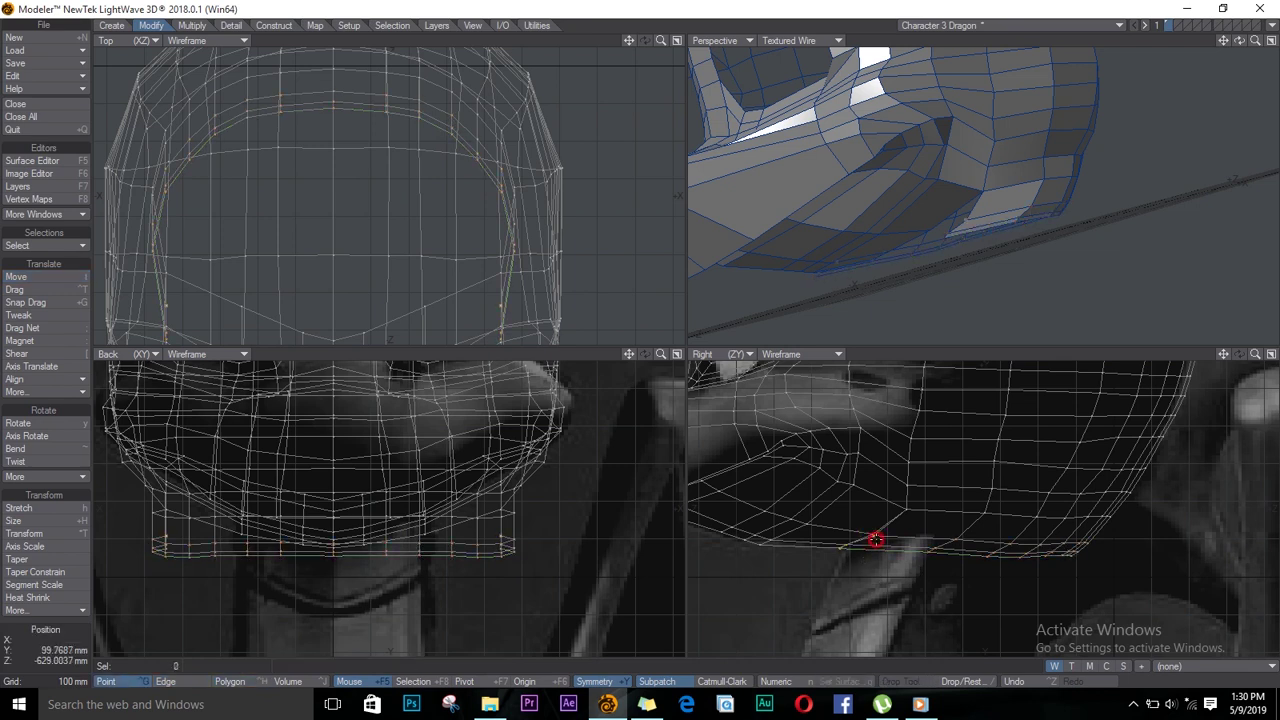
key("Delete")
left_click(848, 543)
key("Delete")
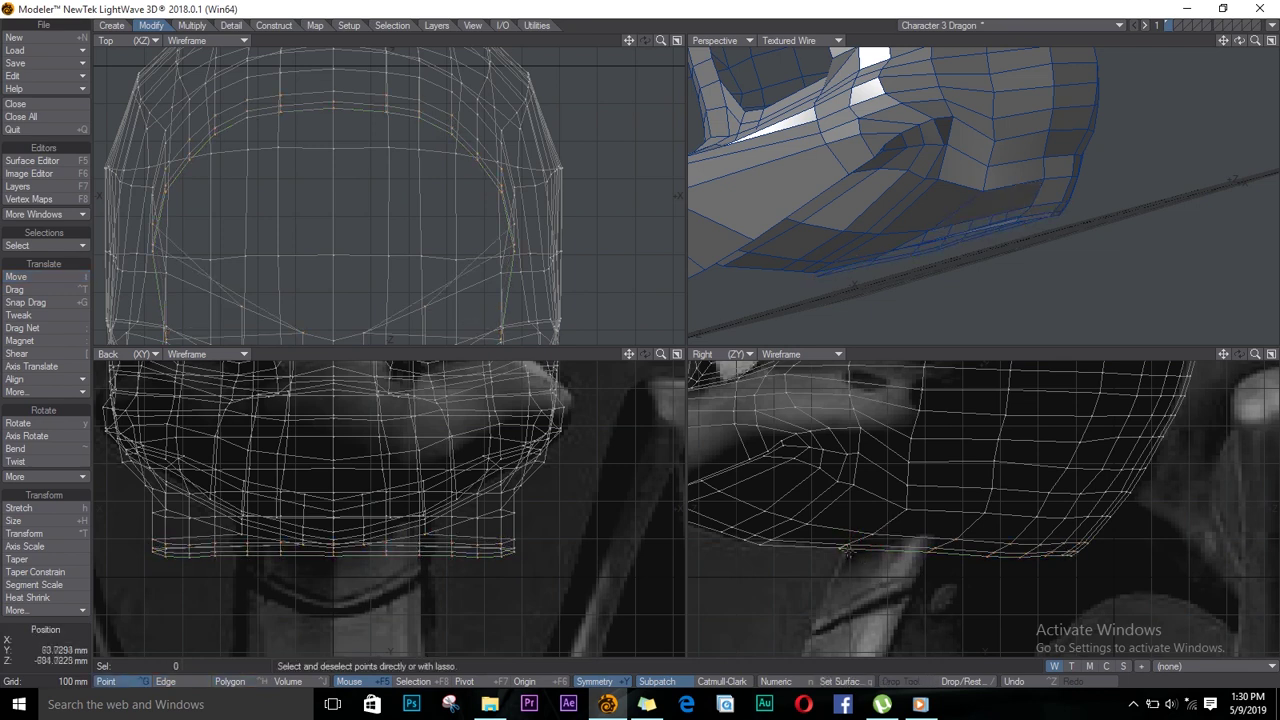
left_click(839, 548)
key("Delete")
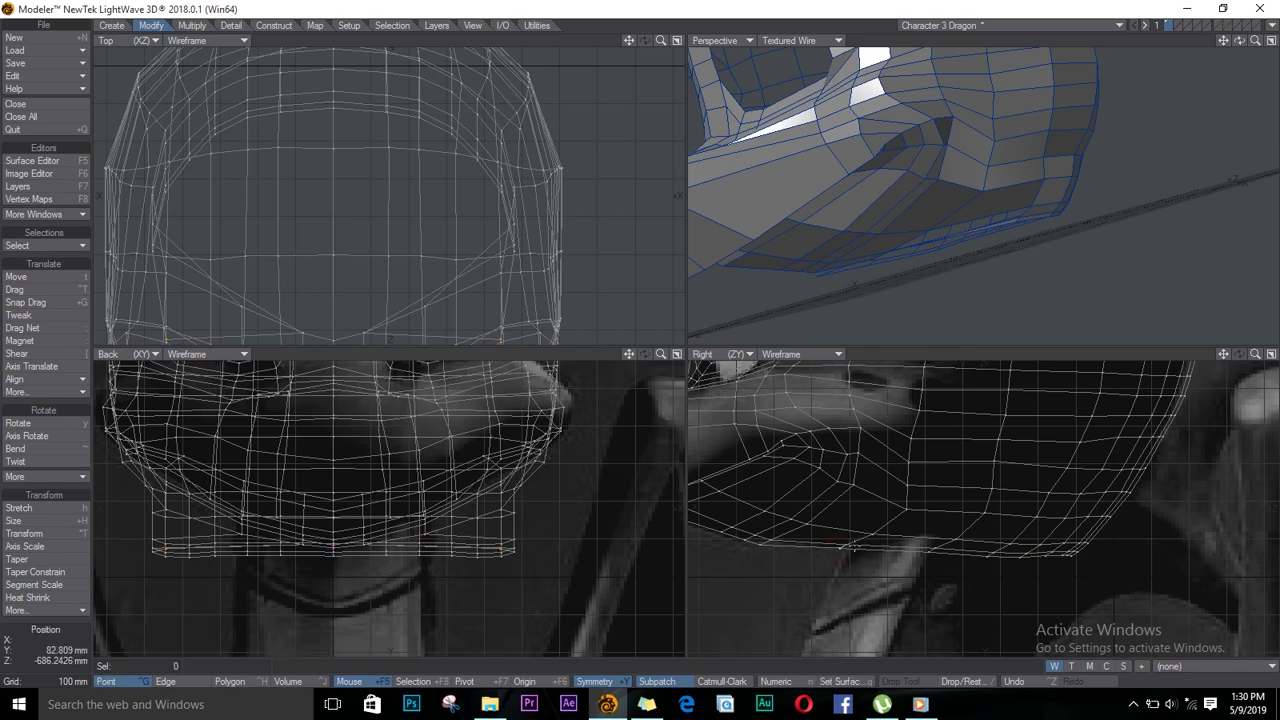
Undo the last weld at the jaw junction and turn off Symmetry
left_click_drag(828, 566, 1053, 571, "ctrl+alt")
left_click_drag(880, 503, 850, 500)
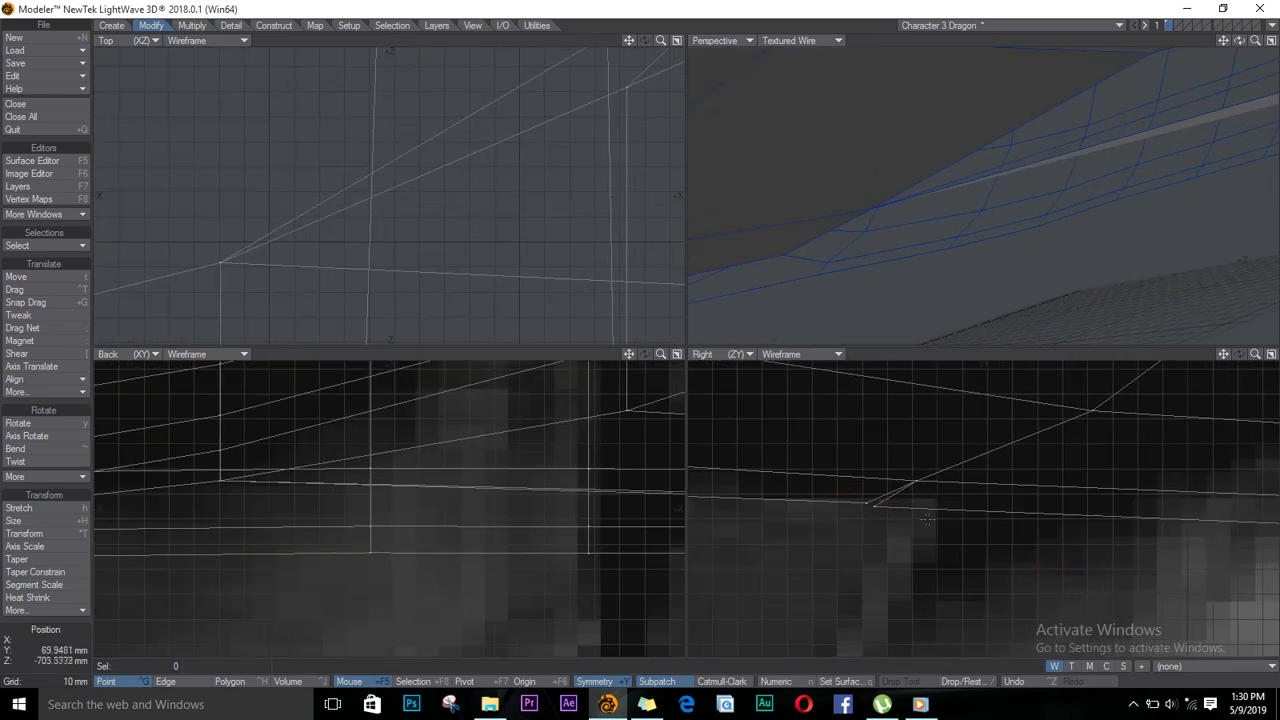
left_click(860, 497)
key("u")
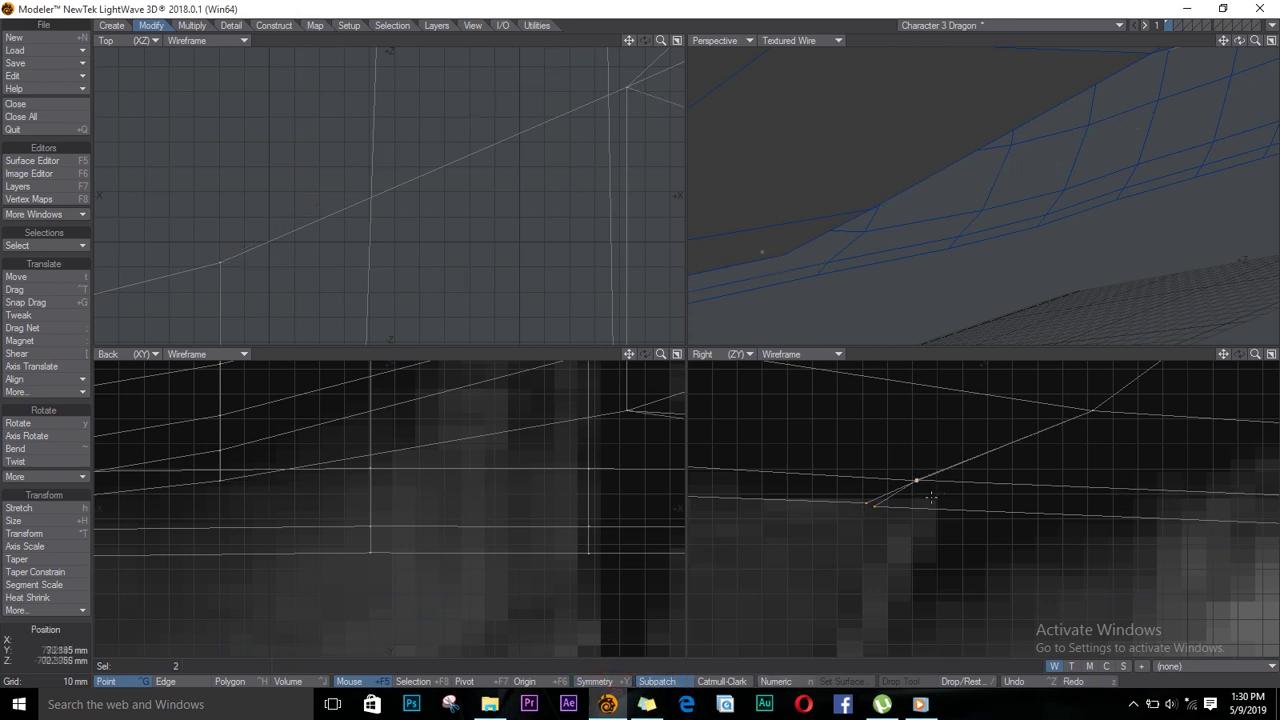
Weld the two selected points where the lower loop meets the jaw's rear edge
key("ctrl+w")
left_click(915, 482)
key("slash")
Weld the lower loop's front point to the jaw point on the positive X side of the throat's centre
left_click_drag(1256, 41, 1101, 99)
left_click(938, 506)
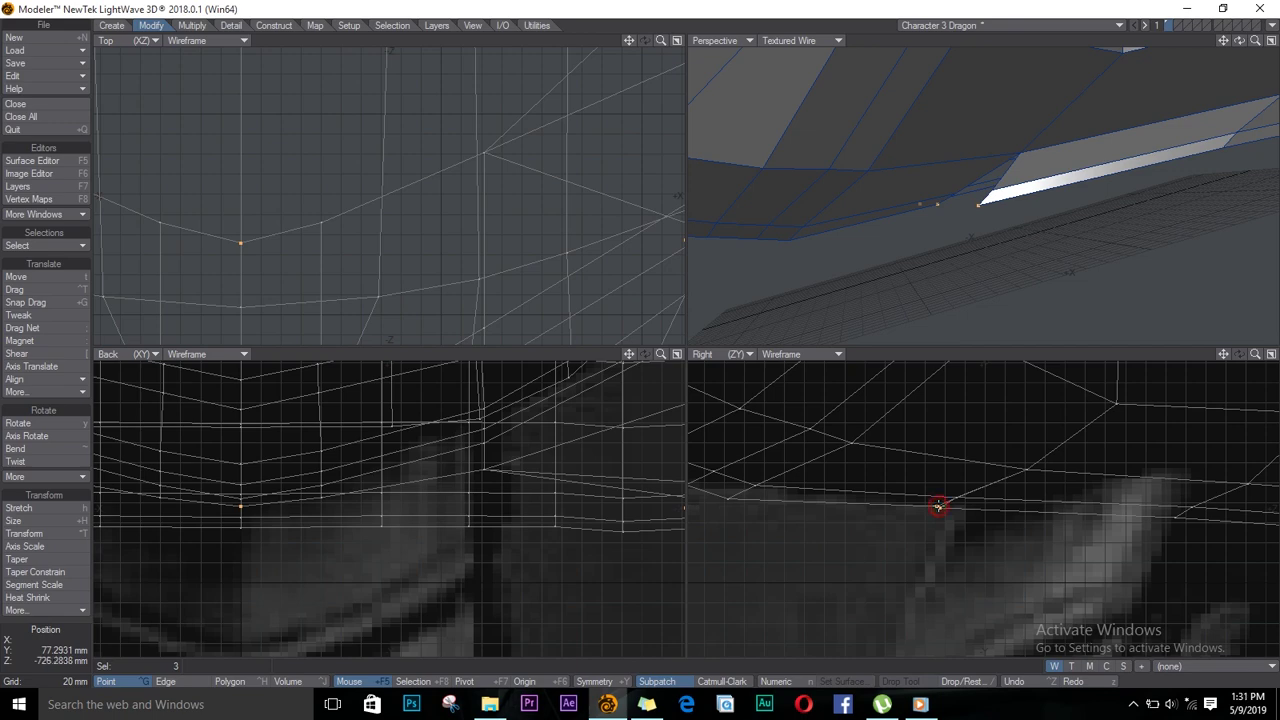
left_click_drag(1239, 41, 1005, 74)
left_click(861, 226)
left_click(939, 502)
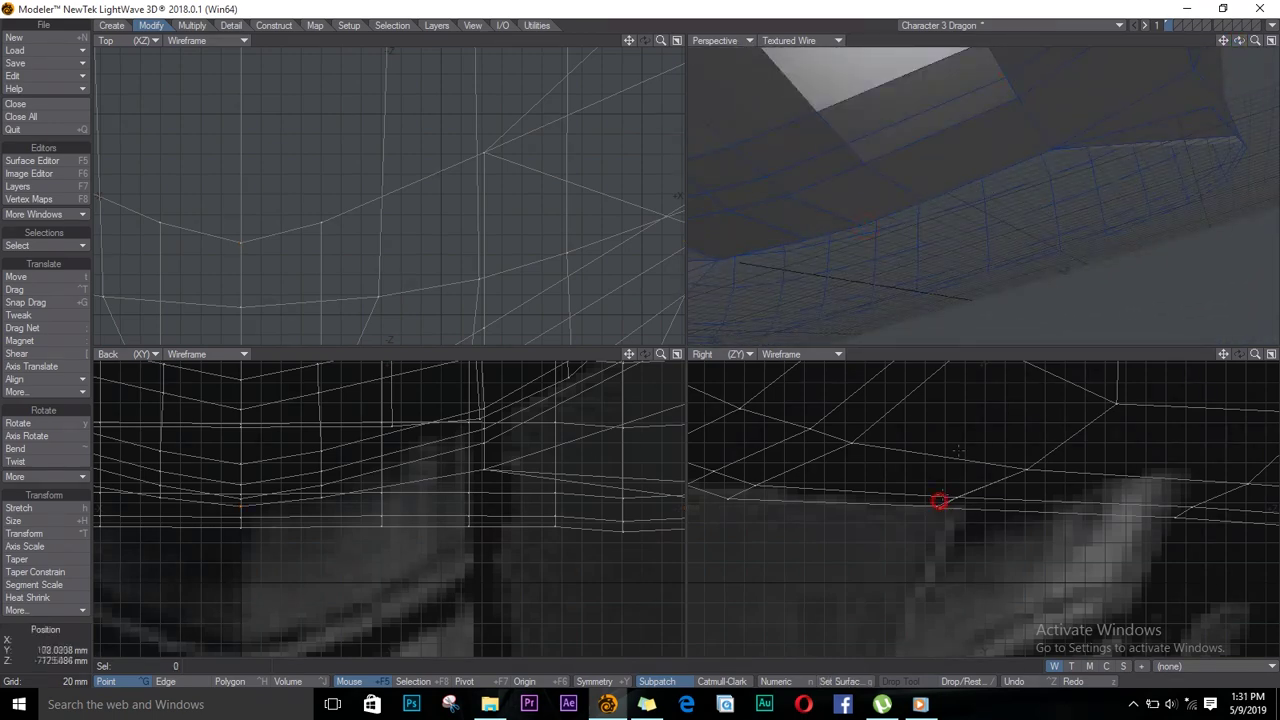
left_click_drag(1239, 41, 1203, 125)
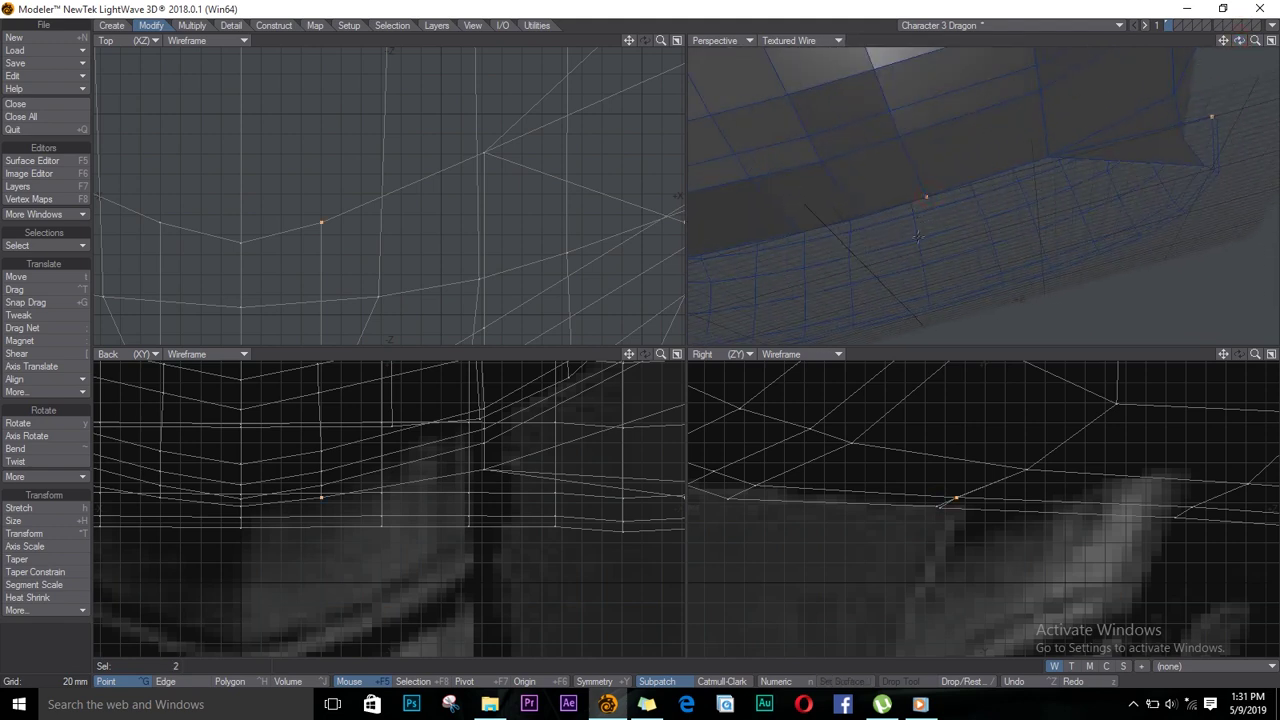
key("ctrl+w")
Weld the matching jaw point on the opposite side, and join the positive X end of the lowest loop to the throat's centre point
mouse_move(1239, 43)
left_mouse_down()
mouse_move(1271, 6)
mouse_move(800, 43)
mouse_move(1229, 7)
mouse_move(1036, 82)
mouse_move(906, 40)
mouse_move(997, 54)
mouse_move(1238, 43)
mouse_move(1178, 46)
mouse_move(1275, 61)
mouse_move(1254, 82)
mouse_move(1209, 41)
mouse_move(1210, 120)
left_mouse_up()
key("ctrl+w")
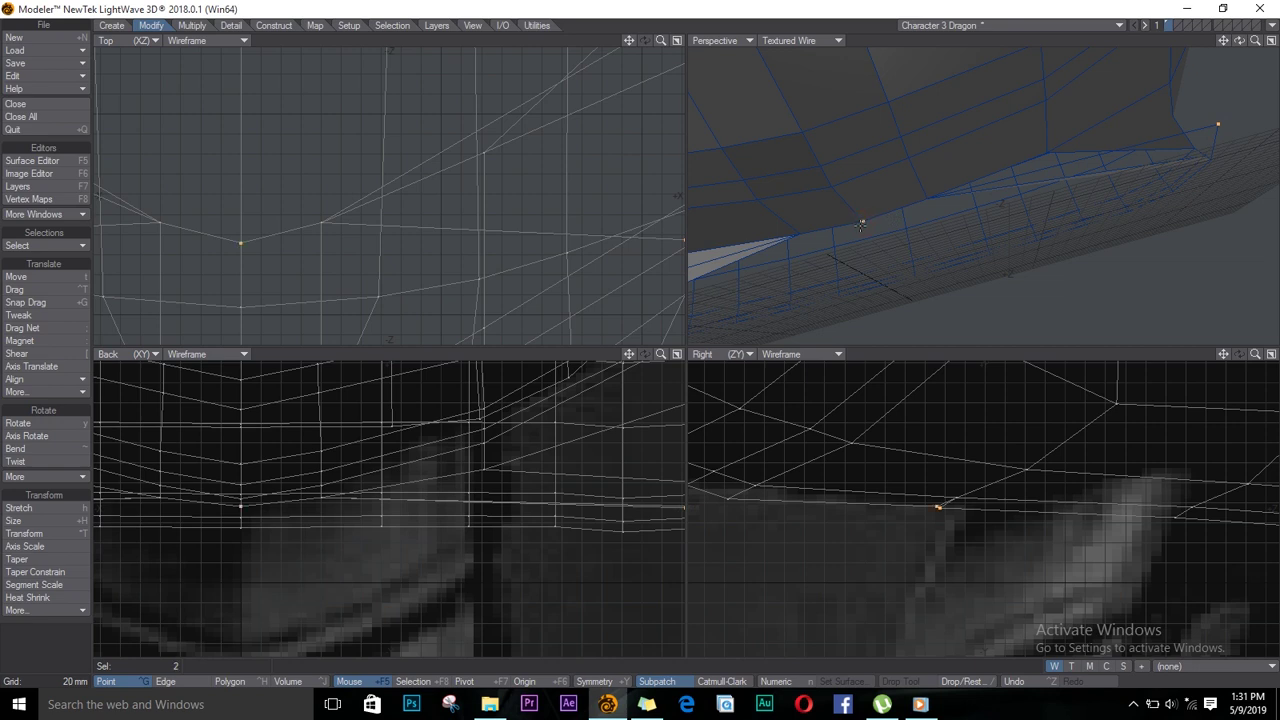
key("ctrl+w")
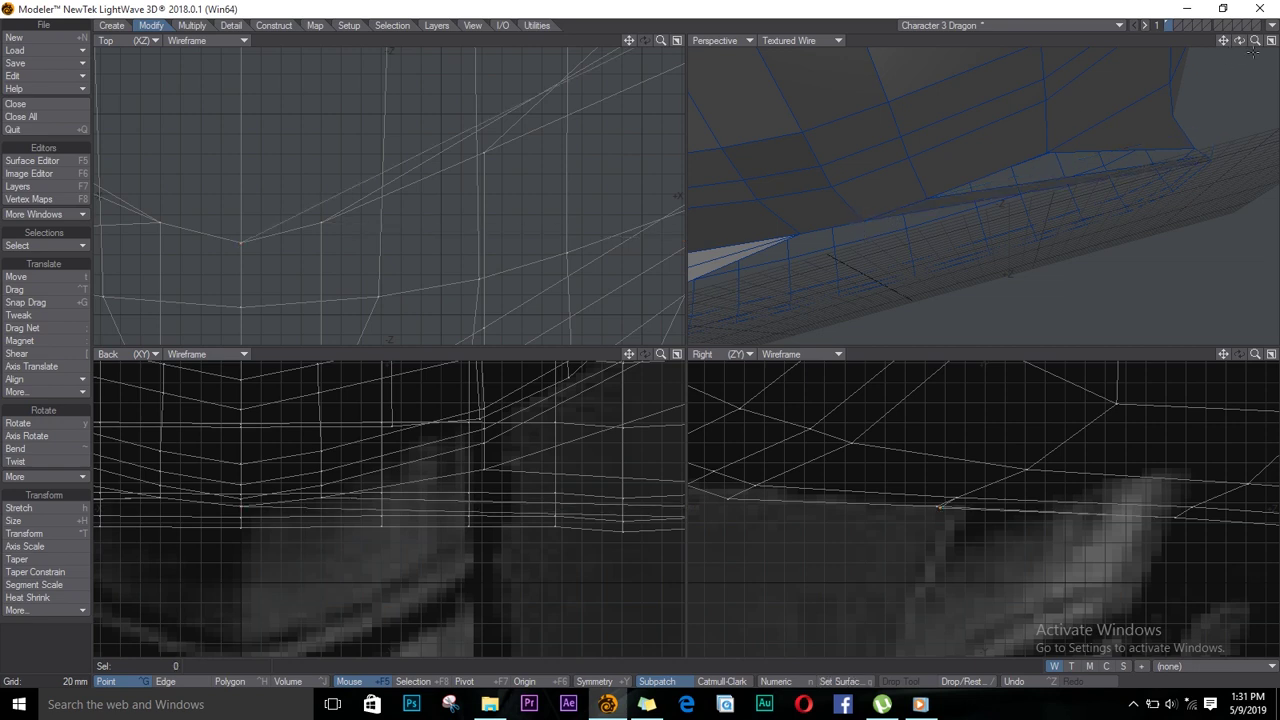
Undo the weld to the side jaw point and weld the lowest loop's remaining end to the throat's centre point
mouse_move(1240, 40)
left_mouse_down()
mouse_move(1157, 43)
mouse_move(1114, 80)
mouse_move(897, 18)
left_mouse_up()
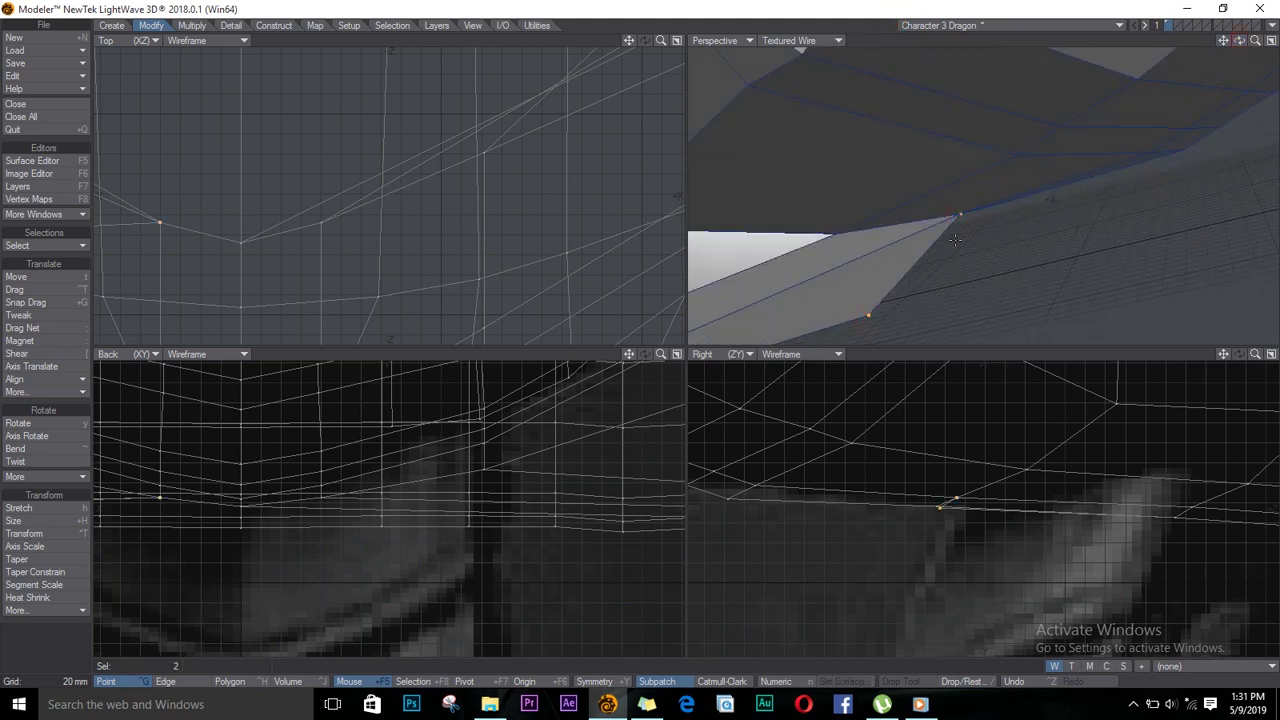
key("ctrl+w")
mouse_move(1240, 41)
left_mouse_down()
mouse_move(1274, 104)
mouse_move(1274, 8)
mouse_move(1235, 66)
mouse_move(1149, 144)
mouse_move(1045, 165)
mouse_move(991, 284)
mouse_move(968, 290)
left_mouse_up()
key("ctrl+z")
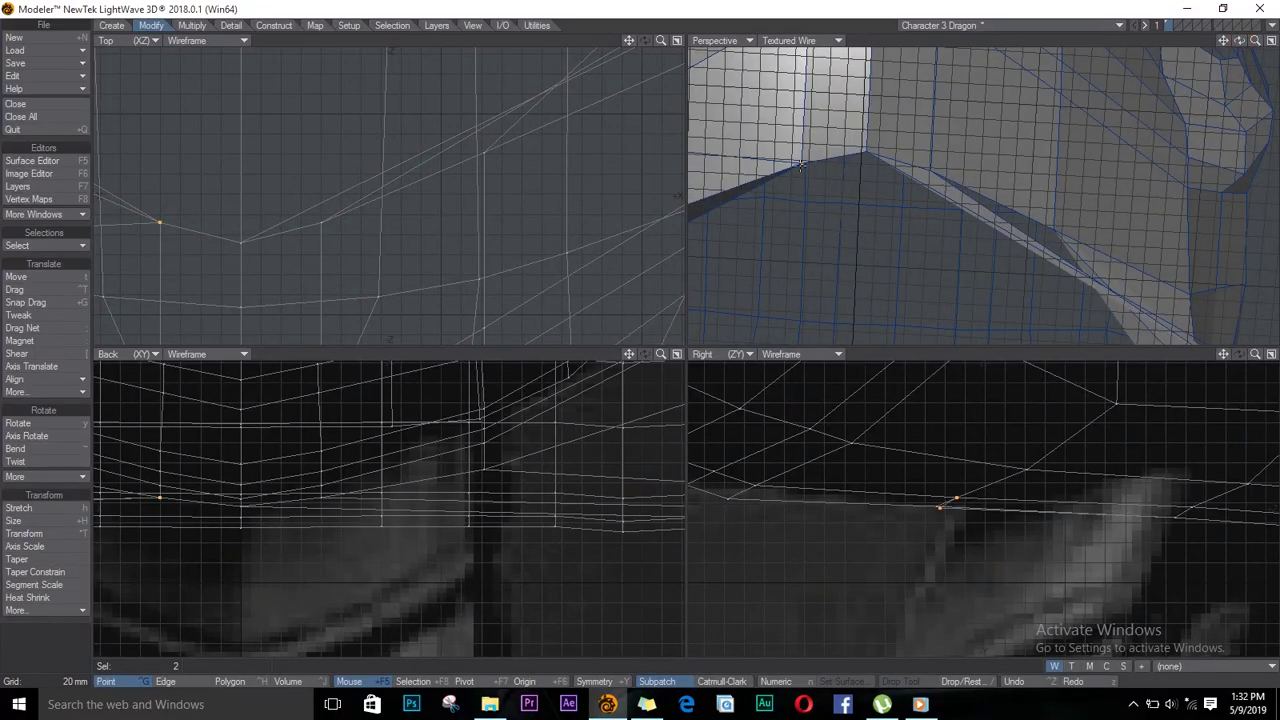
key("ctrl+w")
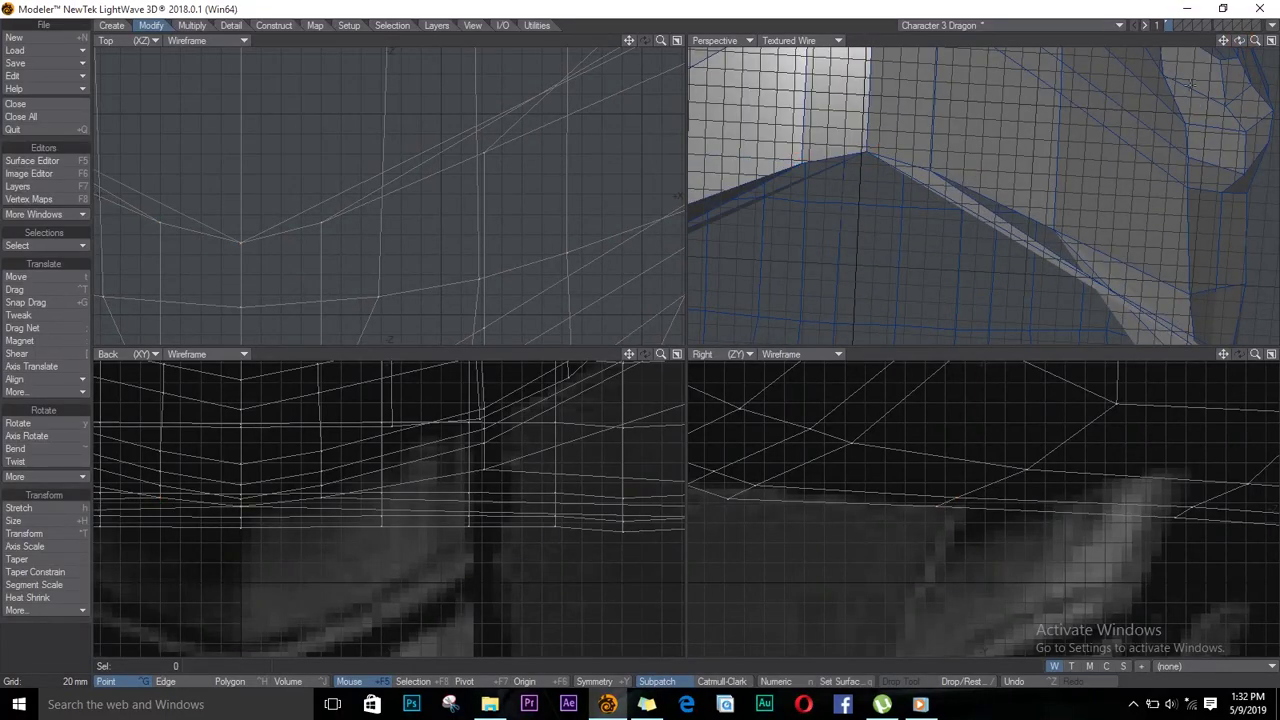
mouse_move(1240, 41)
left_mouse_down()
mouse_move(1274, 8)
mouse_move(1240, 45)
left_mouse_up()
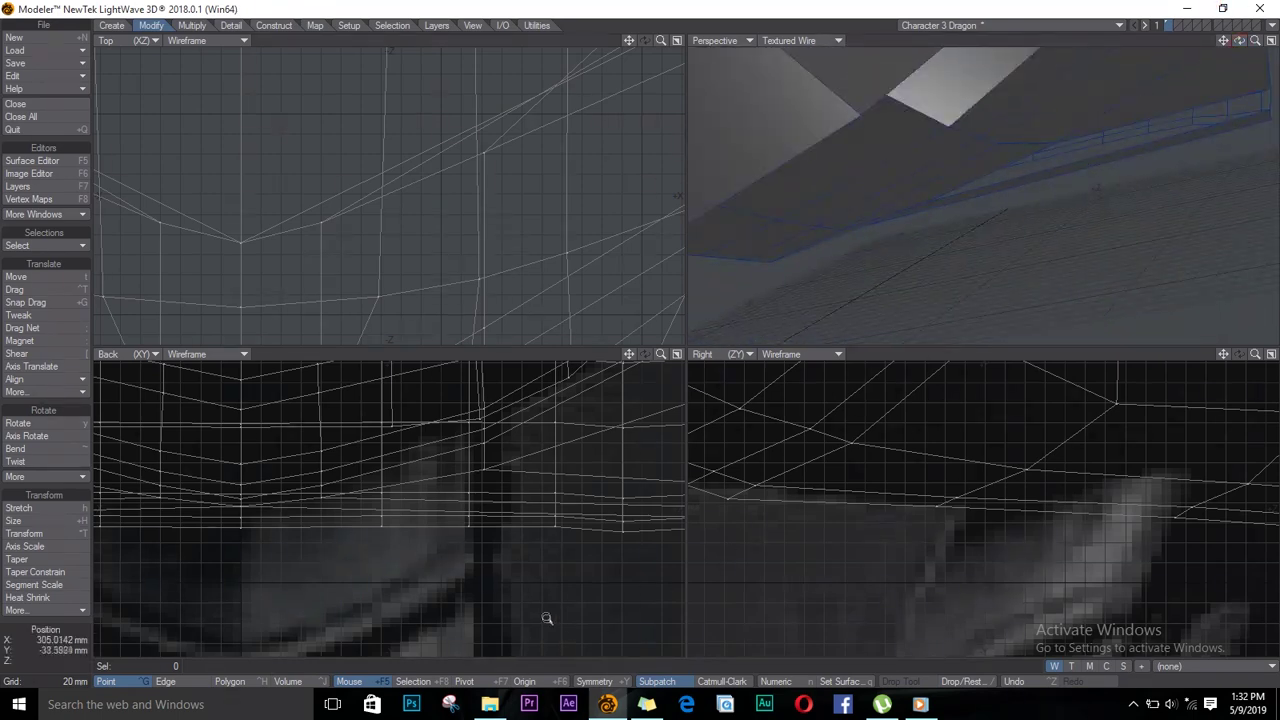
Turn Symmetry back on and select the complete edge loop around the neck opening under the head
left_click_drag(544, 614, 400, 607, "ctrl+alt")
left_click(168, 682)
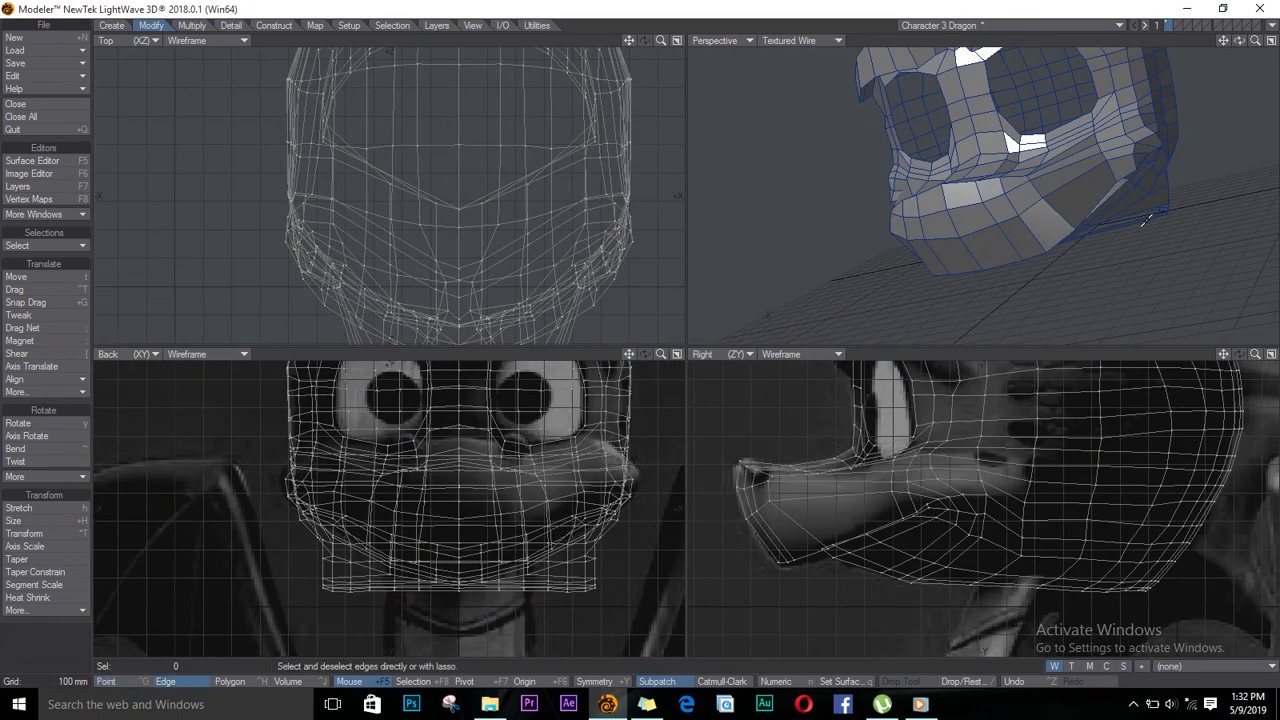
left_click(578, 591)
left_click(594, 682)
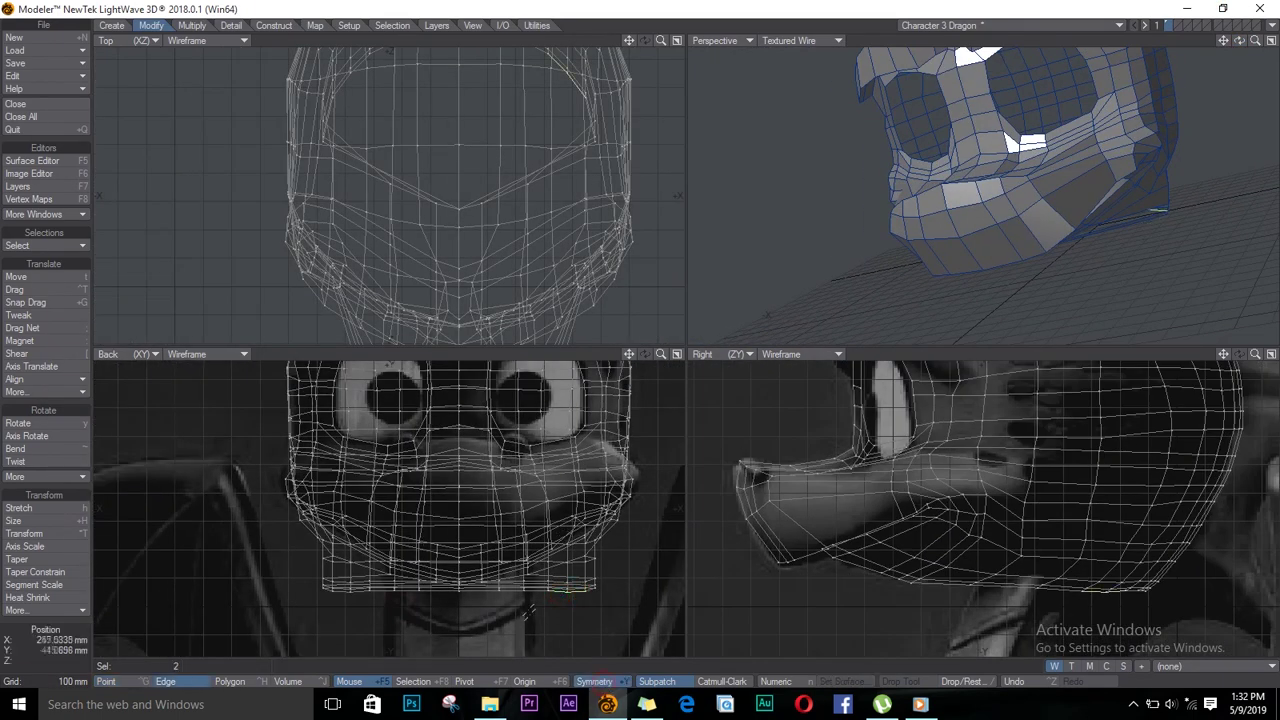
left_click(534, 592, "shift")
left_click(510, 590, "shift")
left_click(45, 245)
left_click(52, 253)
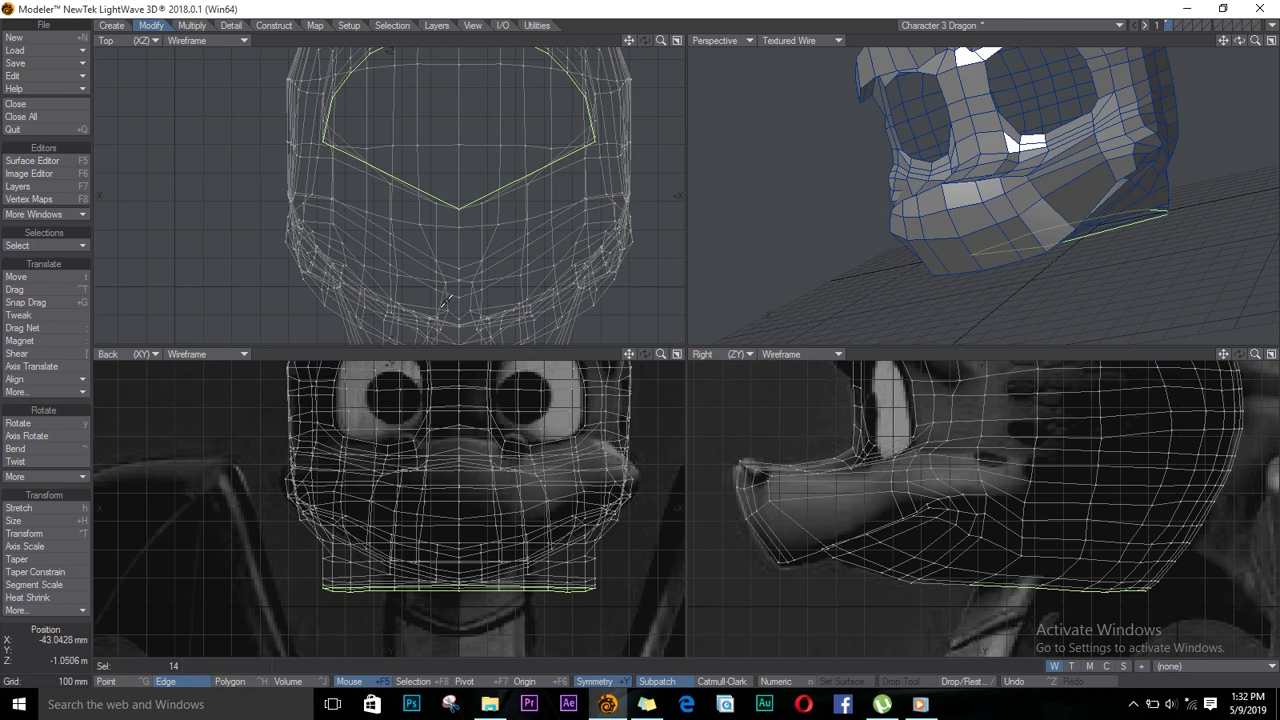
Expand the edge selection three times outward from the neck opening
key("shift+bracketright")
key("shift+bracketright")
key("shift+bracketright")
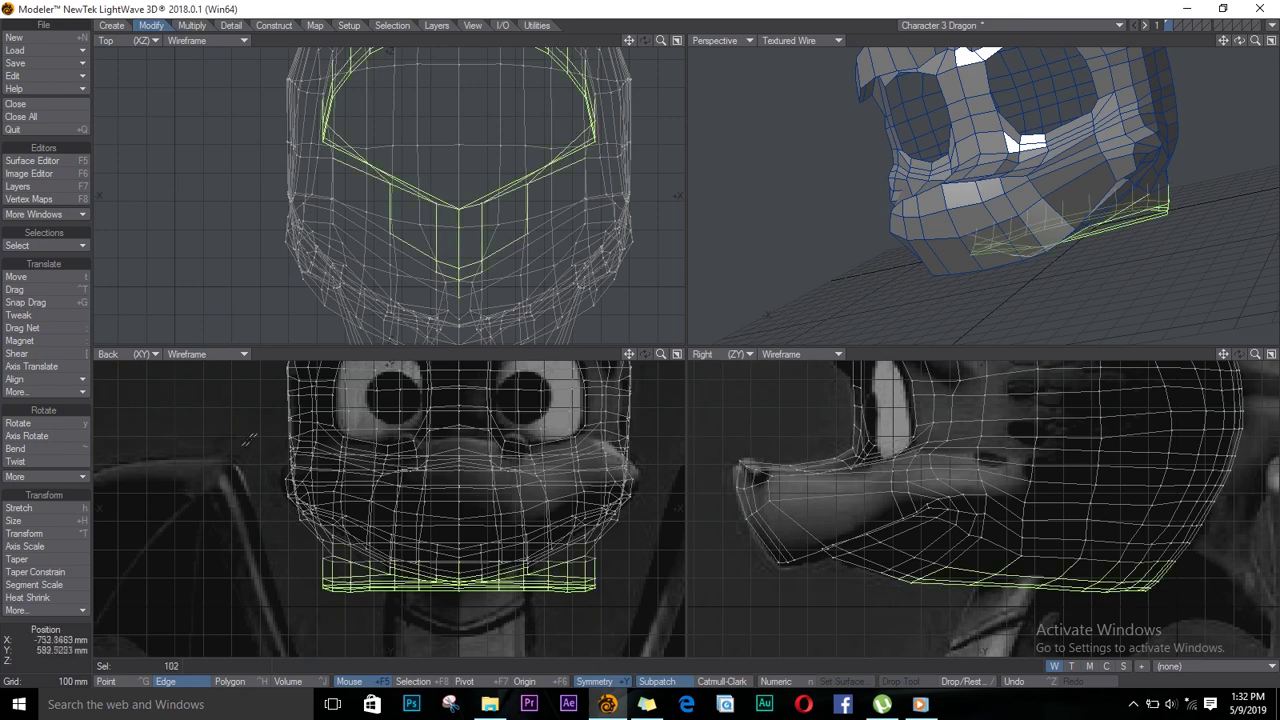
Deselect the stray jaw, side and back edges, leaving only the edge rings around the neck opening selected
mouse_move(527, 214)
left_mouse_down()
mouse_move(443, 251)
mouse_move(500, 277)
left_mouse_up()
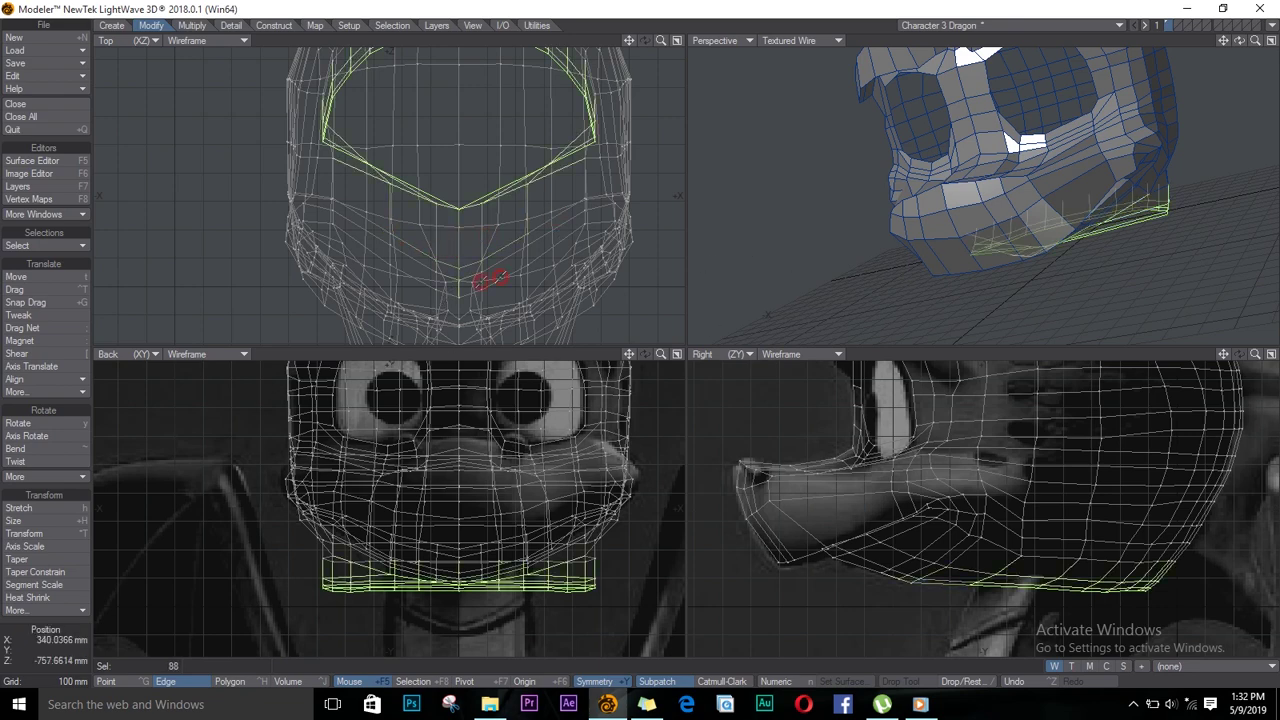
left_click_drag(364, 184, 352, 171)
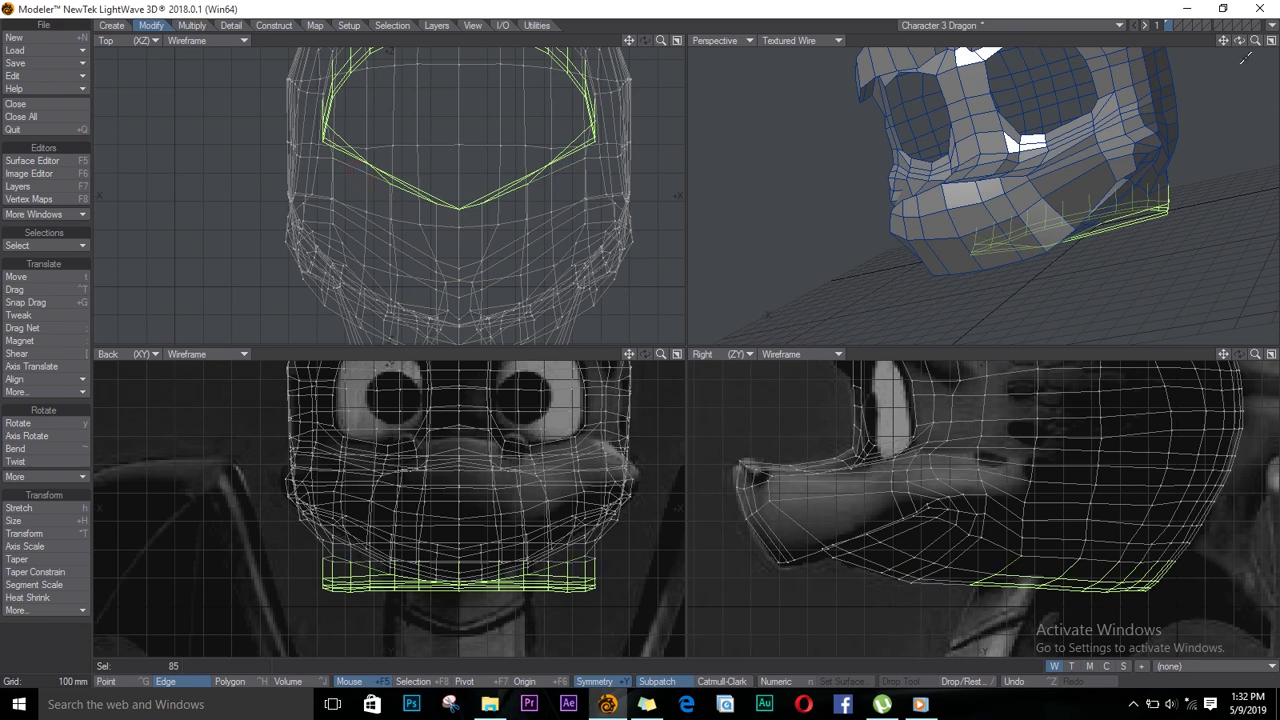
left_click_drag(1241, 42, 1196, 76)
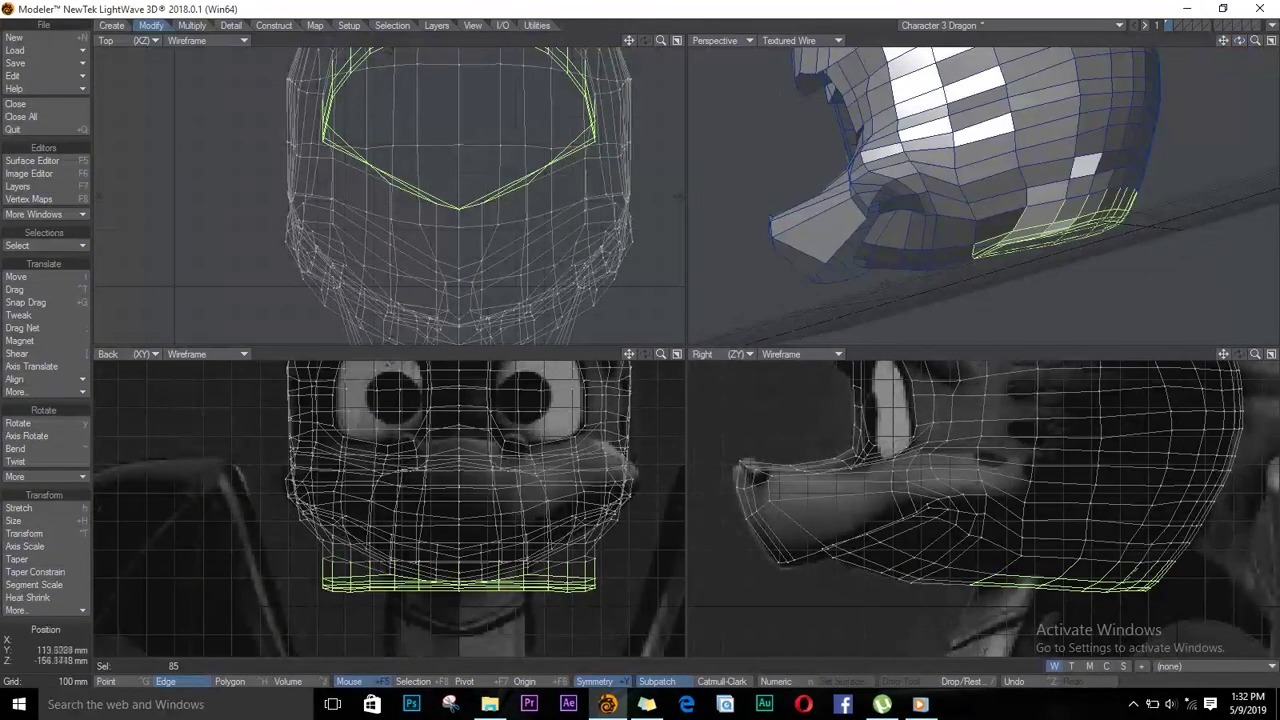
left_click_drag(1189, 569, 1122, 555)
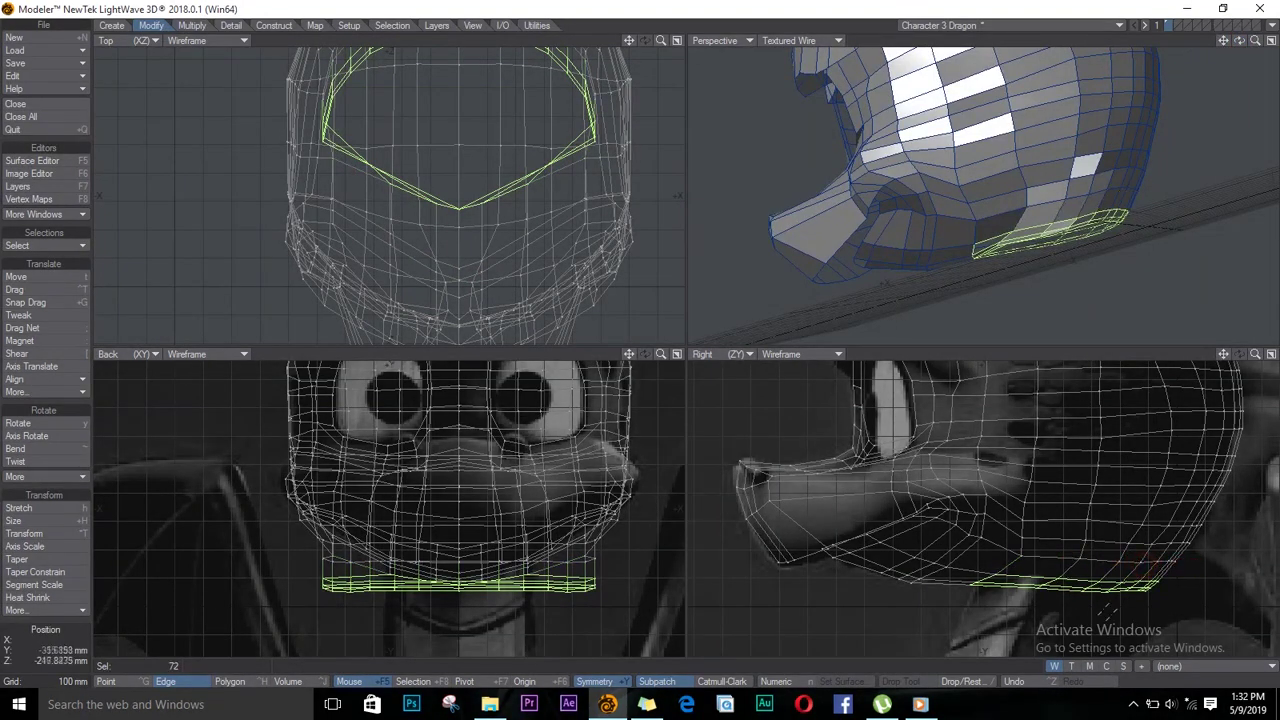
Move the selected neck-opening edges slightly in the Right view
left_click_drag(1240, 41, 1233, 82)
key("t")
left_click_drag(1020, 586, 1025, 577)
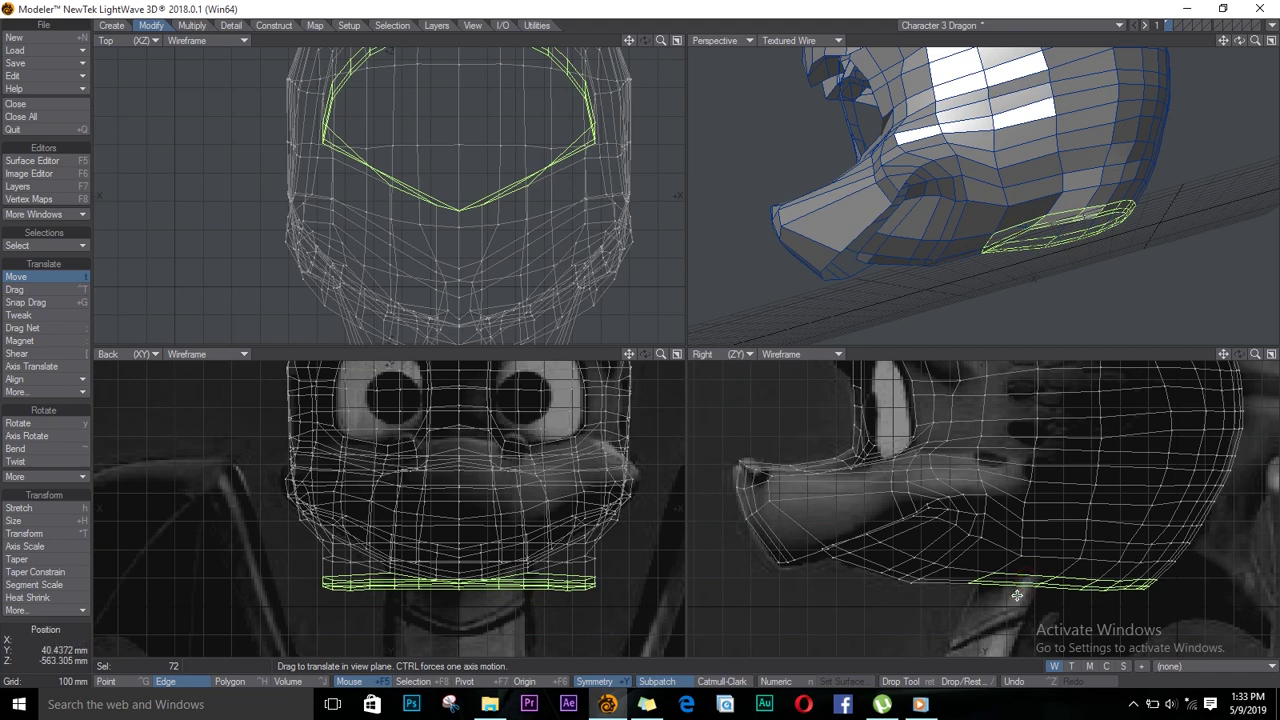
key("Return")
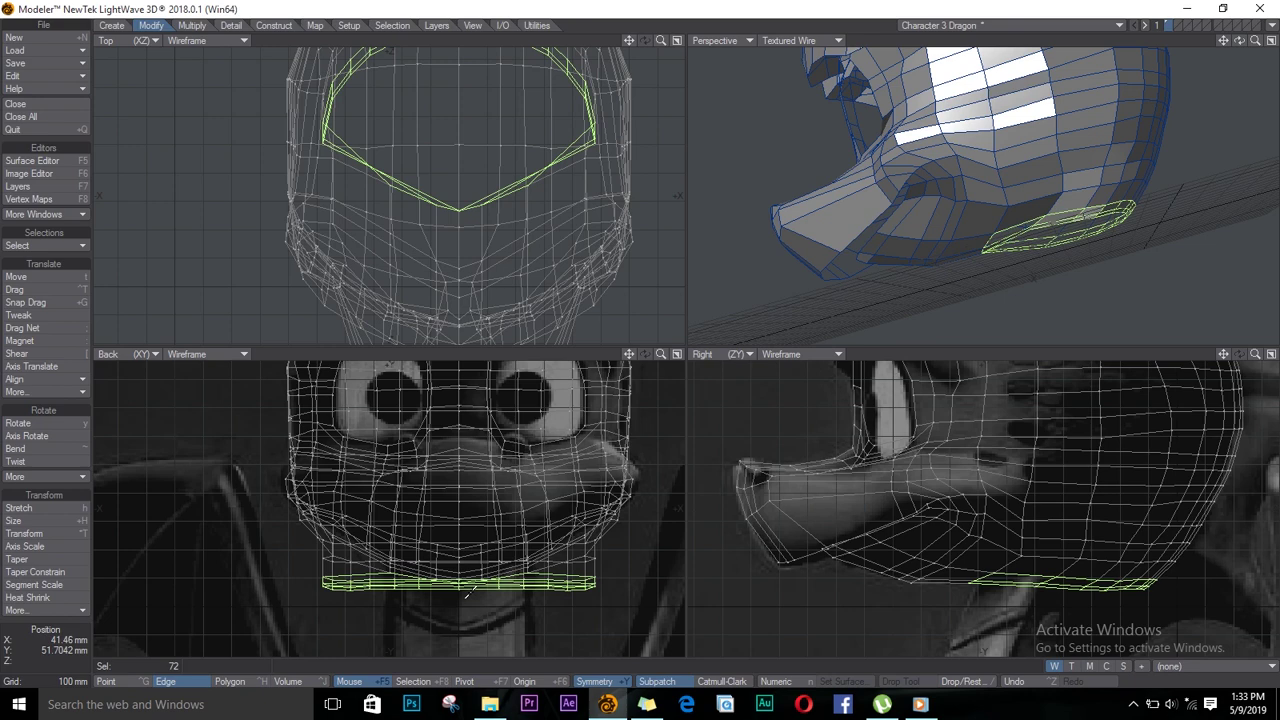
Select all the polygon rows encircling the neck opening, up to the row just beneath the back of the head
key("ctrl+h")
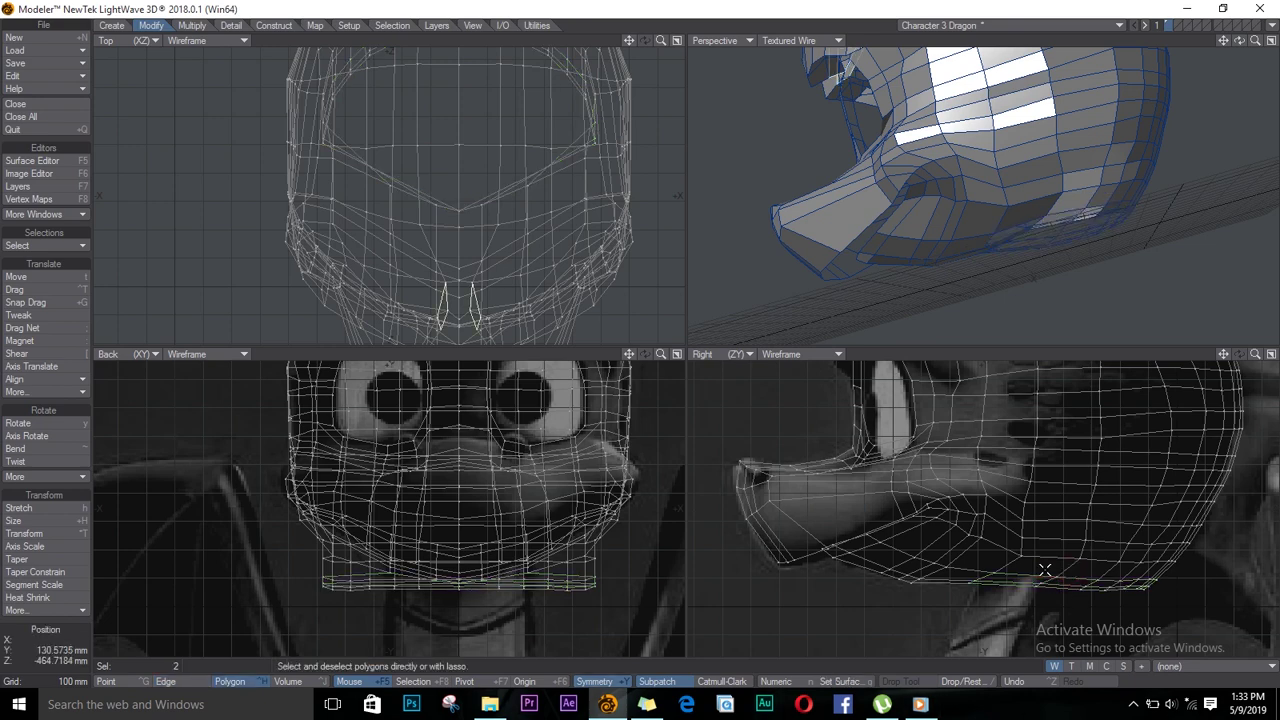
key("/")
left_click_drag(1044, 570, 1170, 572)
mouse_move(1011, 582)
left_mouse_down("shift")
mouse_move(1054, 569)
mouse_move(1146, 586)
left_mouse_up("shift")
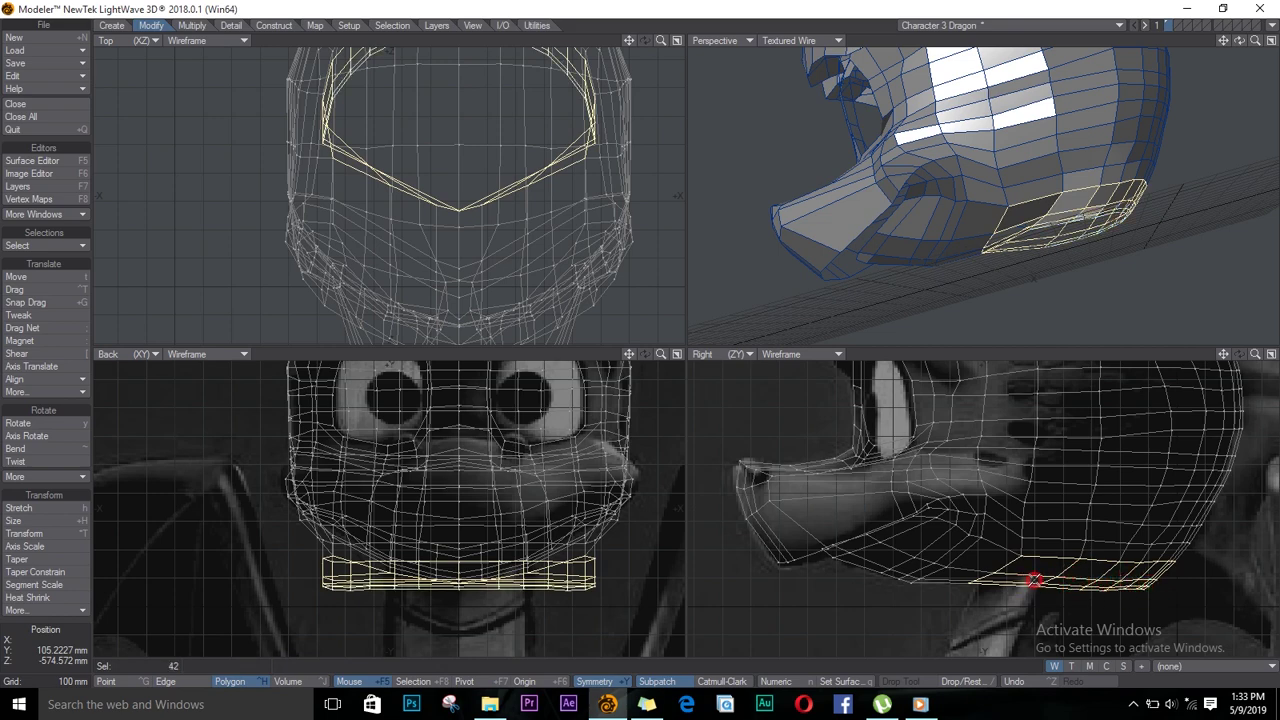
left_click_drag(1045, 565, 1188, 556)
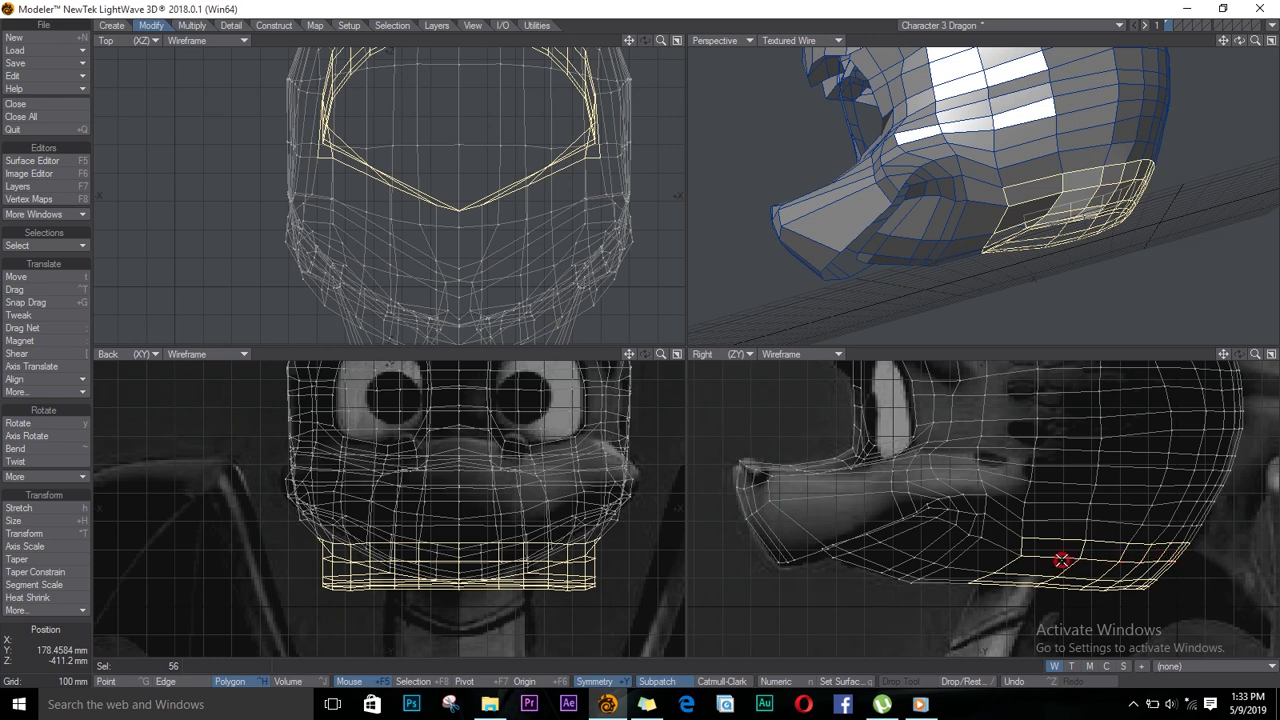
Stretch the selected neck polygons narrower along X to match the width of the reference neck
key("h")
left_click_drag(500, 580, 410, 603)
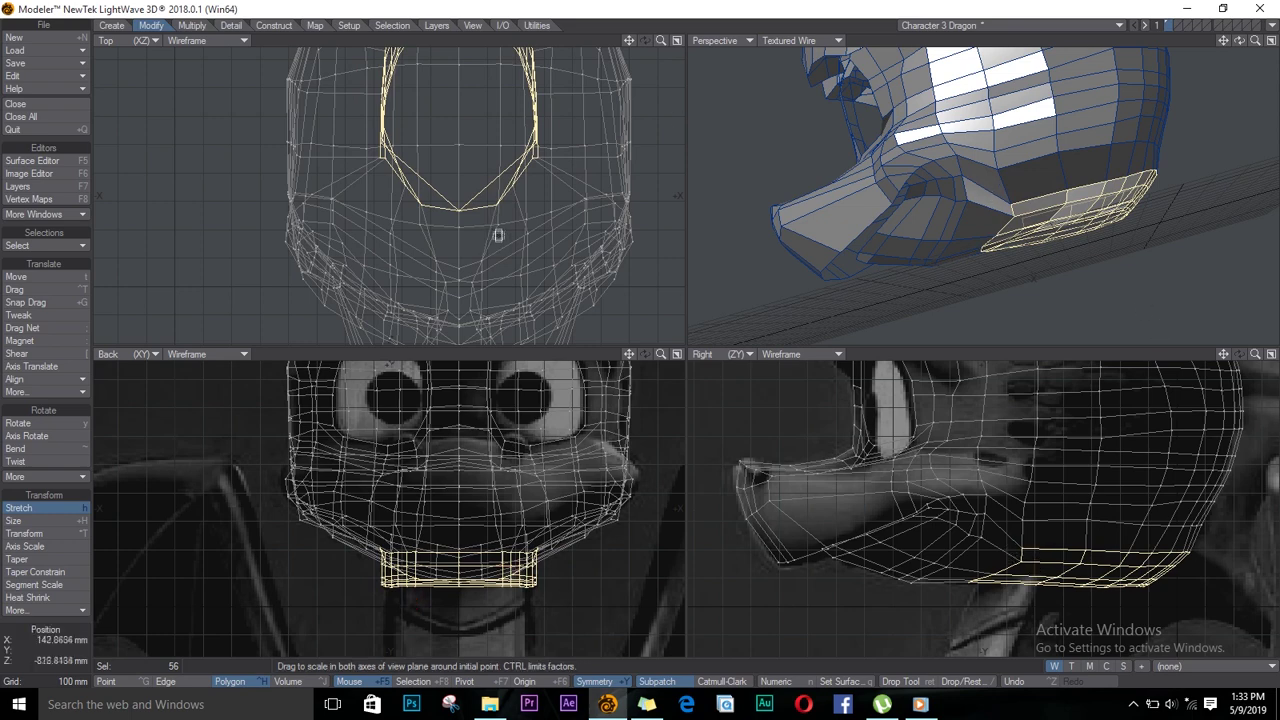
key("shift+a")
key("space")
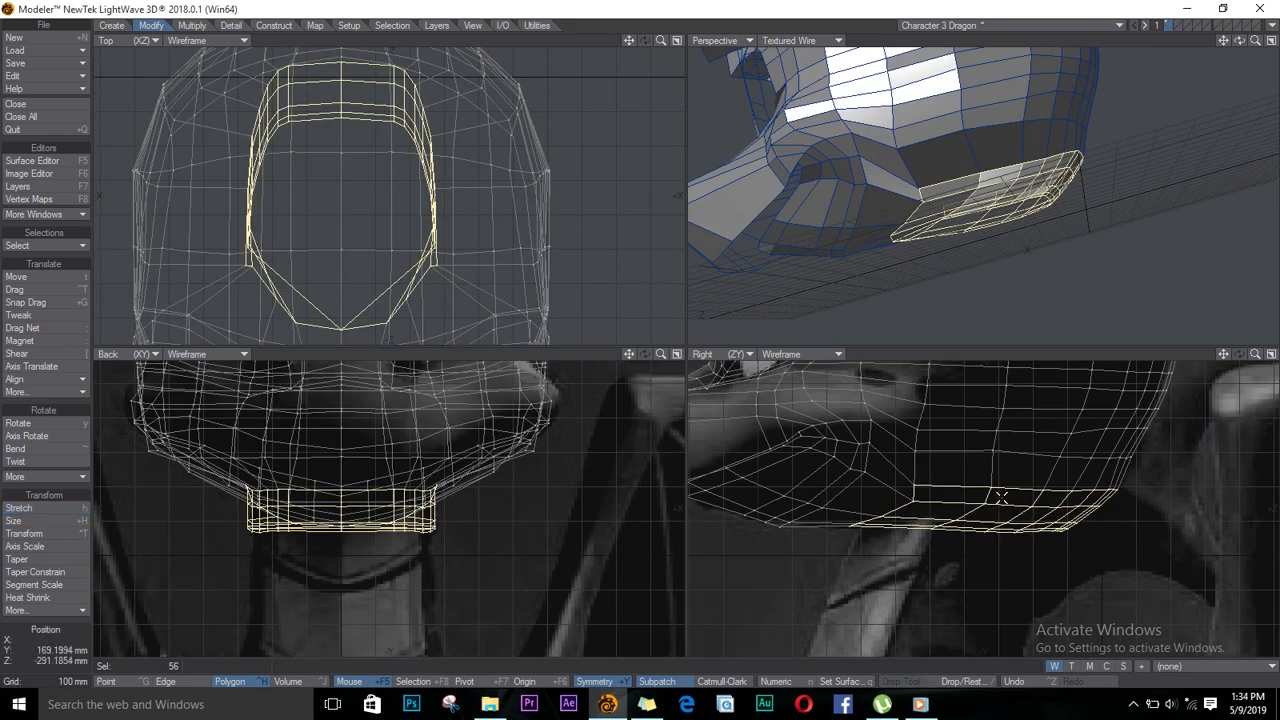
Adjust the narrowed neck band in the Right view by stretching it and dragging its front and middle points
key("ctrl+t")
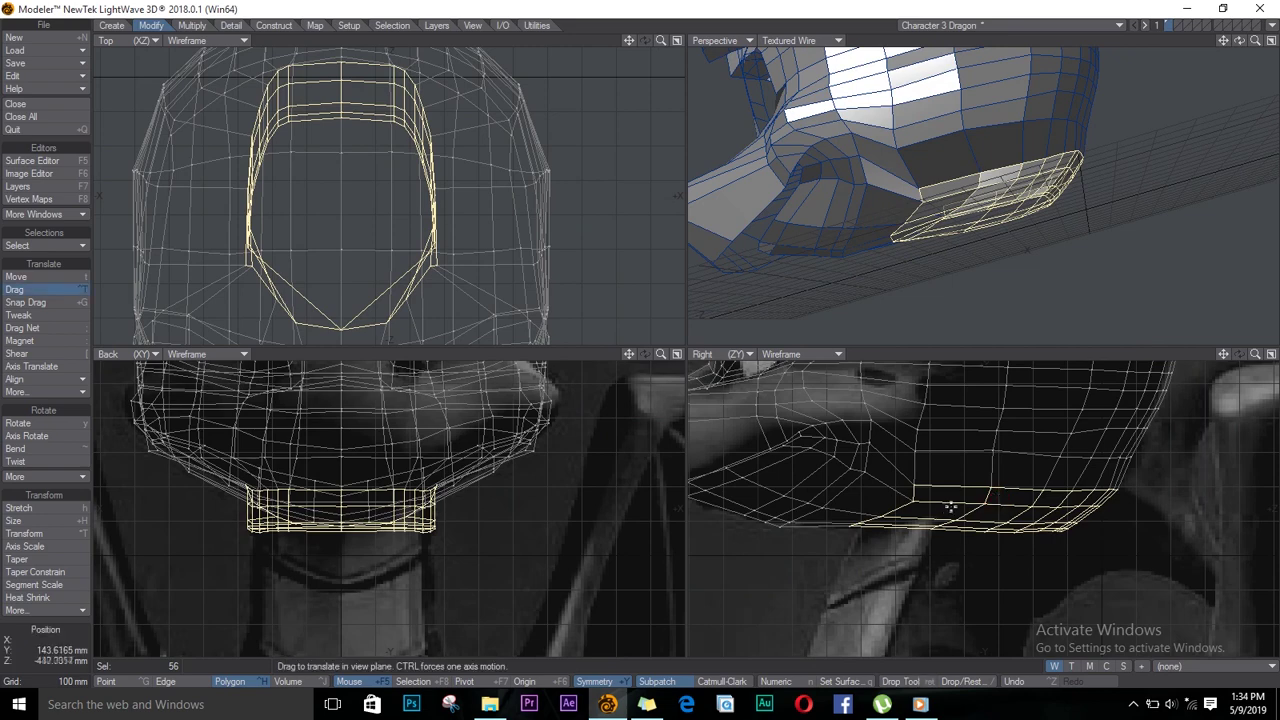
key("h")
left_click_drag(973, 504, 786, 527)
key("ctrl+t")
left_click_drag(937, 533, 1019, 505)
left_click_drag(1050, 508, 972, 524)
Even out the neck band's lower and rear points in the Right view, and clear the polygon selection
scroll(1004, 530, "up", 3)
left_click_drag(1112, 538, 1059, 547)
left_click_drag(1018, 532, 1077, 527)
left_click_drag(1120, 522, 1107, 529)
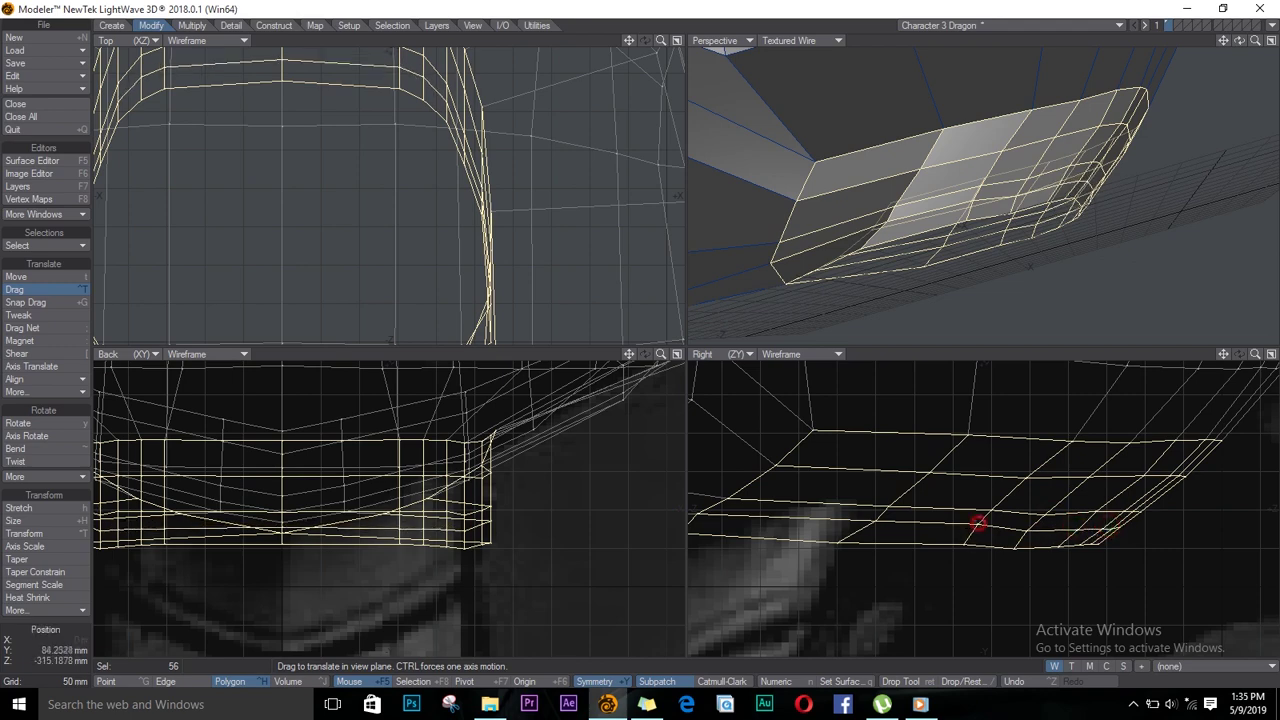
left_click_drag(978, 523, 976, 520)
left_click_drag(877, 521, 865, 550)
scroll(915, 568, "down", 3)
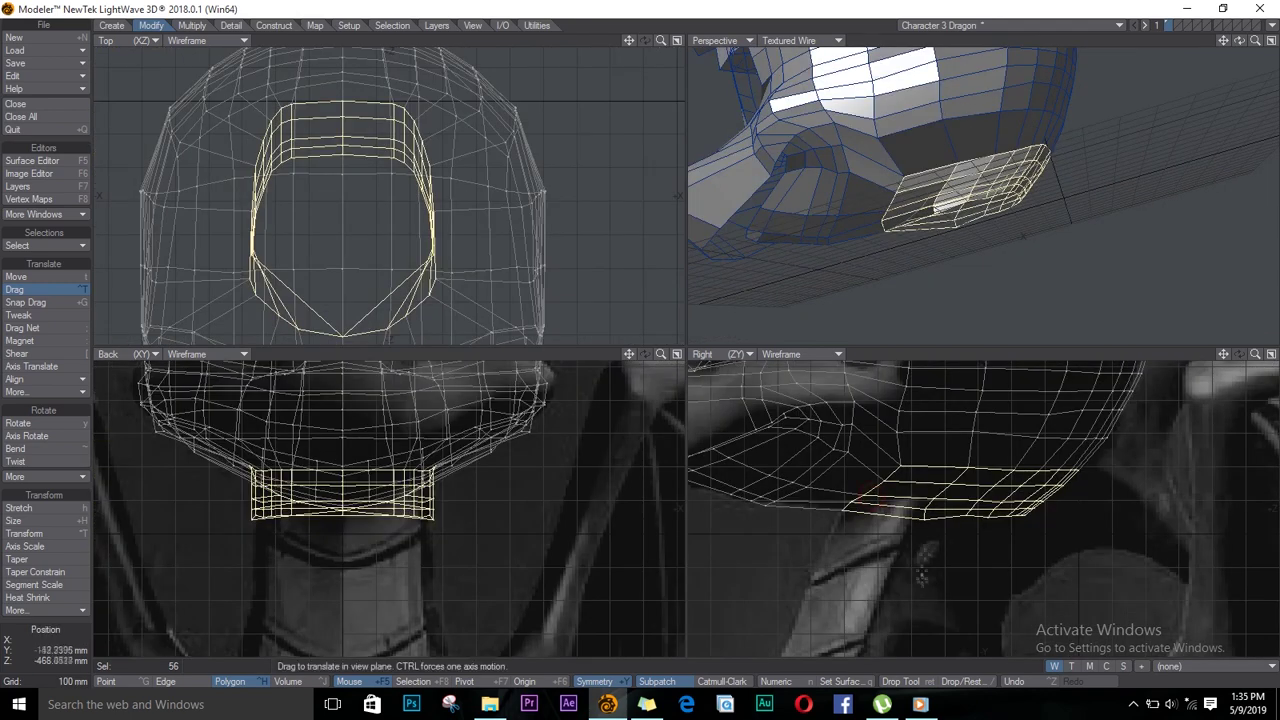
key("h")
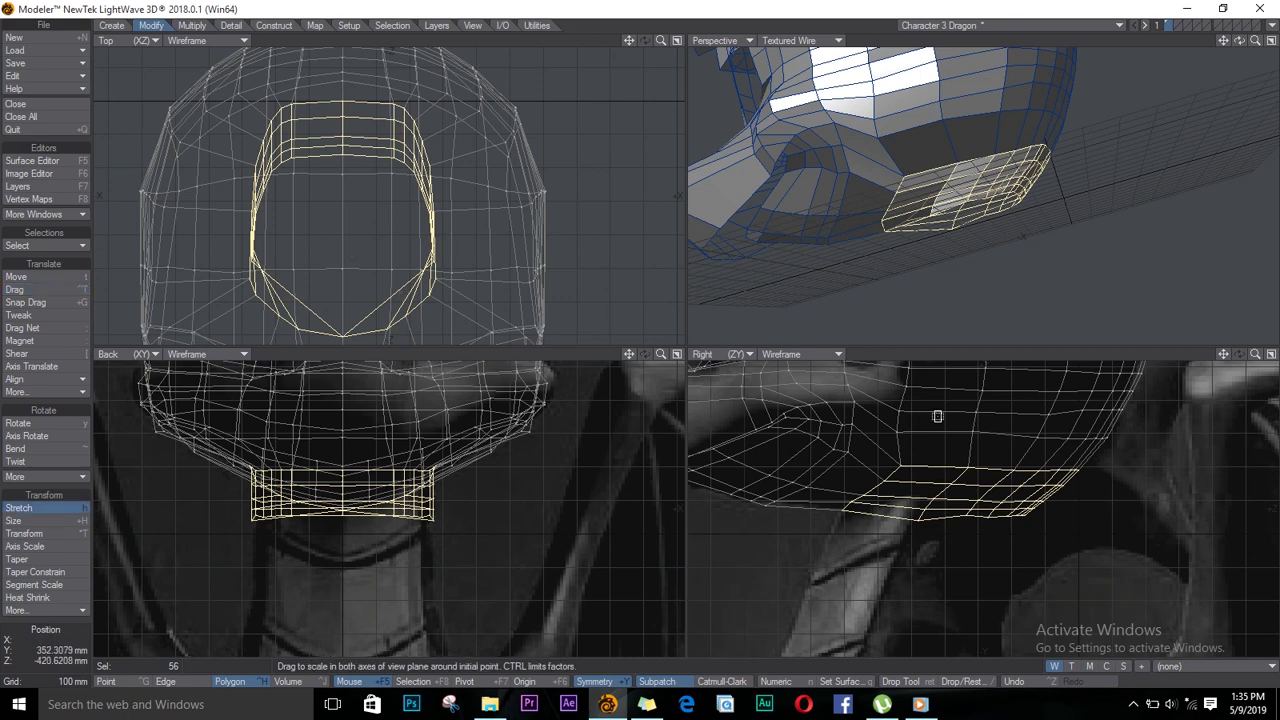
mouse_move(1239, 41)
left_mouse_down()
mouse_move(1262, 11)
mouse_move(1240, 44)
left_mouse_up()
key("slash")
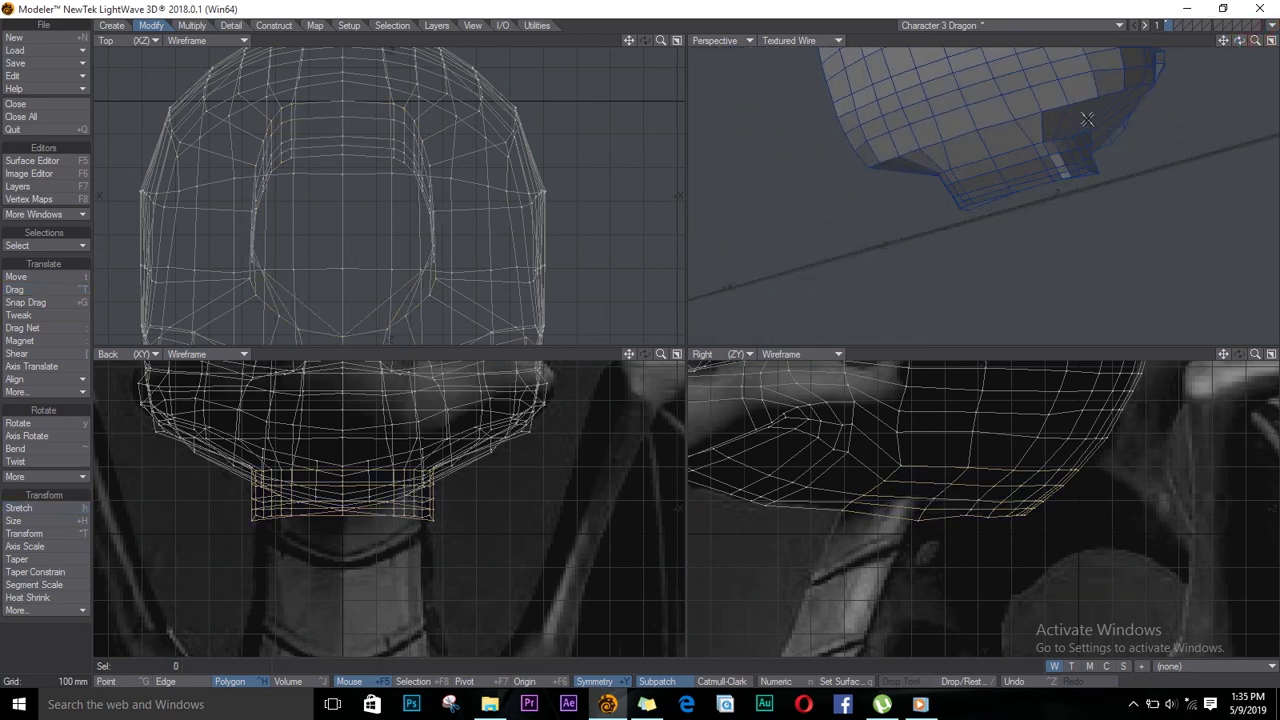
Select the complete edge loop around the back of the head just above the neck flare
key("space")
key("space")
key("slash")
left_click(1081, 100)
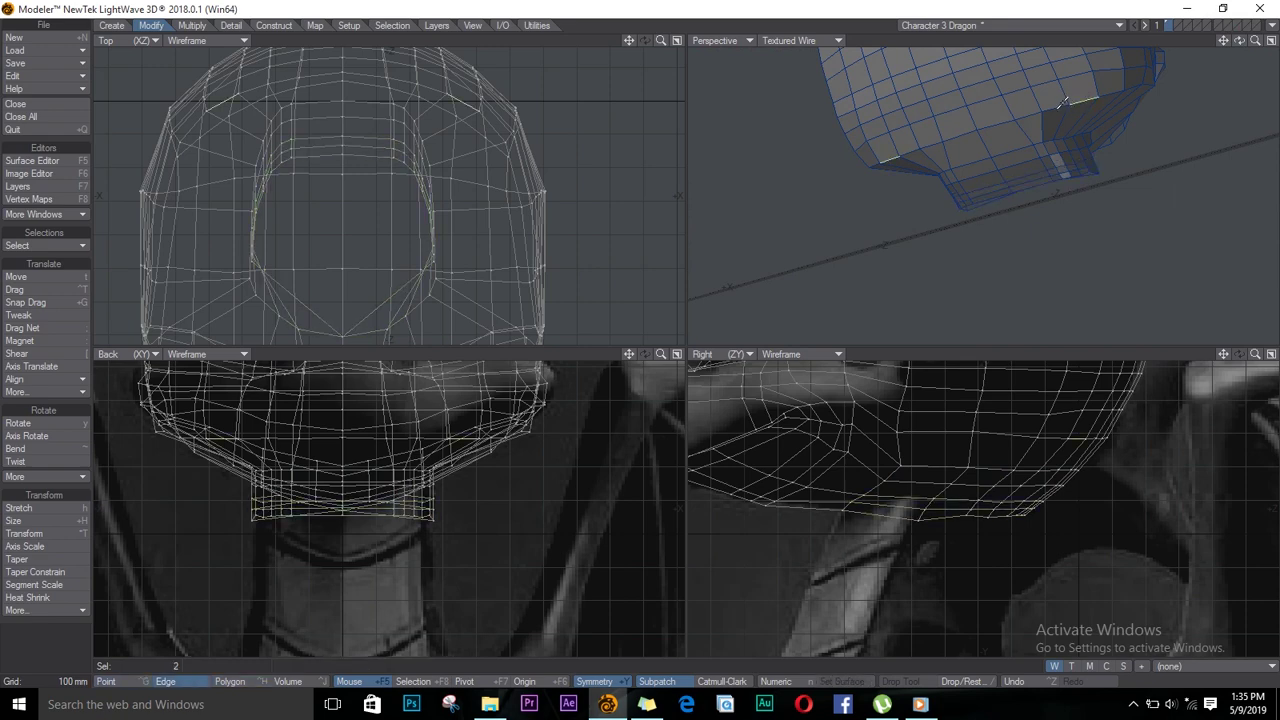
left_click(1058, 108)
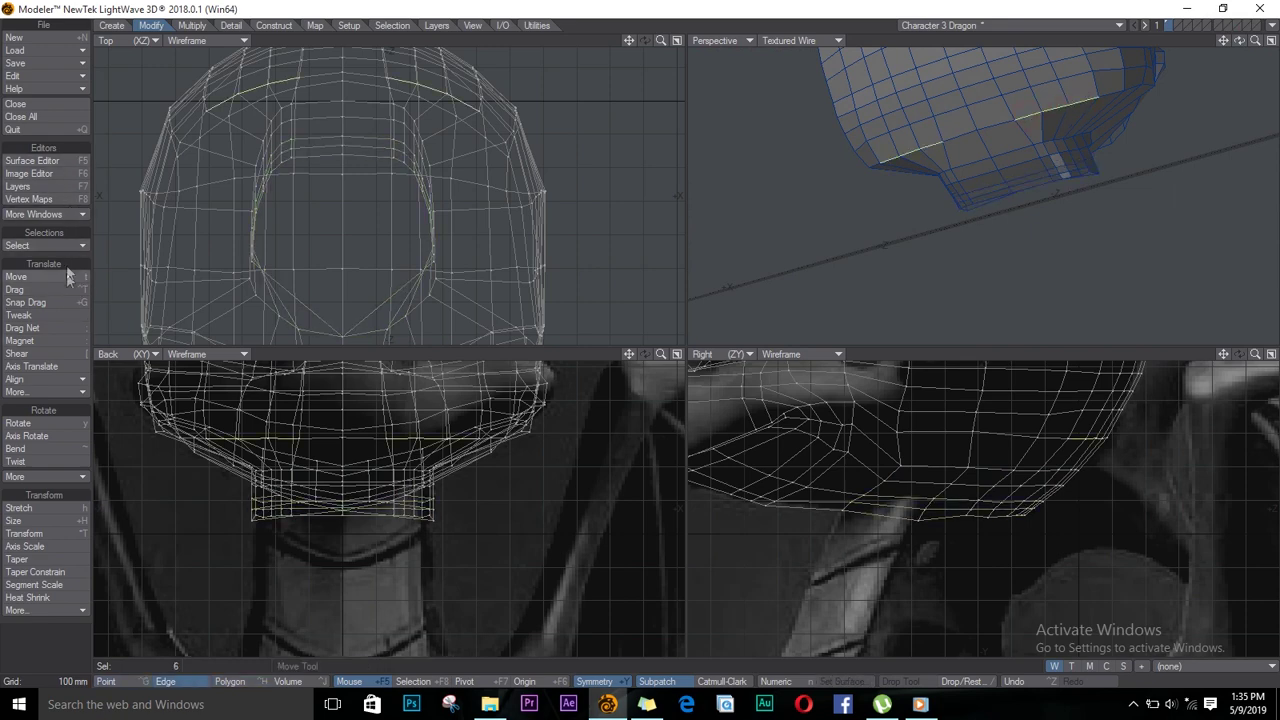
left_click_drag(60, 248, 60, 317)
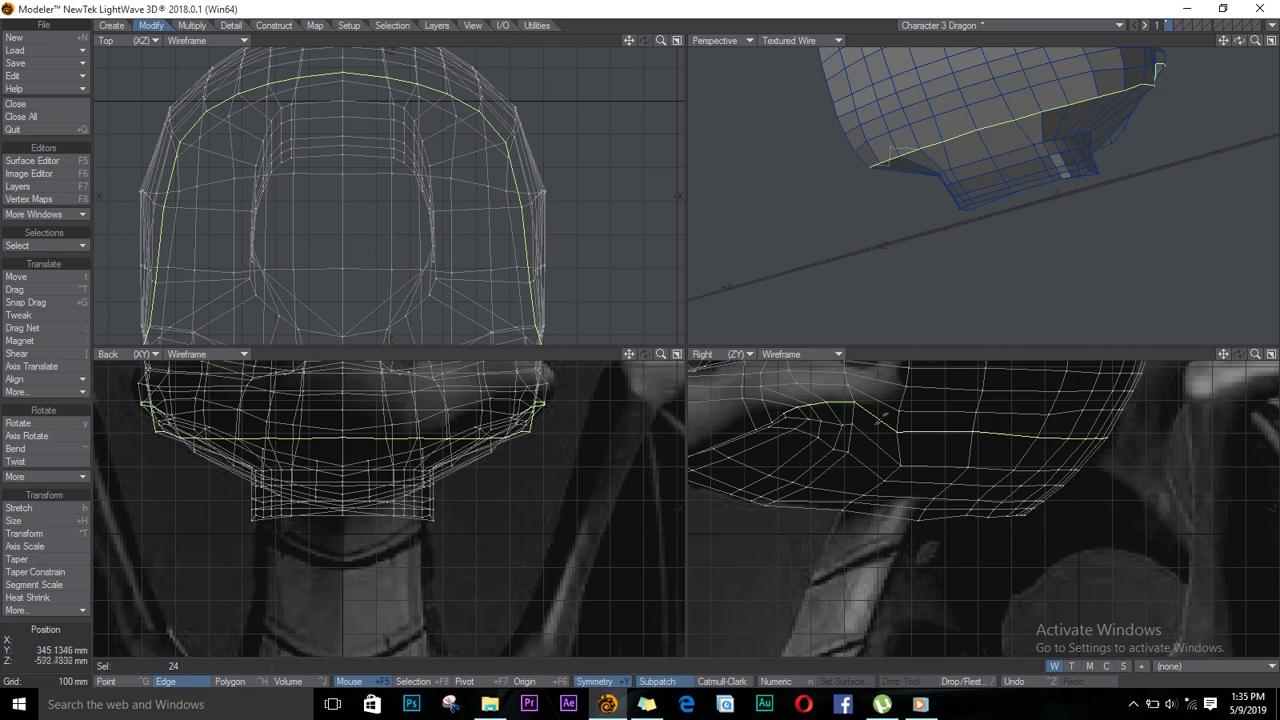
Deselect the loop's front edges near the jaw and stretch the remaining edges inward to taper the head toward the neck
key("h")
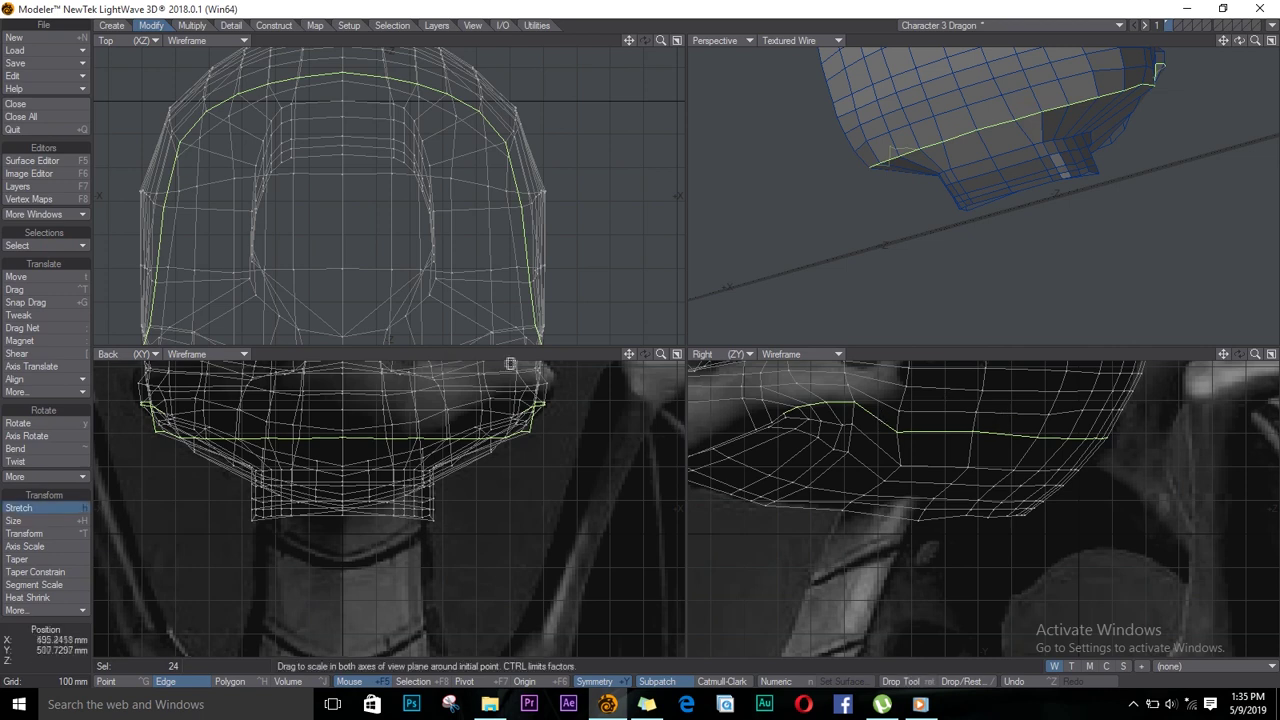
key("Return")
left_click_drag(879, 422, 789, 409)
key("h")
left_click_drag(340, 438, 323, 447)
key("space")
key("slash")
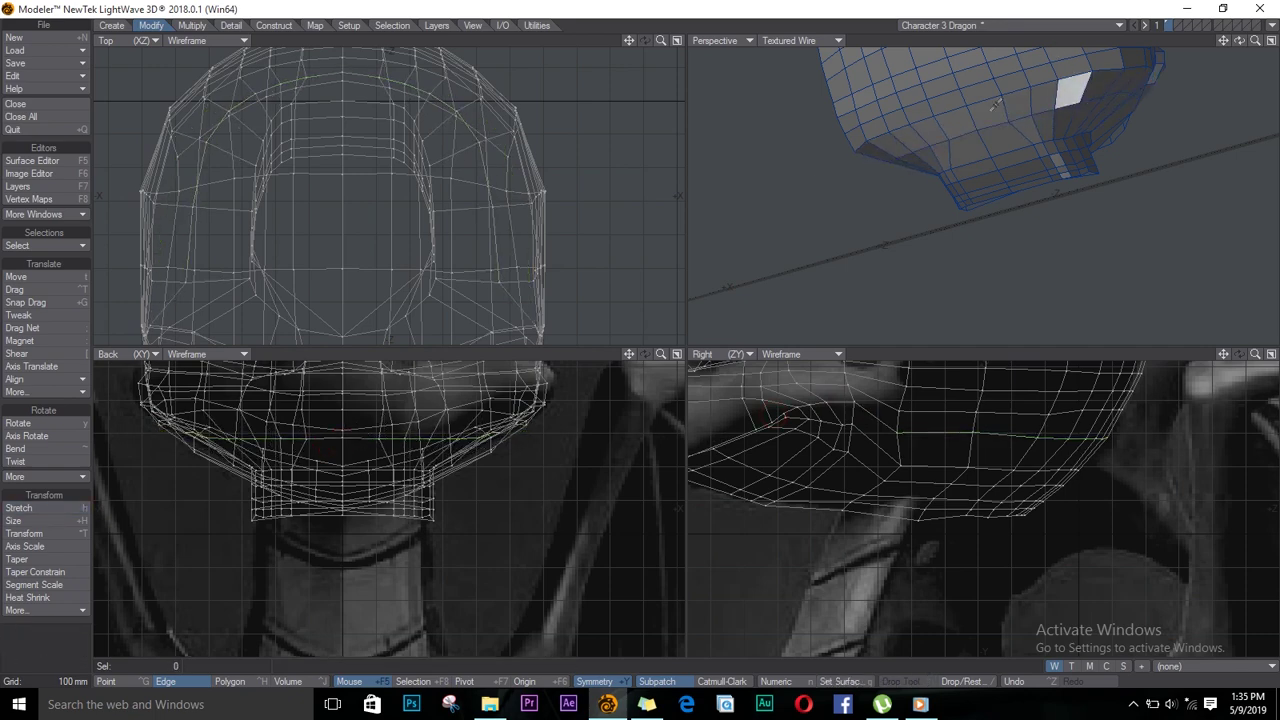
Select the next higher edge loop, drop its front cheek edges, and stretch it slightly inward
left_click_drag(991, 99, 1022, 93)
left_click(46, 246)
left_click(46, 310)
left_click_drag(882, 399, 781, 380)
key("h")
left_click_drag(414, 195, 394, 220)
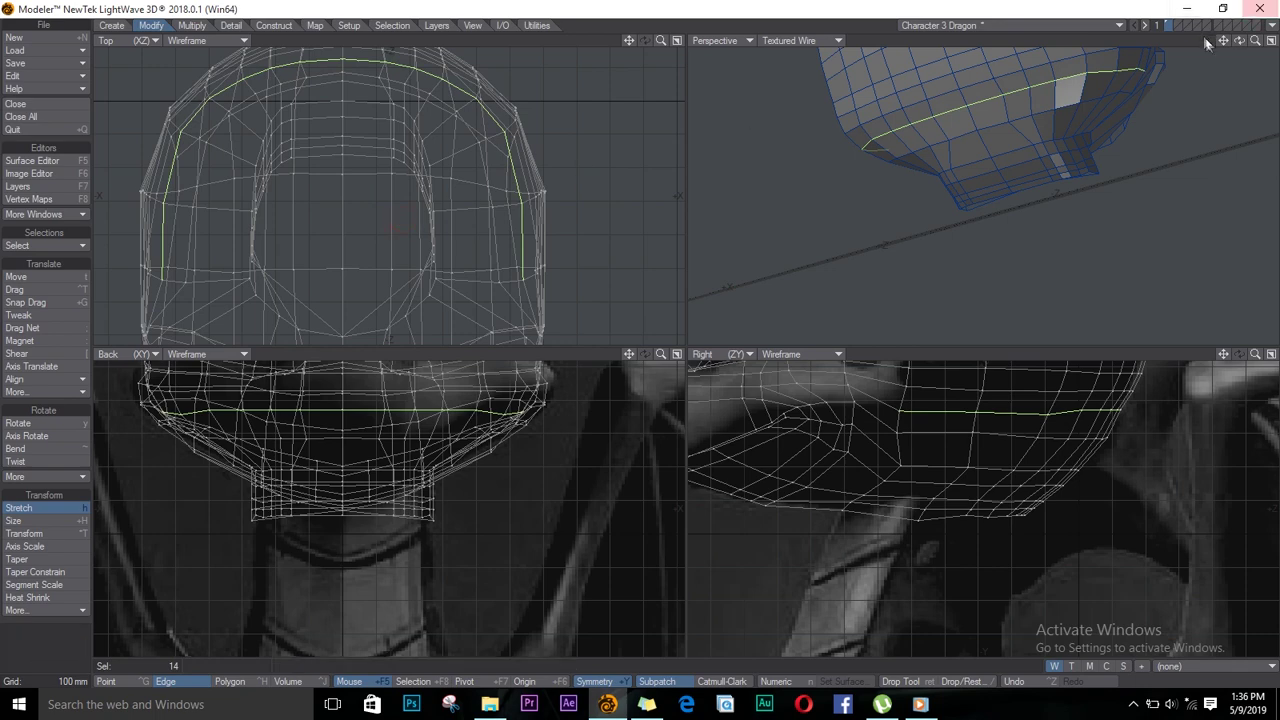
Move the selected head loop slightly upward in the Right view and deselect it
left_click_drag(1239, 41, 1238, 40)
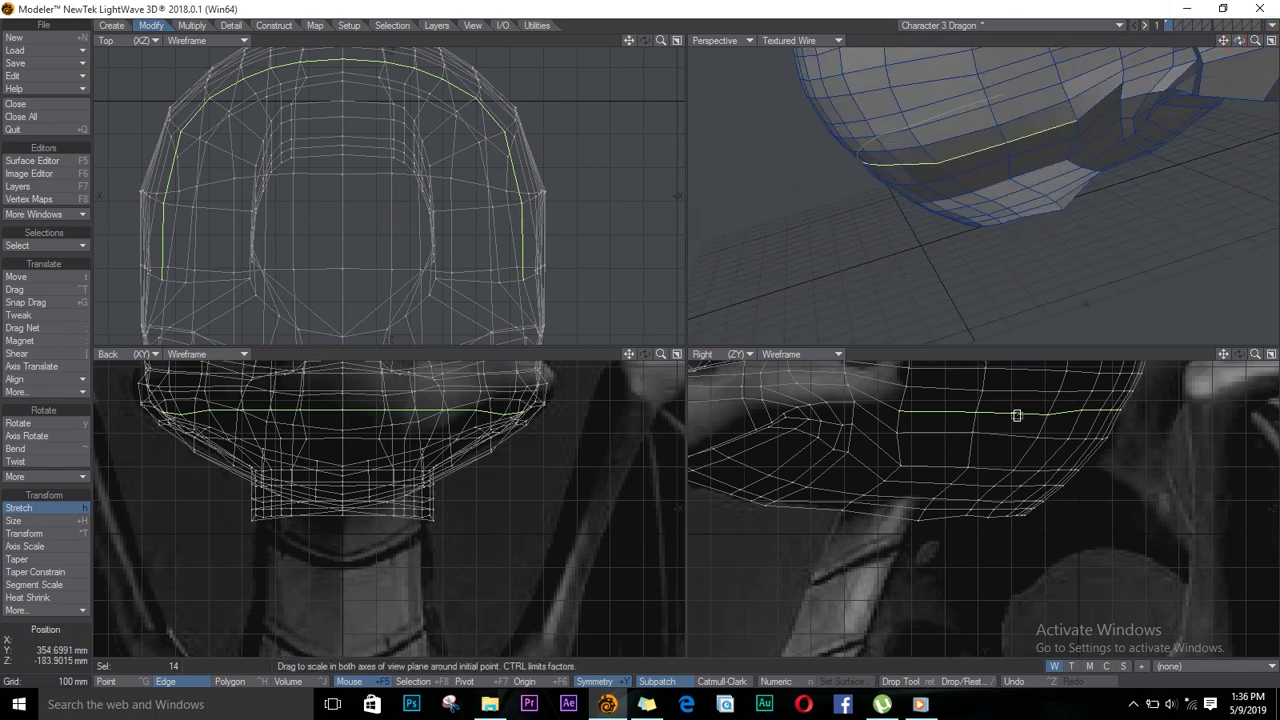
key("t")
left_click_drag(1016, 416, 1016, 413)
key("slash")
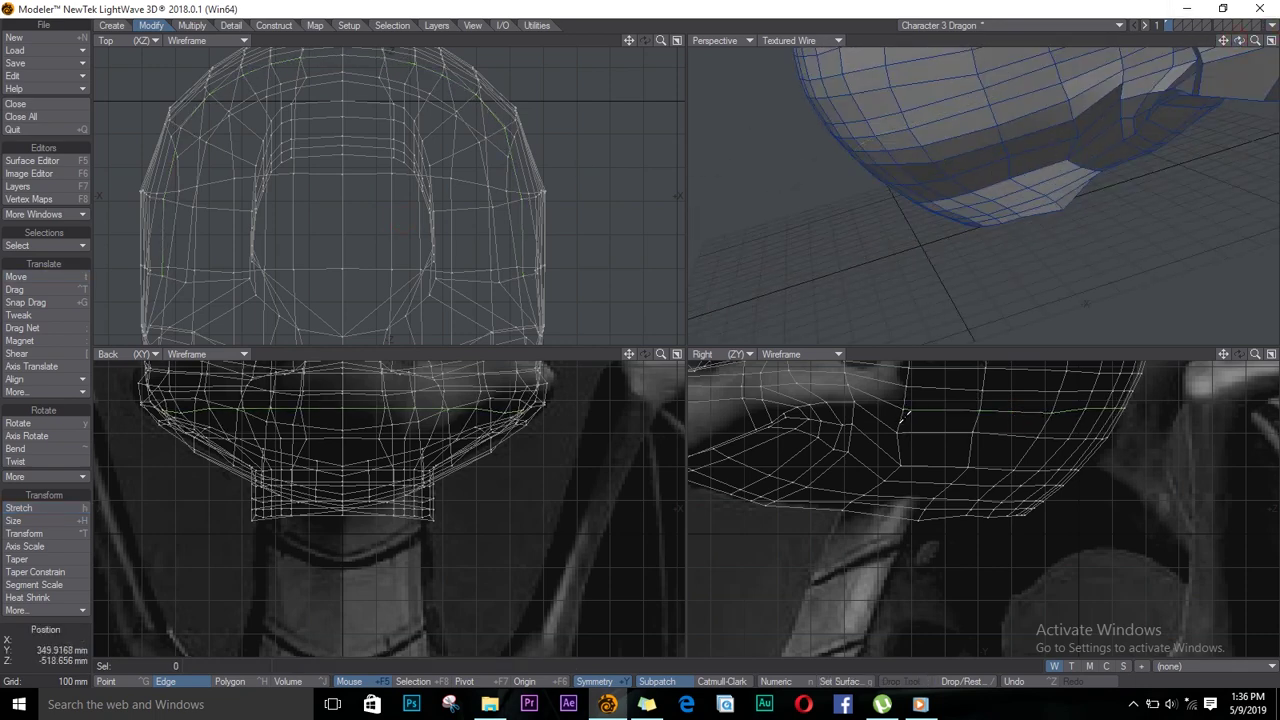
Drag individual points along the jaw corner and upper neck in the Right view to smooth the jaw-to-neck transition
key("ctrl+t")
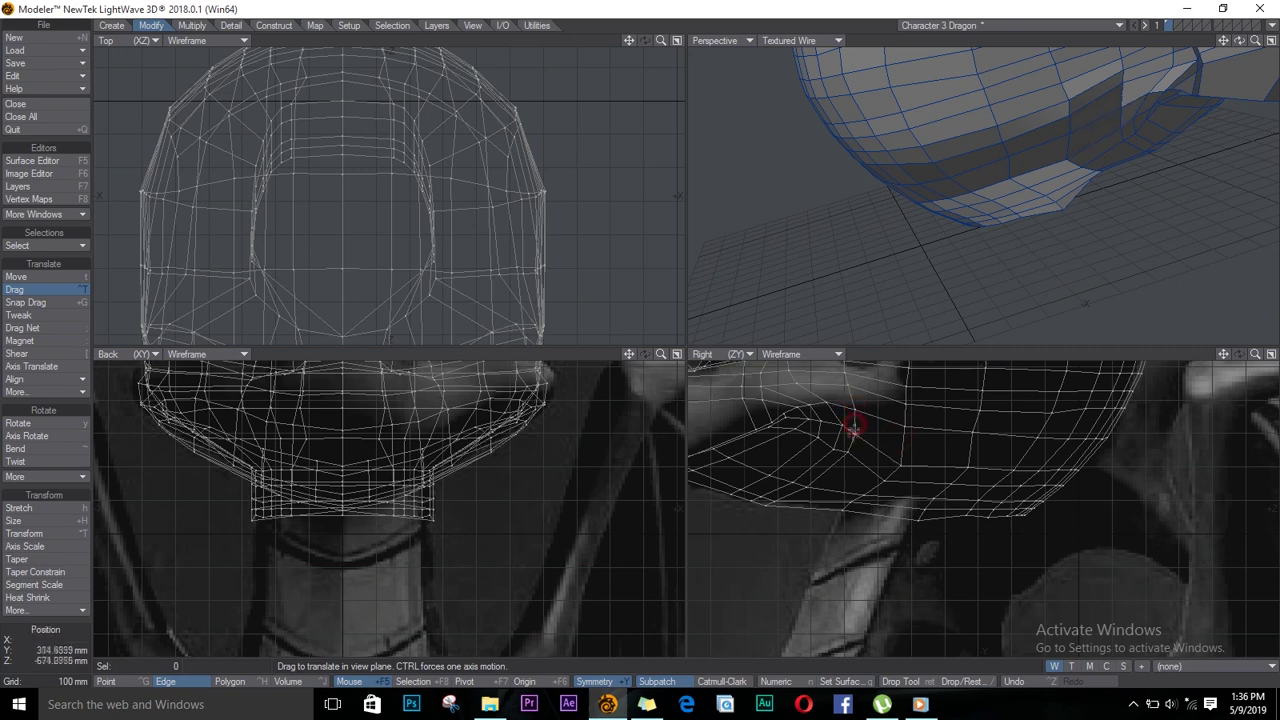
left_click_drag(854, 428, 849, 459)
left_click_drag(846, 513, 845, 510)
left_click_drag(902, 466, 893, 463)
left_click_drag(884, 481, 878, 480)
left_click_drag(970, 468, 960, 469)
left_click_drag(951, 484, 945, 486)
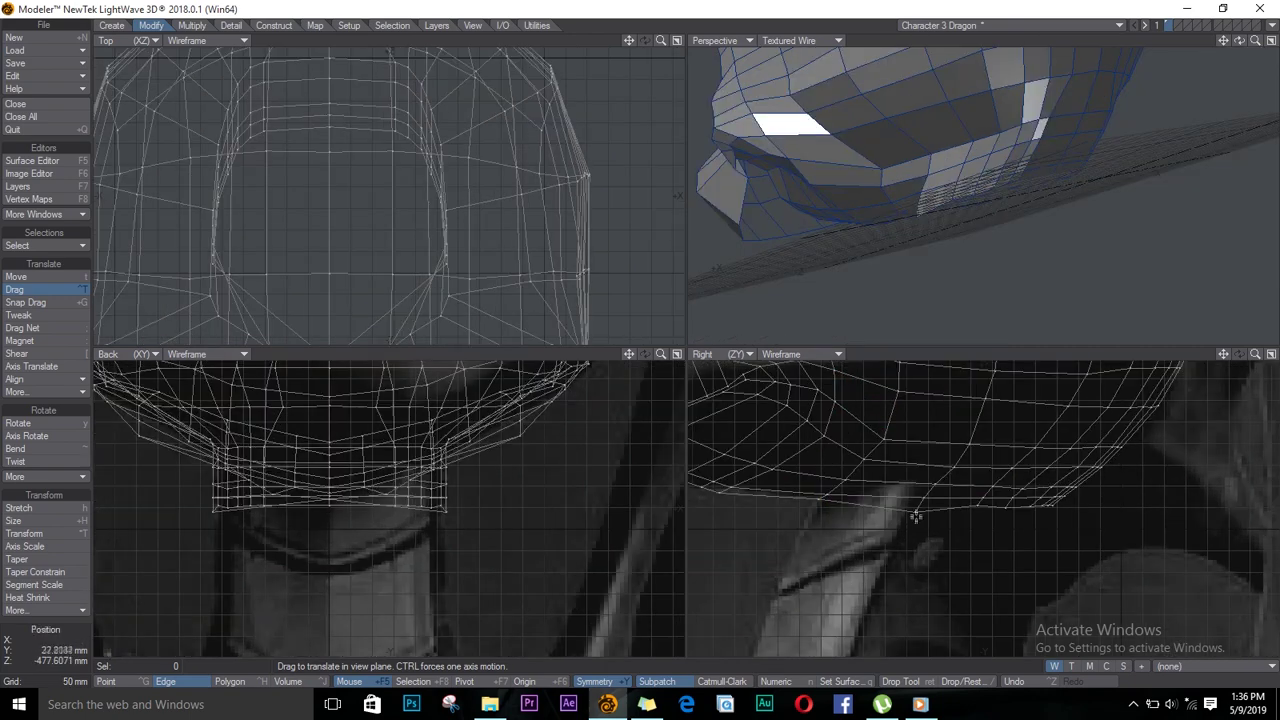
left_click_drag(916, 514, 977, 508)
Extend the neck's lowest edge loop about 171 mm down and 86 mm forward, following the reference neck
key("space")
mouse_move(900, 504)
left_mouse_down()
mouse_move(1039, 510)
mouse_move(1036, 497)
left_mouse_up()
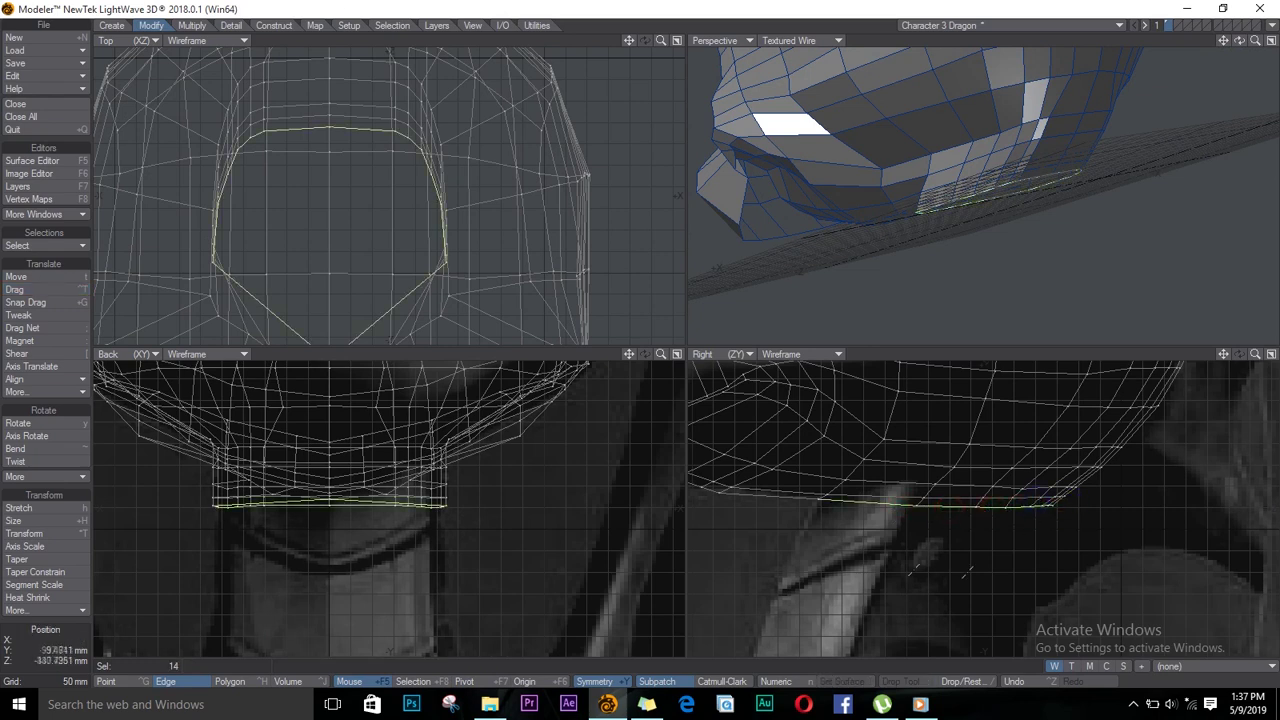
key("t")
left_click_drag(889, 508, 844, 599)
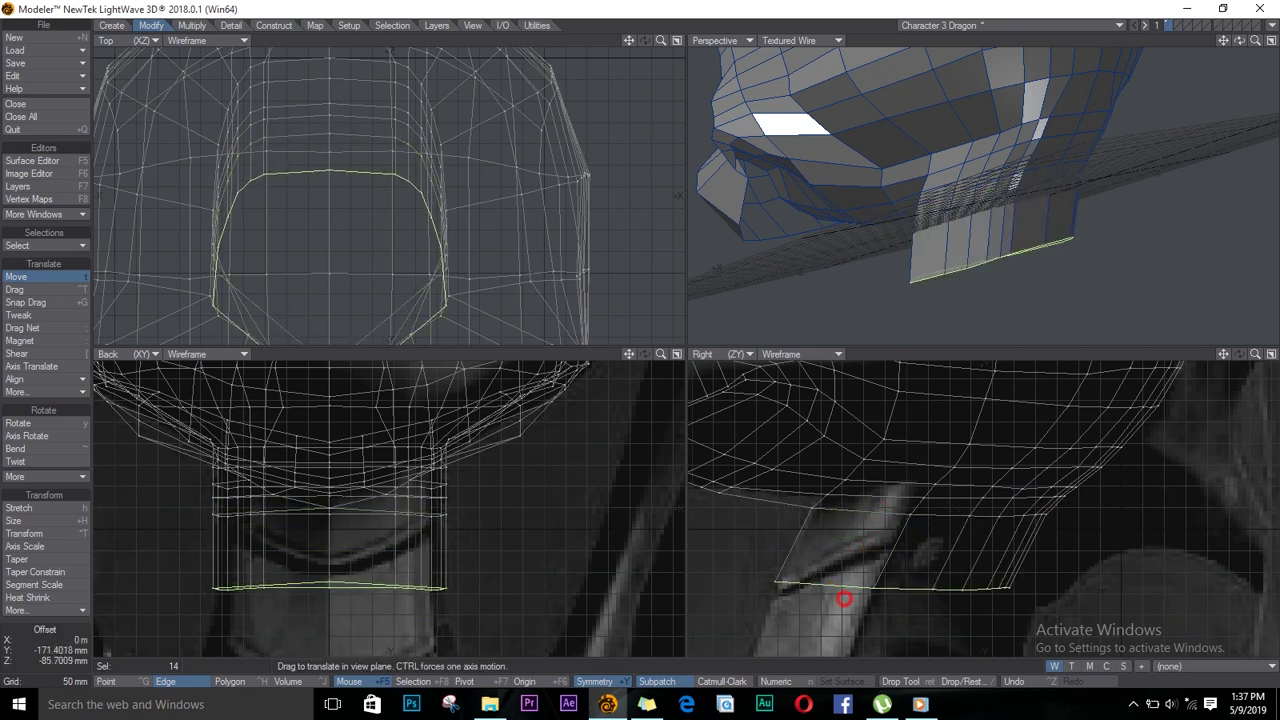
scroll(890, 534, "down", 2)
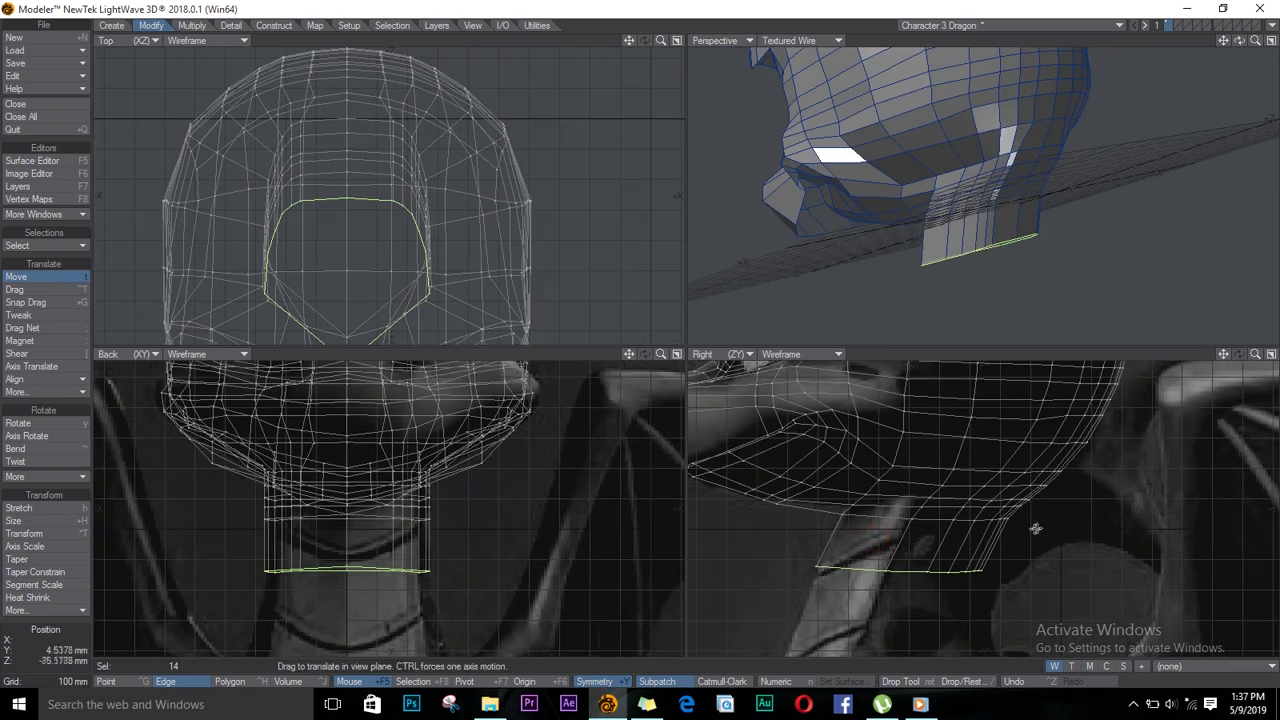
Stretch the bottom neck loop backward from its front point in the Right view and deselect it
key("h")
left_click_drag(817, 566, 828, 566)
key("Return")
key("slash")
Select the second edge loop from the neck's bottom and stretch it backward from its front point
left_click(873, 517)
left_click_drag(972, 521, 983, 523, "shift")
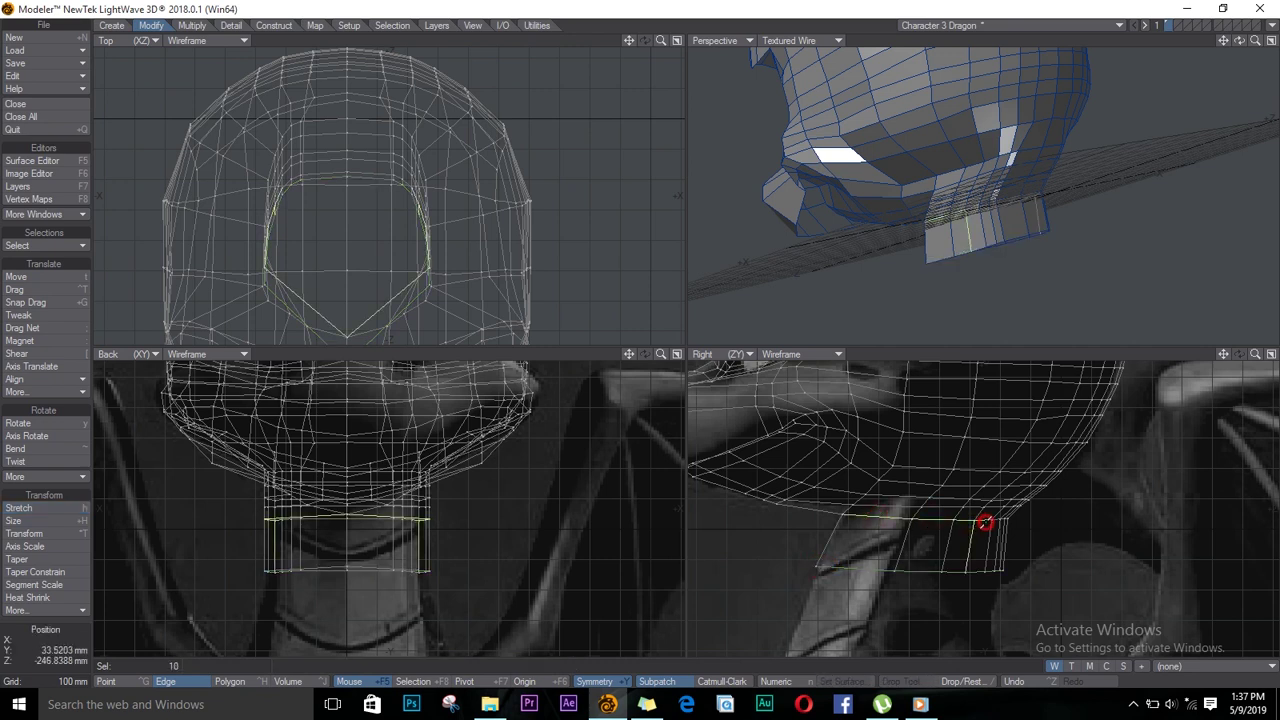
left_click(973, 537)
right_click_drag(986, 514, 985, 521, "shift")
key("h")
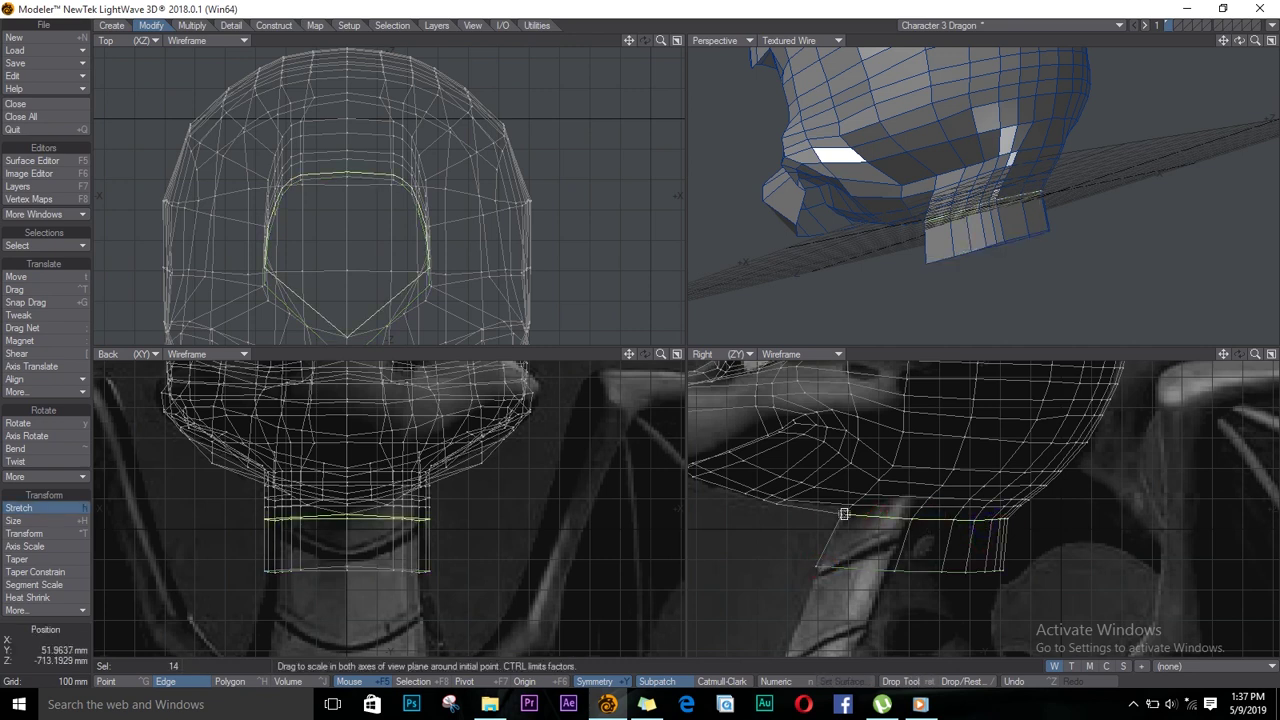
left_click_drag(844, 514, 851, 514)
Select the third edge loop from the neck's bottom, stretch it in the Right view and clear the selection
left_click_drag(879, 504, 940, 509)
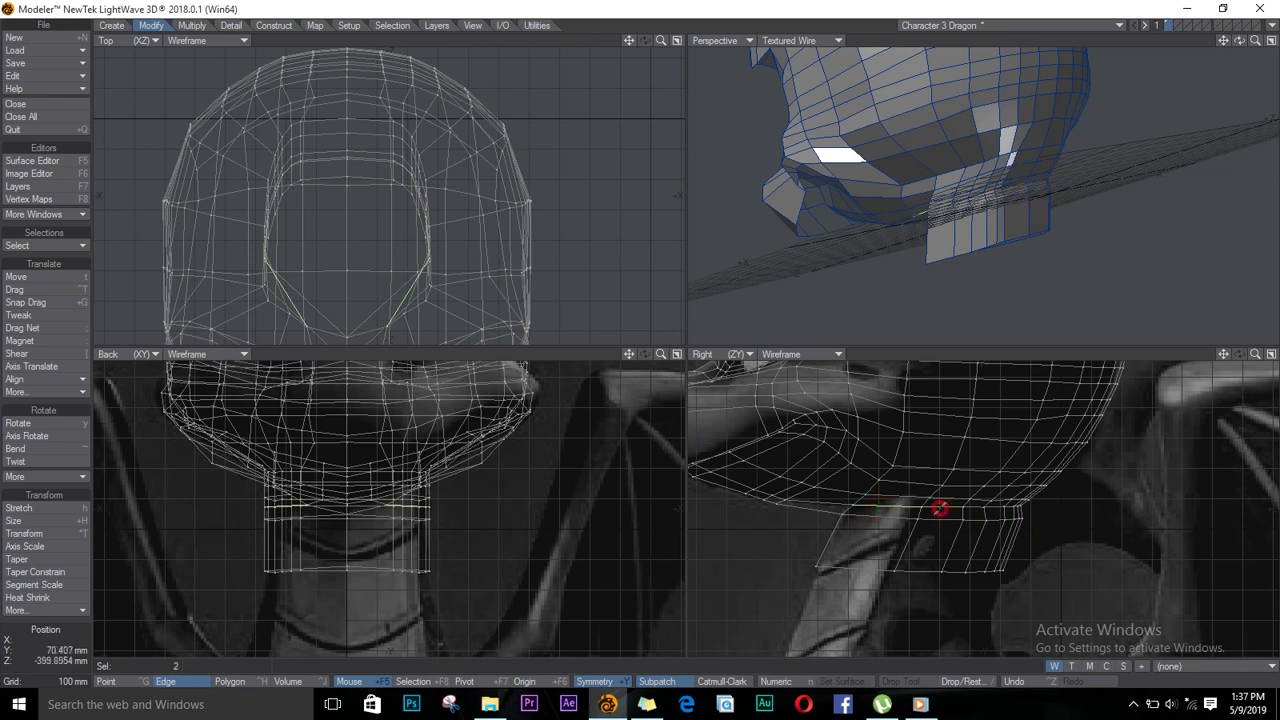
left_click_drag(1028, 509, 1016, 511)
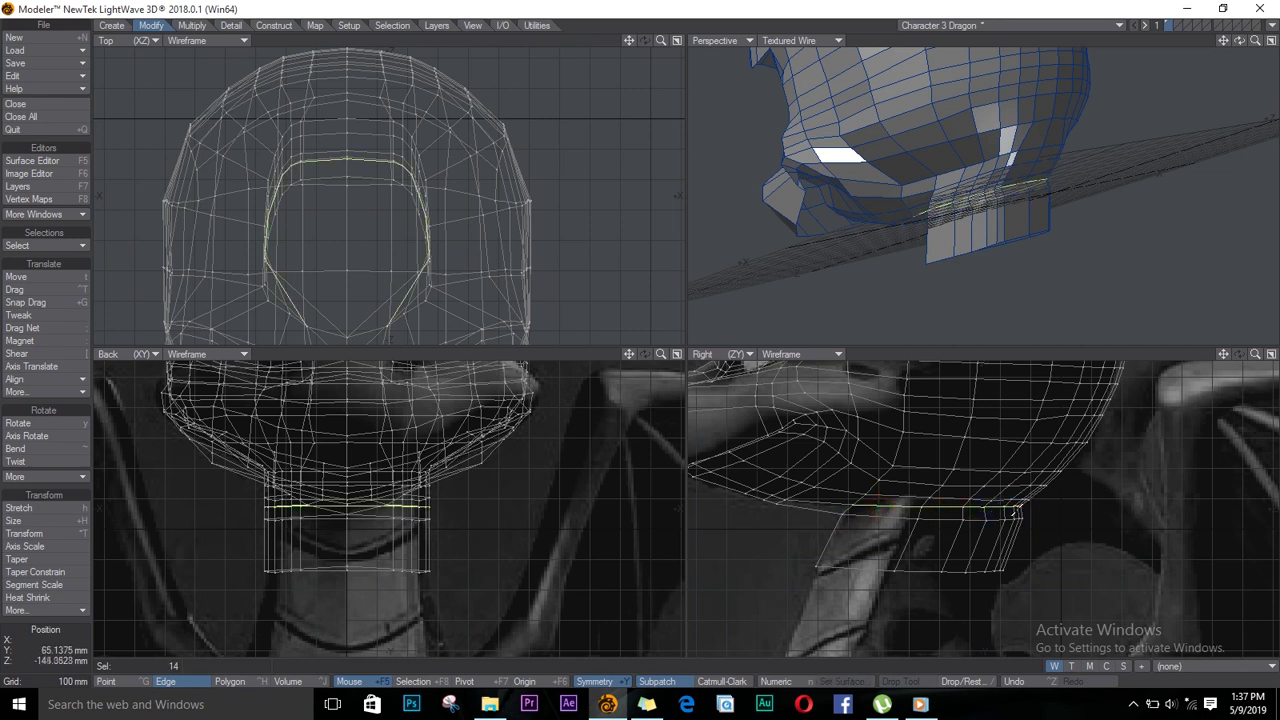
key("h")
left_click_drag(853, 503, 950, 495)
key("space")
key("slash")
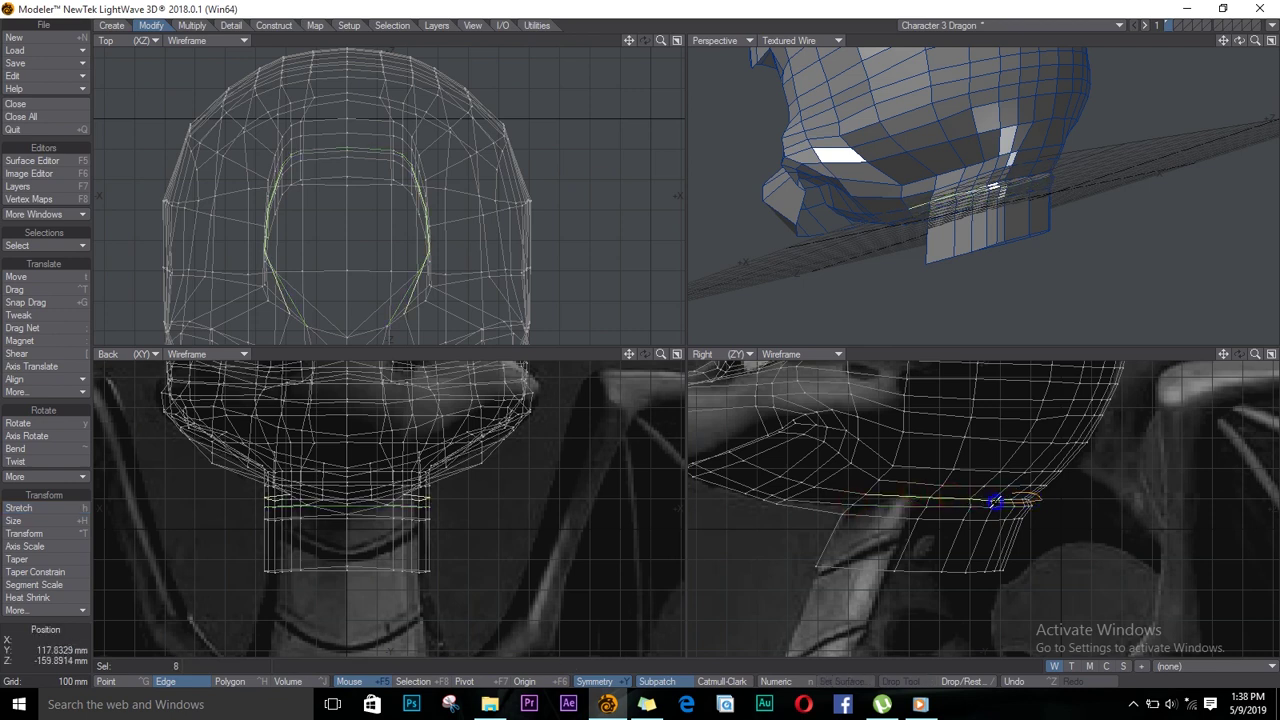
Select the fourth neck edge loop, undo a trial move, and adjust the loop with Stretch instead
right_click_drag(996, 502, 998, 499)
key("t")
left_click_drag(948, 498, 1014, 485)
key("ctrl+z")
key("h")
key("slash")
Stretch the partly selected edge loop near the top of the neck from its front point in the Right view and deselect it
key("h")
left_click_drag(878, 481, 1018, 471)
key("Return")
key("slash")
Select the edge loop where the neck meets the underside of the head and stretch it slightly backward from its front point
right_click_drag(1074, 472, 1022, 480, "shift")
key("h")
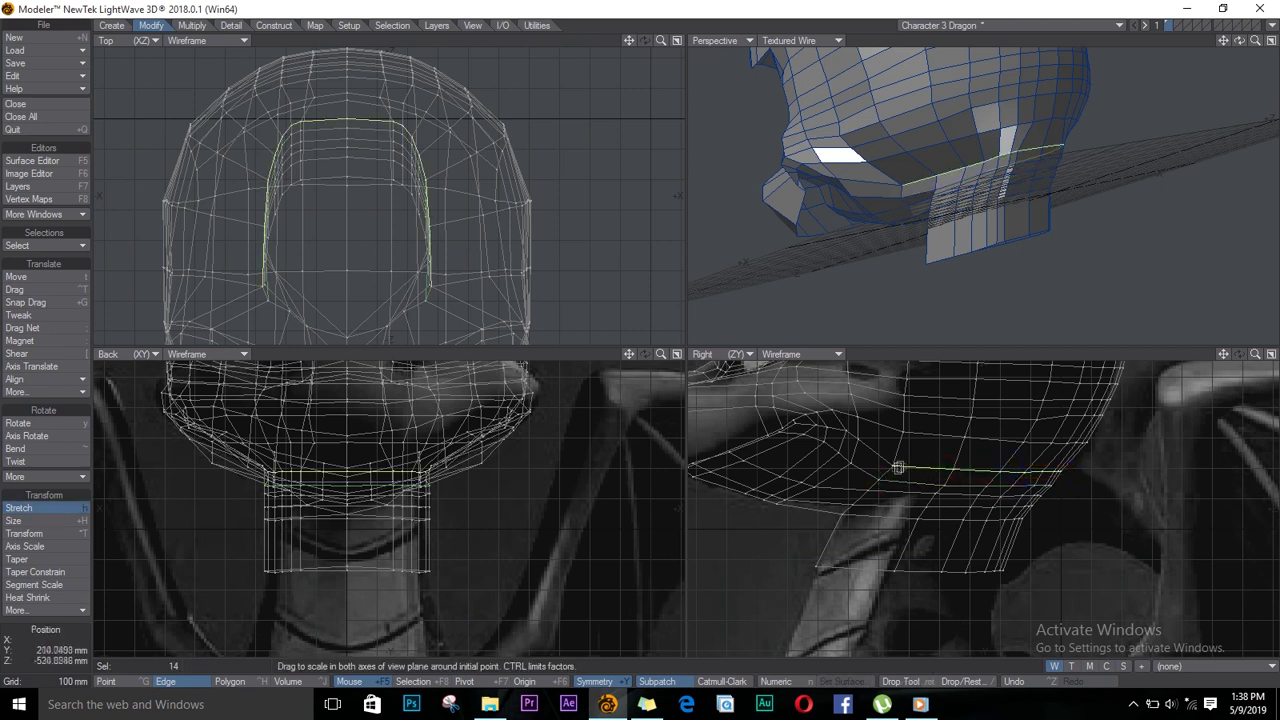
left_click_drag(899, 468, 896, 466)
key("space")
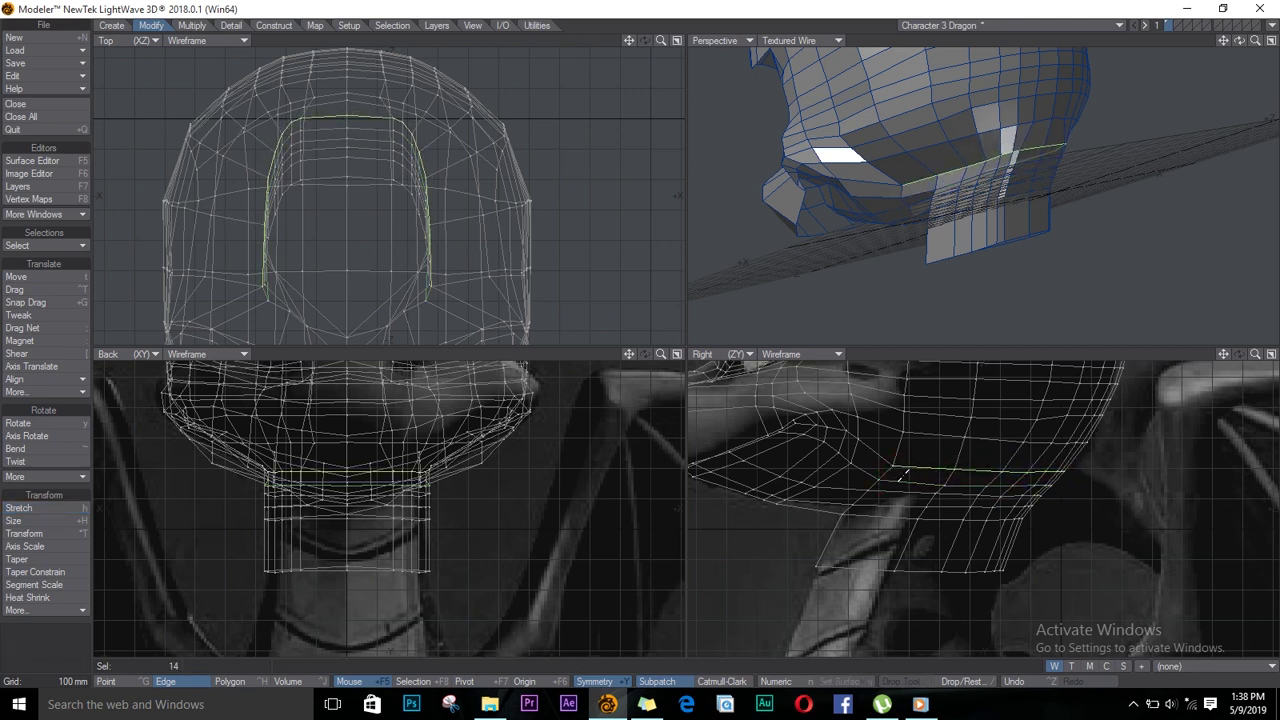
key("slash")
Select the two vertical edge columns at the back of the neck, adjust their spacing with Stretch and deselect them
left_click_drag(1239, 41, 1085, 95)
left_click_drag(1050, 138, 1061, 194)
left_click(1040, 180)
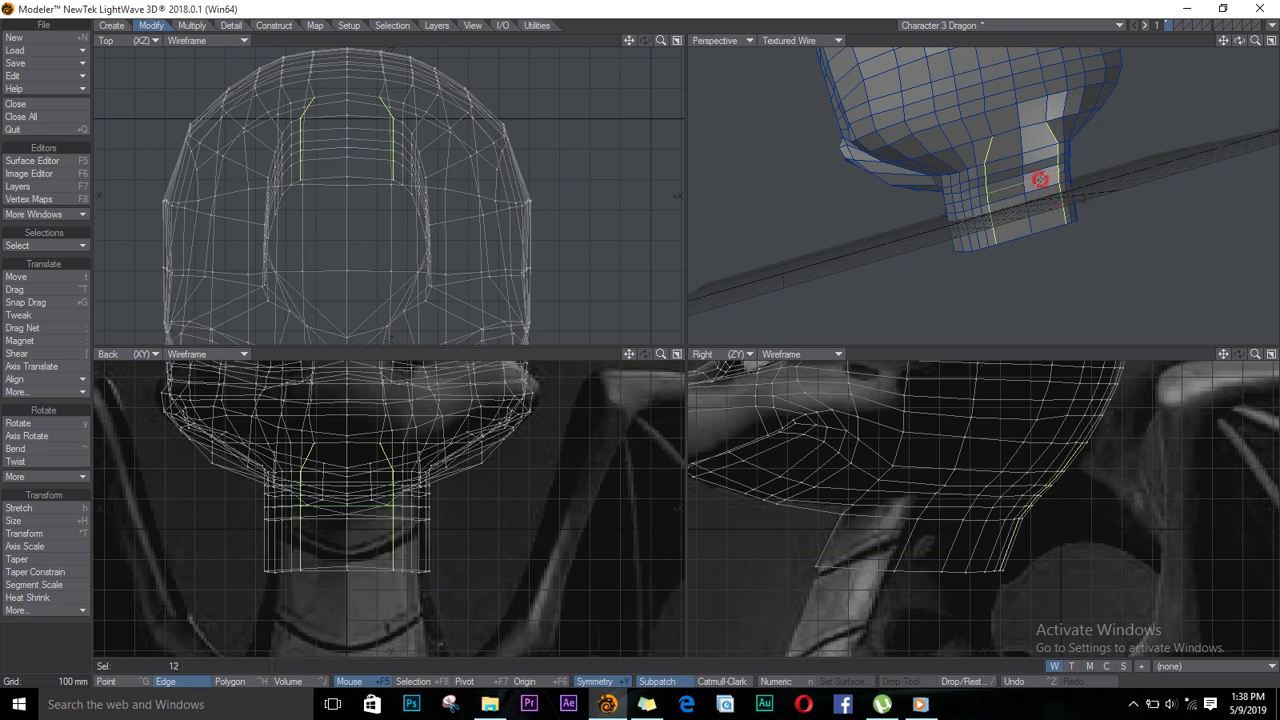
key("t")
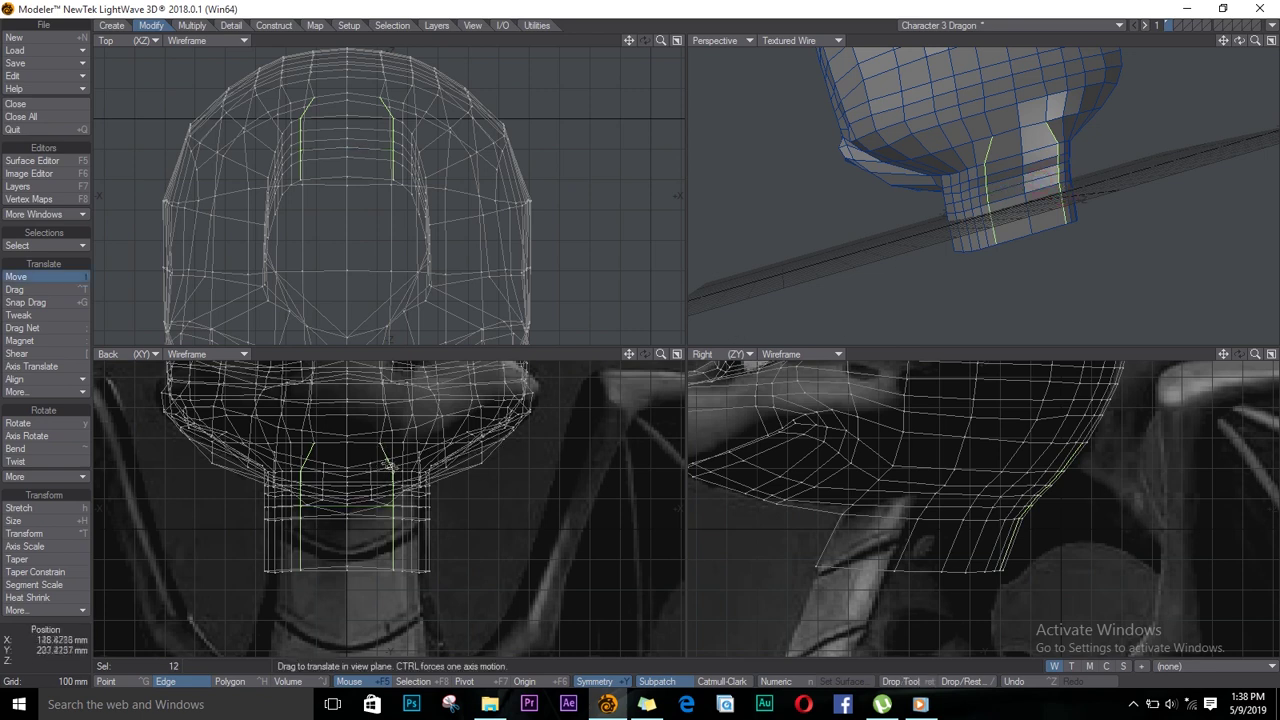
key("space")
left_click(387, 456)
key("h")
mouse_move(391, 504)
left_mouse_down()
mouse_move(391, 520)
mouse_move(376, 522)
mouse_move(377, 500)
mouse_move(403, 501)
left_mouse_up()
key("t")
key("space")
key("t")
key("space")
key("/")
Select the next outer pair of vertical edge columns on the neck and move them inward in the Top view
left_click(977, 172)
key("t")
key("space")
key("/")
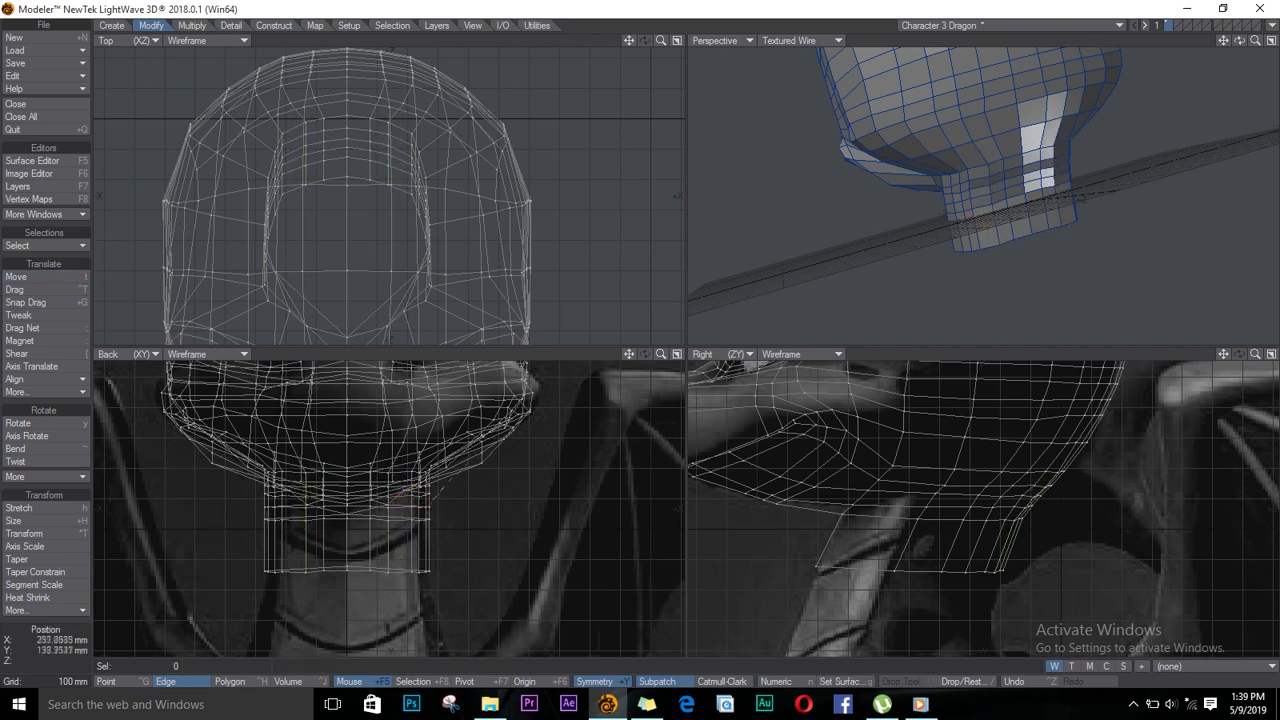
left_click_drag(967, 171, 975, 220)
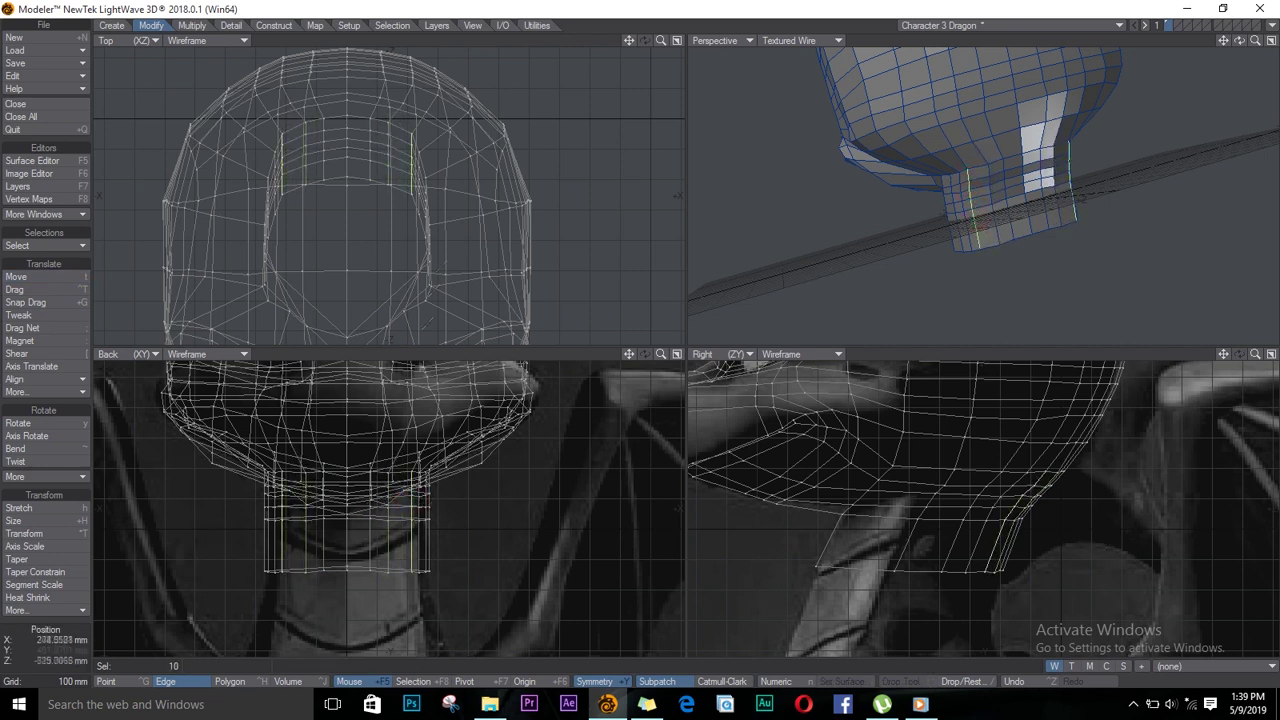
key("t")
left_click_drag(424, 178, 416, 175)
key("space")
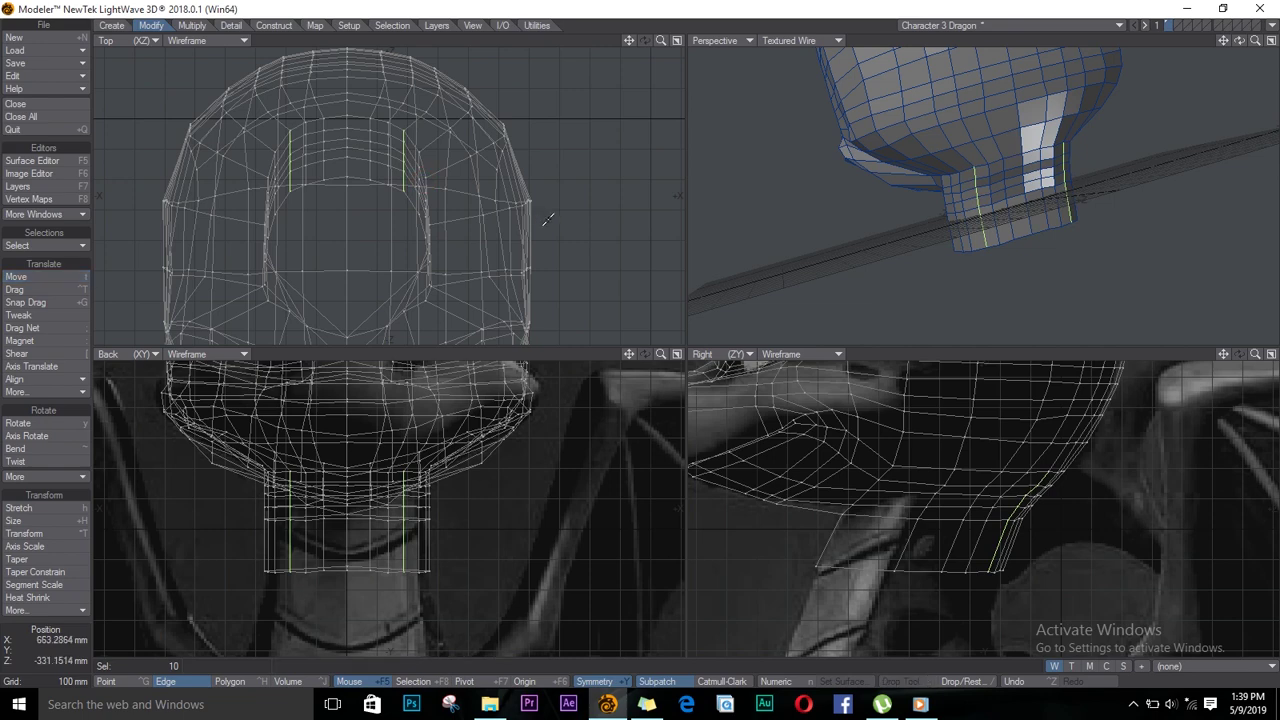
key("/")
Extend the neck's bottom edge loop, move it down along the reference neck and stretch it in the Right view
left_click_drag(1239, 41, 930, 77)
scroll(843, 571, "down", 4)
left_click_drag(843, 571, 802, 477, "alt")
left_click(805, 472)
right_click_drag(853, 461, 831, 460)
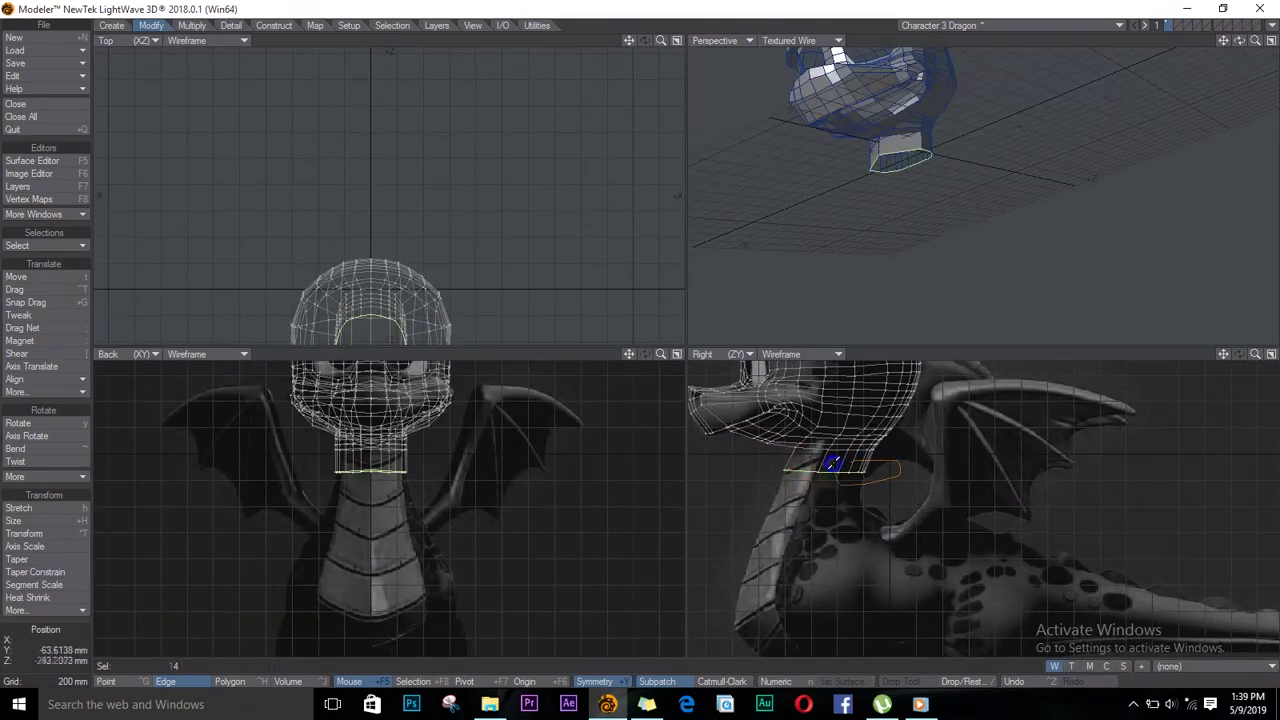
key("e")
key("t")
mouse_move(830, 482)
left_mouse_down()
mouse_move(821, 508)
mouse_move(903, 491)
left_mouse_up()
left_click_drag(822, 509, 871, 523, "alt")
key("h")
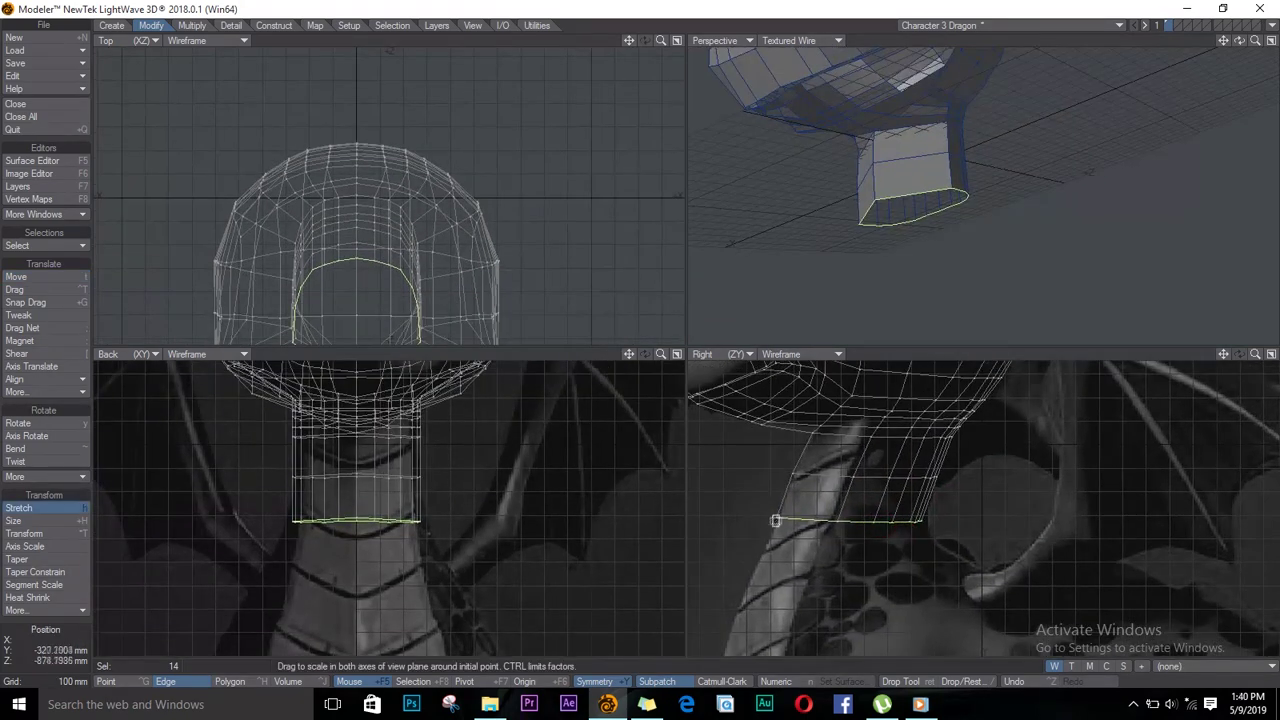
left_click_drag(776, 519, 847, 544)
Extend the neck's bottom loop once more, lower it and stretch it to about 108% in depth in the Right view
key("t")
key("e")
key("h")
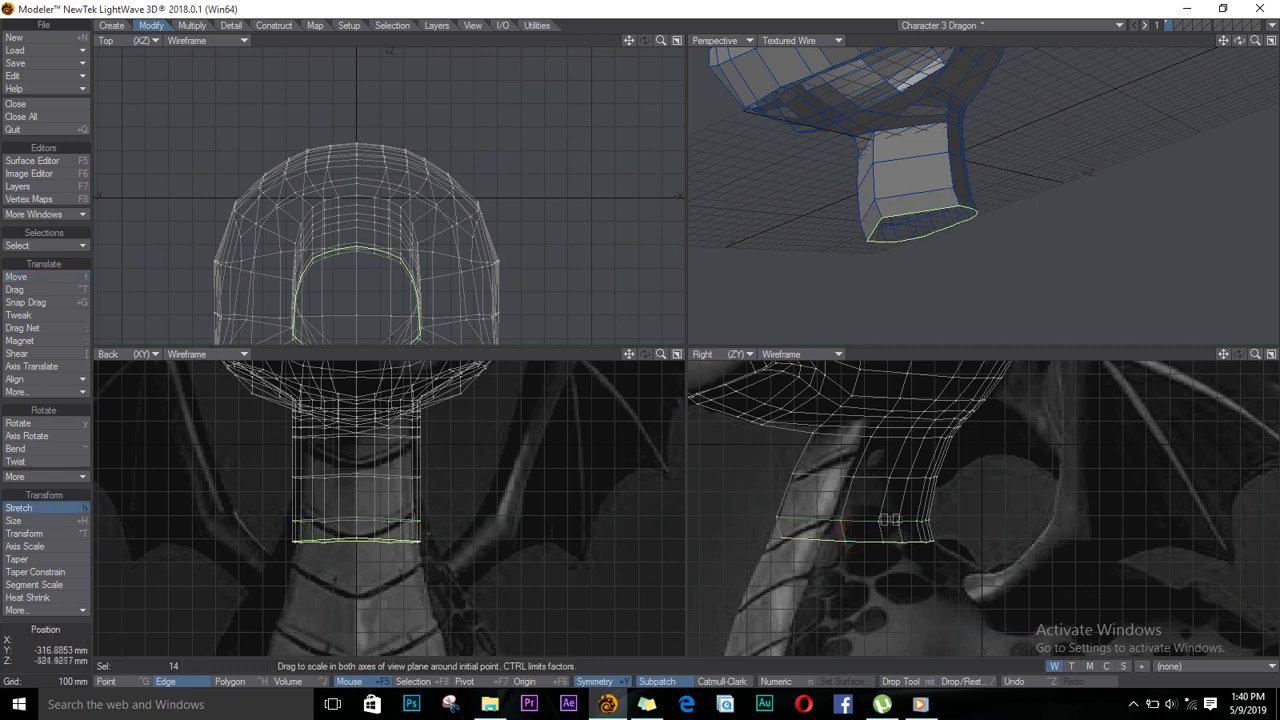
left_click_drag(927, 540, 934, 540)
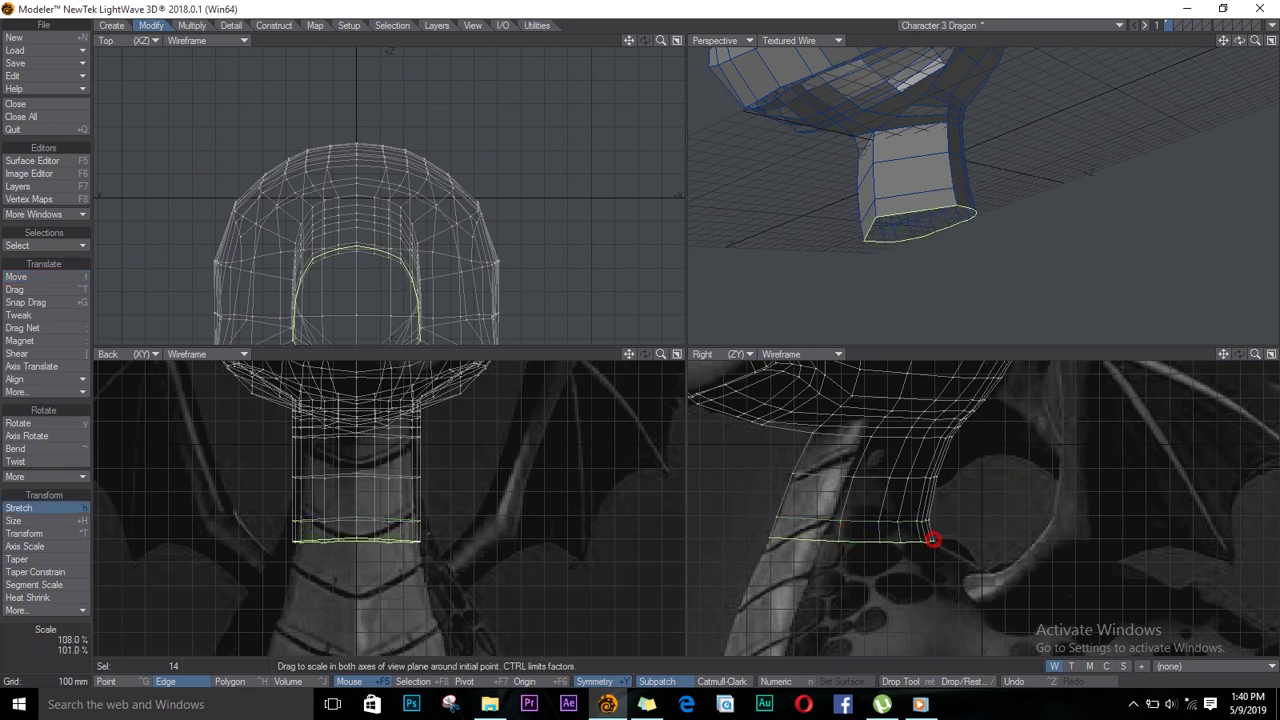
key("Return")
key("slash")
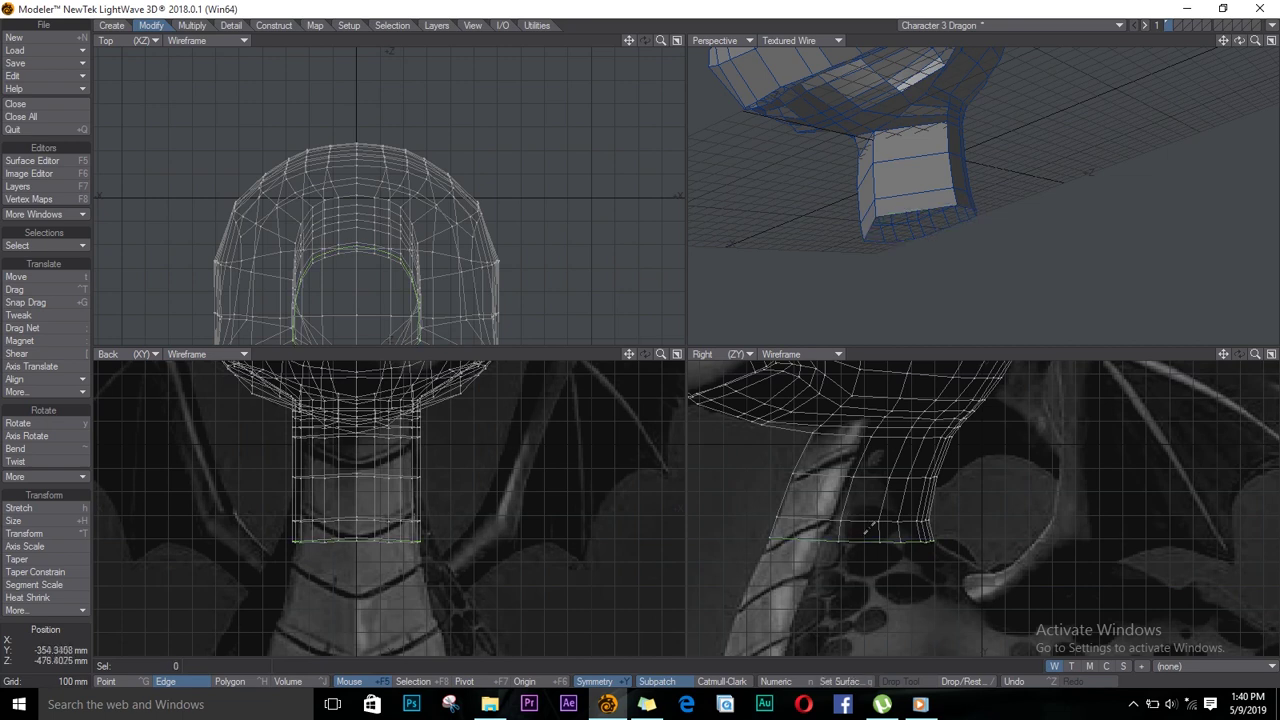
Adjust the mesh near the neck's bottom edge in the Right view with the Drag tool
key("ctrl+t")
left_click_drag(828, 544, 908, 371)
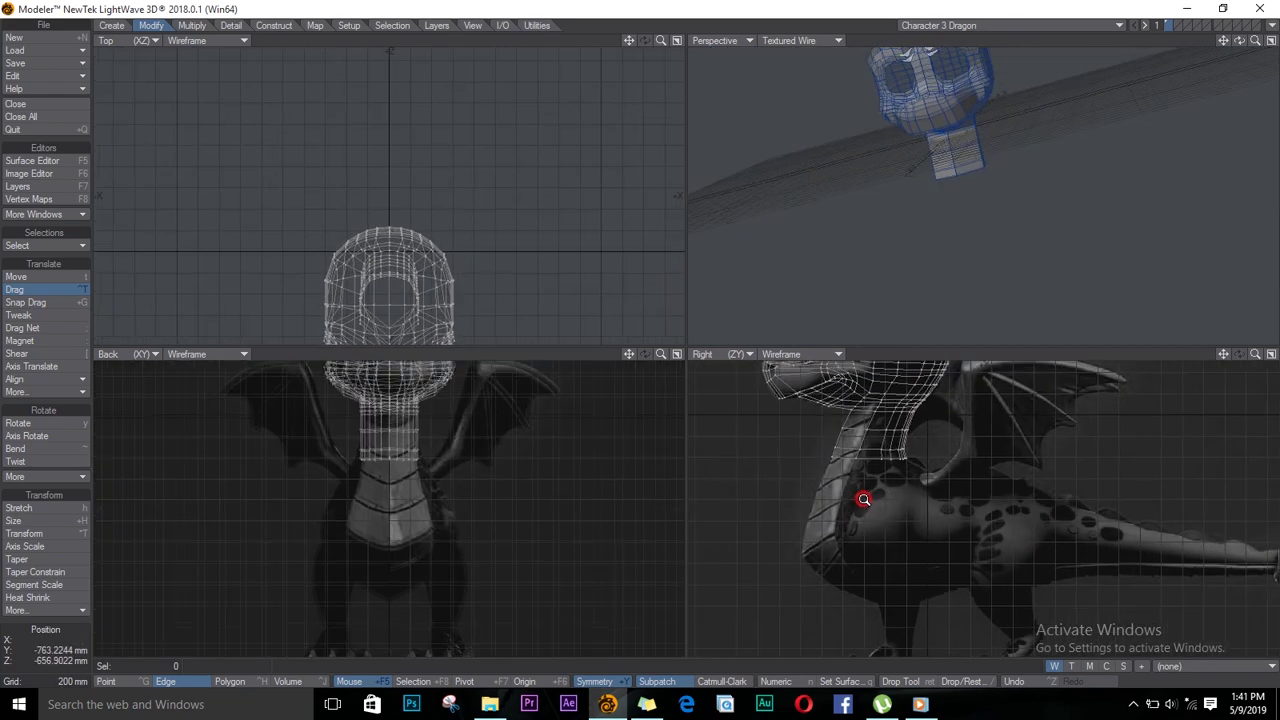
key("space")
key("space")
key("space")
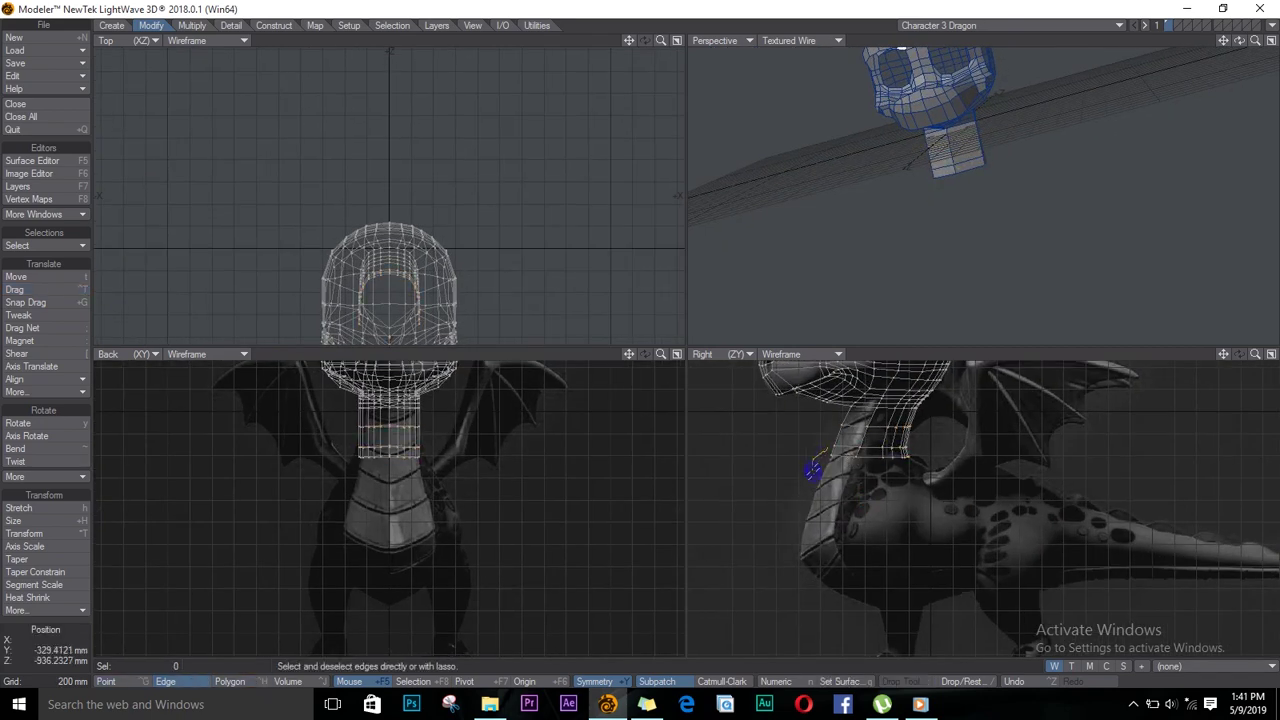
Select the neck's bottom edge loop and stretch it wider in the Back view to match the reference chest plates
right_click_drag(913, 452, 916, 456)
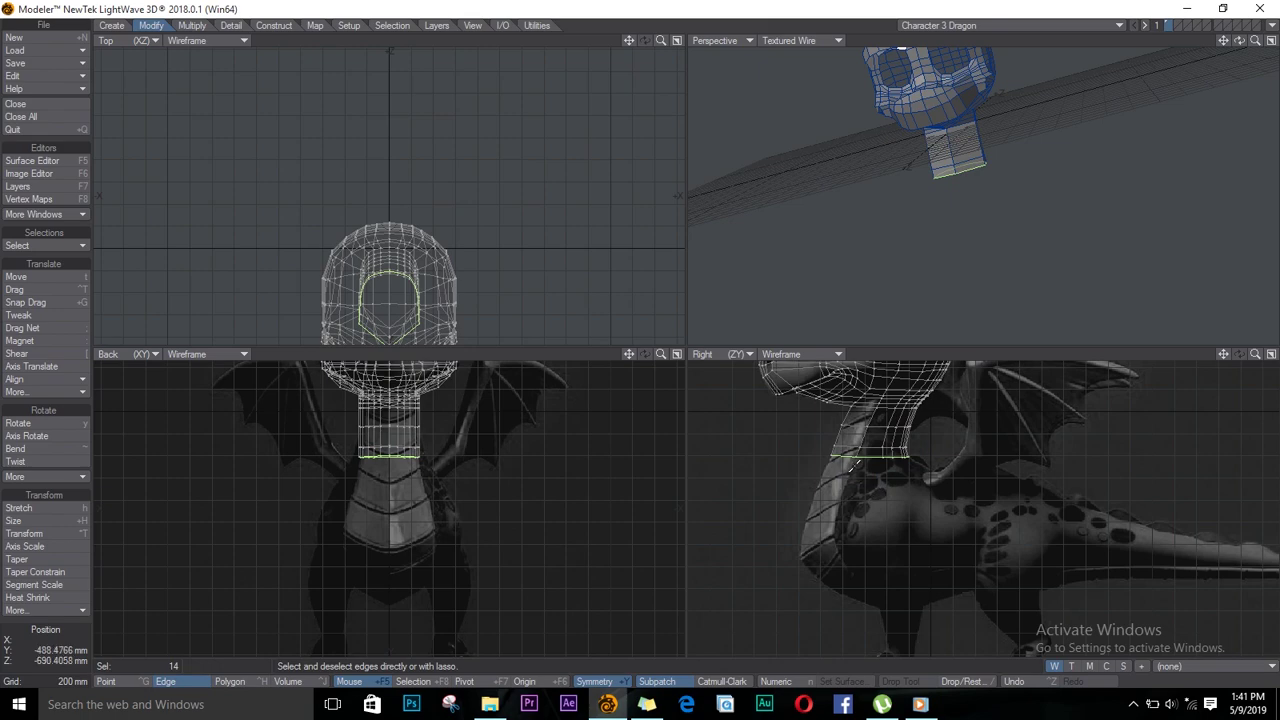
key("g")
left_click_drag(398, 472, 503, 466, "ctrl+alt")
key("h")
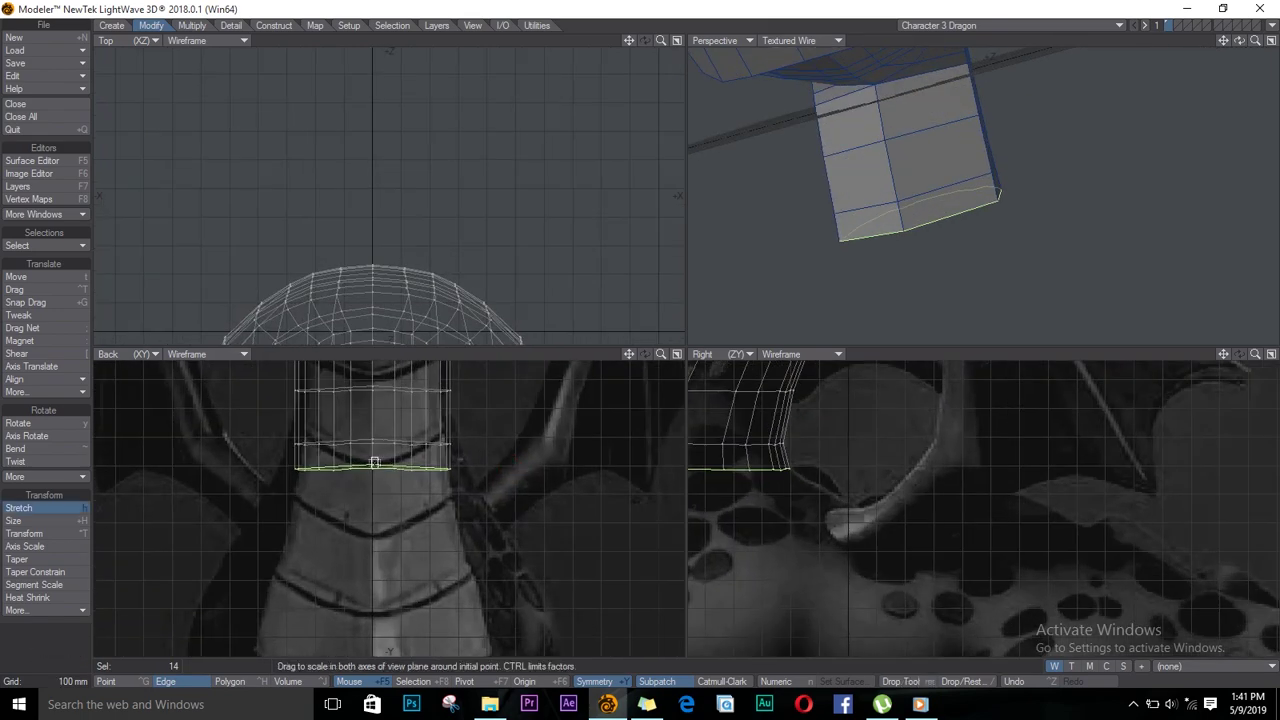
left_click_drag(373, 466, 386, 467)
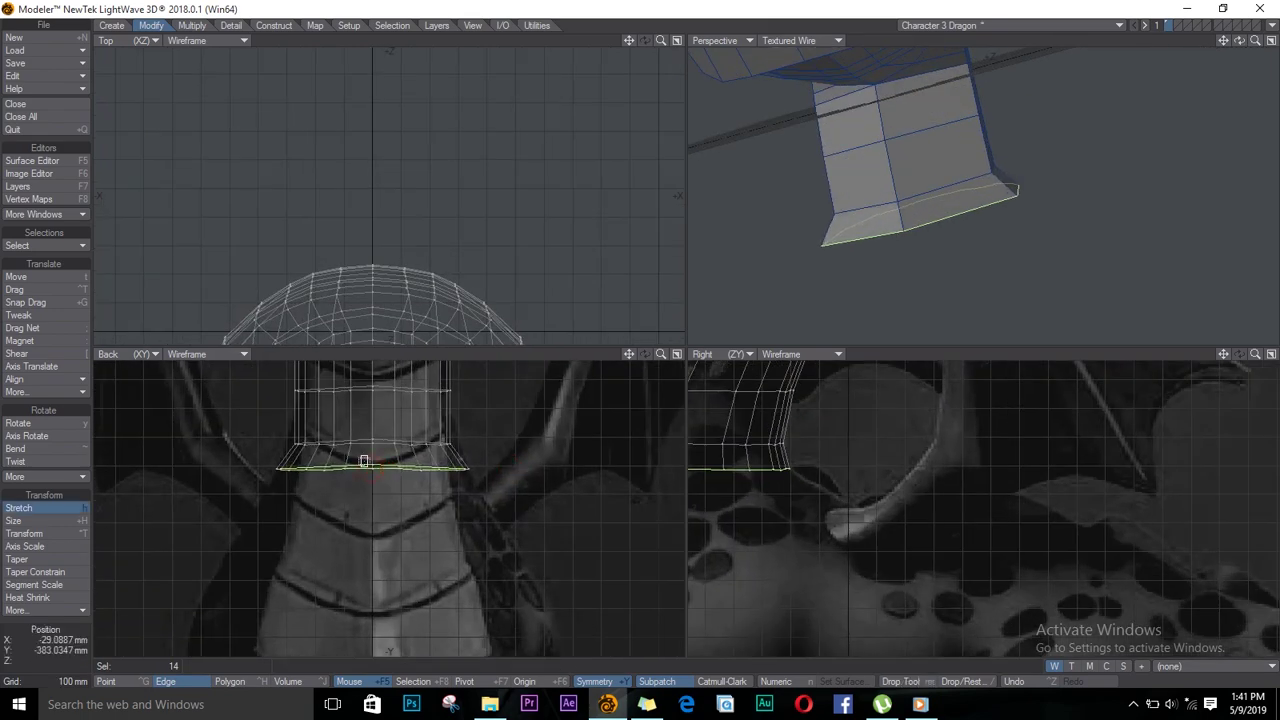
key("space")
key("slash")
Select the second edge loop from the neck's bottom and widen it in the Back view to smooth the flare
left_click_drag(736, 450, 898, 466, "alt")
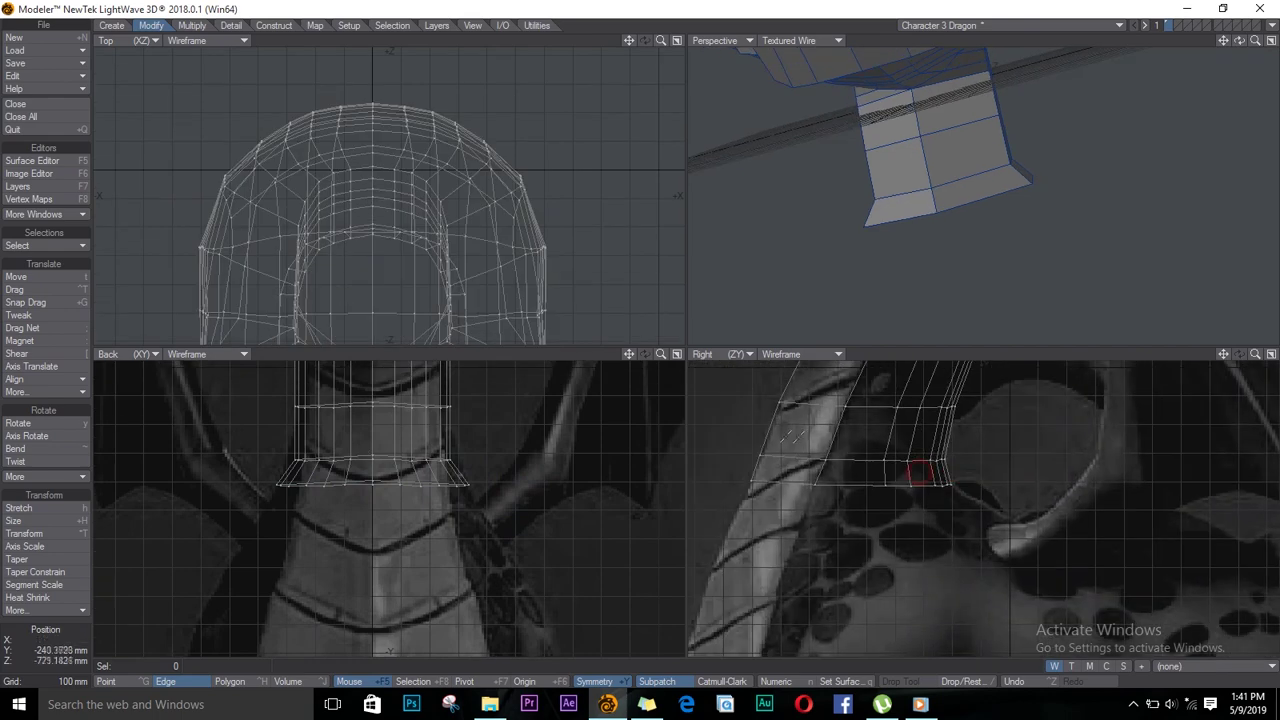
right_click_drag(754, 432, 932, 466)
right_click_drag(739, 443, 741, 438)
key("h")
left_click_drag(368, 456, 375, 456)
key("space")
key("slash")
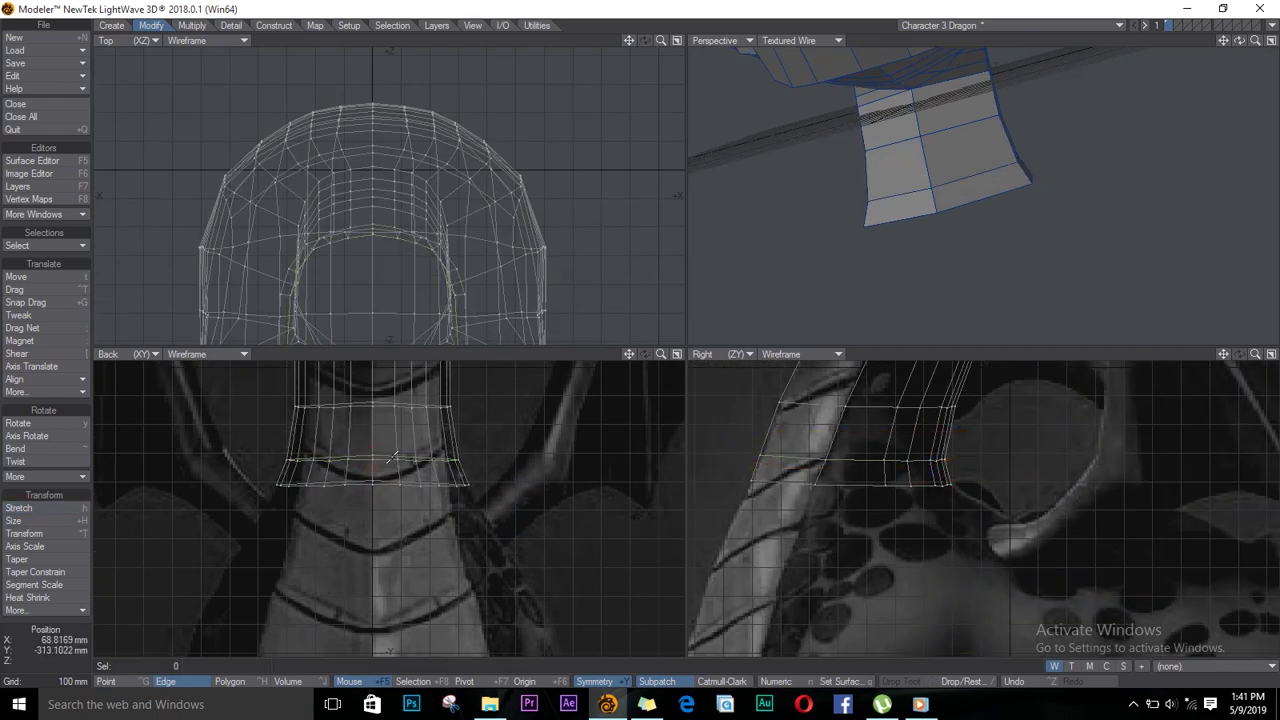
Select the full edge loop at the upper neck just below the jaw and narrow it slightly in the Back view
key("g")
left_click(425, 485)
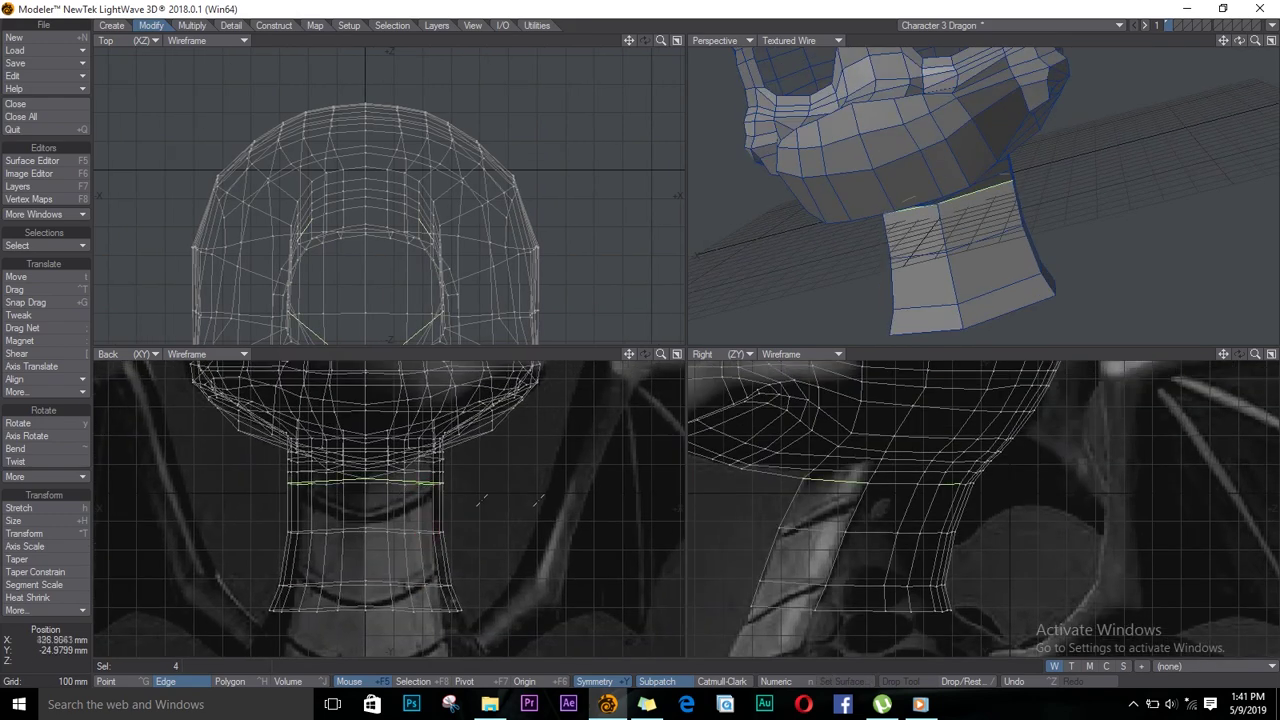
left_click(41, 247)
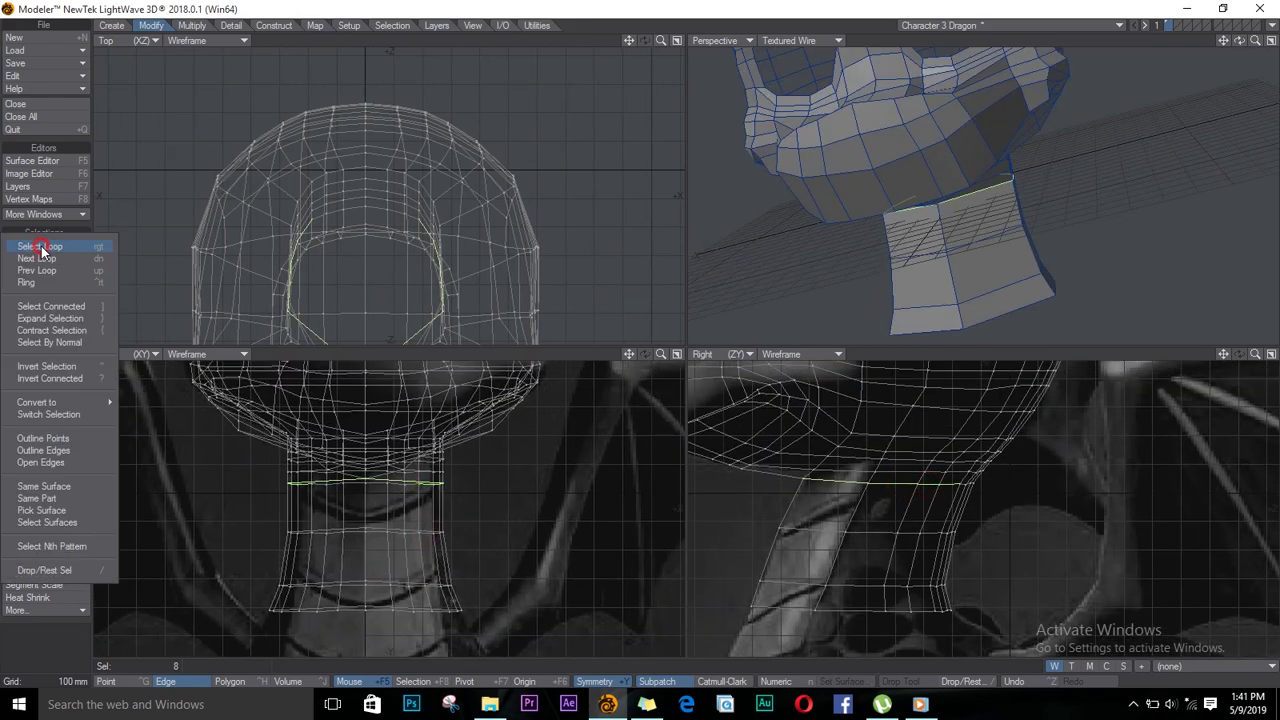
left_click(41, 249)
key("h")
left_click_drag(365, 485, 362, 484)
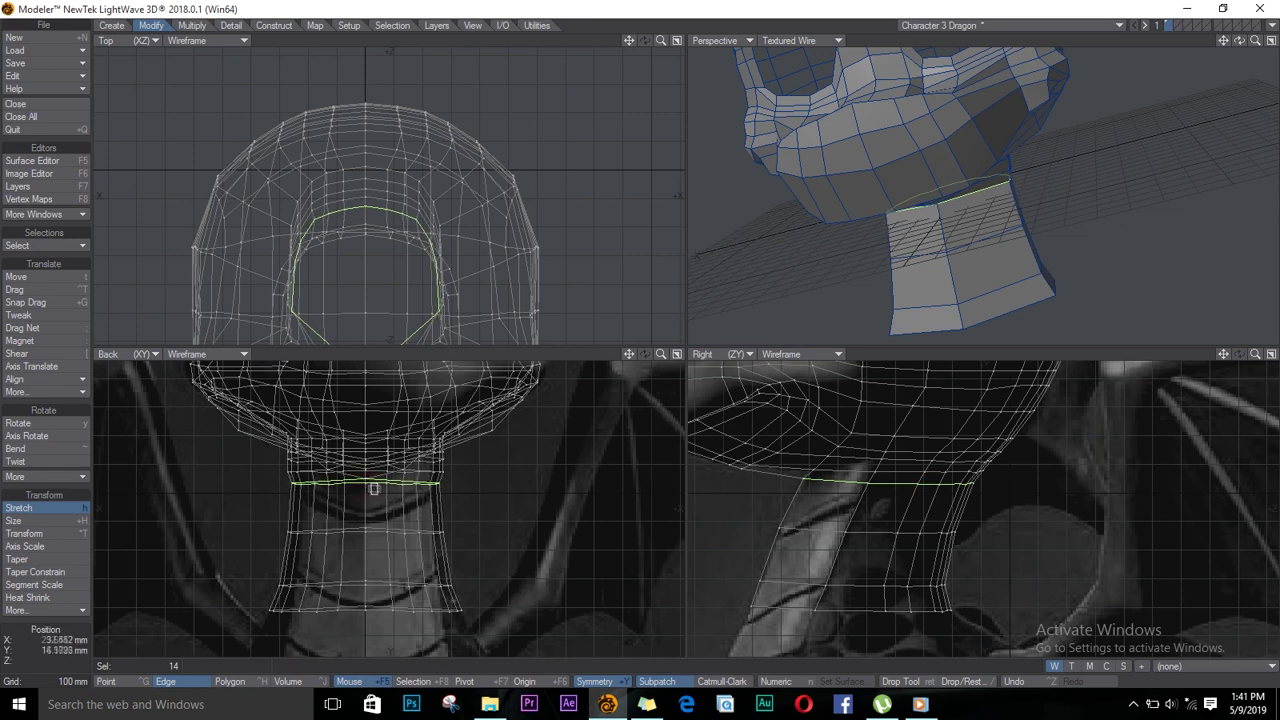
key("Return")
key("slash")
Select the next edge loop up, at the jaw junction, remove the stray edges and narrow it slightly in the Back view
left_click(848, 470)
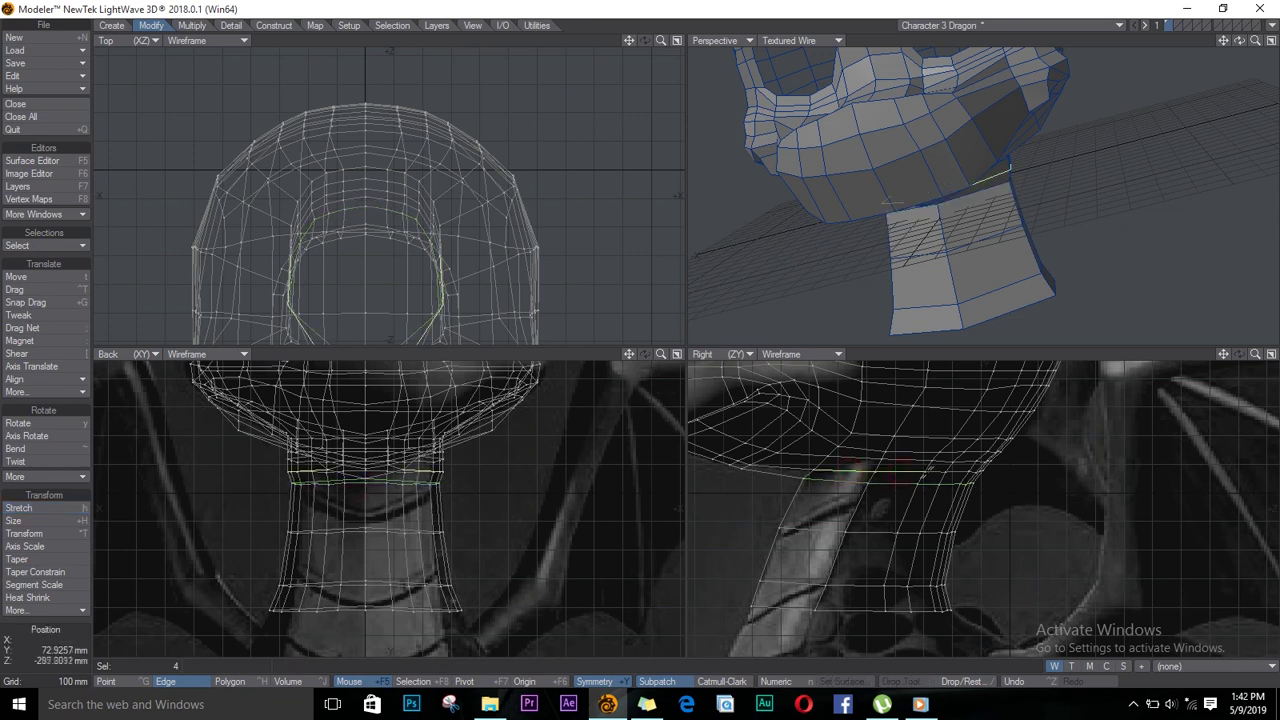
left_click(72, 247)
left_click(72, 248)
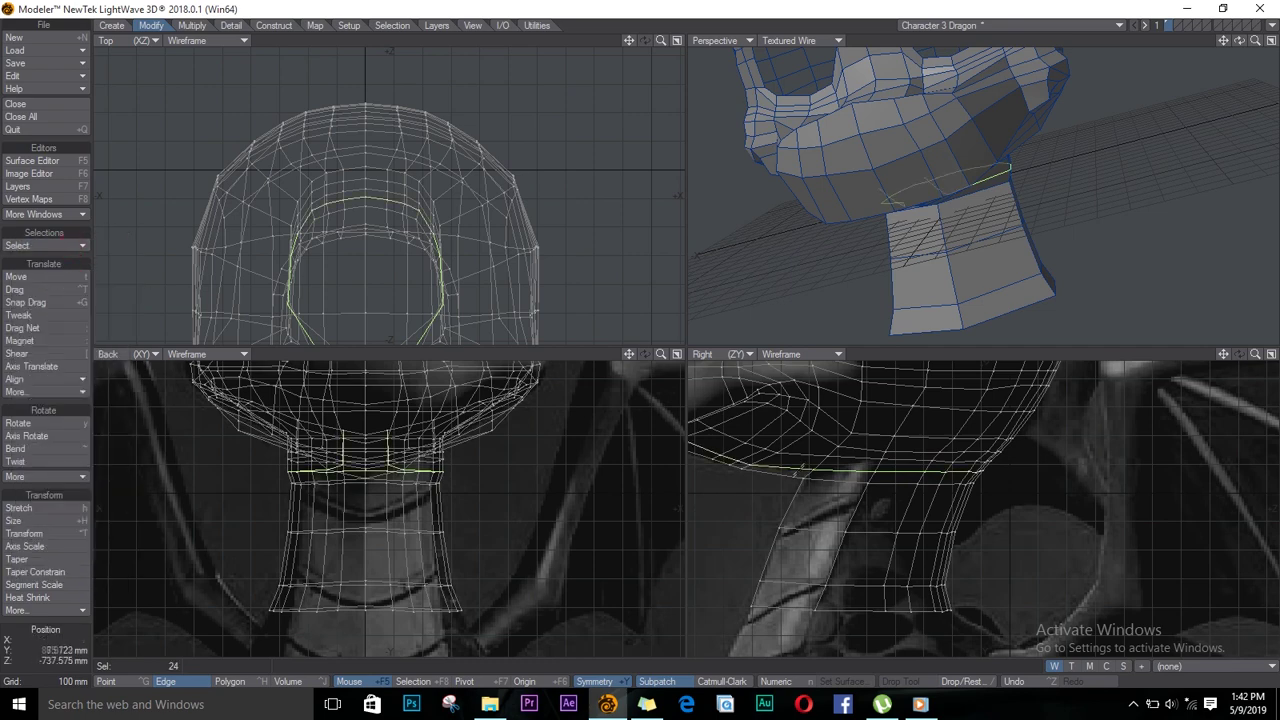
left_click_drag(810, 485, 771, 494, "ctrl+alt")
left_click(788, 469)
key("h")
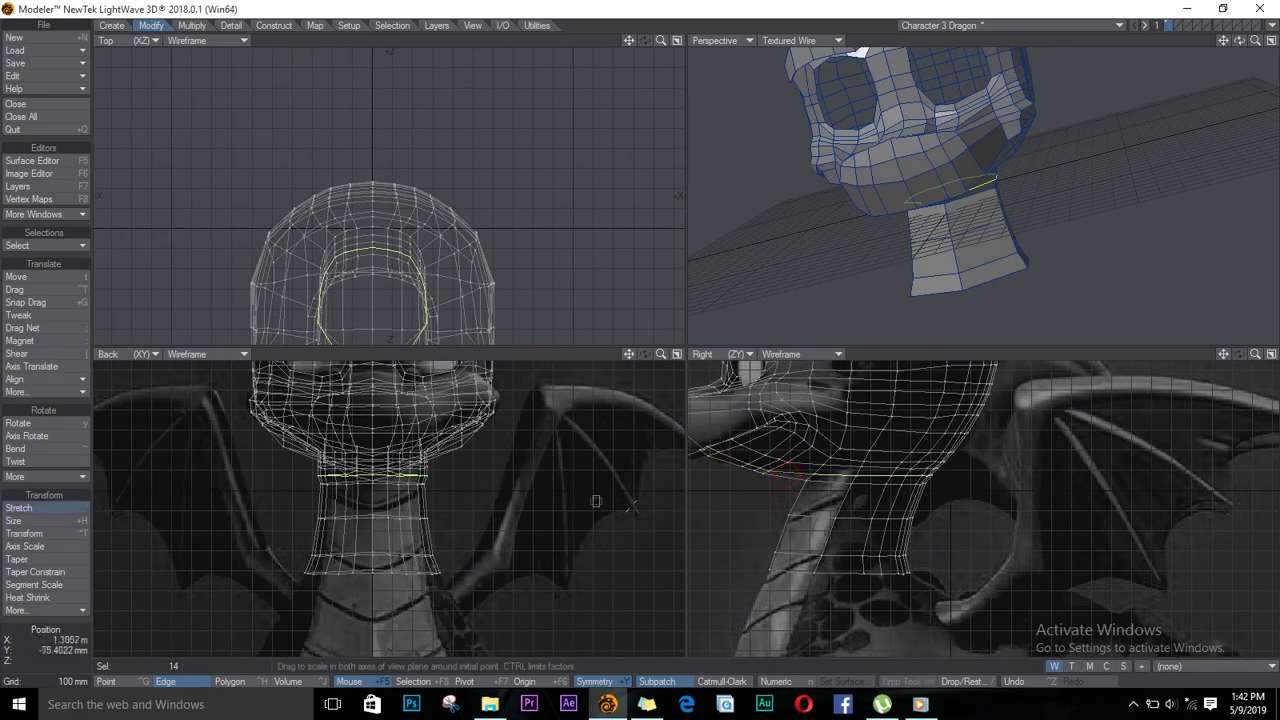
left_click_drag(374, 474, 370, 474)
key("Return")
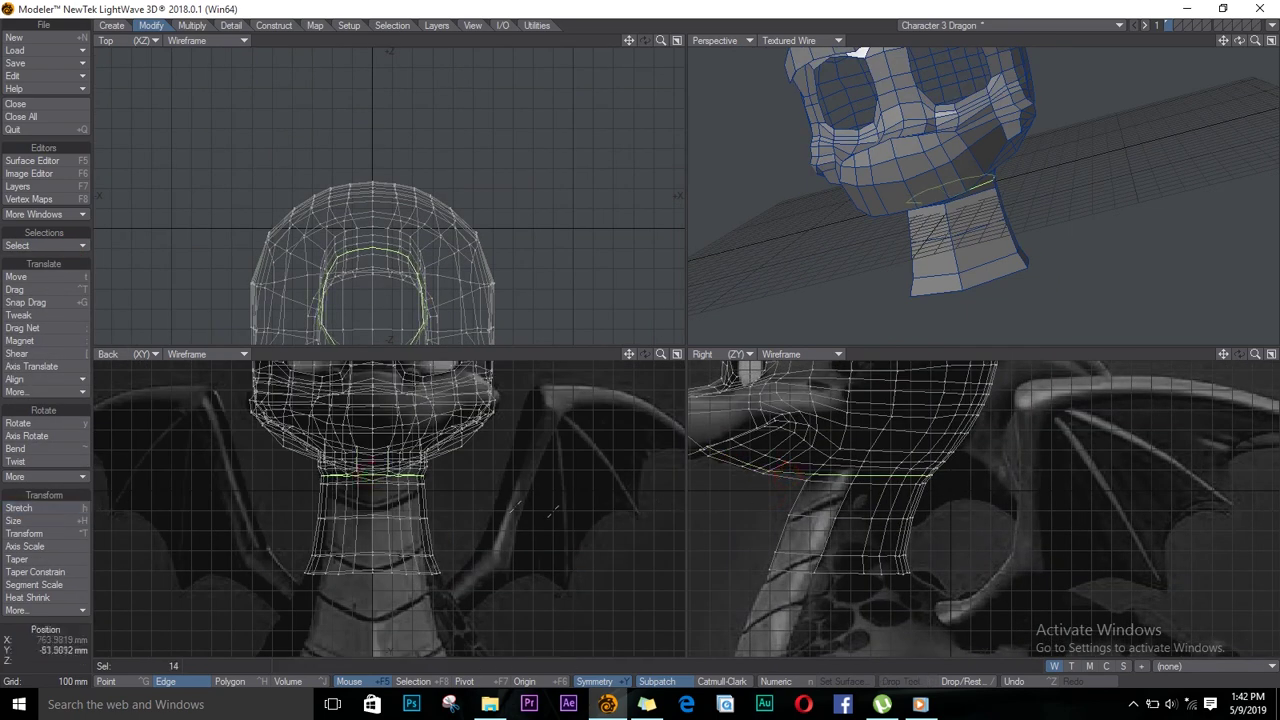
key("/")
Select the third edge loop at the top of the neck and stretch its width to 98% in the Back view
left_click_drag(842, 465, 934, 473)
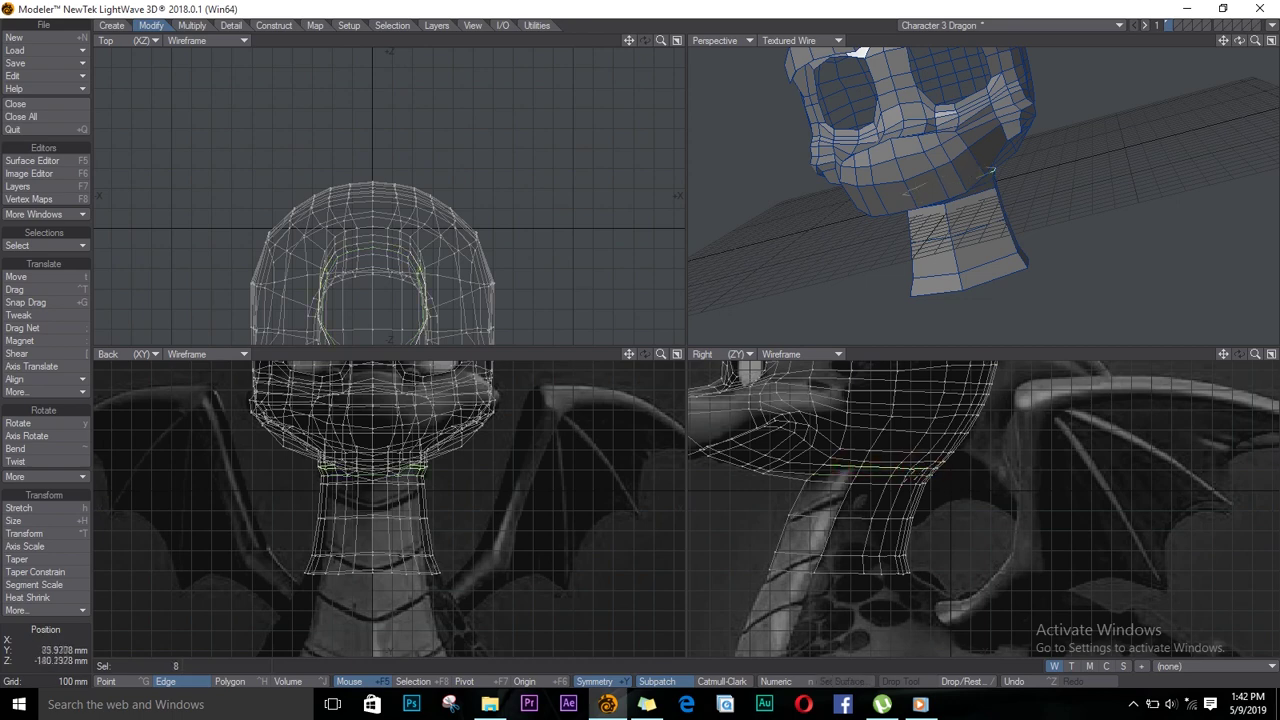
key("shift+a")
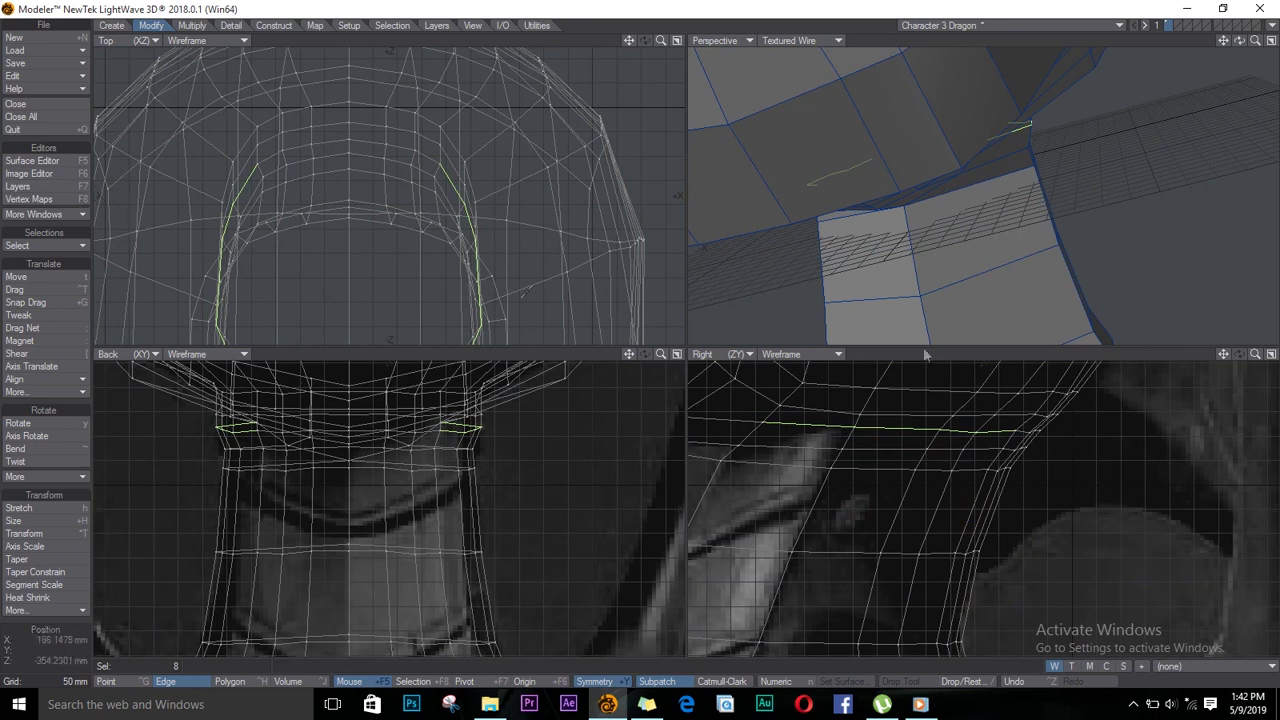
right_click_drag(1011, 438, 1008, 430, "shift")
key("h")
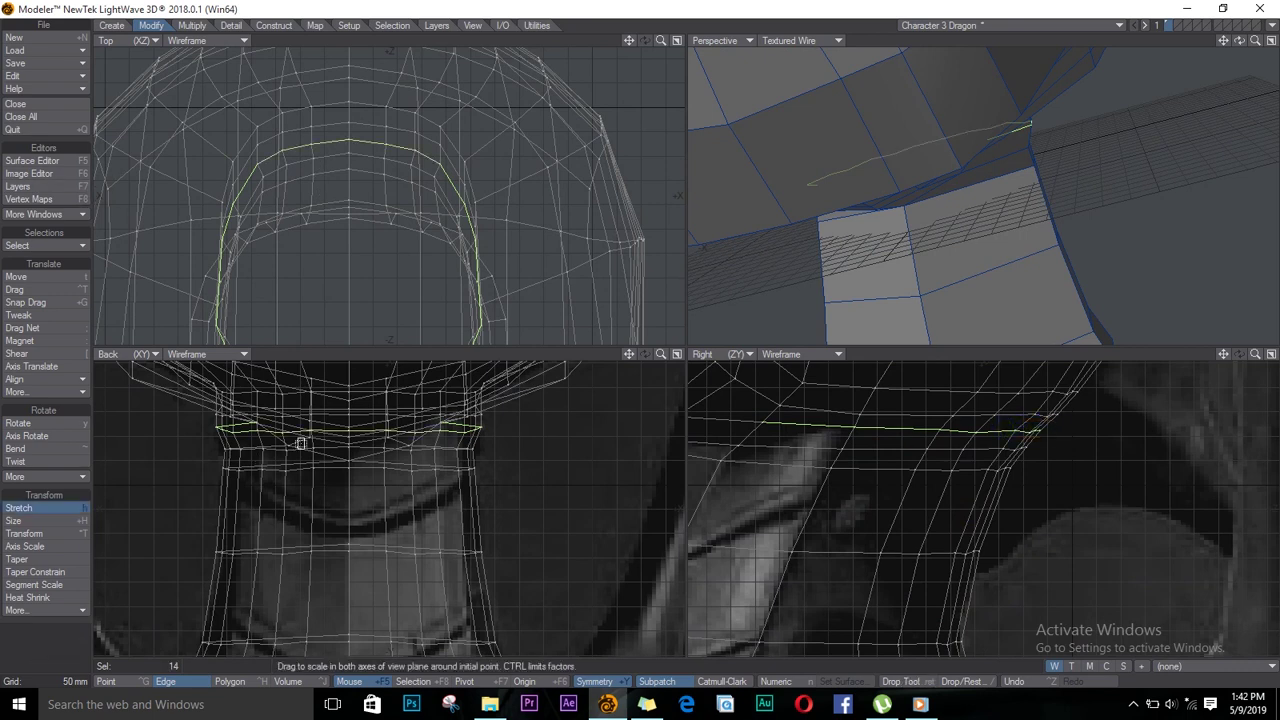
left_click_drag(301, 443, 322, 434, "ctrl")
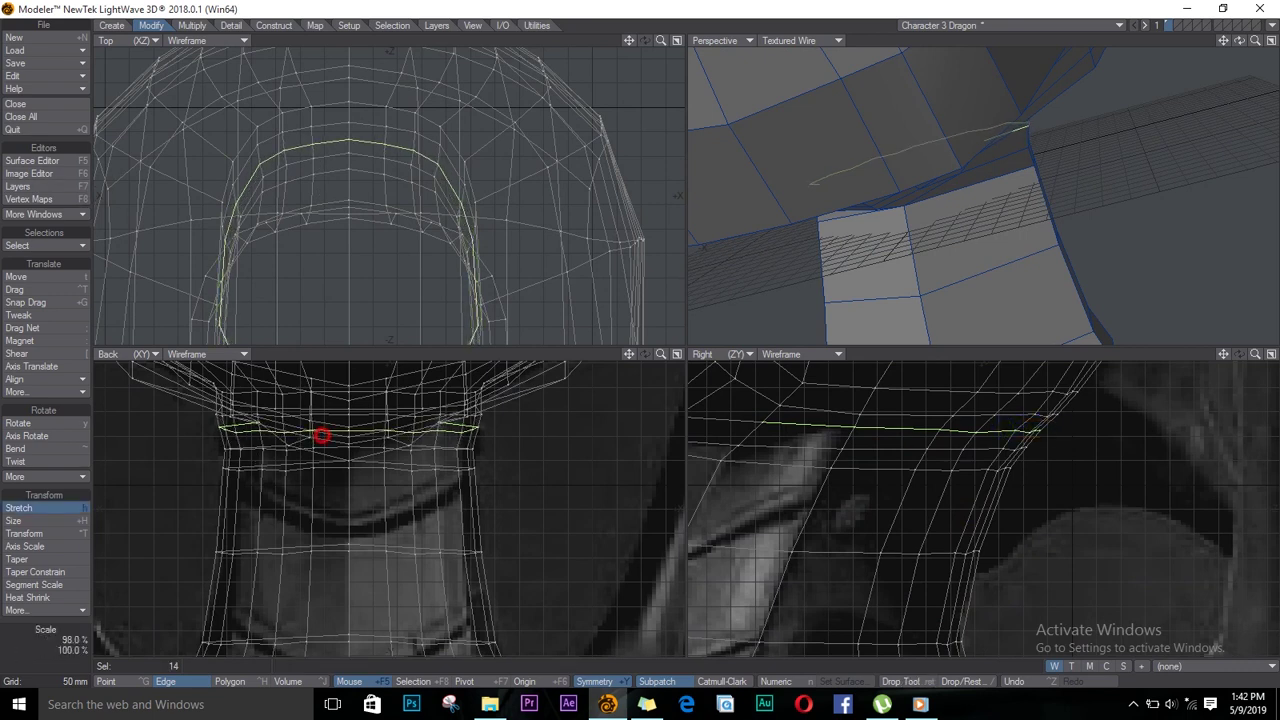
key("Return")
key("slash")
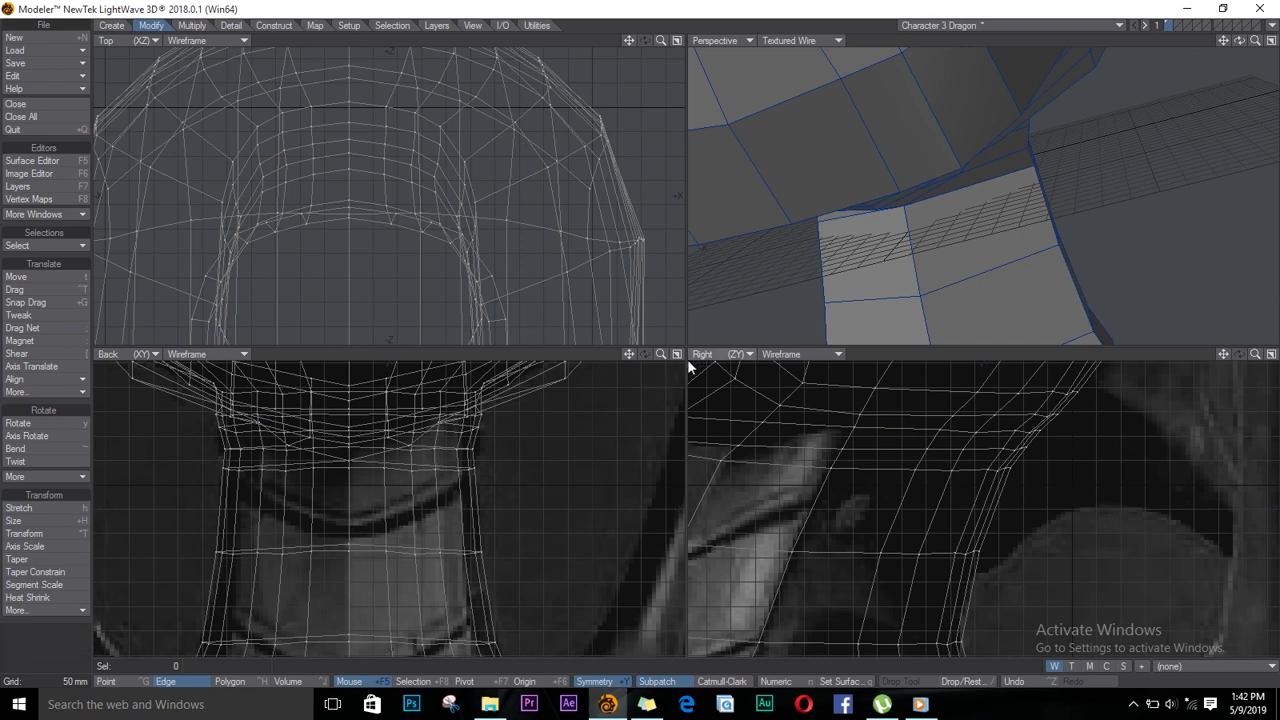
Turn on subpatch smoothing for the model, inspect the neck against the reference and switch to point selection
key("a")
key("Tab")
left_click_drag(1239, 41, 345, 90)
left_click_drag(1068, 512, 920, 486, "ctrl+alt")
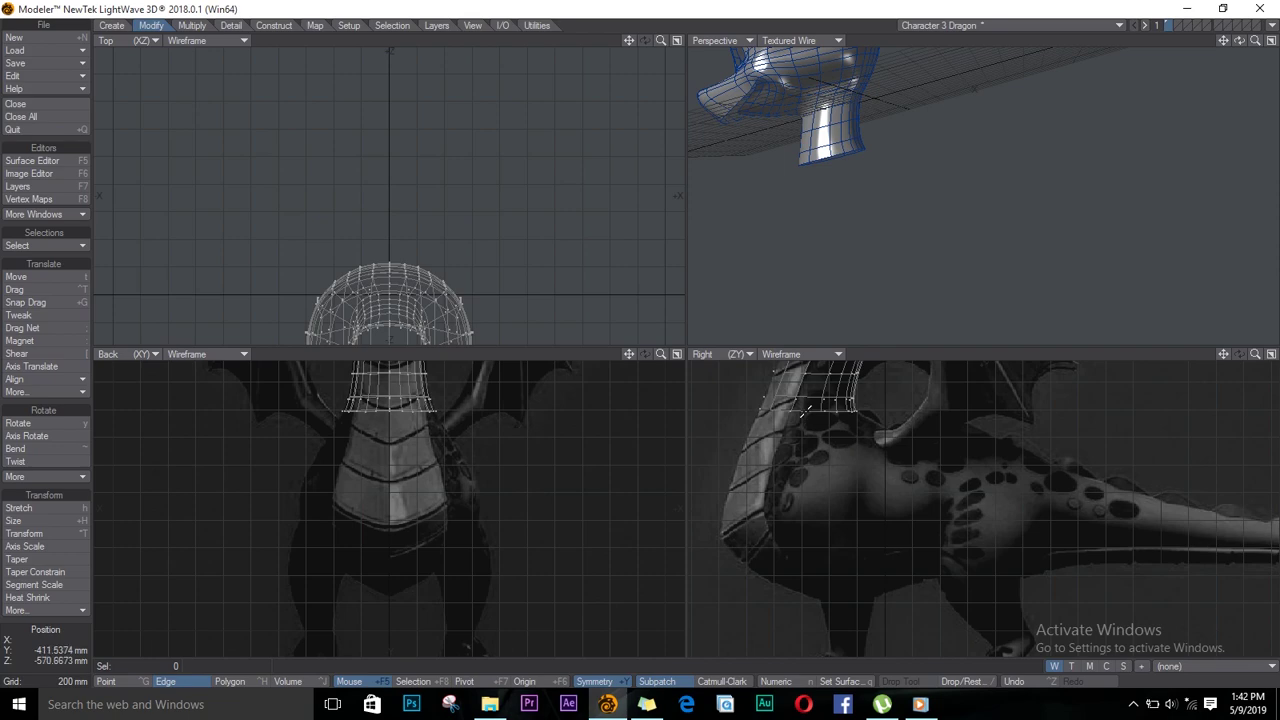
left_click_drag(815, 418, 891, 494, "alt")
key("space")
key("ctrl+g")
key("h")
key("space")
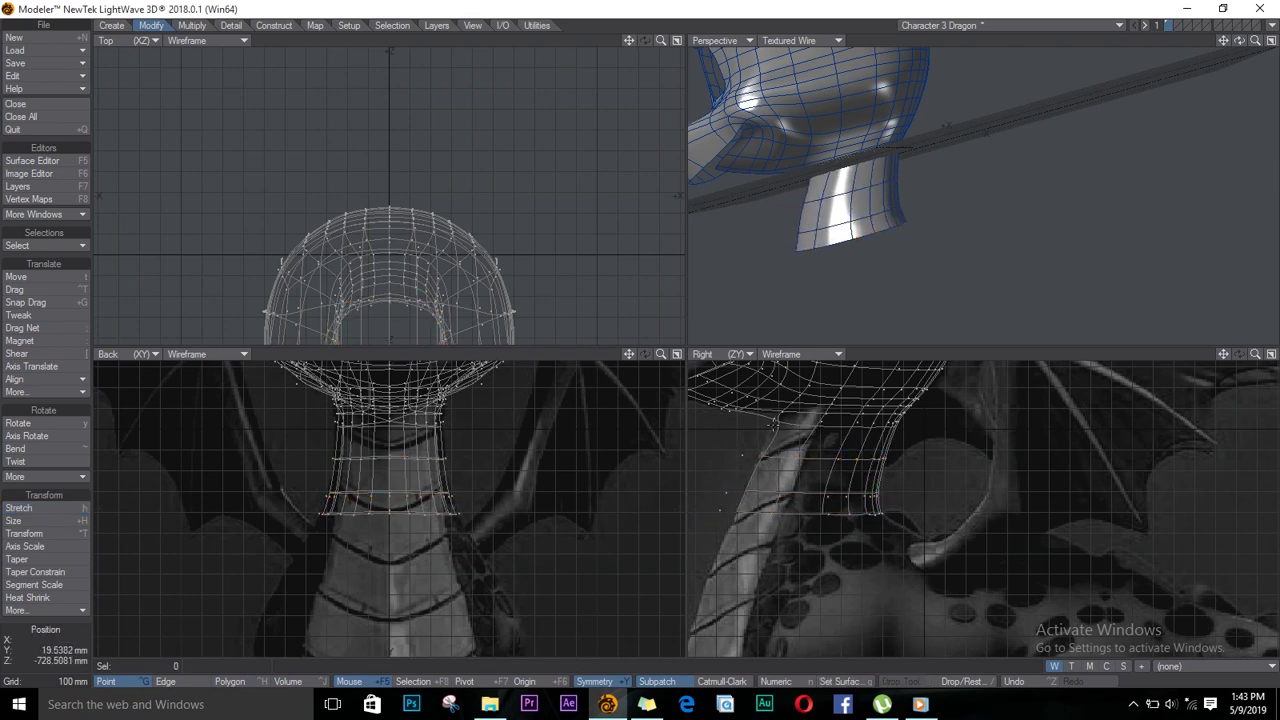
Drag the throat point where the jaw meets the front of the neck forward in the Right view
key("ctrl+t")
left_click_drag(779, 425, 863, 474)
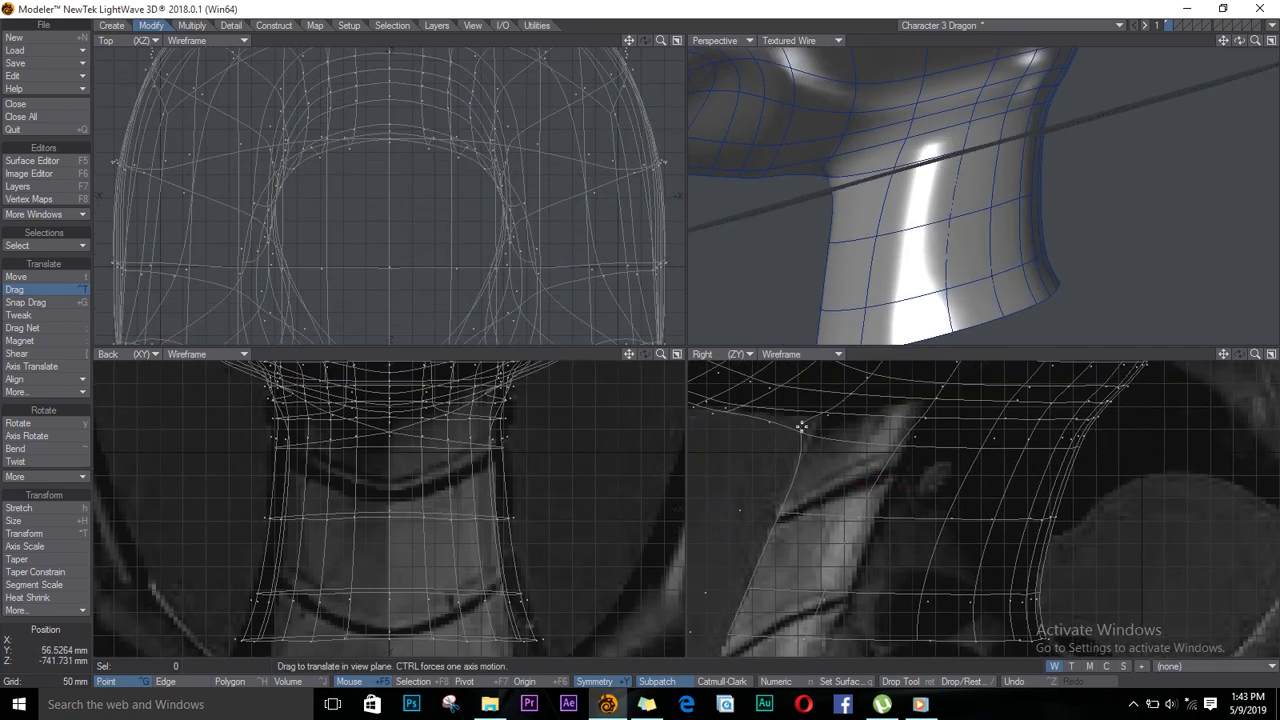
left_click_drag(801, 429, 774, 427)
left_click_drag(905, 485, 845, 525, "ctrl+alt")
left_click_drag(845, 525, 791, 567, "alt")
left_click_drag(1239, 41, 1202, 52)
left_click_drag(953, 598, 972, 553, "alt")
mouse_move(972, 553)
left_mouse_down("ctrl+alt")
mouse_move(989, 606)
mouse_move(977, 575)
left_mouse_up("ctrl+alt")
left_click_drag(977, 575, 1068, 446, "alt")
key("Return")
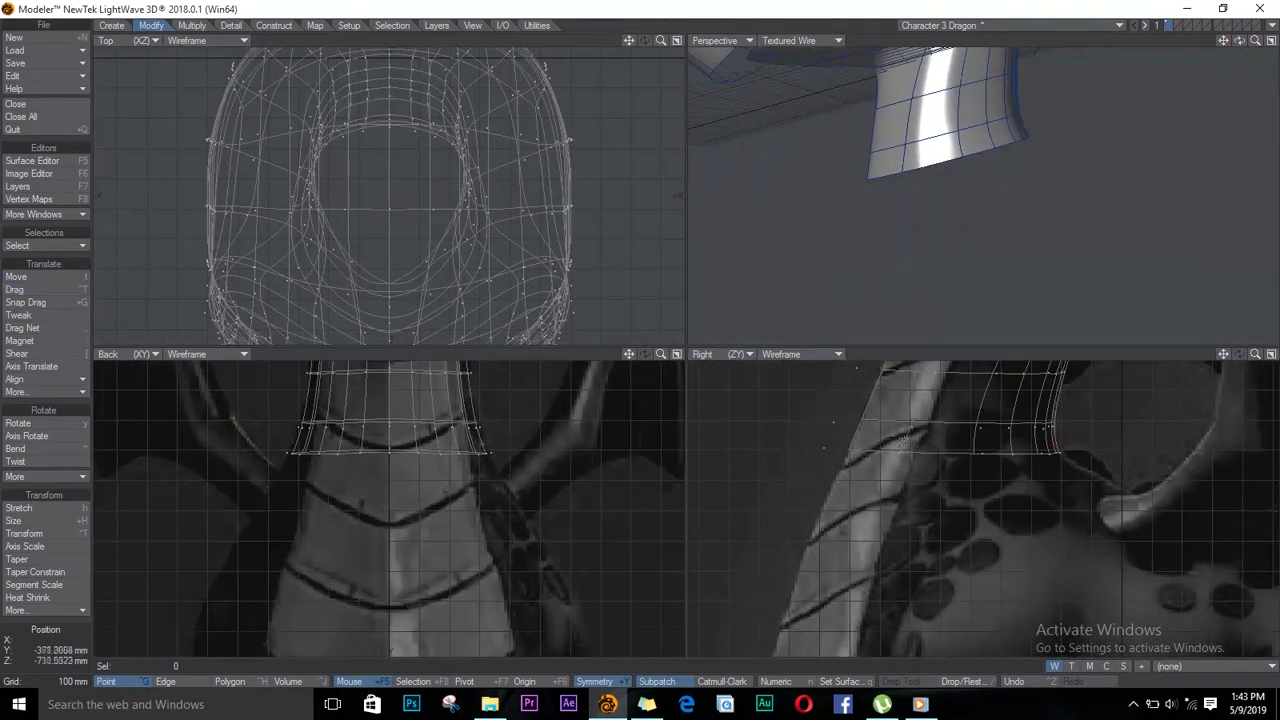
Select the open bottom edge loop of the neck, extend it downward and stretch it front to back in the Right view
mouse_move(849, 441)
right_mouse_down()
mouse_move(1068, 499)
mouse_move(1036, 440)
right_mouse_up()
key("space")
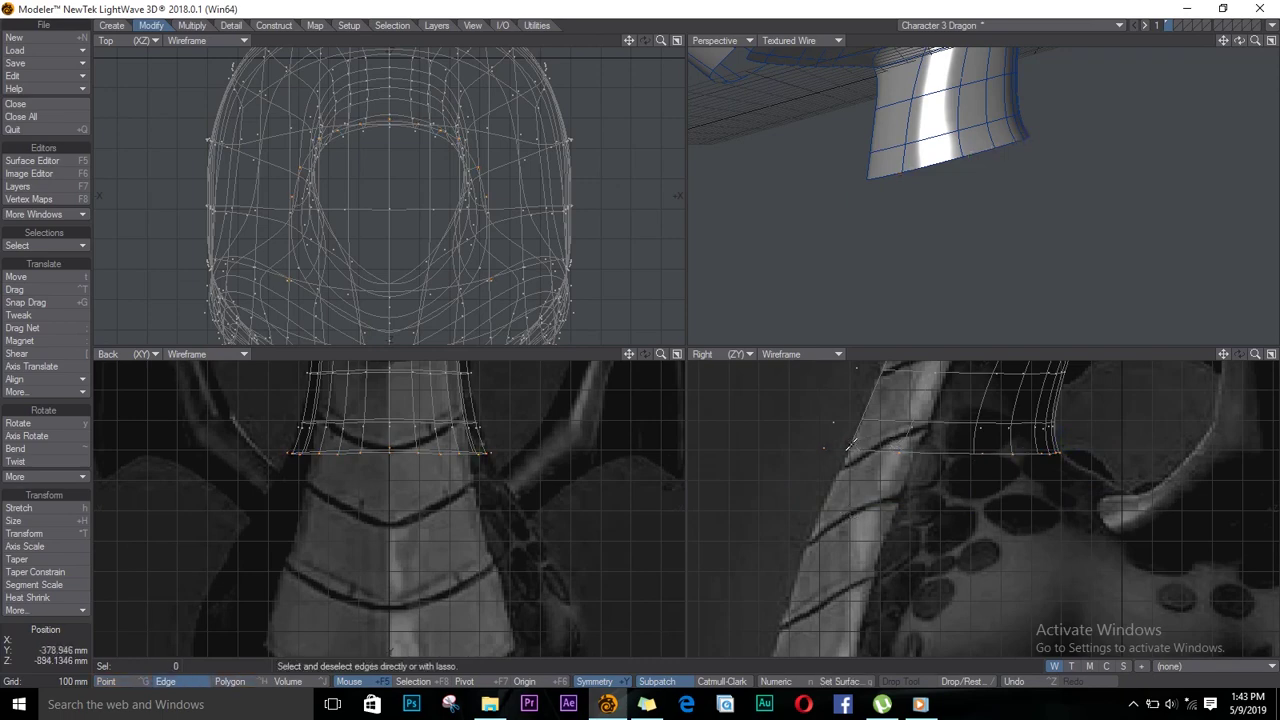
mouse_move(856, 439)
right_mouse_down()
mouse_move(1094, 463)
mouse_move(1080, 450)
right_mouse_up()
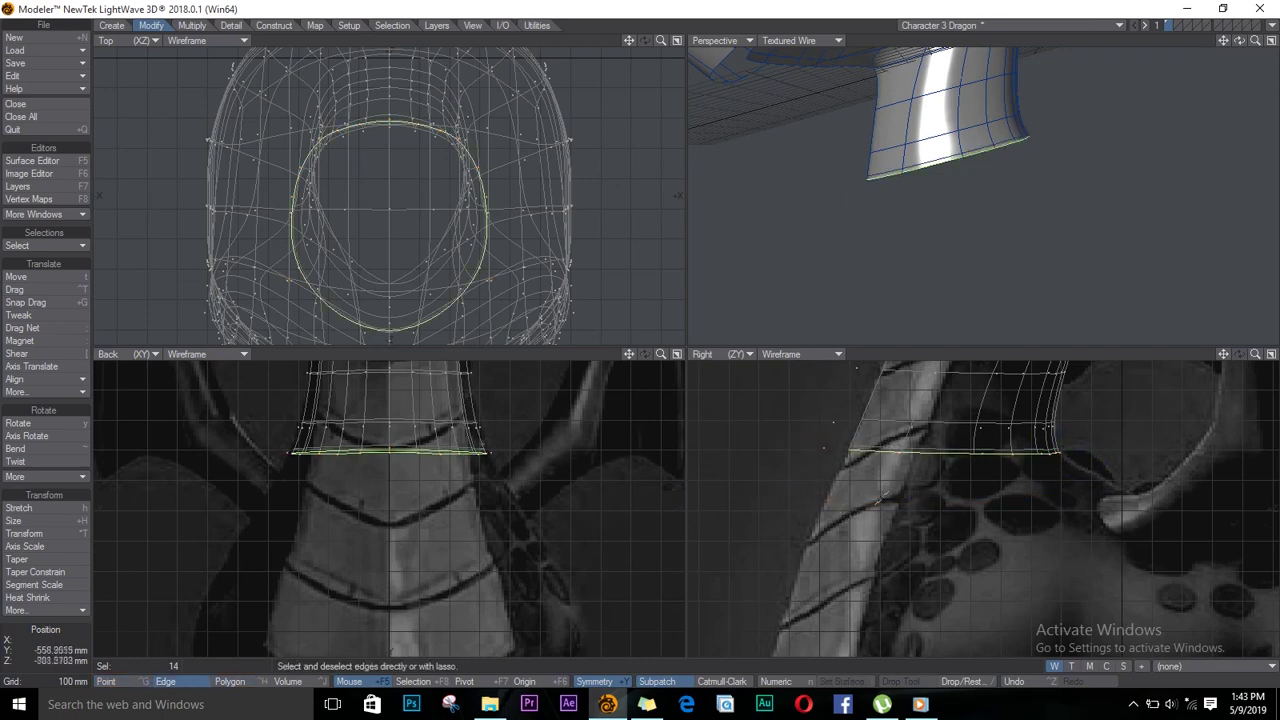
key("t")
left_click_drag(922, 464, 976, 496)
key("h")
left_click_drag(1100, 476, 1147, 463)
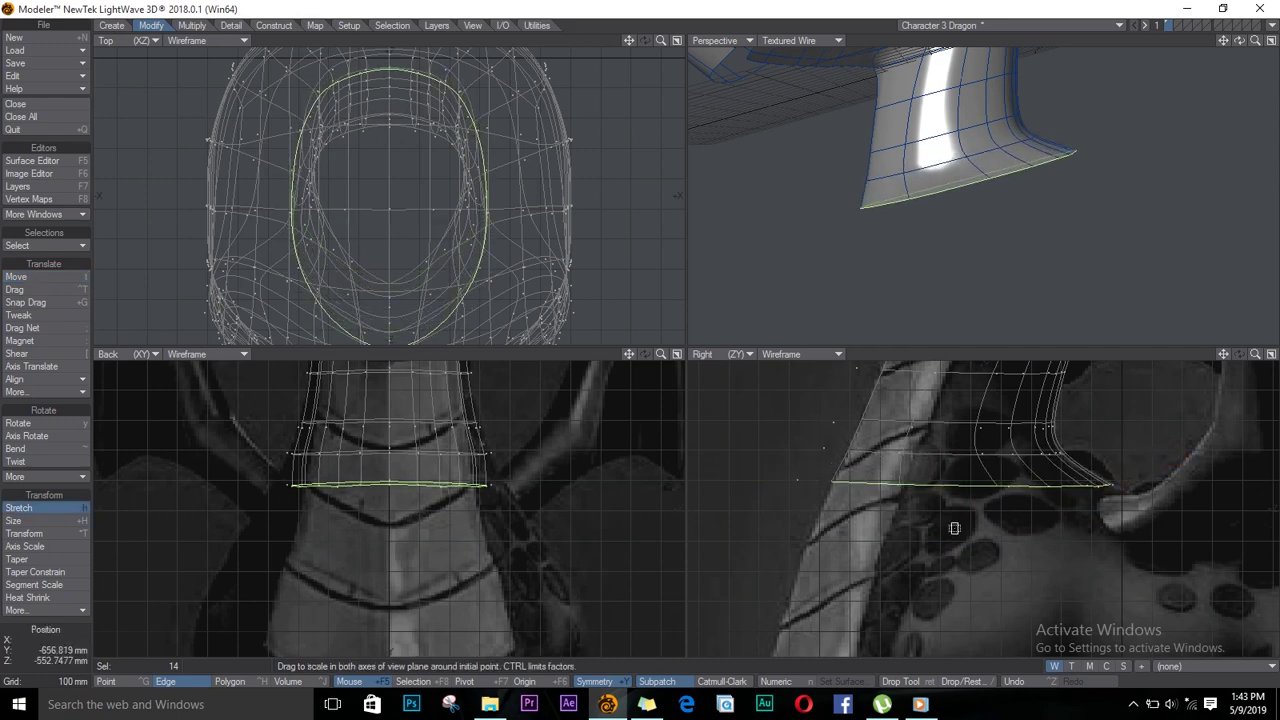
Extend the neck's open loop further down and back, rotating and stretching it to follow the reference in the Right view
key("t")
left_click_drag(1008, 507, 1066, 545)
key("y")
left_click_drag(1197, 525, 953, 548)
key("h")
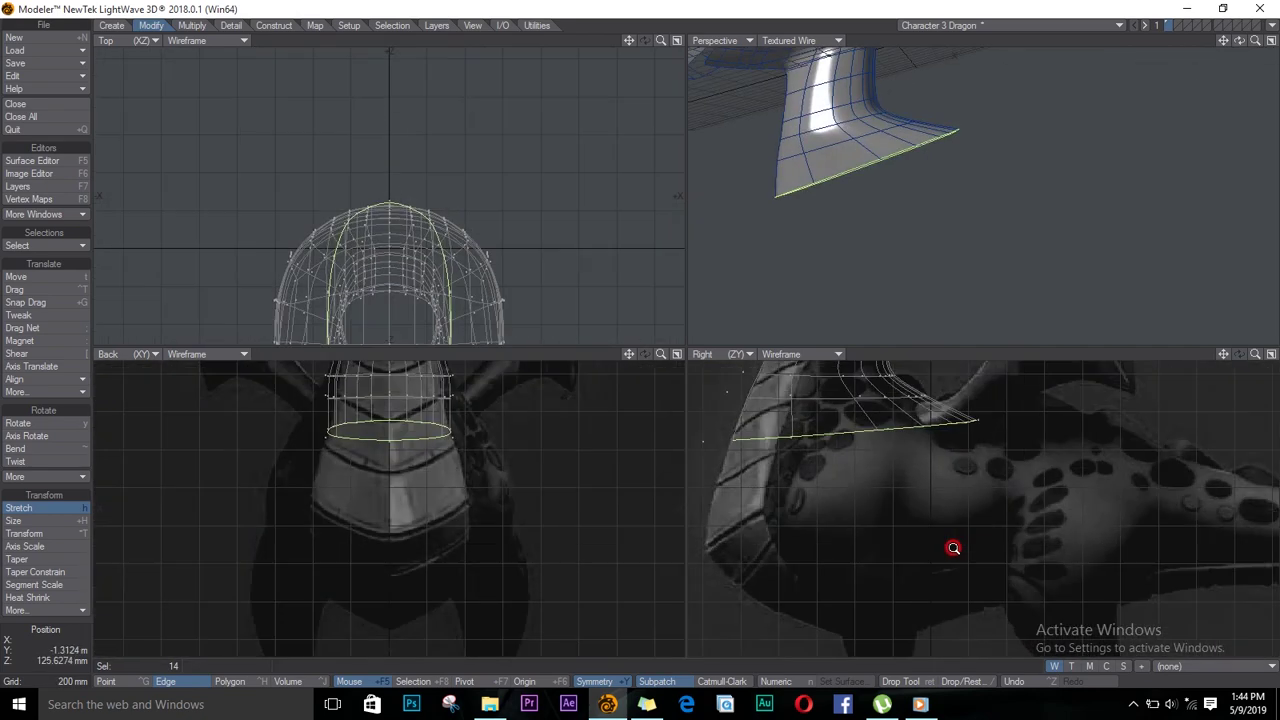
Extend the open loop down the front of the chest and tilt it to match the breast line in the Right view
key("t")
left_click_drag(889, 432, 838, 432)
key("y")
key("t")
left_click_drag(884, 420, 859, 475)
key("y")
mouse_move(701, 533)
left_mouse_down()
mouse_move(749, 517)
mouse_move(706, 536)
left_mouse_up()
key("h")
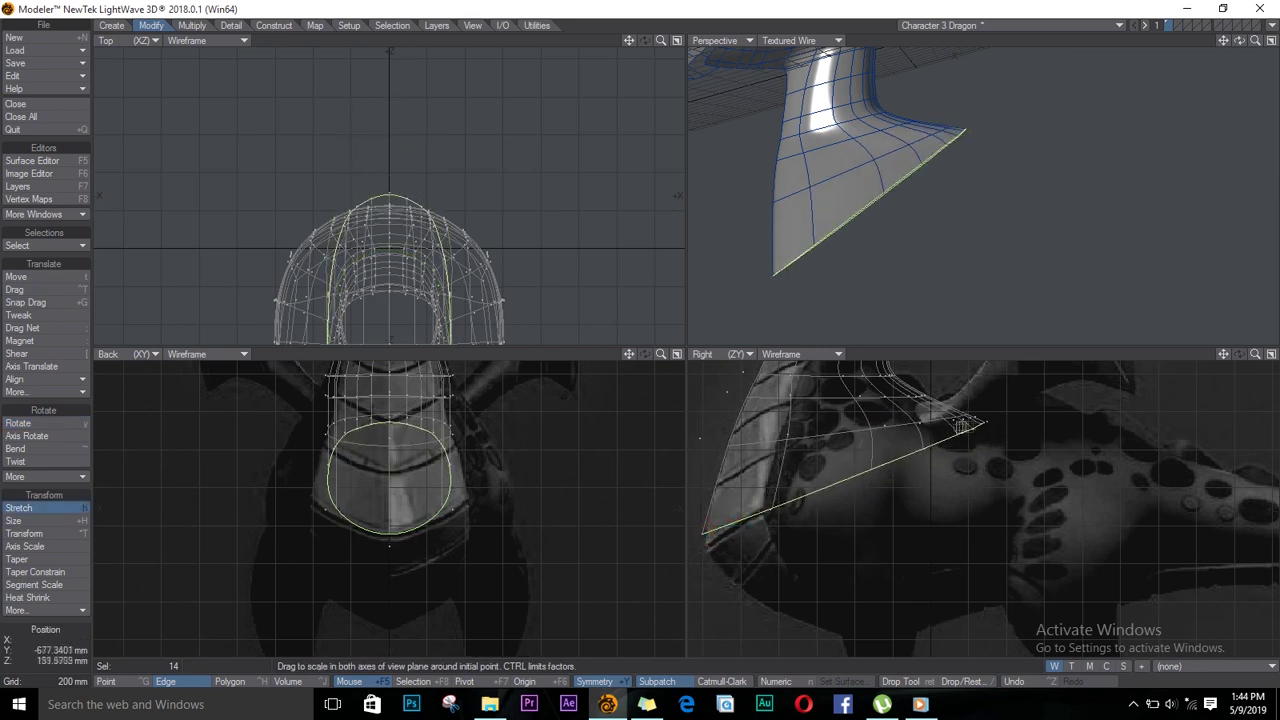
Extend the tilted loop repeatedly around the chest and under the belly, rotating, moving and stretching each ring to the reference silhouette
key("e")
key("y")
left_click_drag(883, 458, 960, 471)
key("t")
key("e")
key("y")
key("h")
key("t")
key("h")
left_click_drag(812, 625, 939, 553)
Extend another ring from the back to the underside of the belly, then rotate and stretch it to fit both outlines
key("e")
key("y")
key("t")
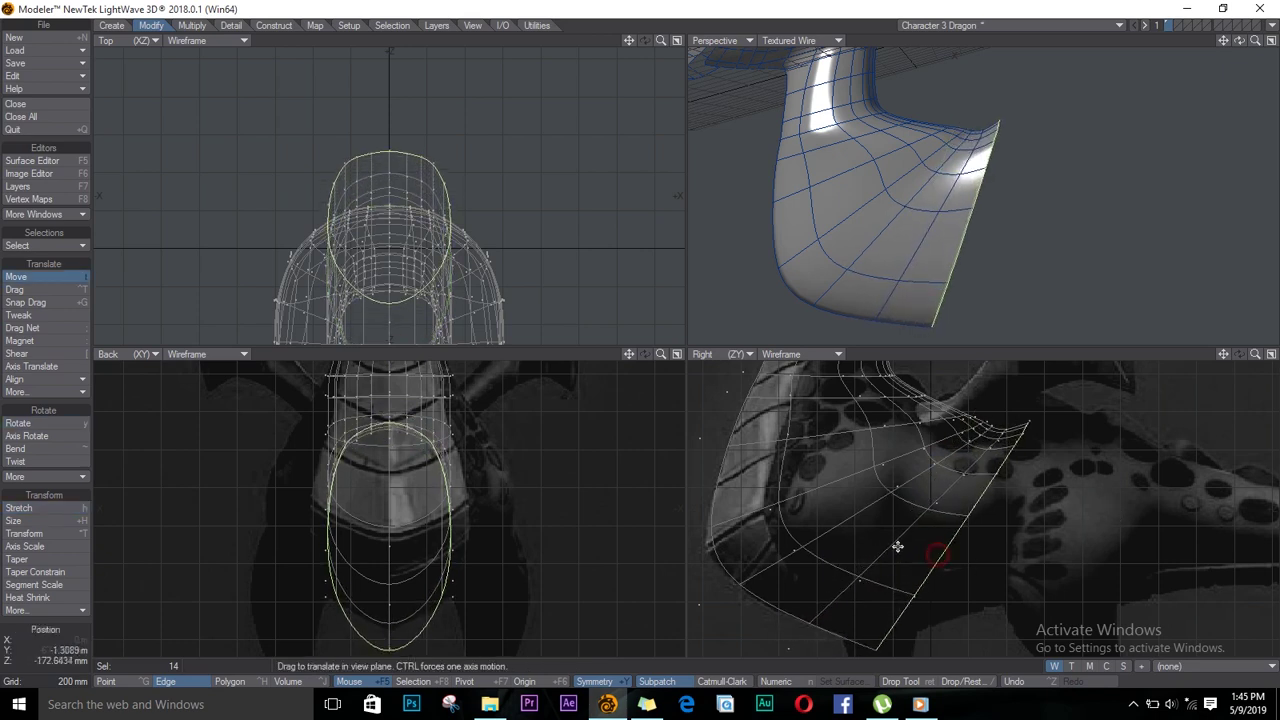
key("h")
left_click_drag(1031, 420, 1029, 427)
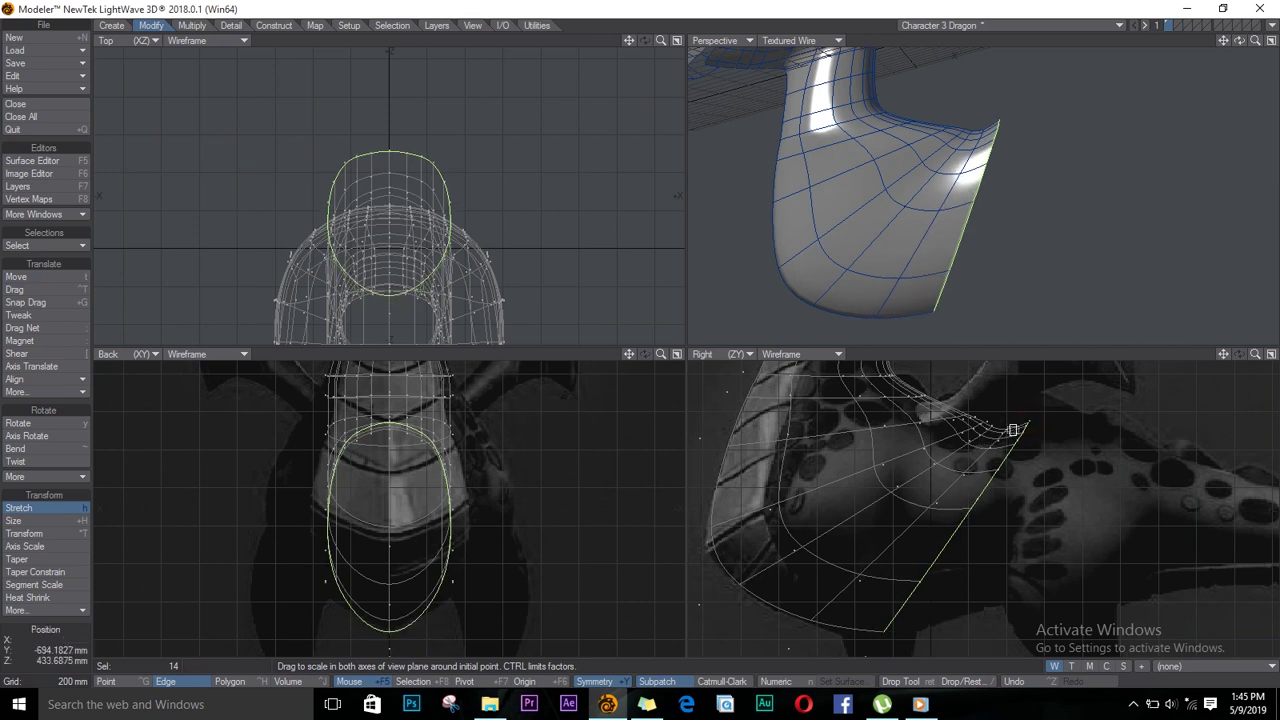
left_click_drag(880, 620, 883, 633)
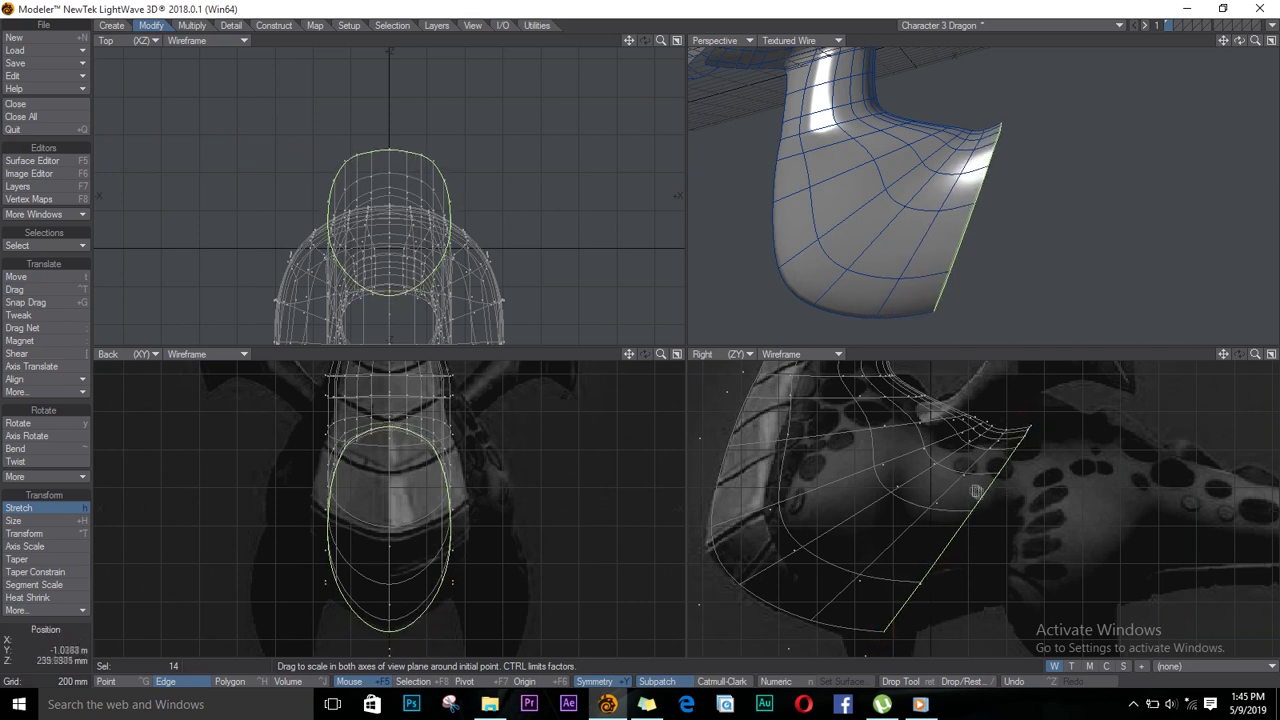
Move the open body loop back toward the hips, rotate it more upright and stretch it to the back and belly outlines
key("t")
left_click_drag(983, 508, 1029, 497)
key("y")
key("t")
key("h")
left_click_drag(1044, 421, 1043, 444)
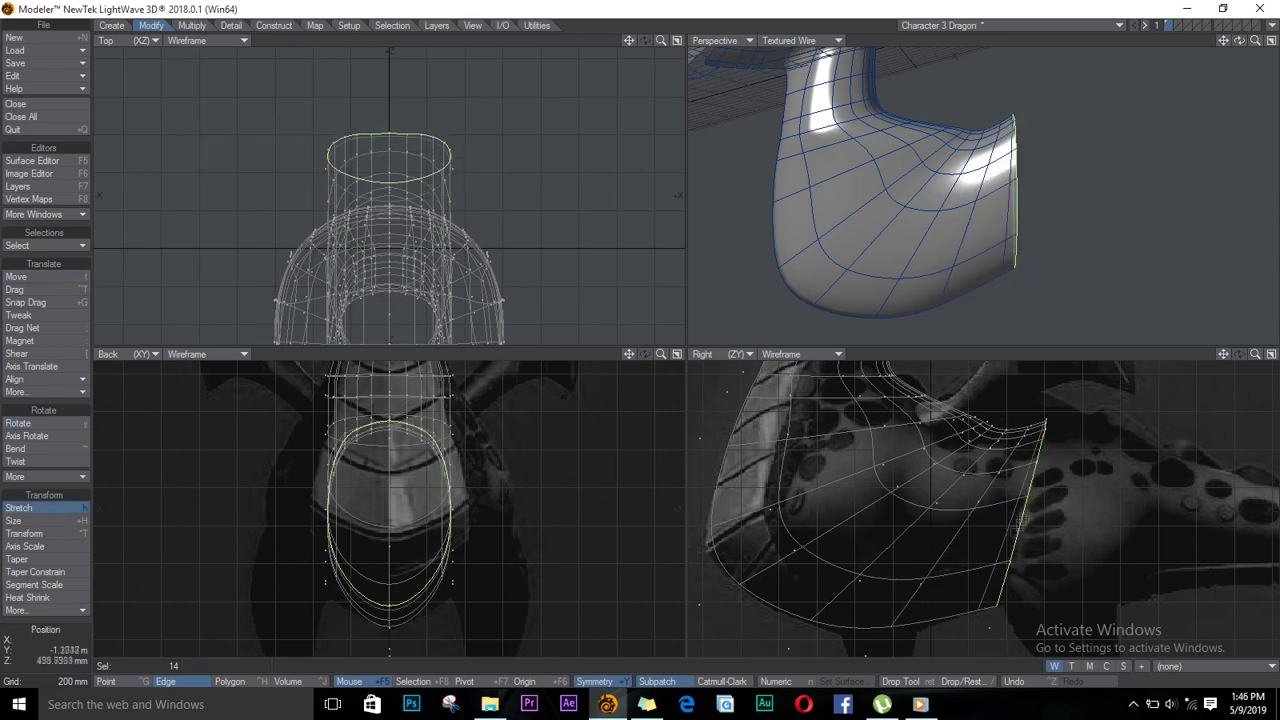
Extend the body loop over the hips in further rings, moving and stretching each to the reference in the Right view
key("t")
left_click_drag(1023, 507, 1067, 502)
key("h")
left_click_drag(1090, 414, 1118, 481)
key("e")
key("t")
key("h")
left_click_drag(1130, 430, 1131, 441)
Extend one more ring behind the hips and stretch it to match the start of the rump
key("e")
left_click_drag(1152, 522, 1154, 523)
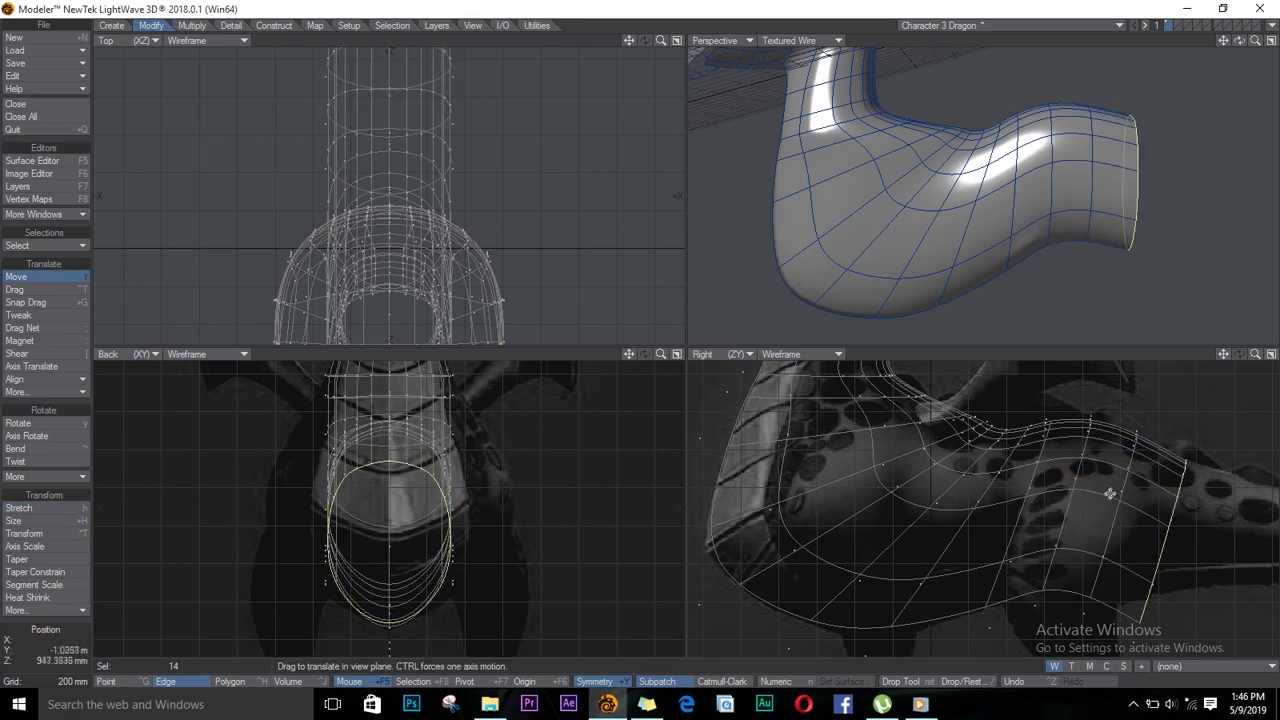
key("h")
left_click_drag(1186, 456, 1172, 480)
Extend the open loop past the rump into the base of the tail, moving it back and adjusting its height
left_click_drag(1150, 546, 777, 523, "alt")
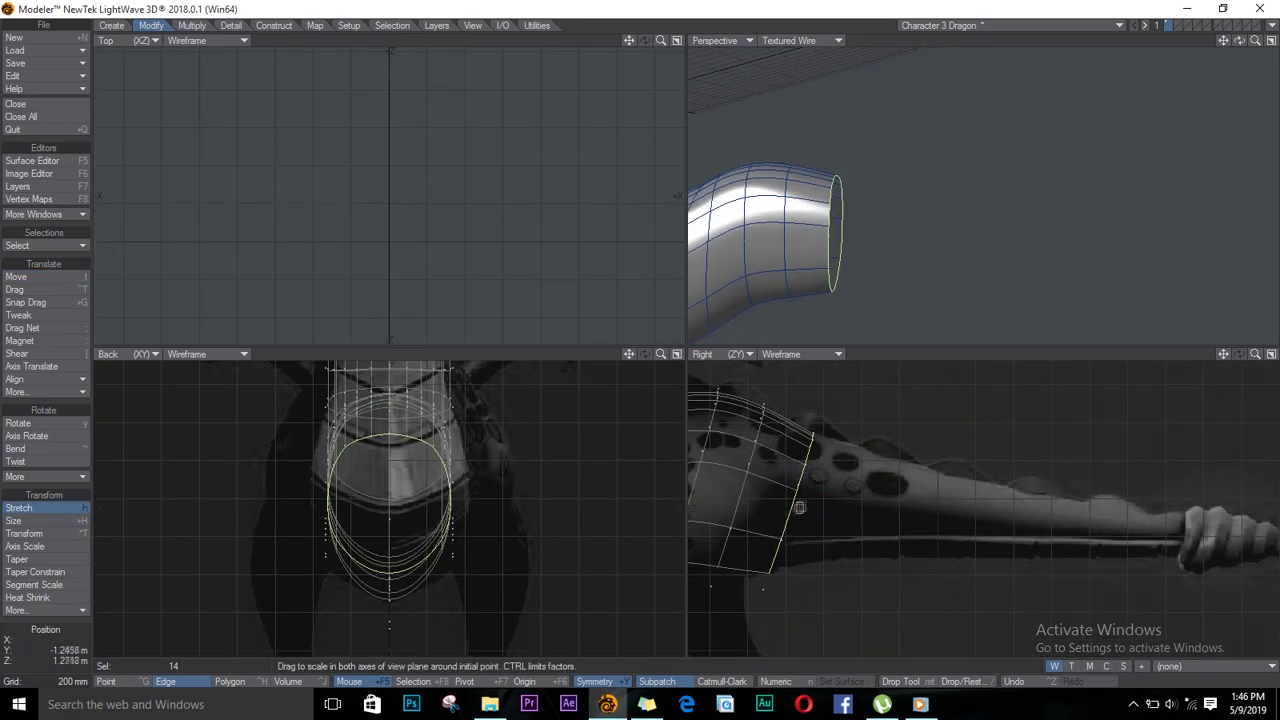
key("e")
key("t")
left_click_drag(809, 468, 877, 467)
key("h")
left_click_drag(874, 468, 886, 439)
Extend another ring along the tail base, stretch it narrower and rotate it upright in the Right view
key("e")
key("t")
key("h")
key("y")
left_click_drag(838, 508, 854, 500)
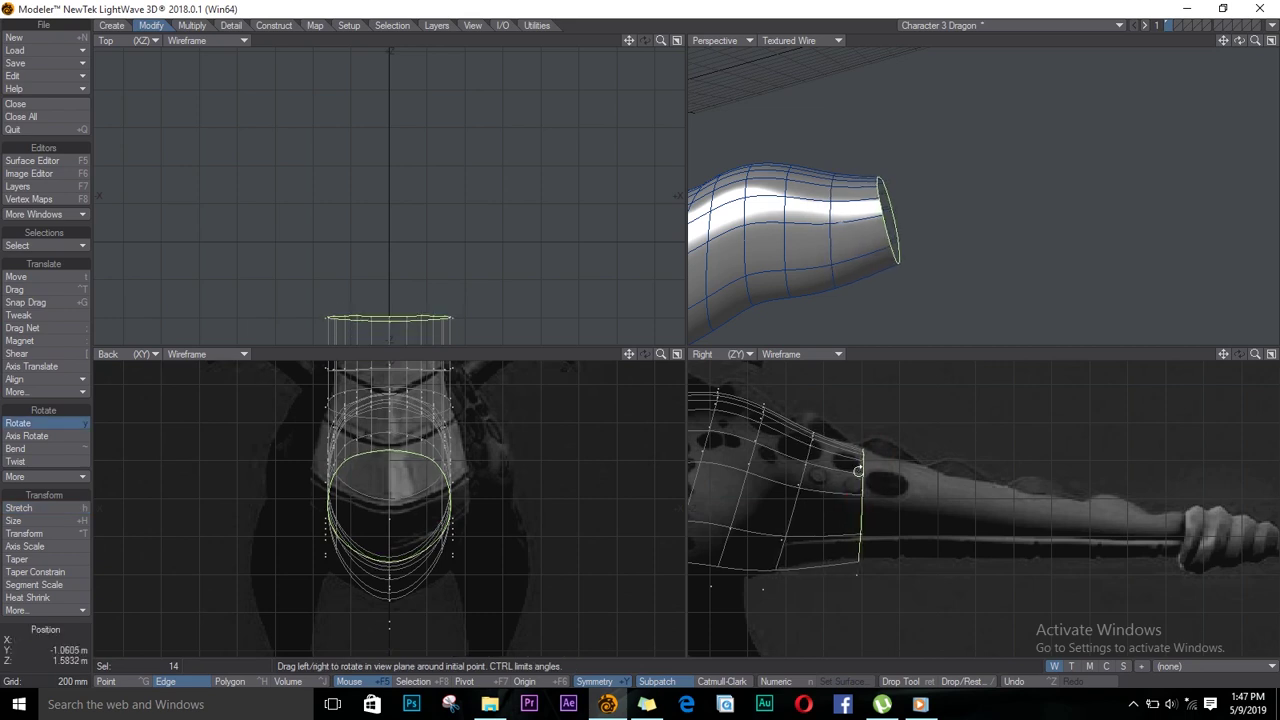
Extend the tail in successive tapering rings to the ridged tail tip, stretch the last to 98% by 81% and clear the selection
key("t")
left_click_drag(857, 455, 1197, 531)
key("h")
key("e")
key("t")
key("h")
key("e")
key("t")
key("h")
key("e")
key("t")
key("h")
key("t")
key("h")
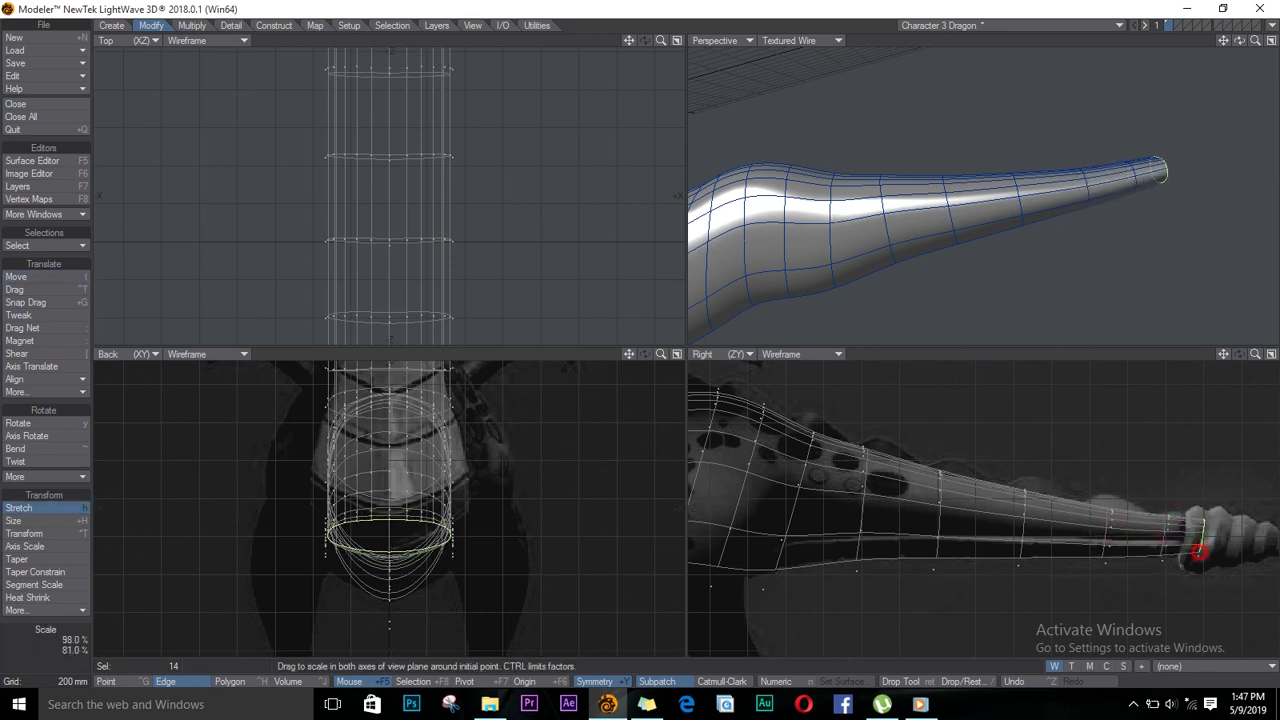
key("space")
key("slash")
Select the edge loop at the base of the neck, set the action center to Selection and stretch its width to 107%
key("a")
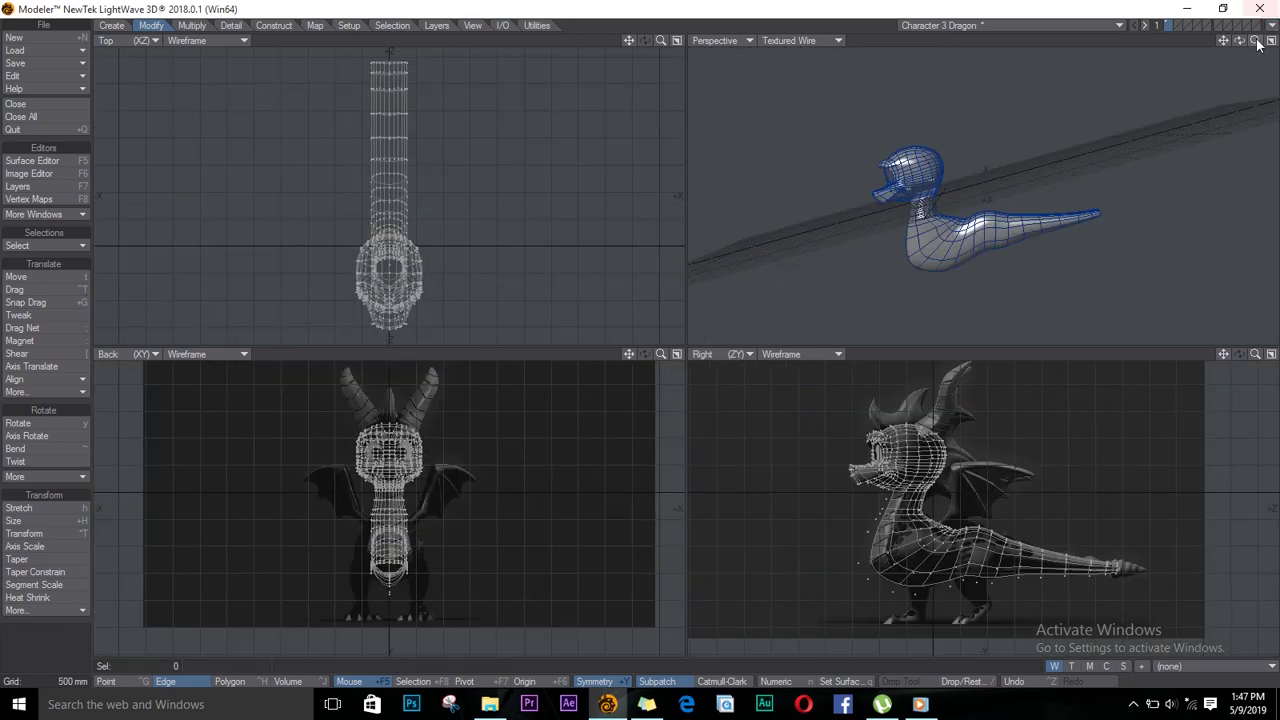
left_click_drag(1240, 41, 1153, 36)
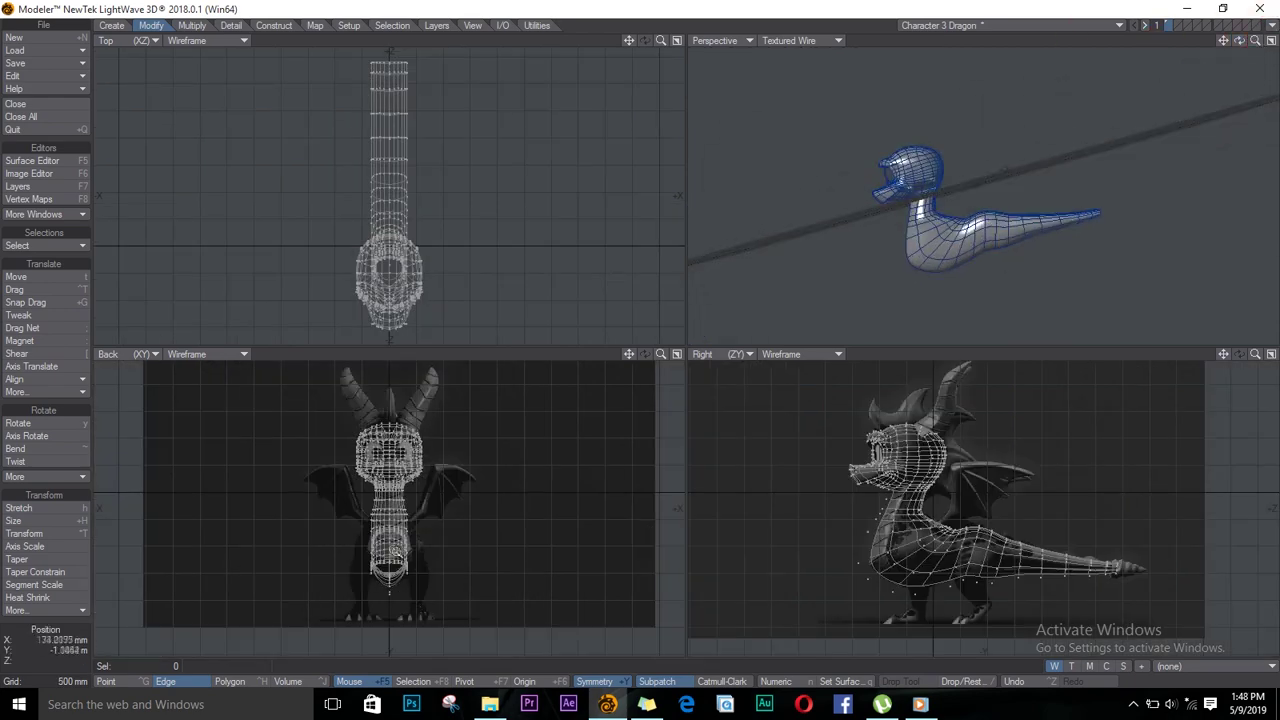
left_click_drag(396, 552, 490, 560, "ctrl+alt")
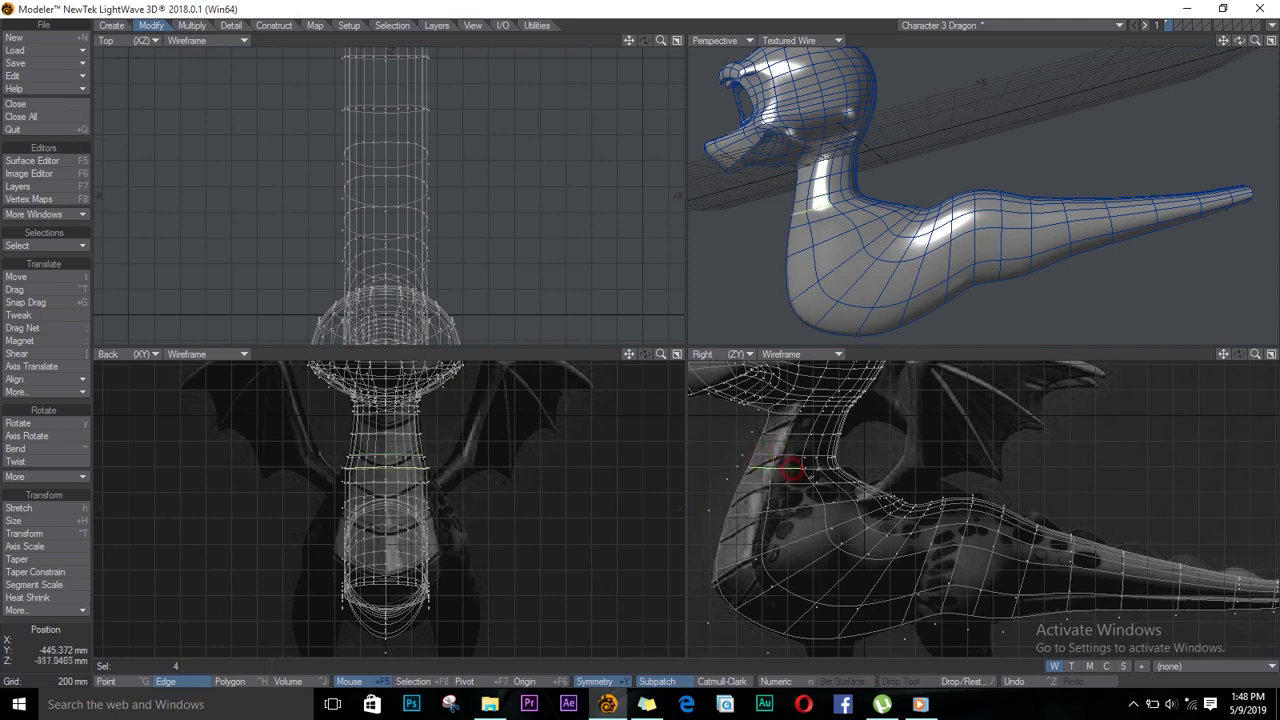
left_click(61, 246)
left_click(62, 250)
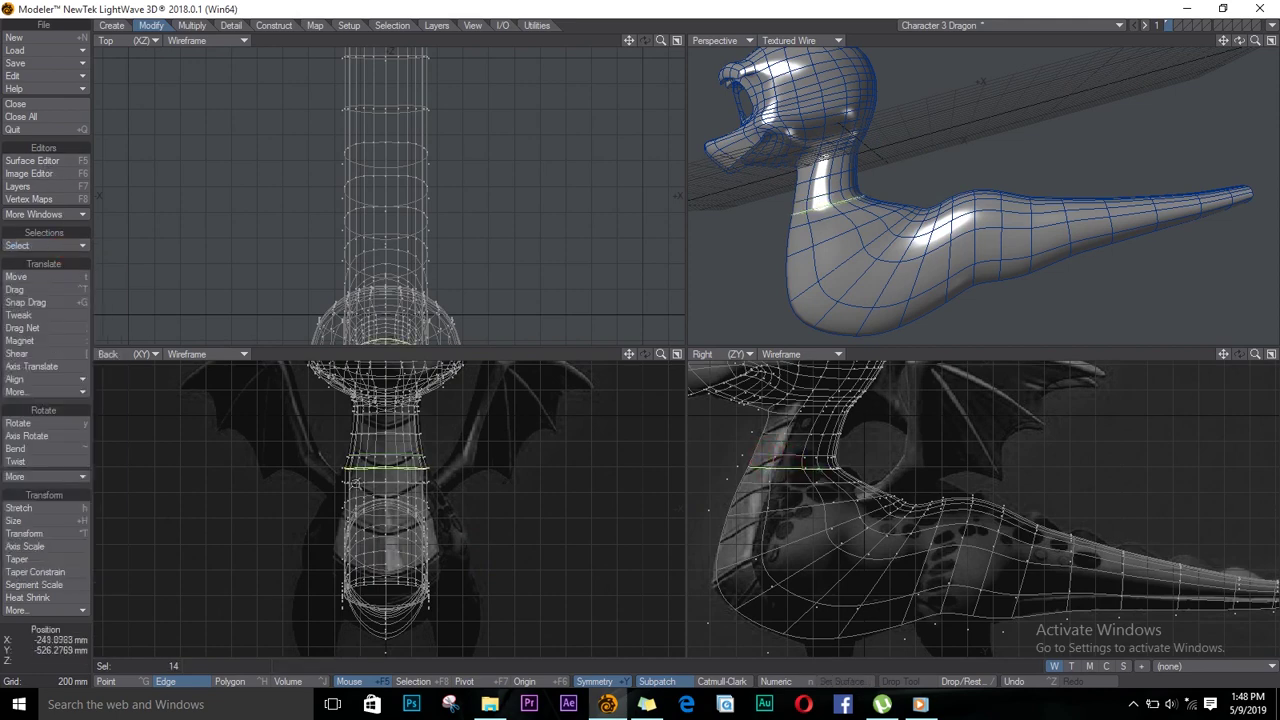
left_click_drag(355, 482, 449, 492, "ctrl+alt")
key("h")
left_click_drag(407, 446, 411, 445)
key("ctrl+z")
left_click(408, 684)
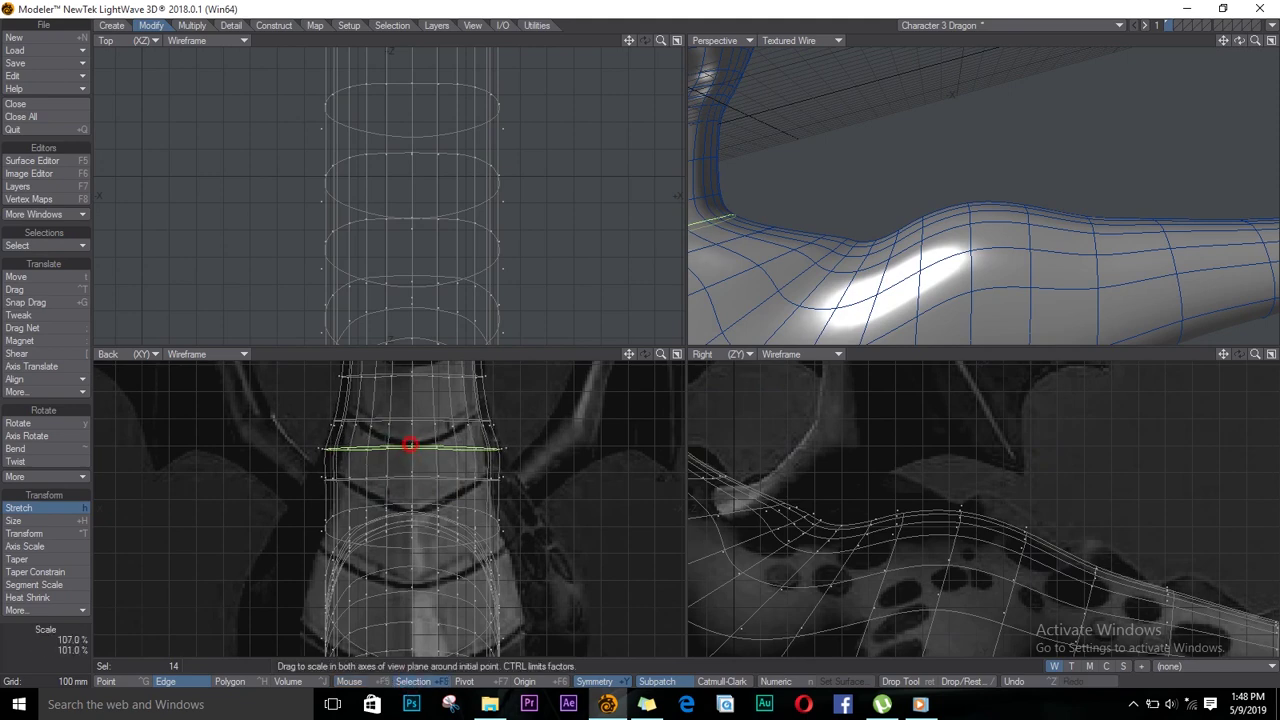
key("Return")
Select the next edge loop below the neck base and stretch its width to 175% in the Back view
key("slash")
left_click_drag(750, 517, 1054, 515, "alt")
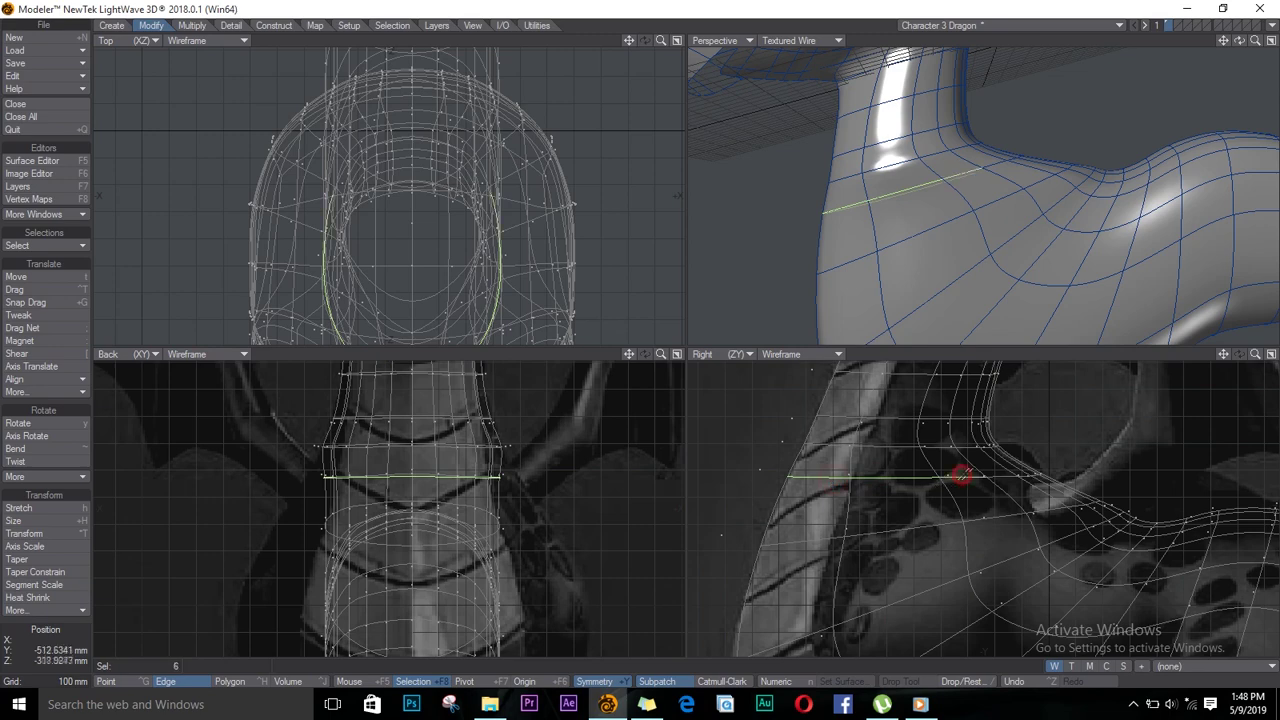
left_click(75, 251)
key("h")
left_click_drag(407, 481, 451, 480)
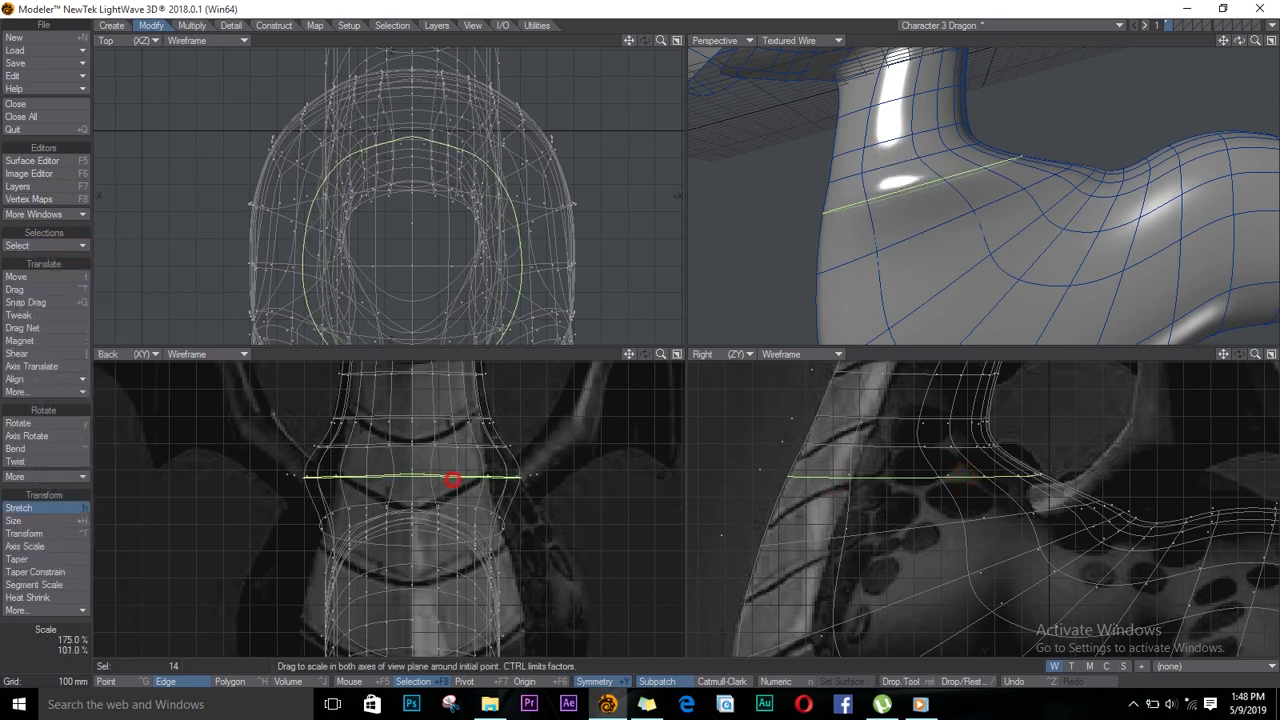
Select the following edge loop at the upper chest and stretch it much wider in the Back view
key("slash")
left_click_drag(836, 534, 879, 525)
left_click(78, 247)
left_click(78, 249)
key("h")
left_click_drag(414, 523, 494, 519)
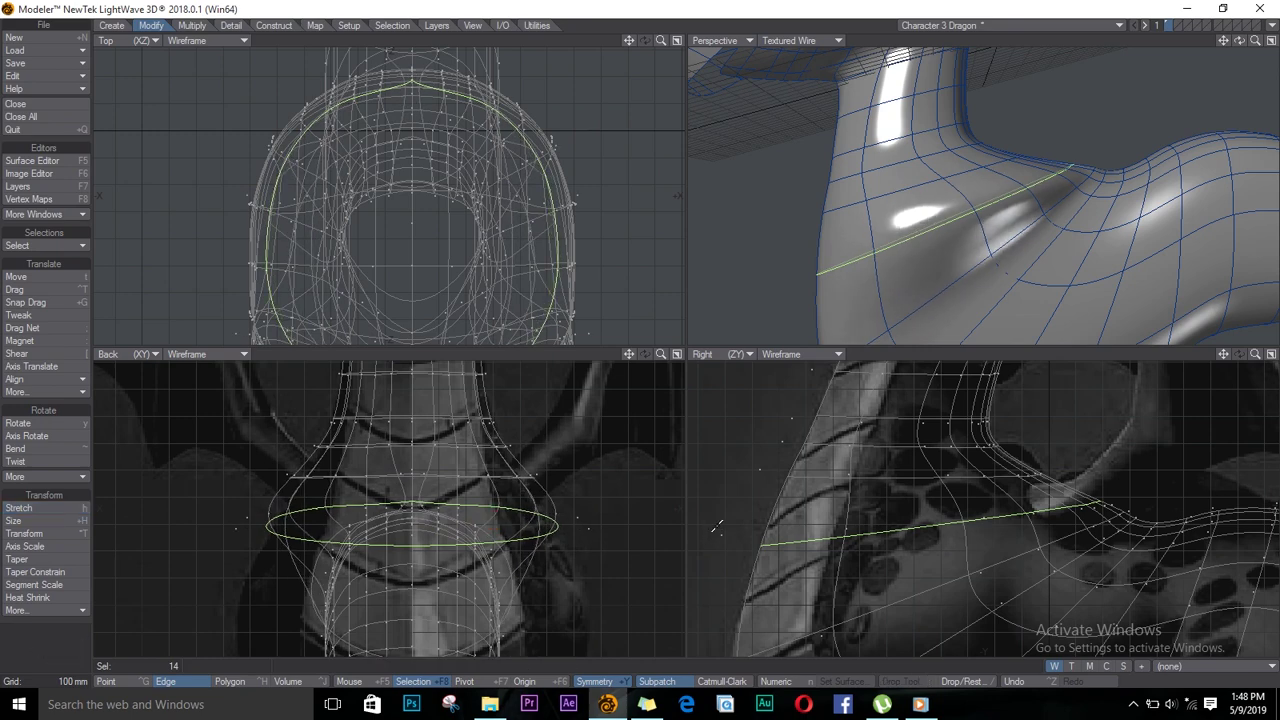
Try widening the third edge loop down, across the chest, in the Back view
key("slash")
left_click_drag(882, 606, 930, 590)
left_click(82, 248)
left_click(82, 249)
left_click_drag(418, 551, 525, 478, "alt")
key("h")
left_click_drag(365, 497, 478, 511)
Try stretching the lower chest edge loop wider in the Back view, undoing and repeating the stretch
key("slash")
left_click(915, 536)
left_click(60, 247)
left_click(60, 310)
key("h")
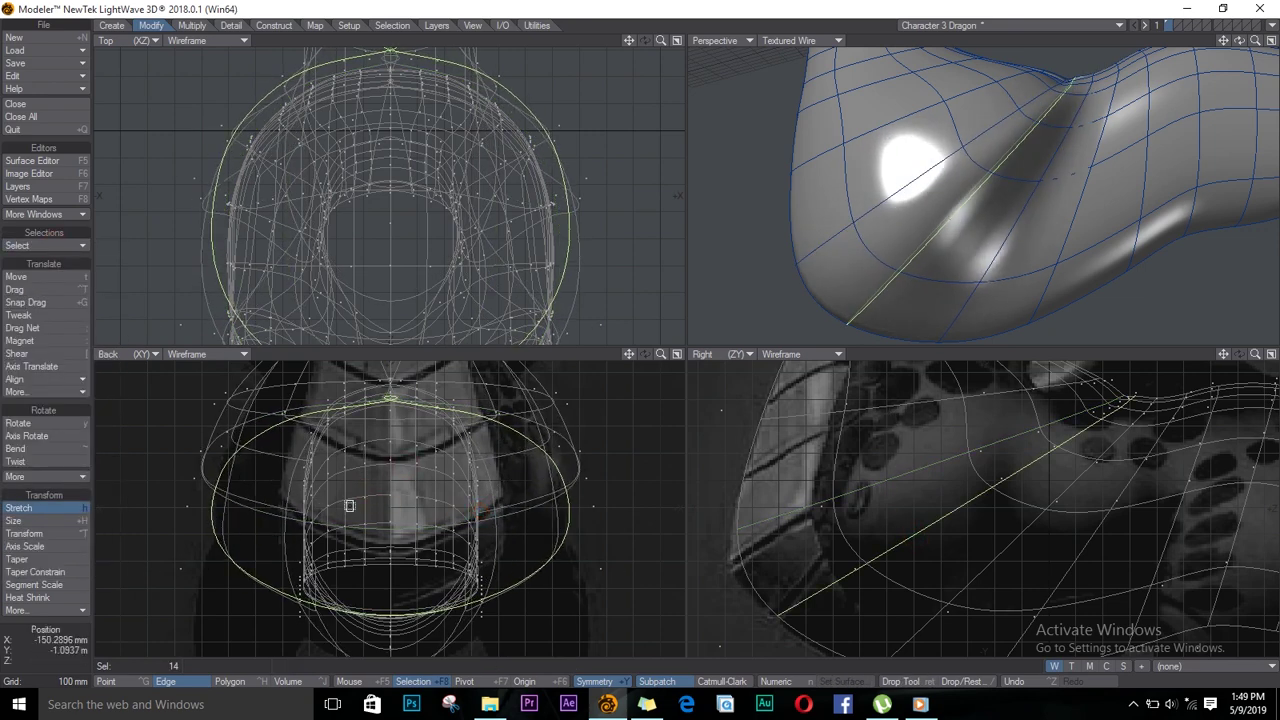
key("ctrl+z")
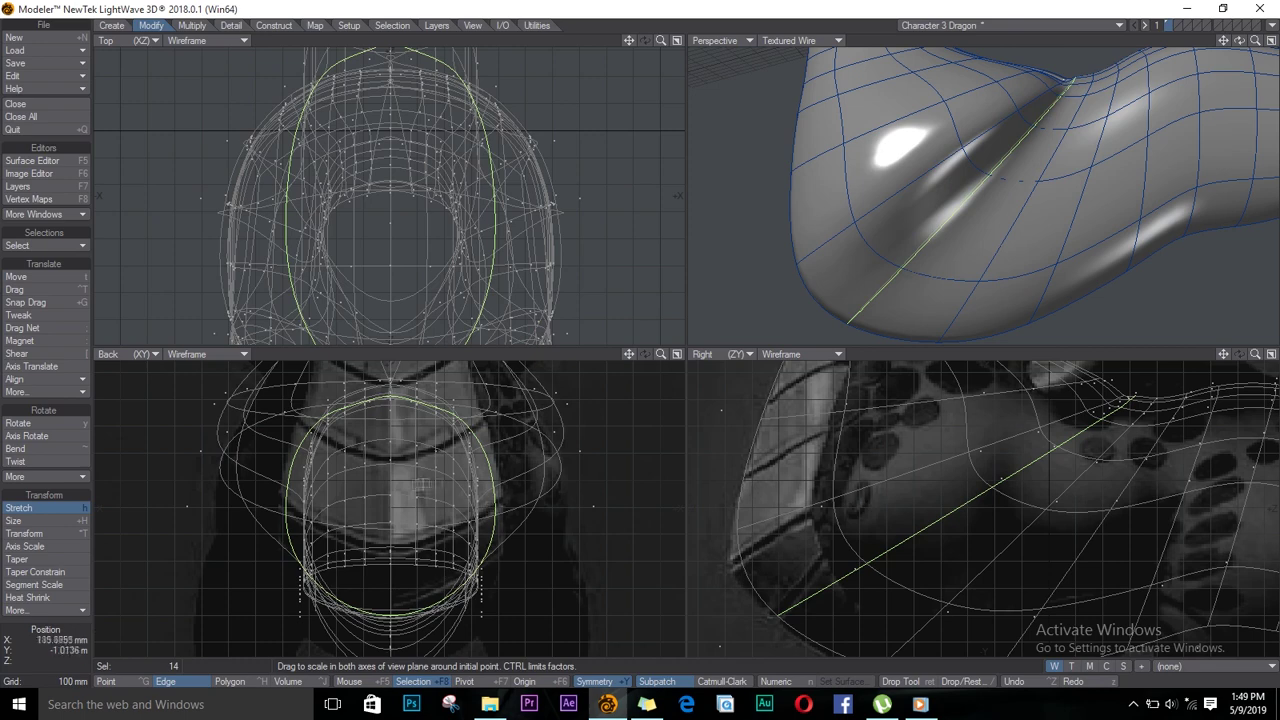
left_click_drag(409, 500, 471, 505)
key("t")
key("/")
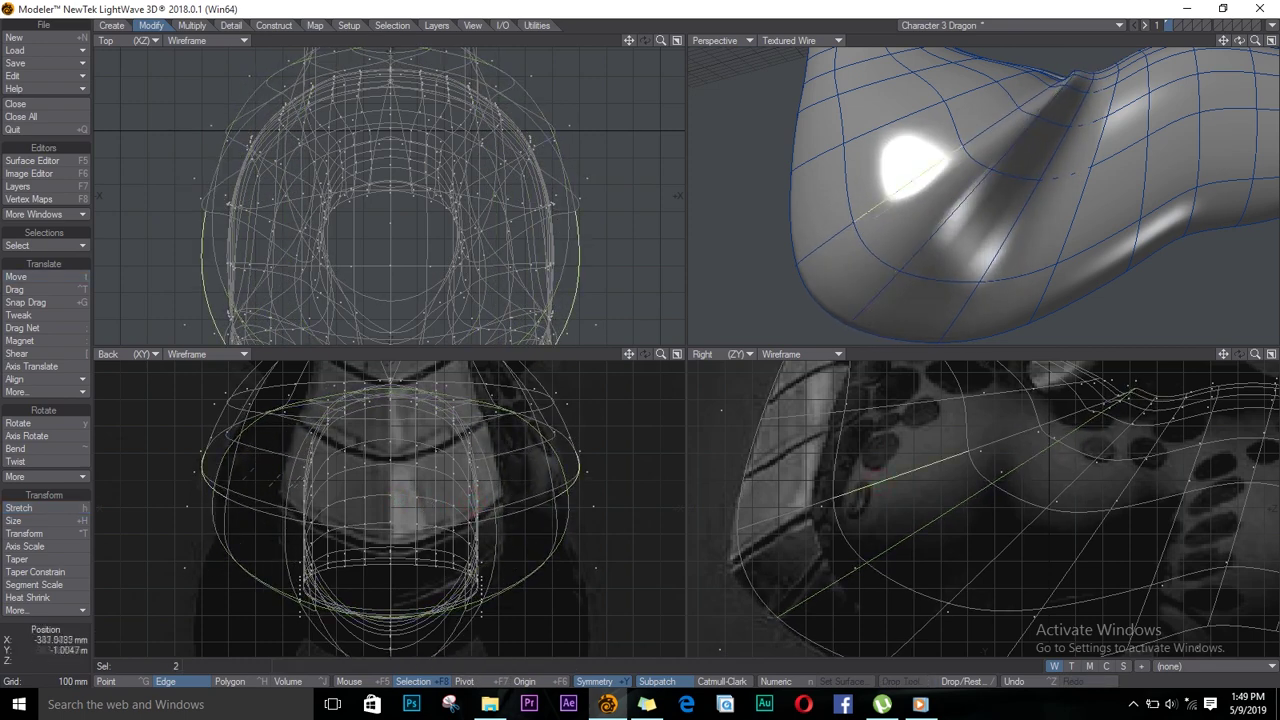
Reselect the mid-chest edge loop, try stretching it again in the Back view and undo that stretch
left_click(45, 245)
left_click(45, 315)
key("h")
left_click_drag(406, 449, 446, 411)
key("ctrl+z")
Undo the trial widening of the mid and lower chest loops
key("t")
key("ctrl+z")
key("ctrl+z")
key("ctrl+z")
key("ctrl+z")
Select the mid-chest edge loop below the widened upper chest loop and stretch it wider in the Back view
key("slash")
left_click_drag(820, 499, 877, 492)
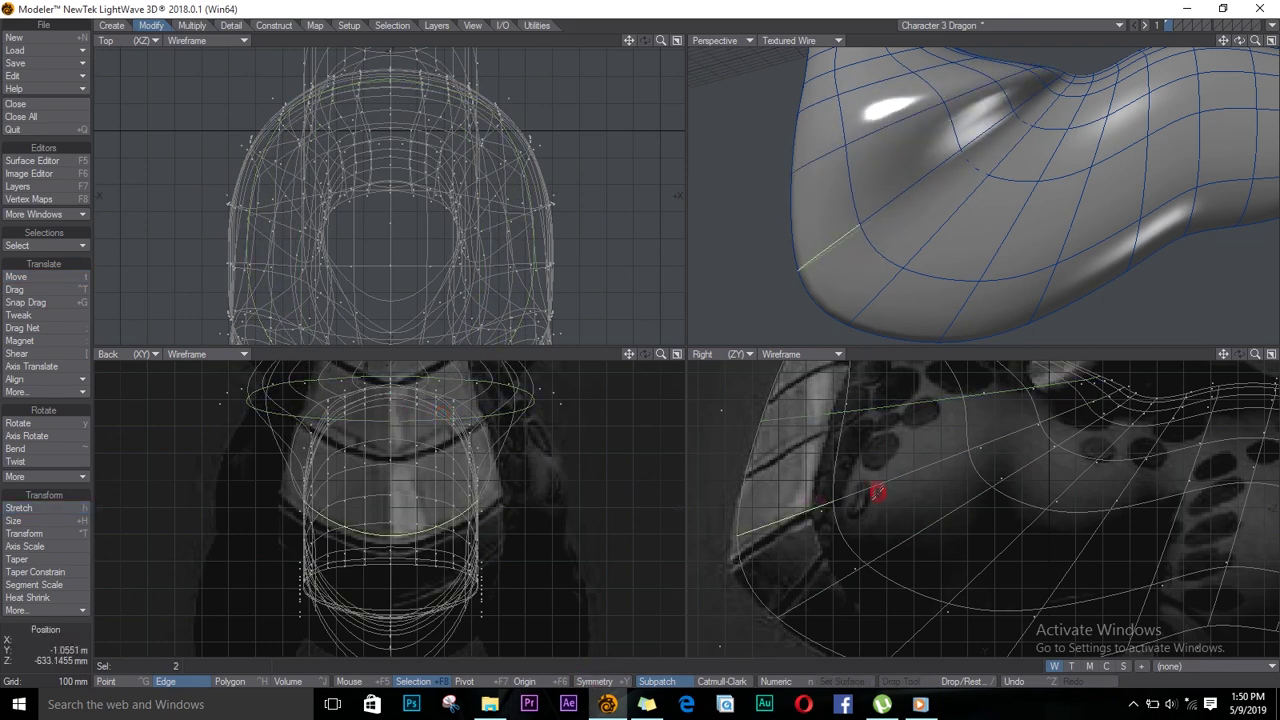
left_click(52, 246)
key("h")
key("ctrl+z")
left_click_drag(388, 459, 447, 458)
Select the lower chest edge loop and stretch it to 220% width and 95% height in the Back view
key("slash")
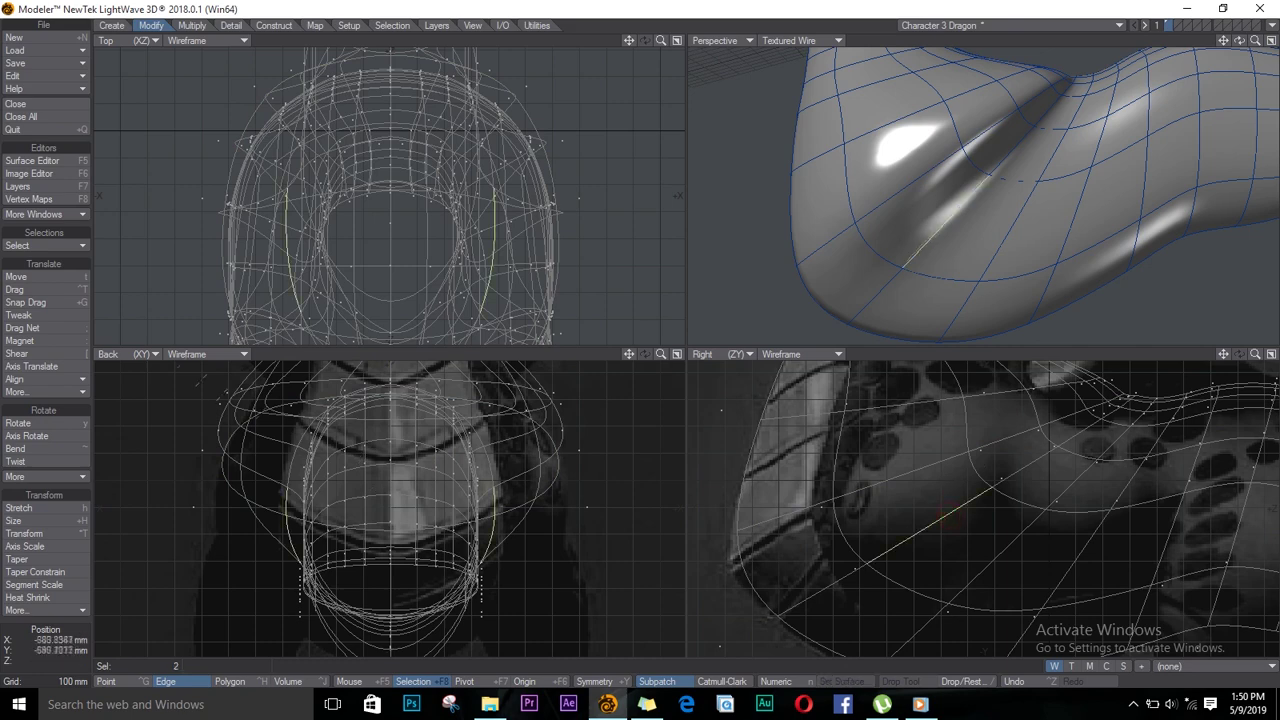
left_click(62, 248)
key("h")
left_click_drag(394, 508, 469, 507)
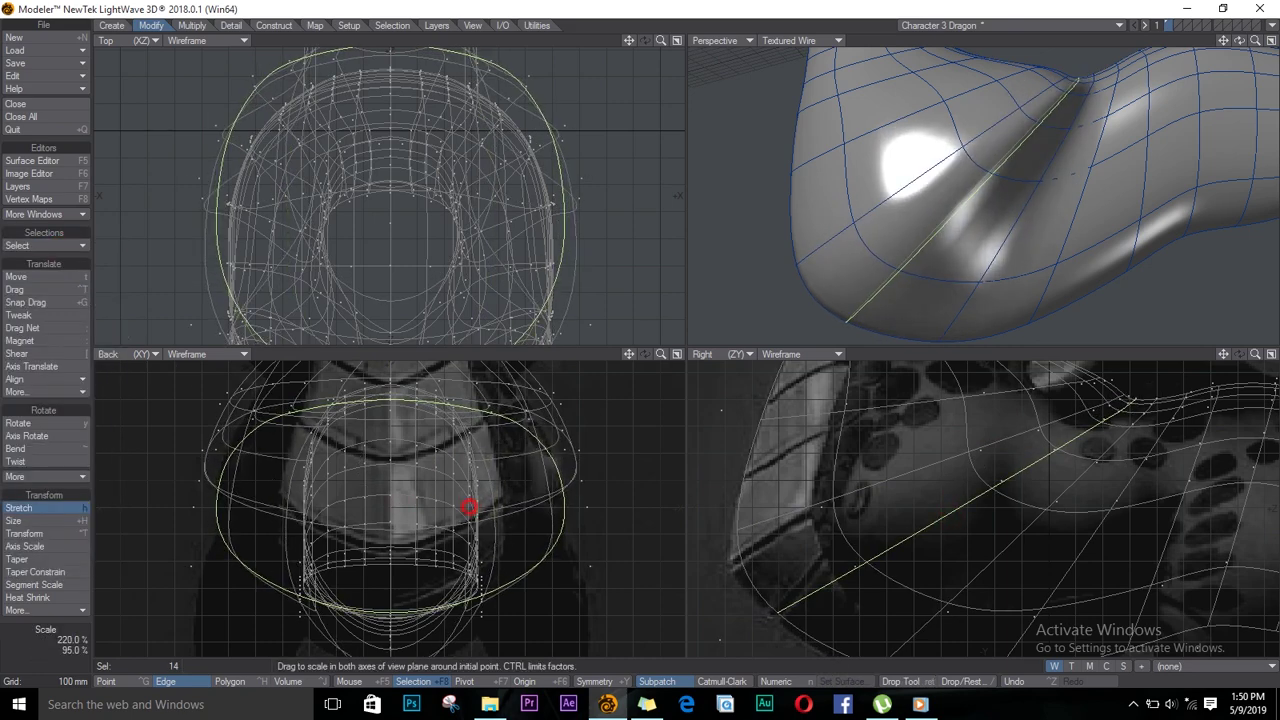
key("space")
Select the next edge loop behind the chest, at the belly, and stretch it wider in the Back view
key("slash")
left_click(52, 245)
left_click(54, 304)
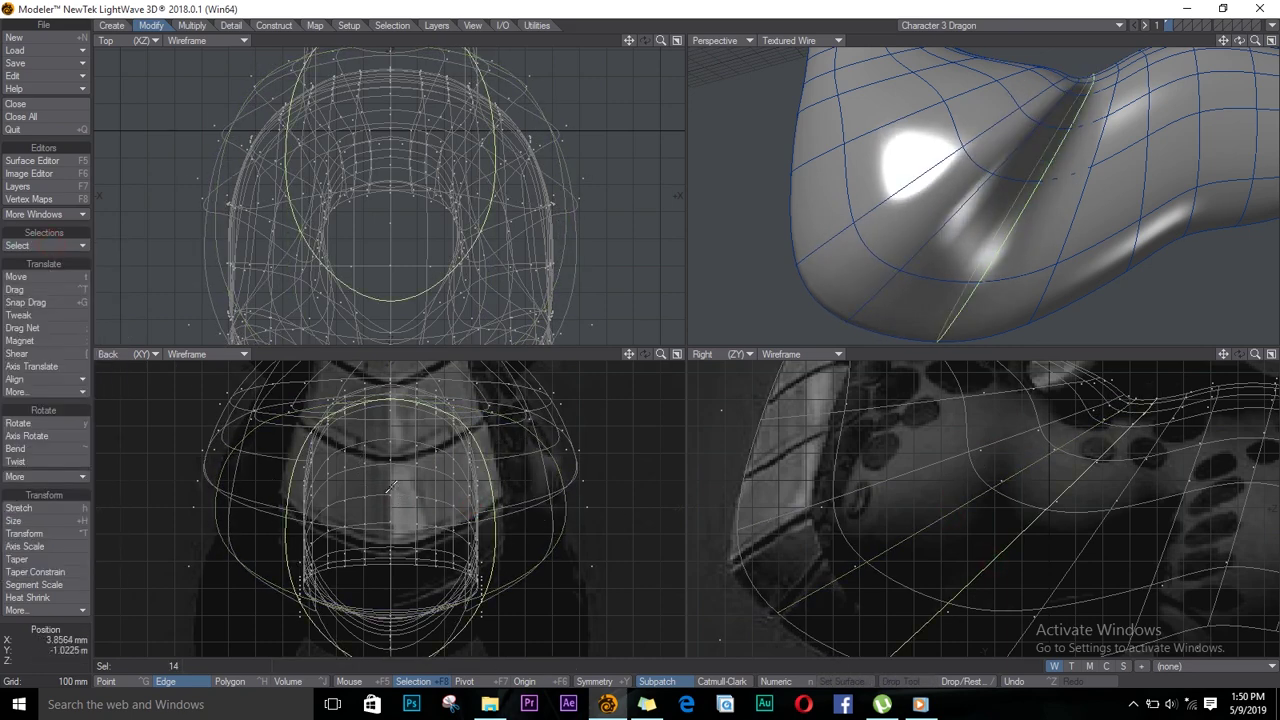
key("h")
left_click_drag(379, 512, 447, 510)
left_click_drag(416, 563, 445, 502, "alt")
key("space")
Widen the next edge loops toward the hips in the Back view, stretching the rearmost to 228% width and 109% height
key("slash")
left_click(1073, 478)
left_click(50, 245)
left_click(54, 304)
key("h")
left_click_drag(445, 502, 471, 495, "ctrl+alt")
key("space")
key("slash")
key("h")
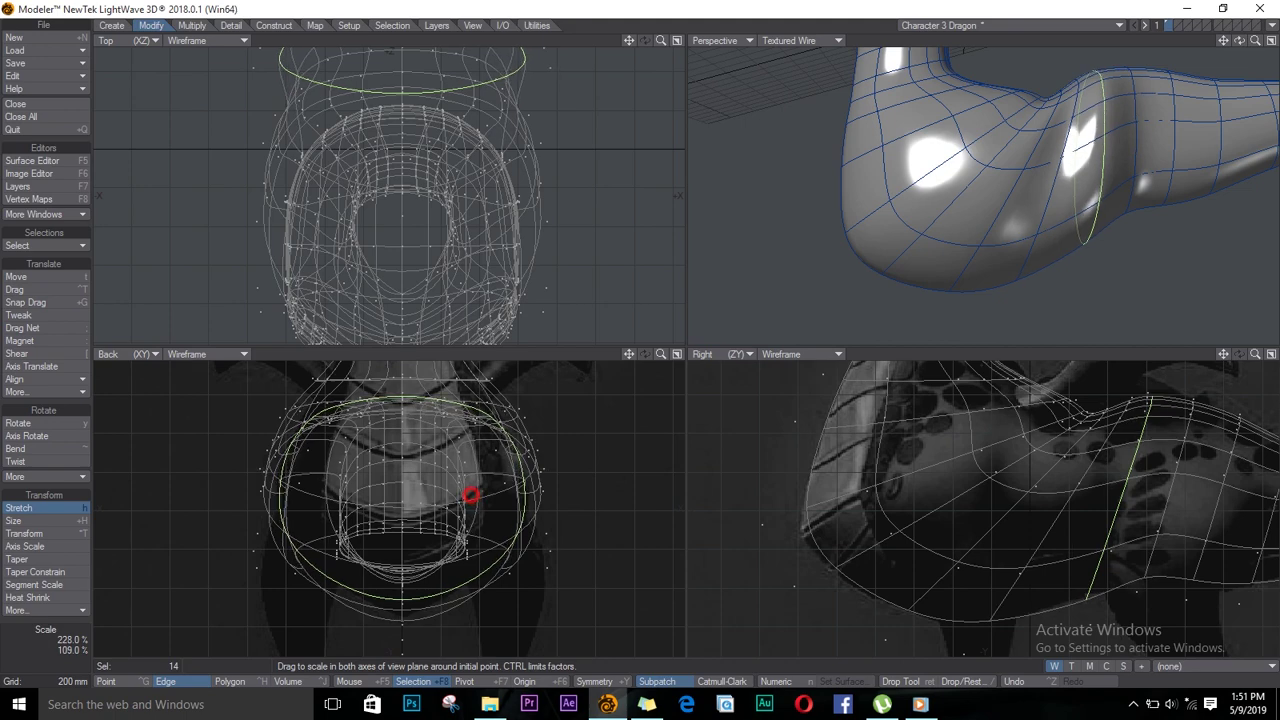
Select the next edge loop at the hips and stretch it to 184% width and 111% height in the Back view
key("space")
key("slash")
left_click(46, 245)
left_click(45, 366)
key("h")
left_click_drag(404, 463, 456, 454)
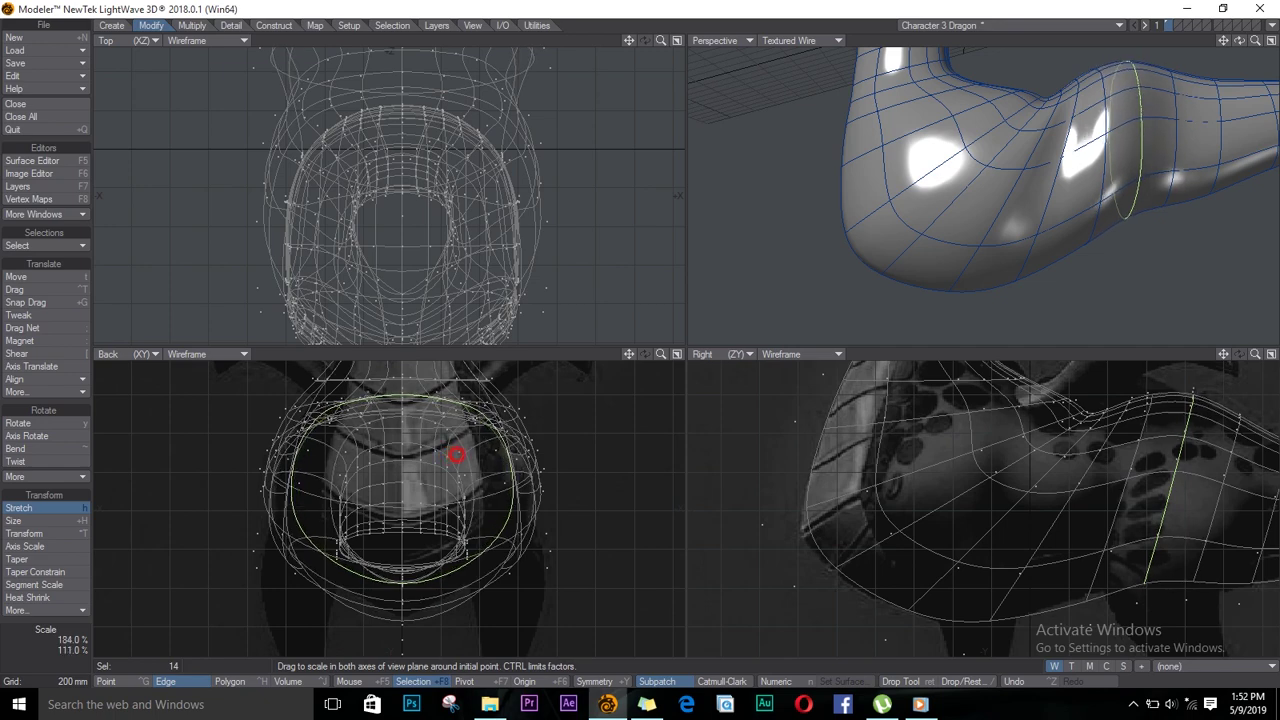
Select the belly edge loop ahead of the hips and adjust its width with Stretch in the Back view
left_click_drag(1239, 41, 628, 48)
key("slash")
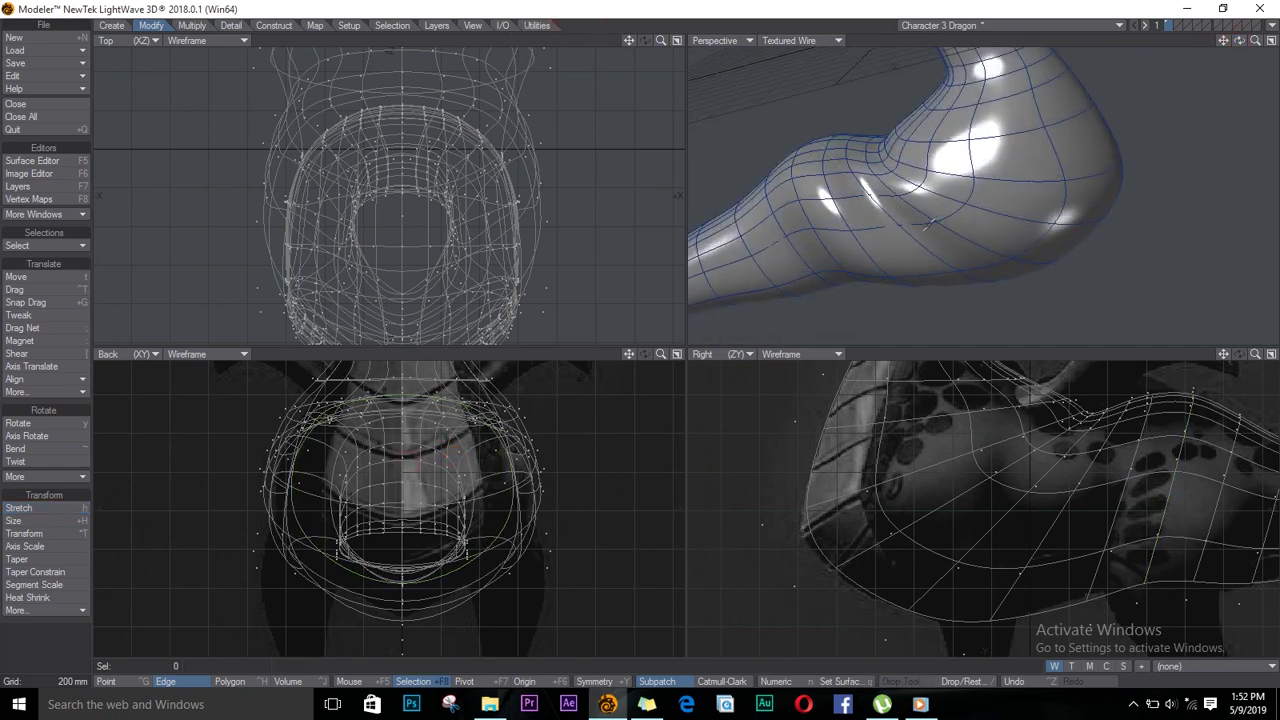
left_click(46, 248)
left_click_drag(1239, 41, 590, 60)
key("h")
mouse_move(385, 483)
left_mouse_down()
mouse_move(409, 483)
mouse_move(385, 484)
left_mouse_up()
left_click_drag(478, 197, 430, 219, "ctrl+alt")
key("slash")
Select the edge loop between the belly and the hips and stretch it narrower in the Back view
left_click(1025, 245)
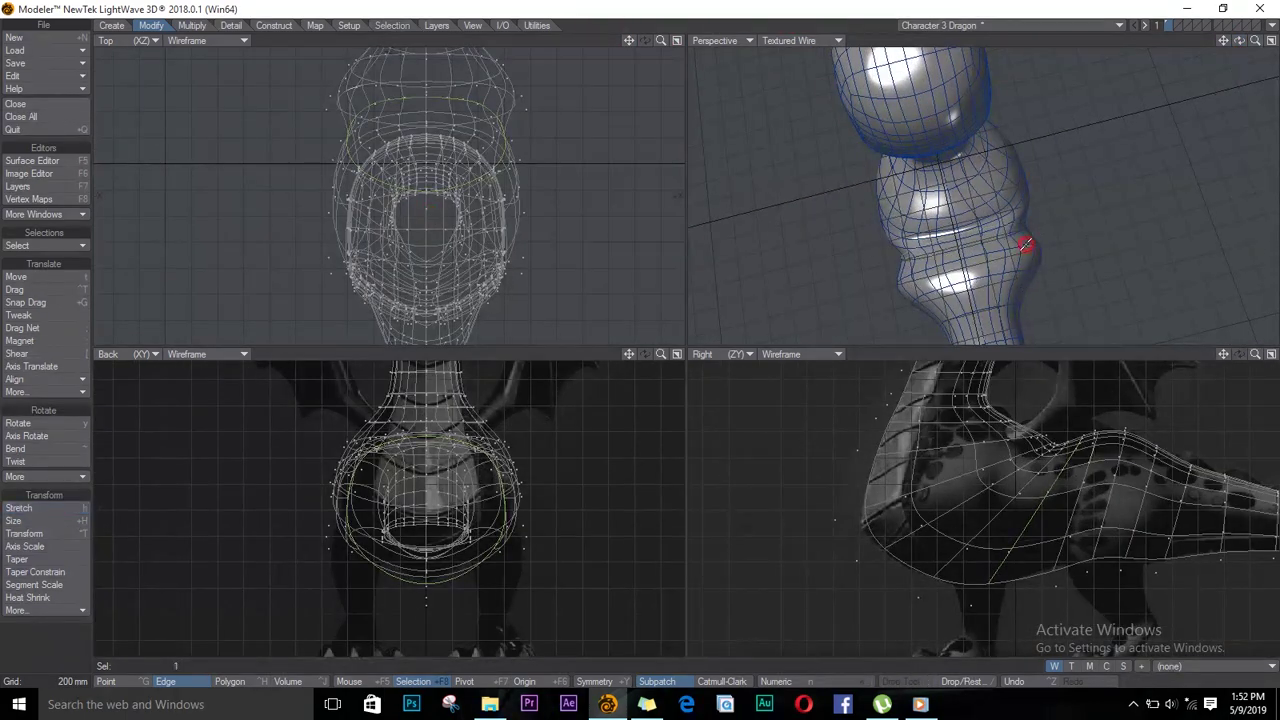
left_click(46, 247)
key("h")
left_click_drag(456, 492, 420, 498)
left_click_drag(1239, 42, 770, 122)
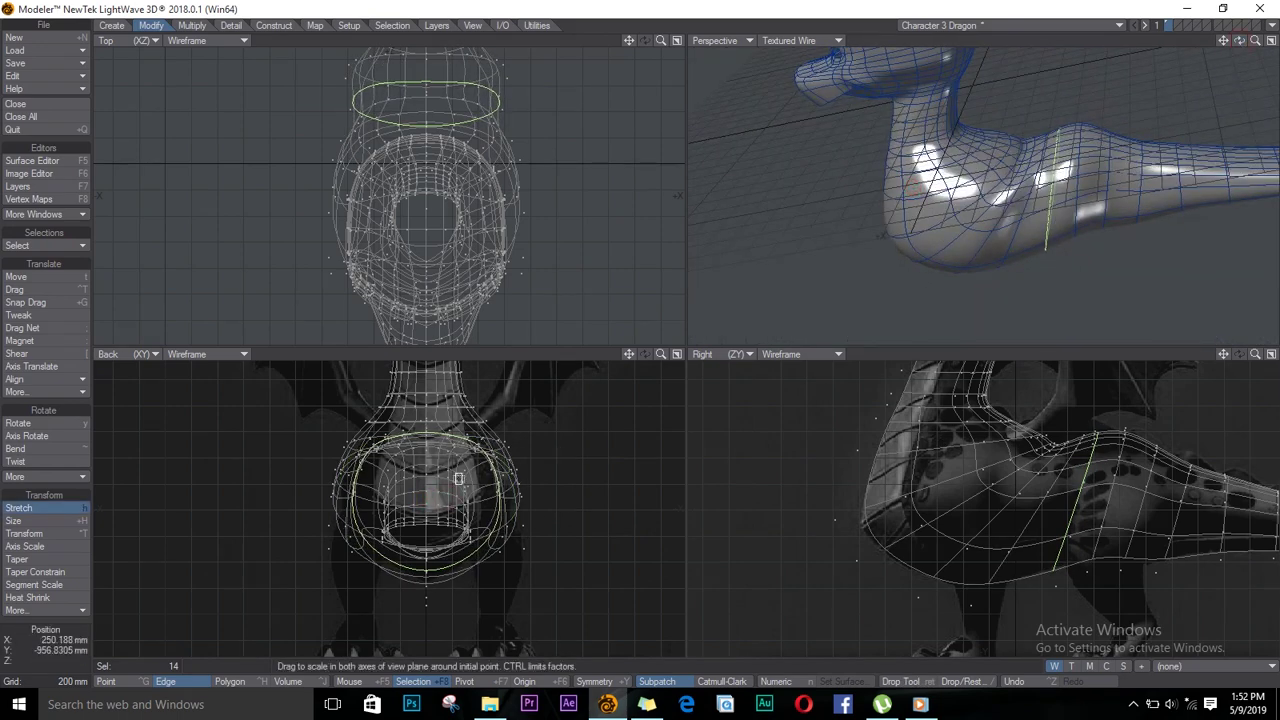
left_click_drag(451, 473, 443, 474)
key("t")
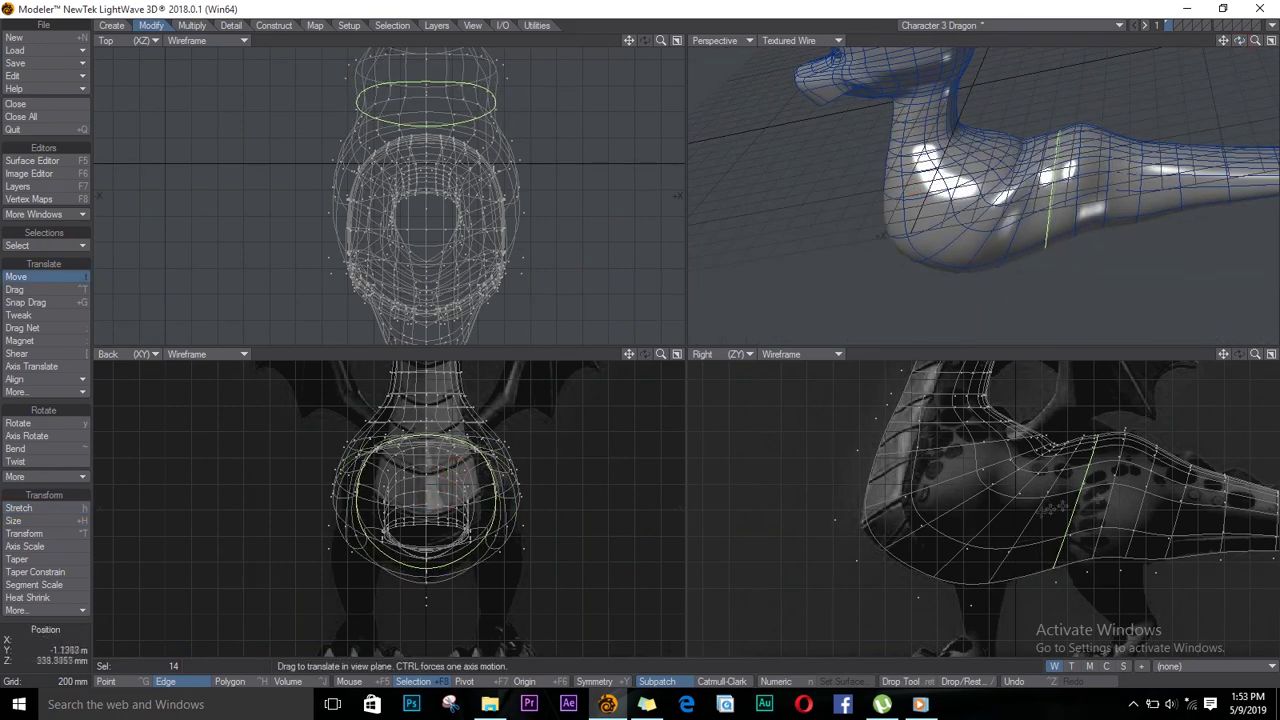
key("slash")
Select the hip edge loop and the loop behind it in turn, stretching each one wider in the Back view
left_click(40, 245)
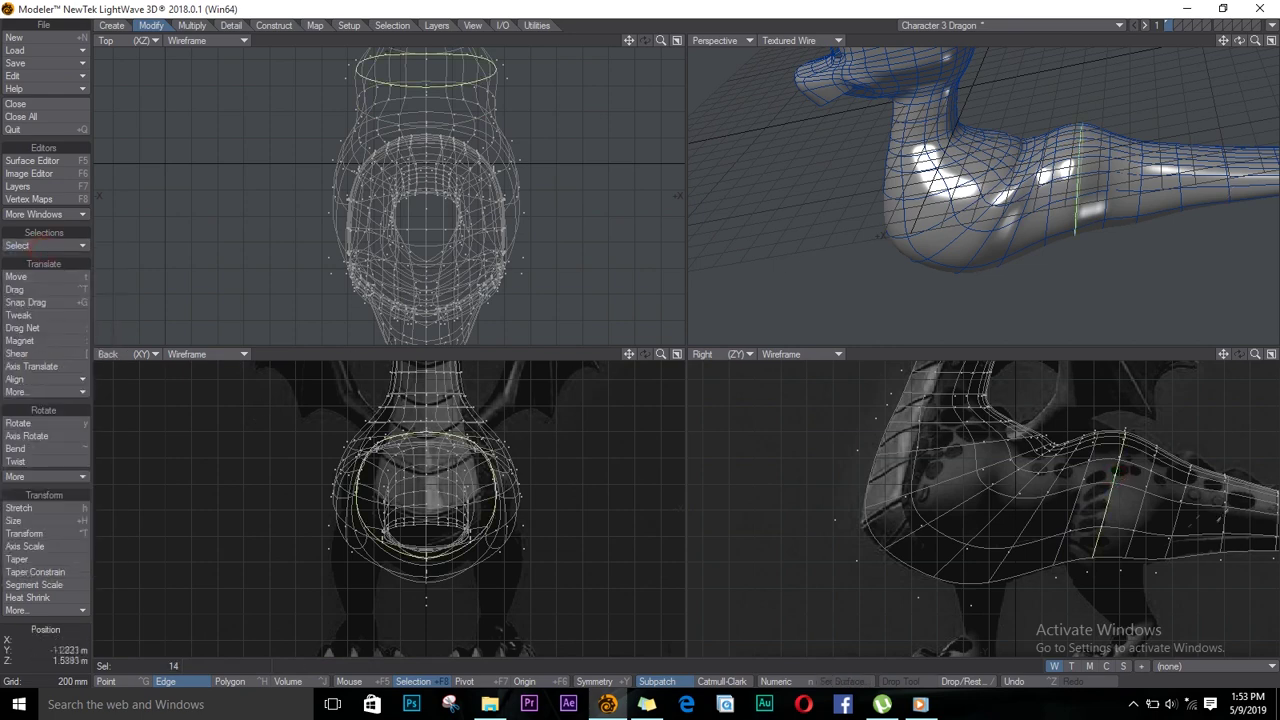
left_click_drag(500, 134, 476, 269, "alt")
key("h")
left_click_drag(400, 485, 411, 483)
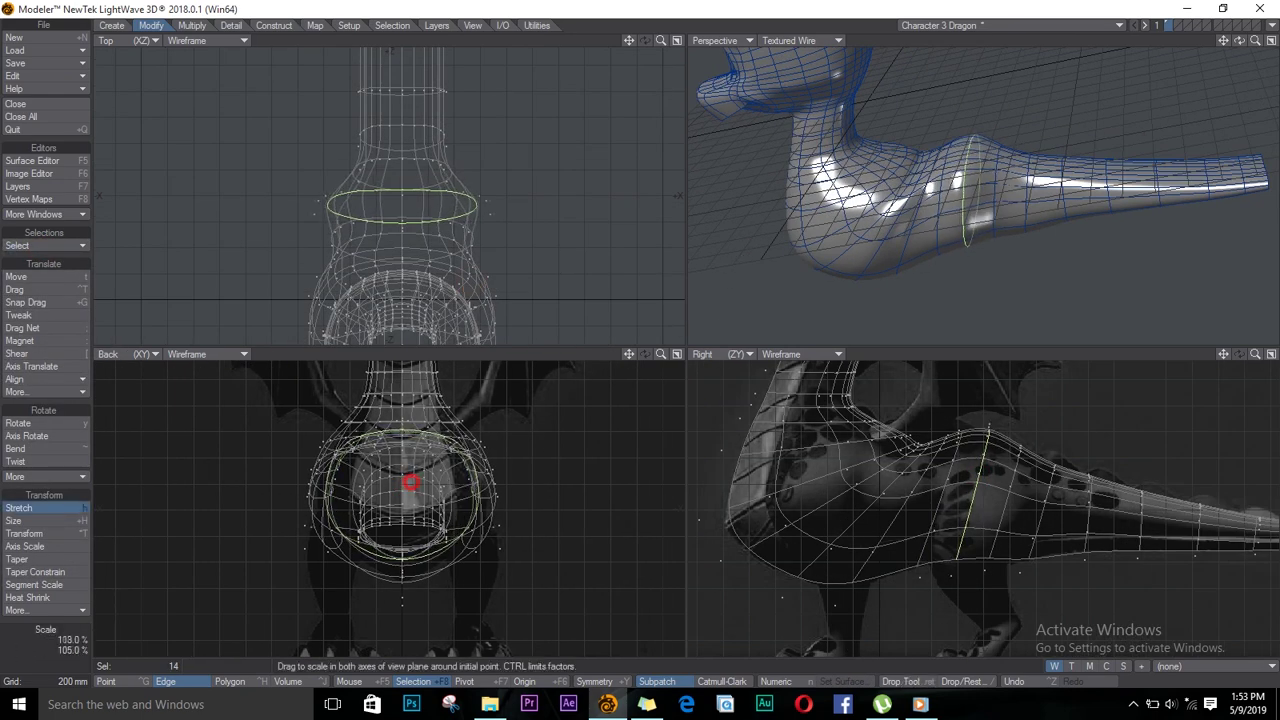
key("slash")
left_click(40, 245)
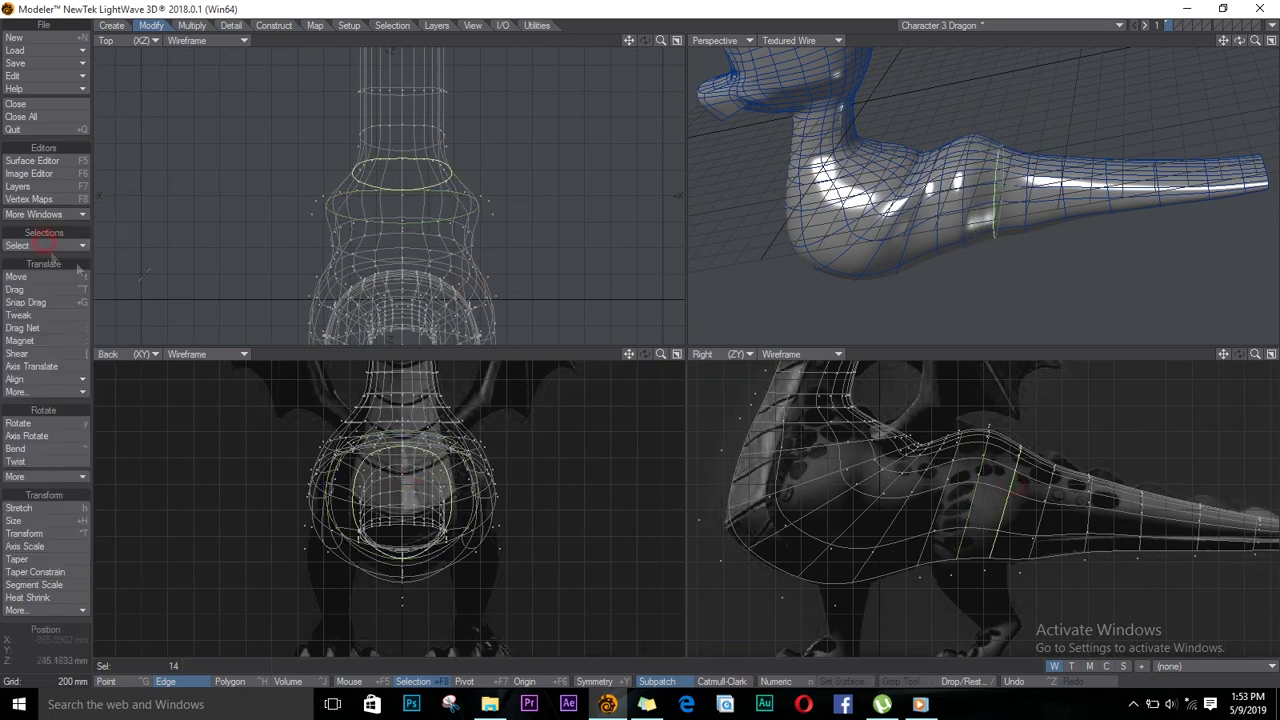
key("h")
left_click_drag(412, 494, 457, 491)
Select the next two edge loops toward the tail base in turn and stretch them wider to taper the hips into the tail
key("slash")
left_click(386, 152)
left_click(64, 248)
left_click(66, 253)
key("h")
key("slash")
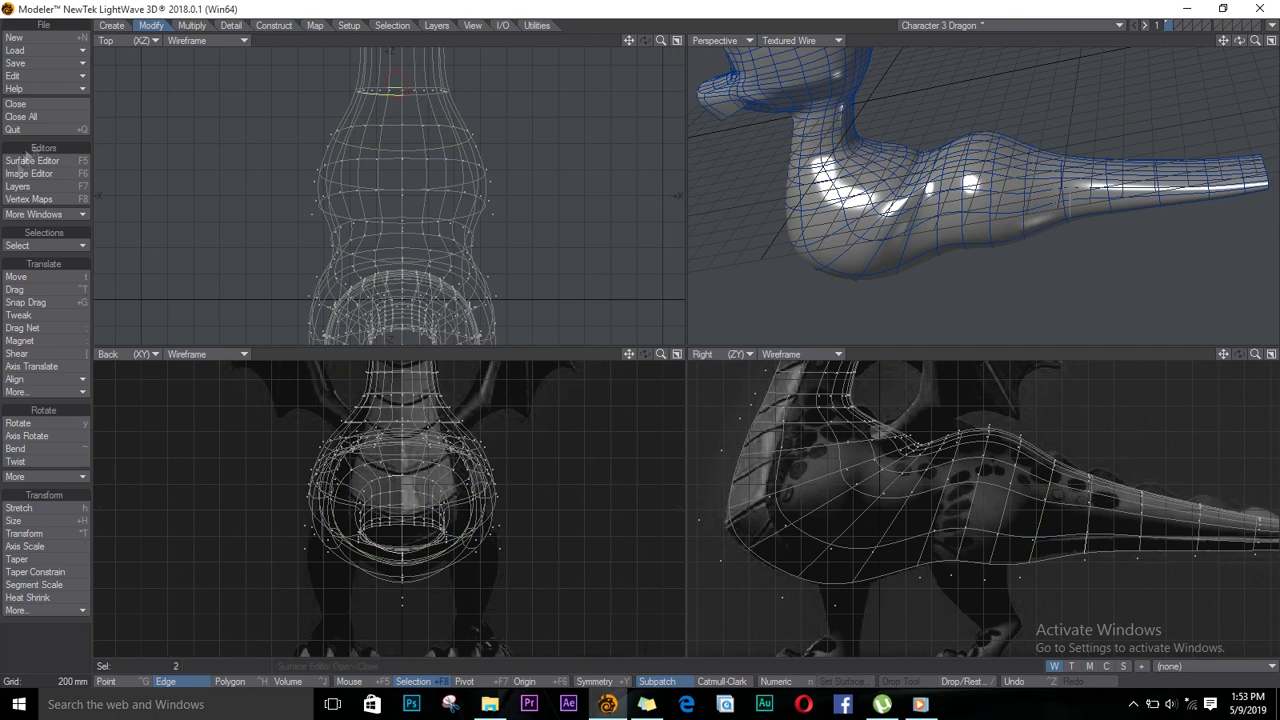
left_click(46, 246)
left_click(47, 249)
key("h")
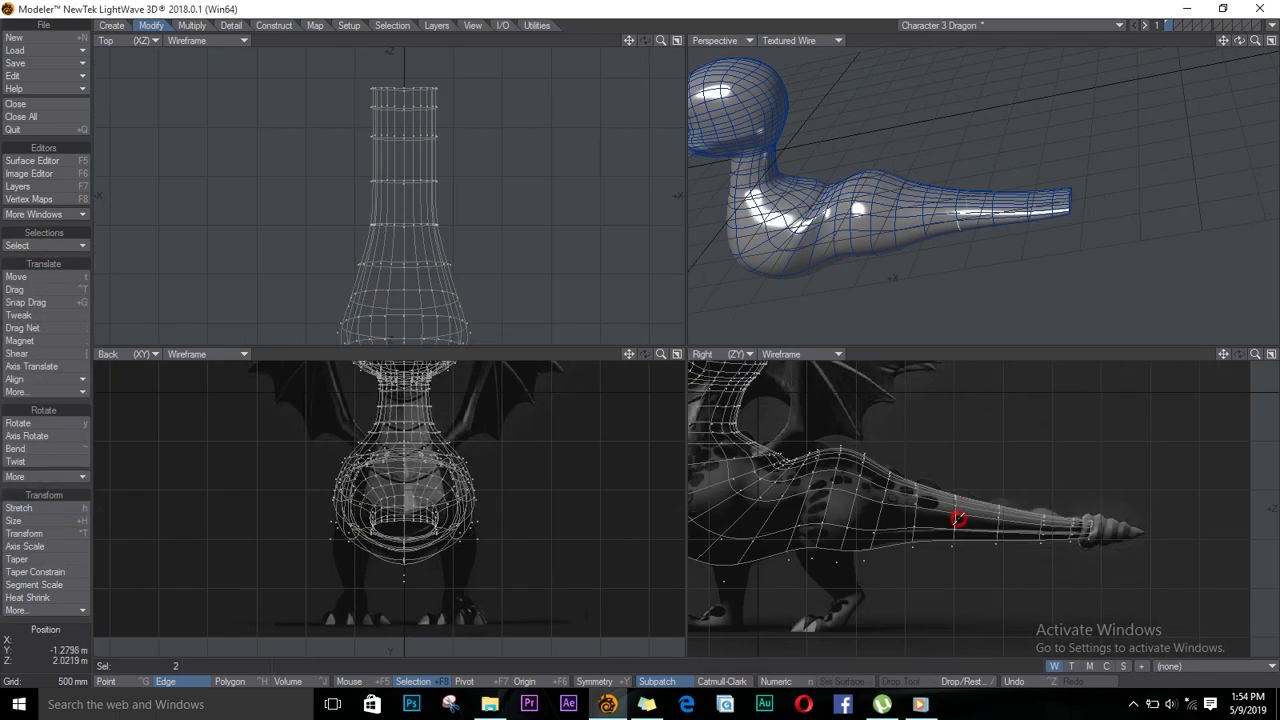
Select the mid-tail edge loop and the one behind it in turn, stretching each narrower to taper the tail
key("h")
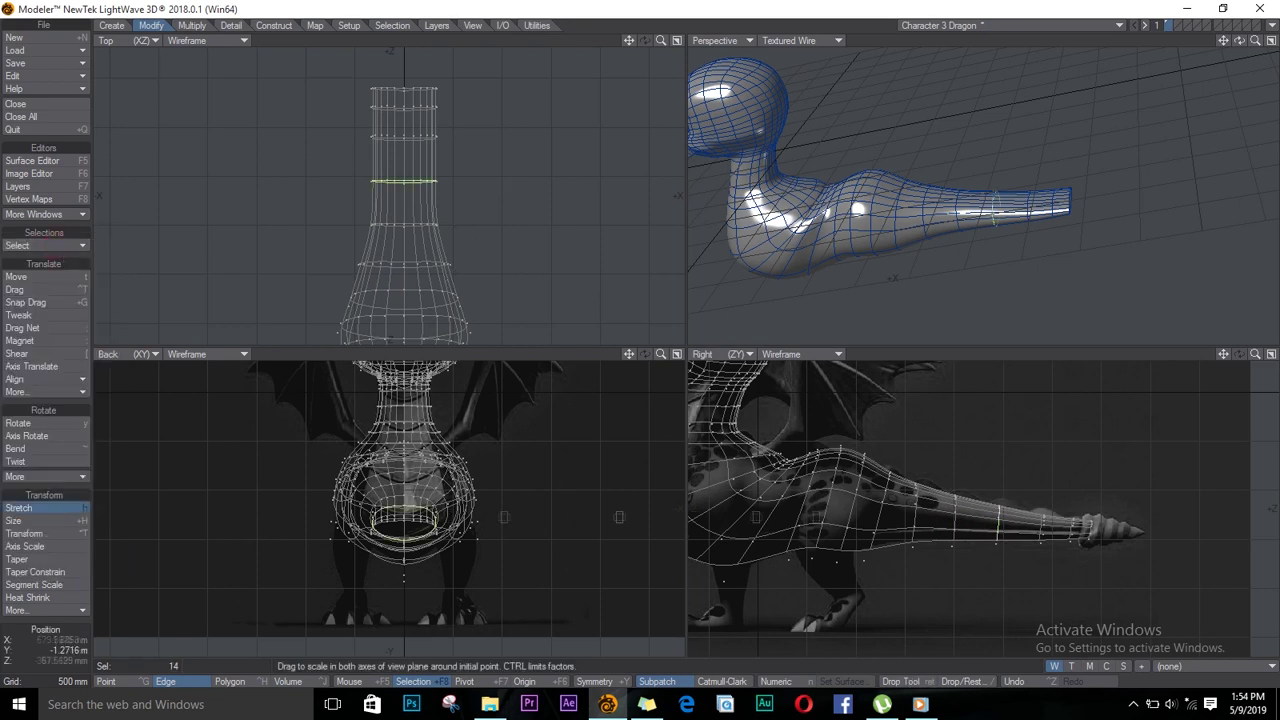
left_click_drag(422, 518, 365, 520)
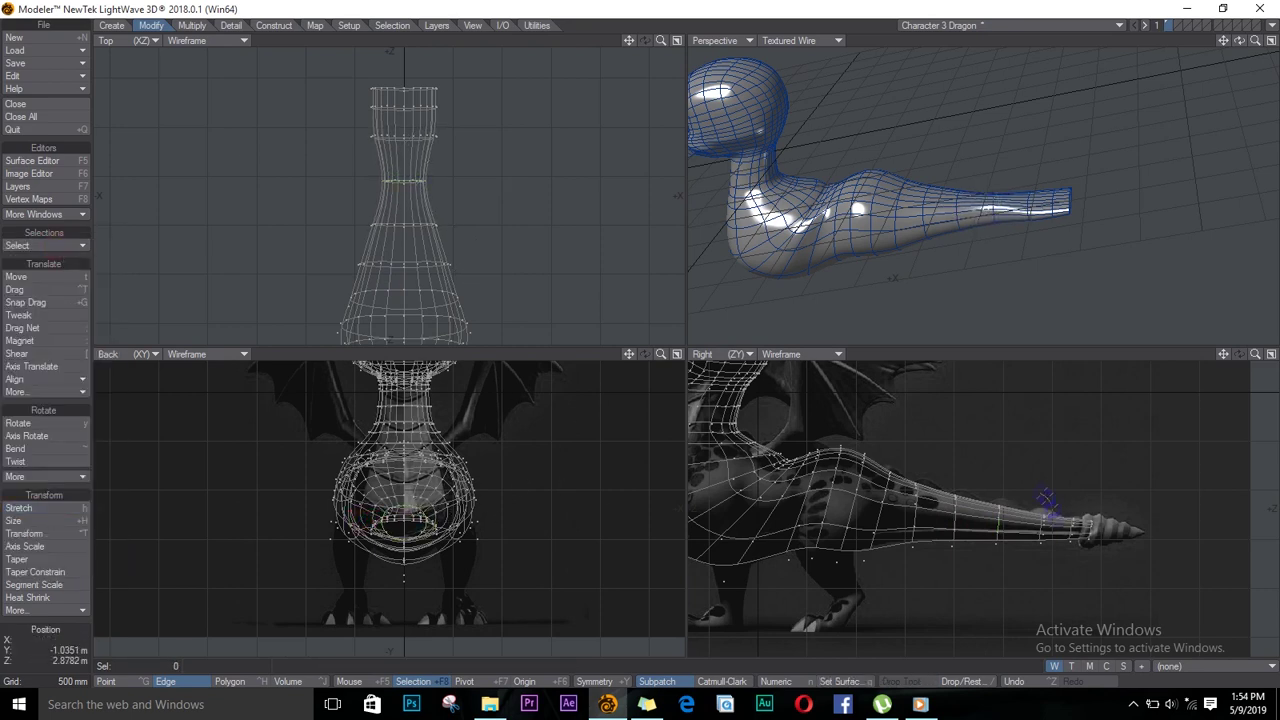
right_click_drag(1045, 497, 1038, 504)
key("h")
left_click_drag(404, 138, 300, 140)
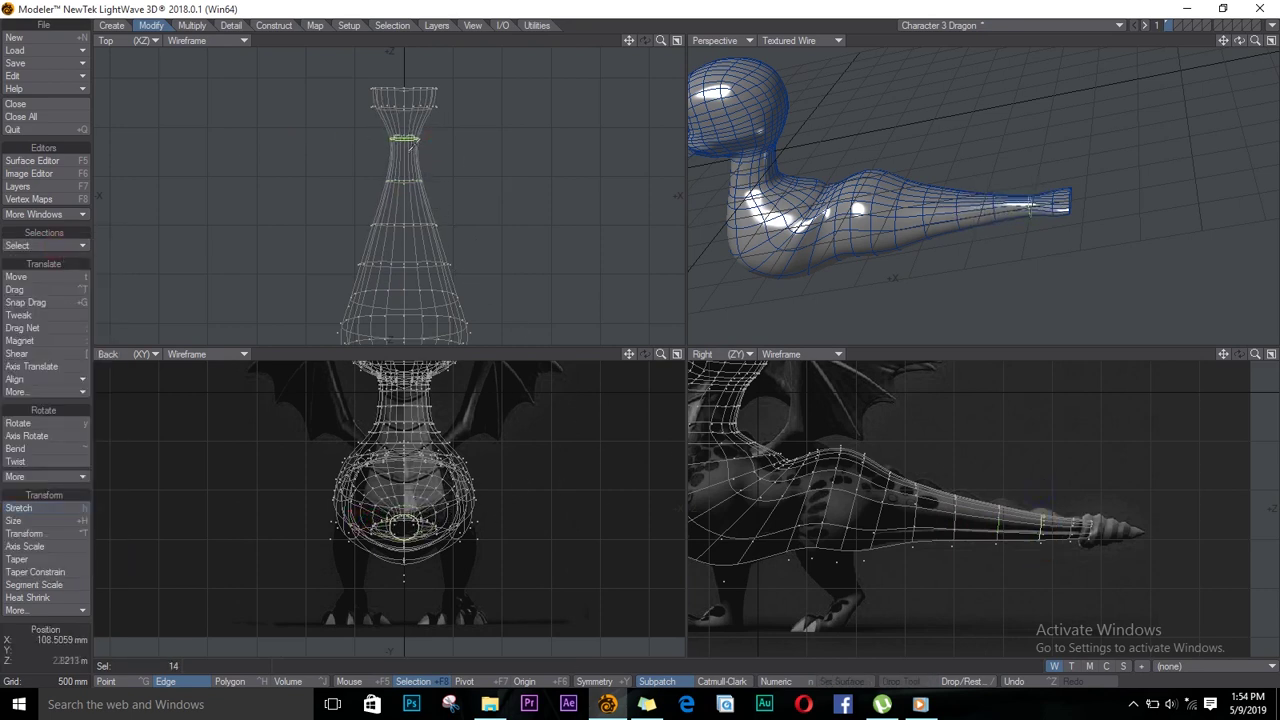
Select the last two edge loops at the tail end in turn and stretch them narrower in the Top view
right_click_drag(1075, 497, 1090, 530)
key("slash")
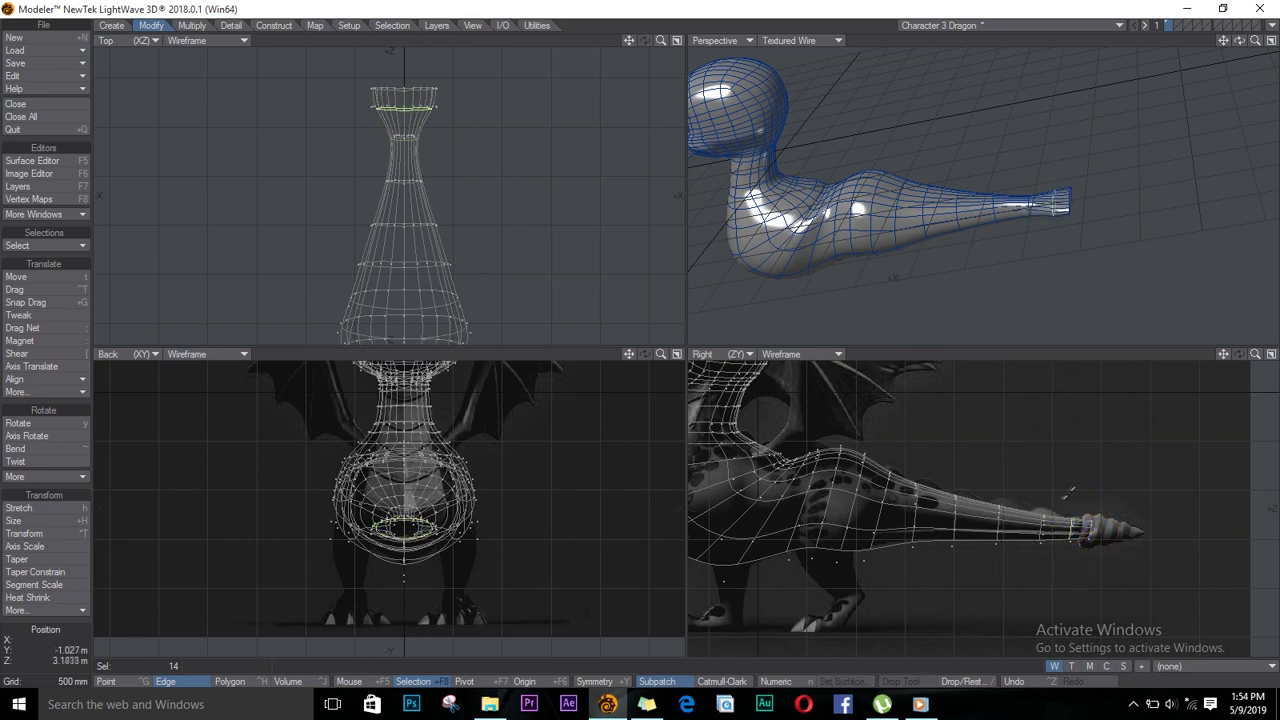
key("h")
left_click_drag(416, 116, 307, 117)
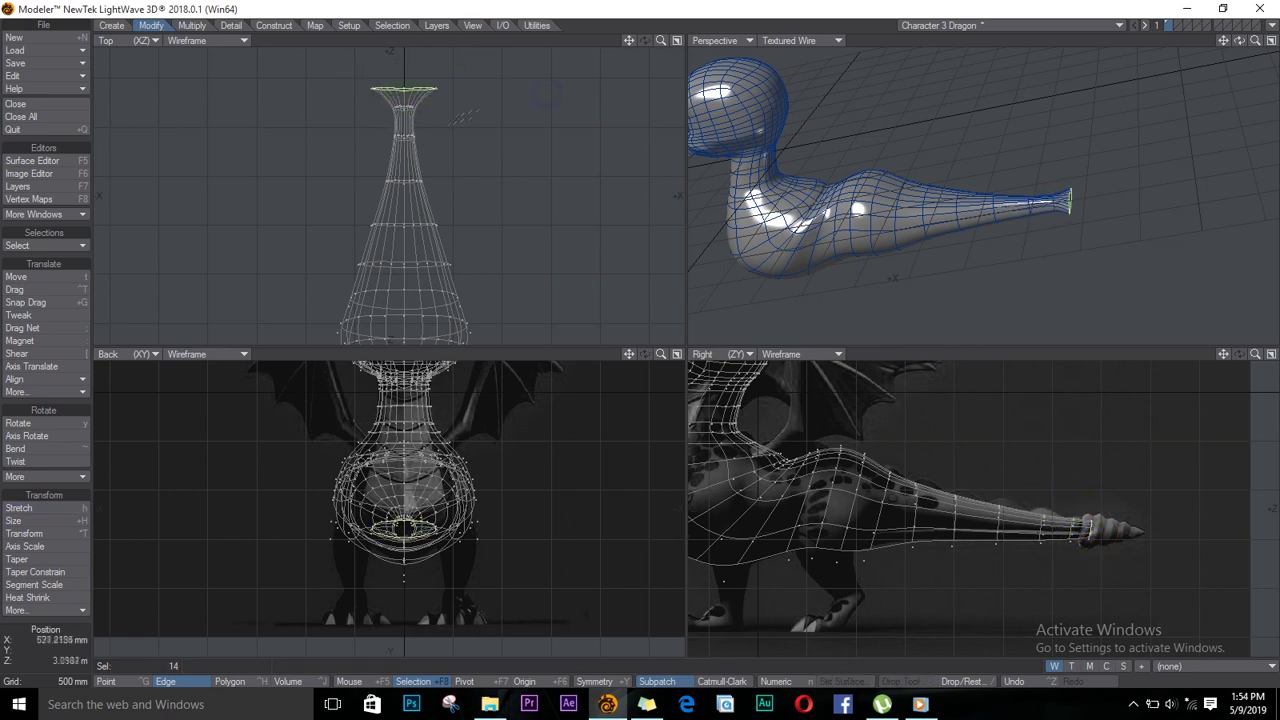
key("h")
left_click_drag(463, 117, 265, 68)
key("h")
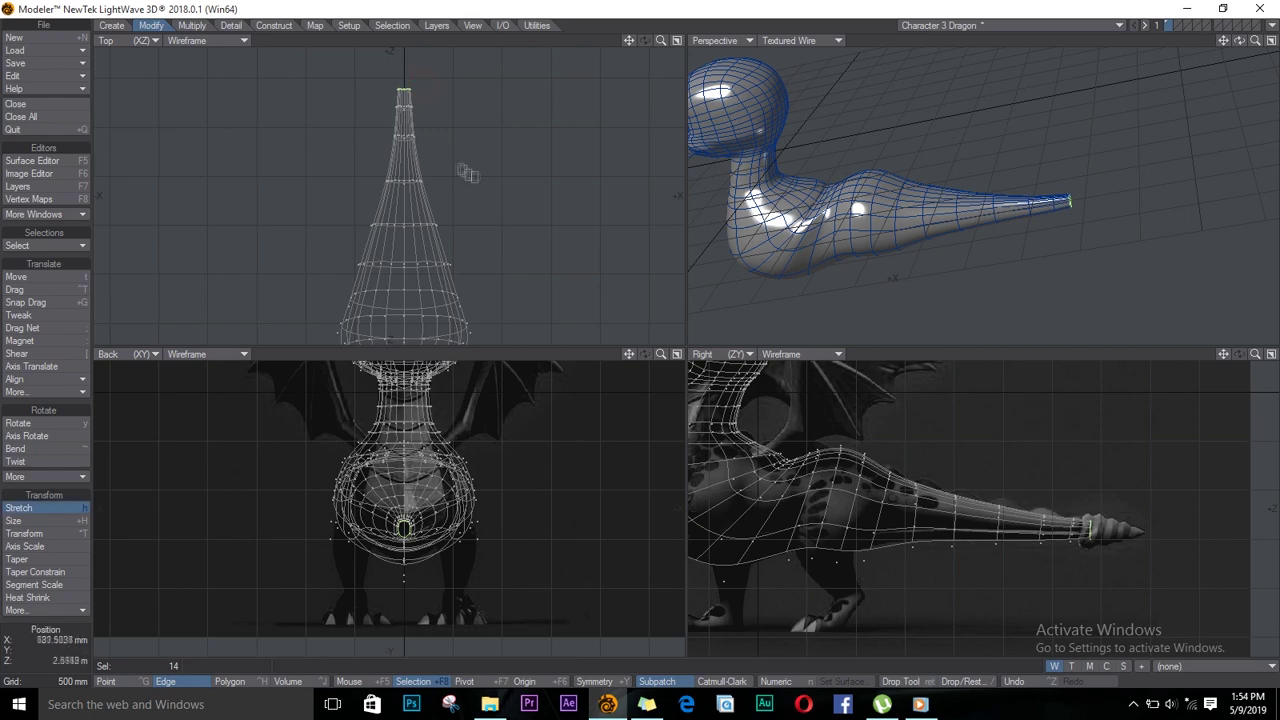
Expand the selection to the whole last tail segment and stretch it to 139% by 105% in the Top view
left_click_drag(1240, 40, 640, 110)
key("a")
scroll(1098, 235, "up", 6)
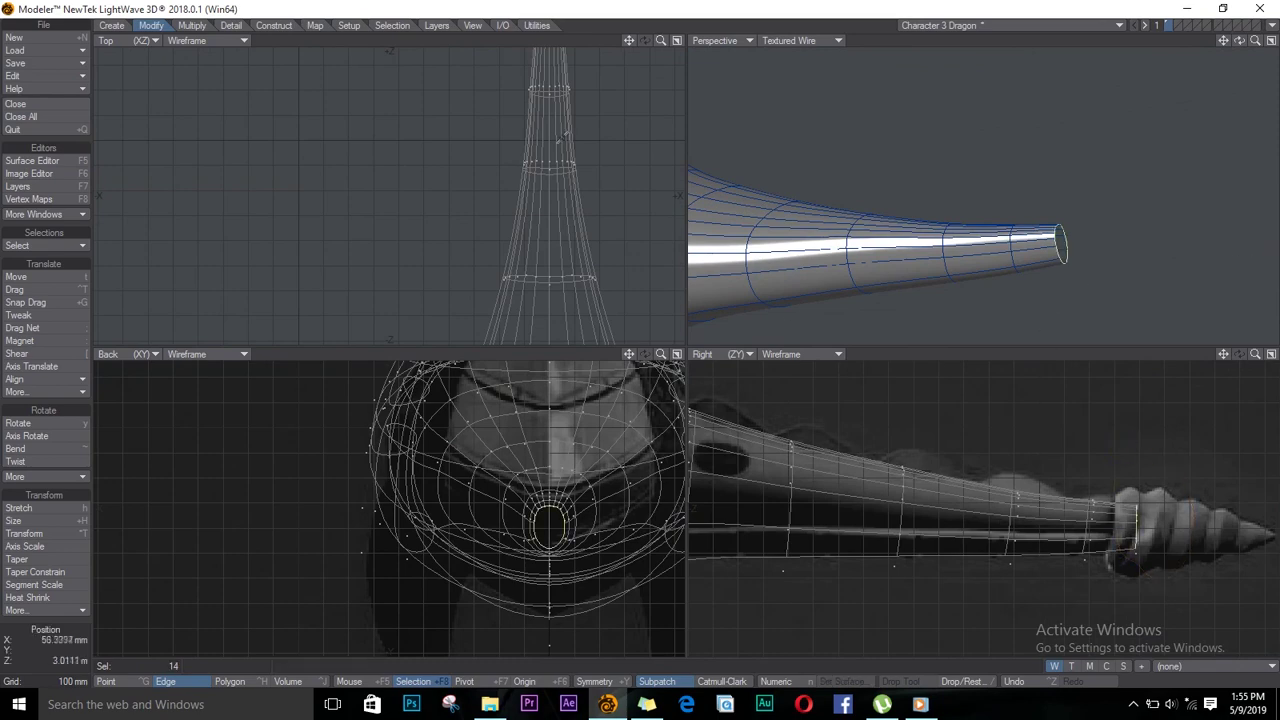
scroll(562, 137, "down", 1)
left_click_drag(562, 137, 555, 192, "alt")
key("h")
key("shift+]")
left_click_drag(538, 143, 564, 140)
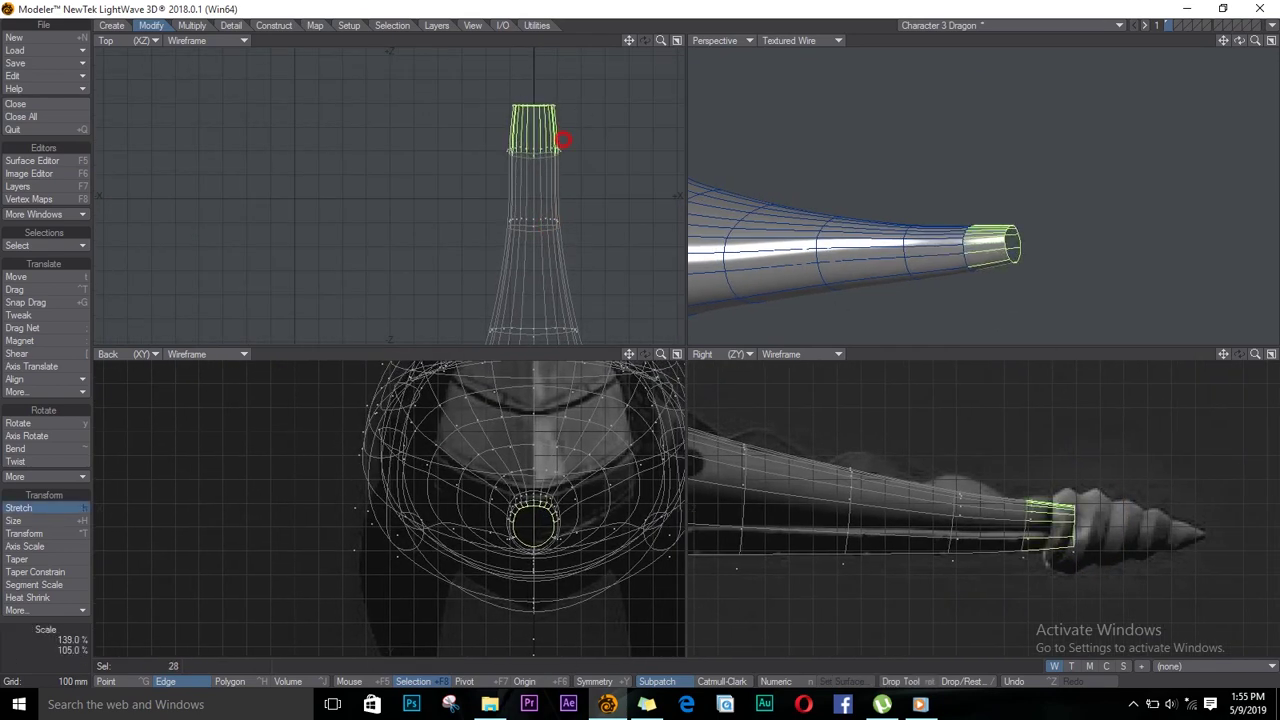
key("space")
key("slash")
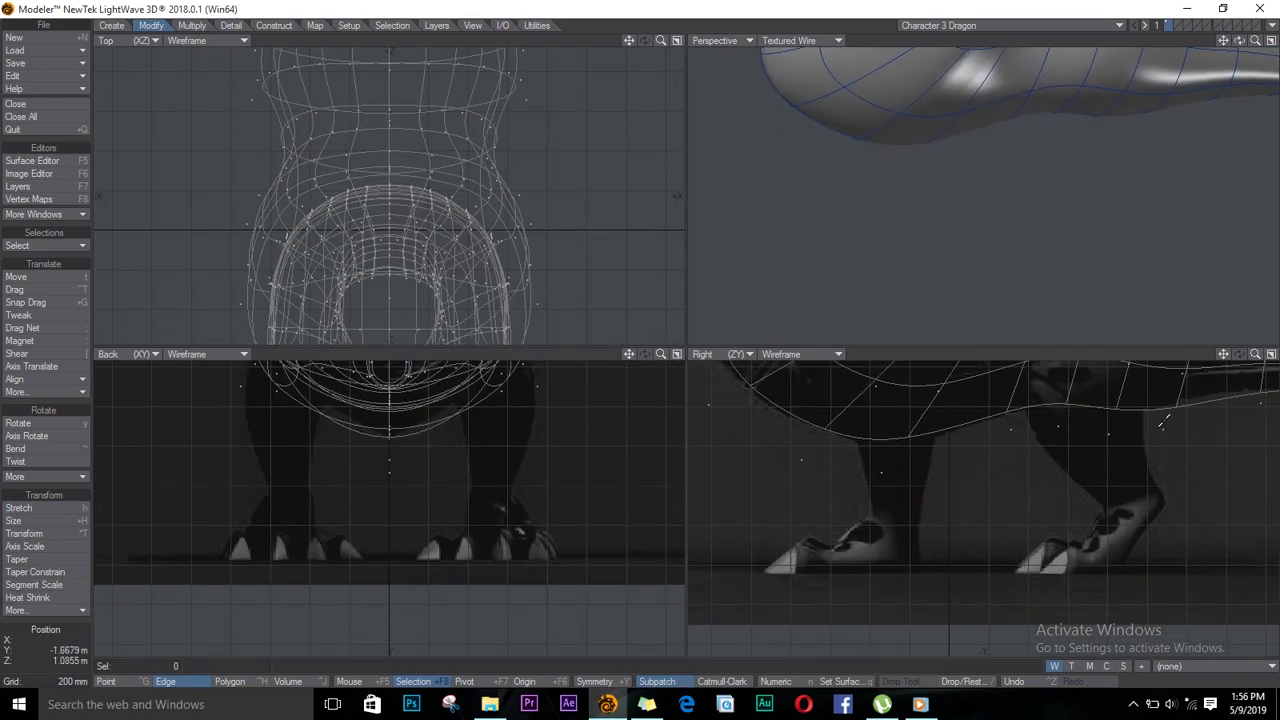
Select the block of polygons over the hind thigh on both sides of the body and delete them
left_click_drag(984, 395, 974, 465, "alt")
scroll(1023, 463, "up", 3)
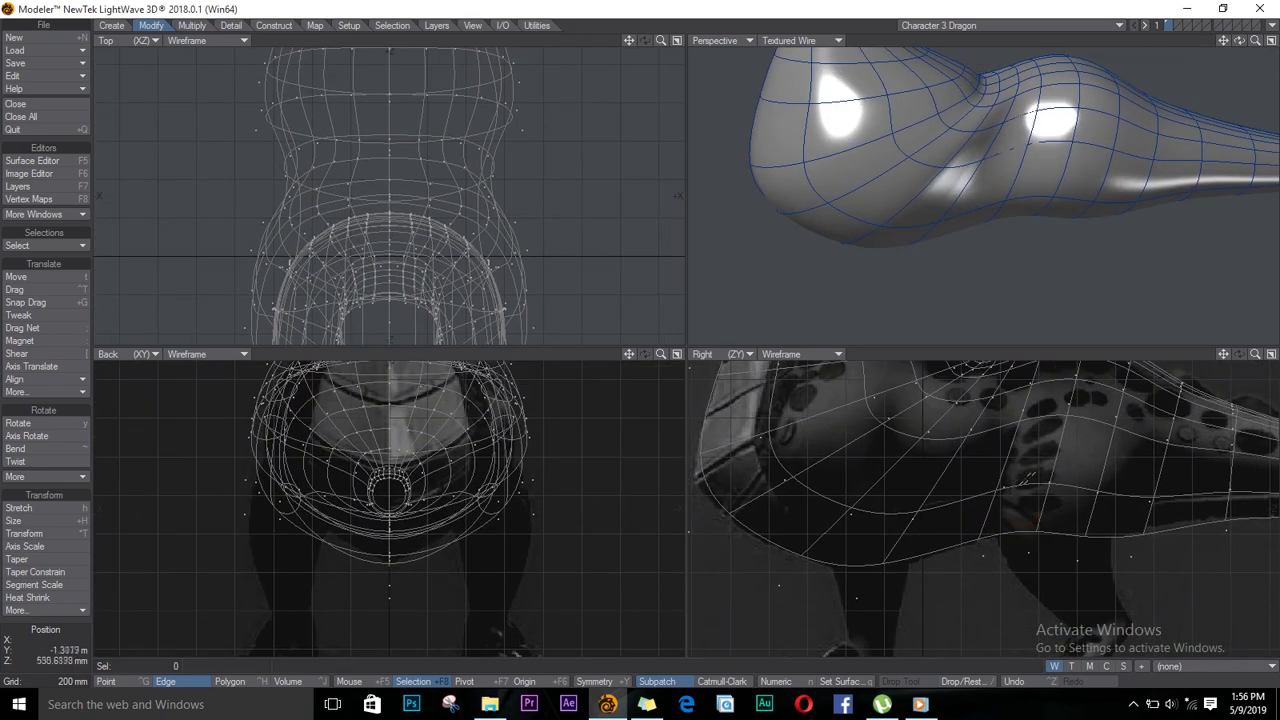
mouse_move(1037, 441)
left_mouse_down()
mouse_move(1052, 420)
mouse_move(1122, 432)
left_mouse_up()
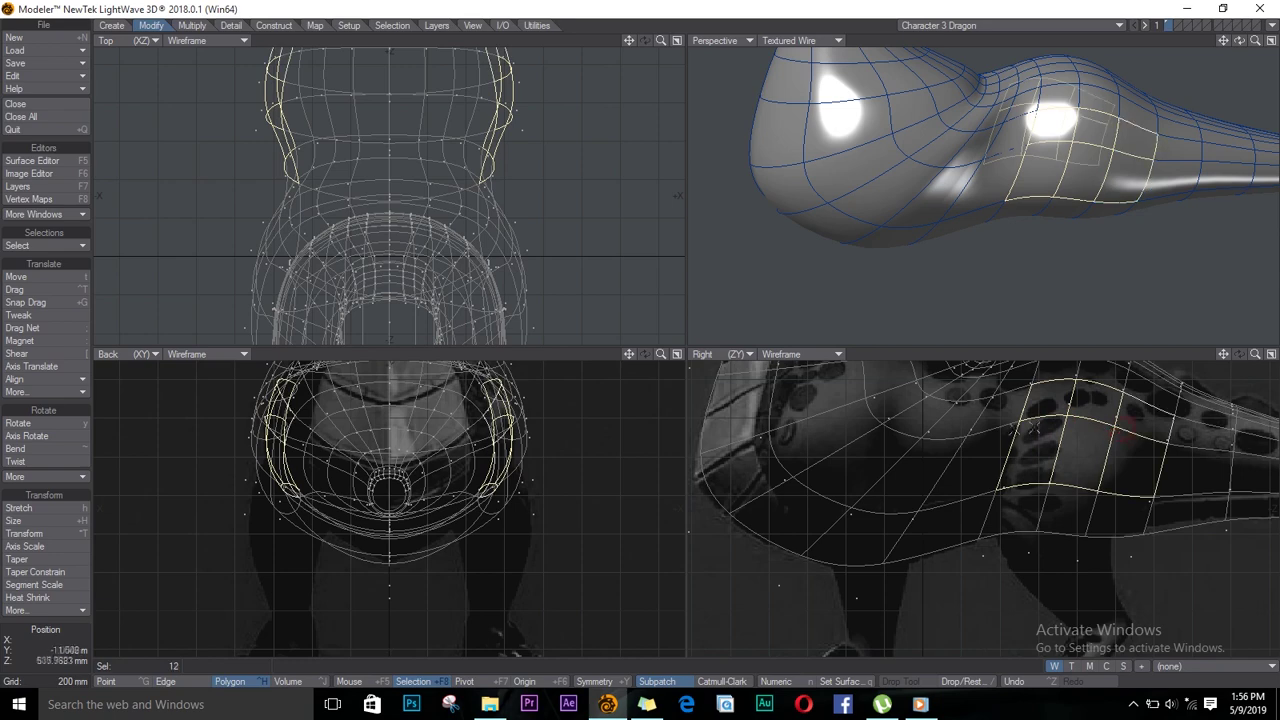
key("Delete")
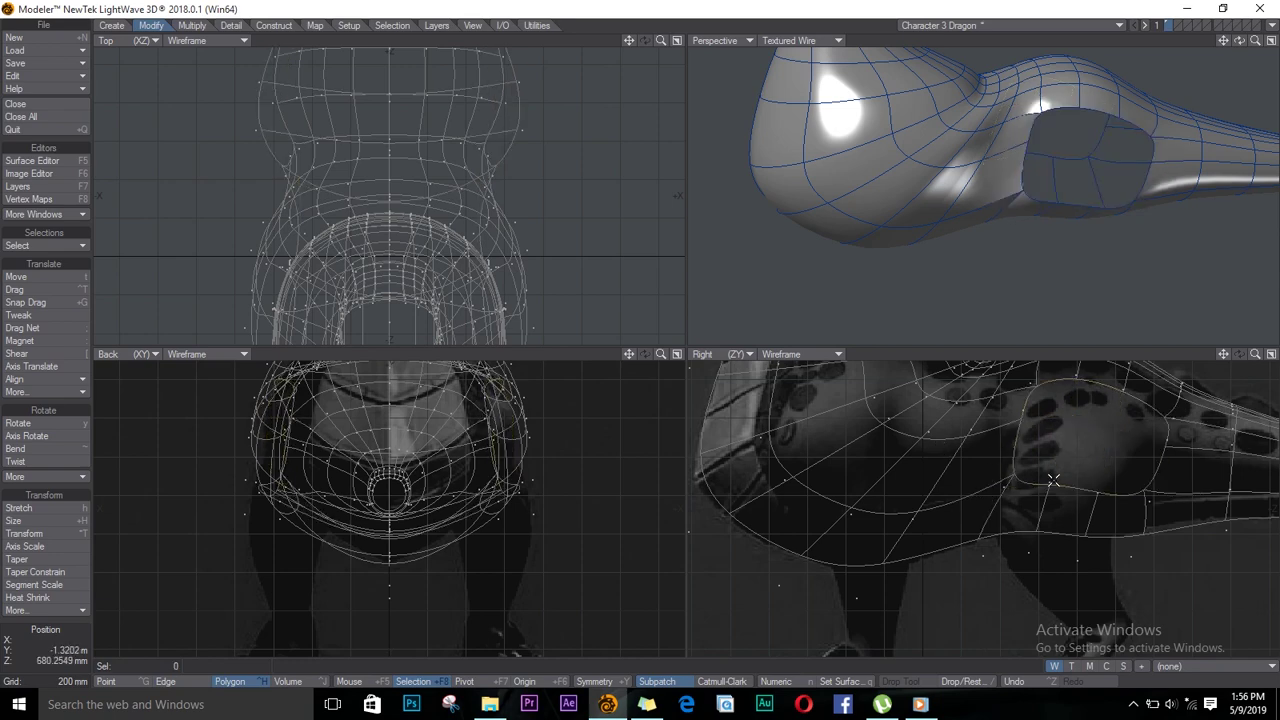
Drag the points around the hind-leg opening in the Right view to round its outline to the thigh in the reference
key("ctrl+t")
left_click_drag(1015, 479, 1043, 510)
left_click_drag(1097, 493, 1094, 509)
left_click_drag(1149, 489, 1143, 492)
mouse_move(1166, 447)
left_mouse_down()
mouse_move(1154, 452)
mouse_move(1155, 424)
left_mouse_up()
left_click_drag(1124, 389, 1126, 394)
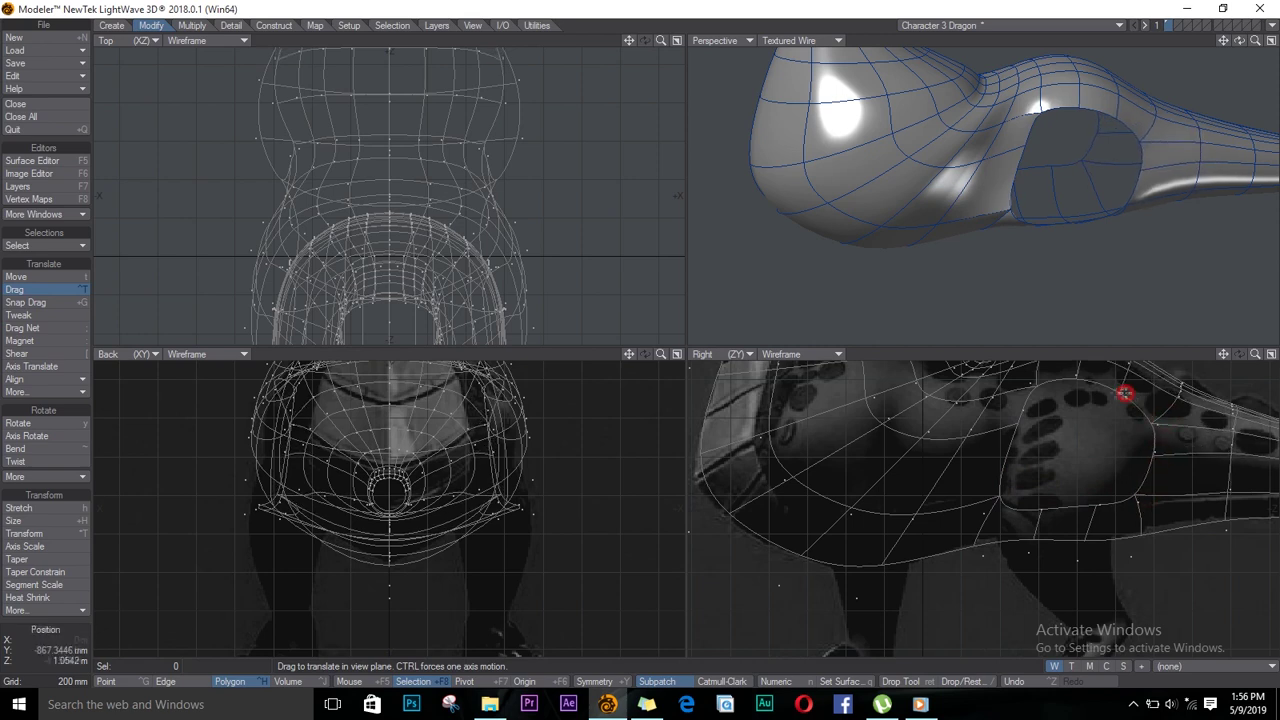
left_click_drag(1038, 388, 1040, 393)
left_click_drag(1017, 425, 1010, 429)
left_click_drag(1077, 379, 1077, 385)
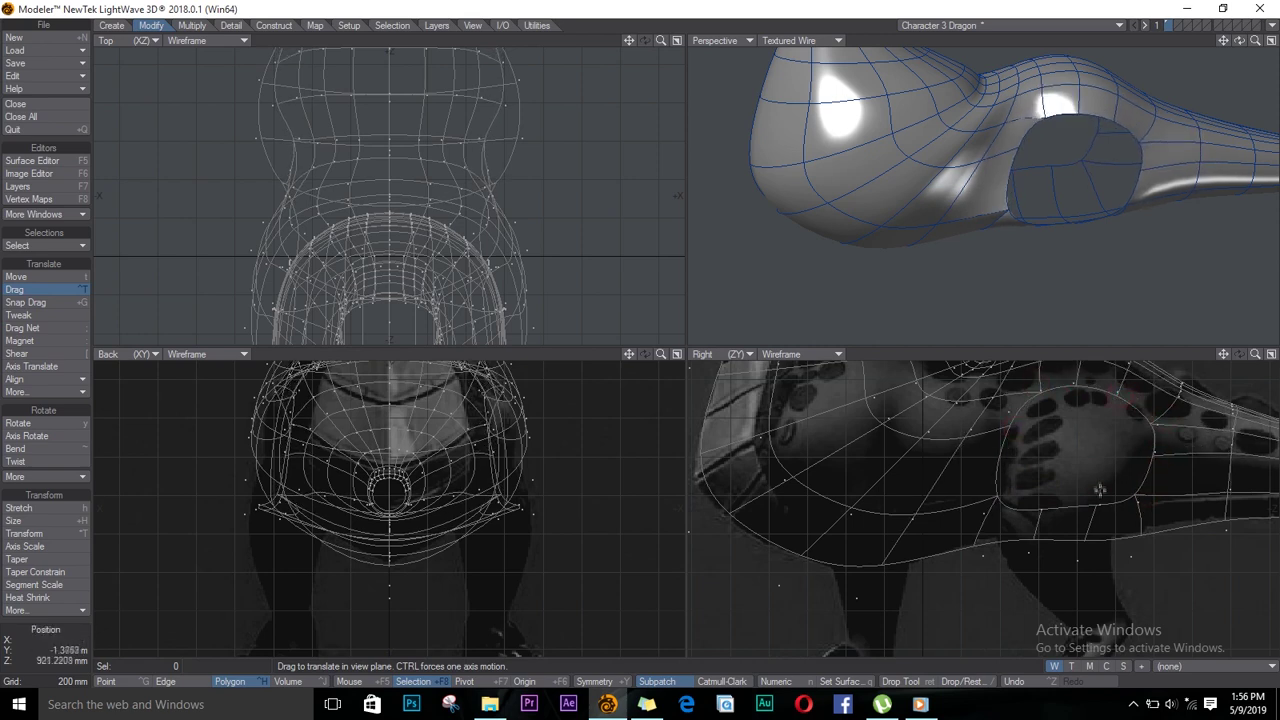
Fine-tune the lower and side points of the hind-leg opening into a more even circle in the Right view
left_click_drag(1094, 507, 1094, 518)
left_click_drag(998, 497, 1006, 471)
left_click_drag(1141, 493, 1134, 490)
left_click_drag(1153, 448, 1144, 424)
Select the edge loops around the hind-leg openings on both sides of the body
key("space")
key("space")
key("space")
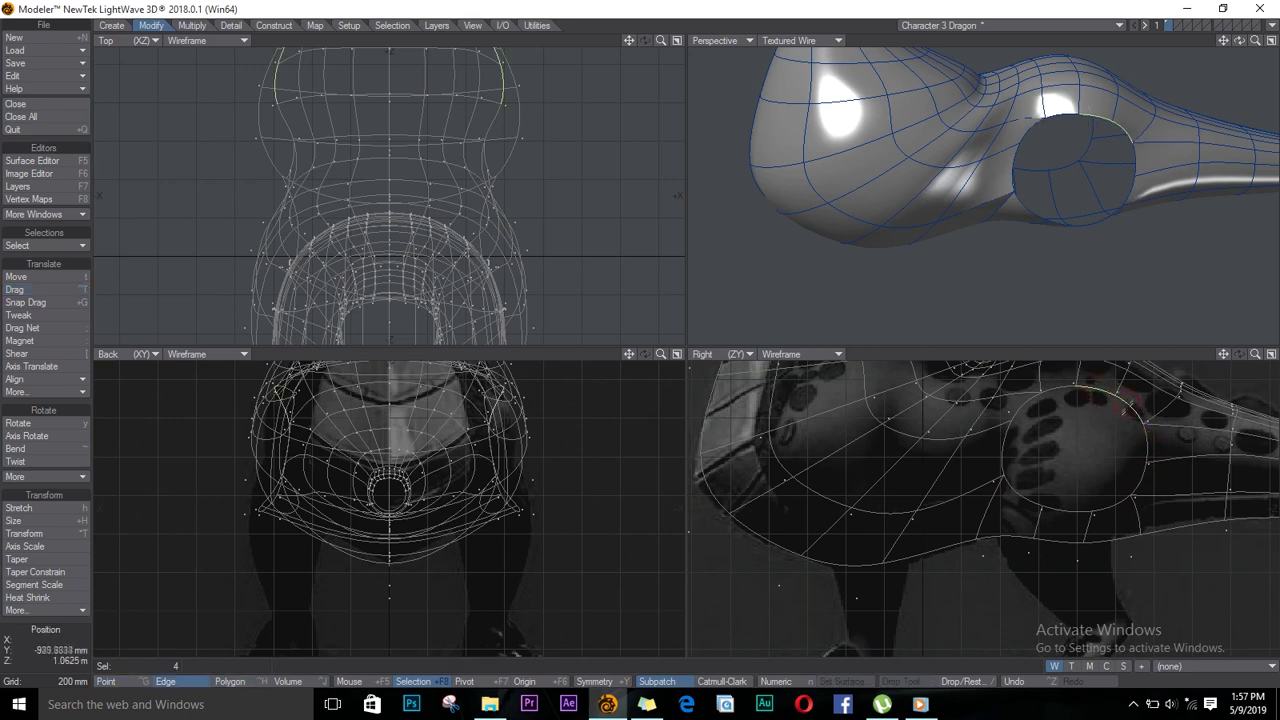
left_click_drag(1024, 485, 938, 521)
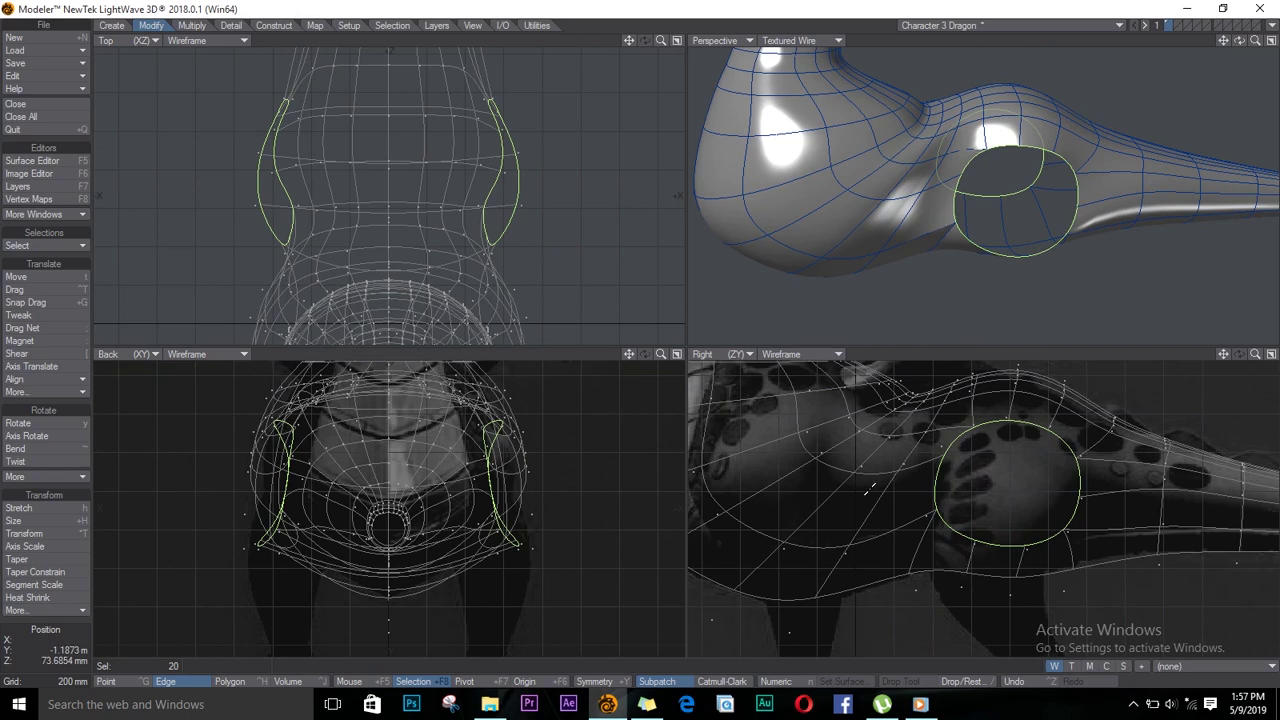
key("t")
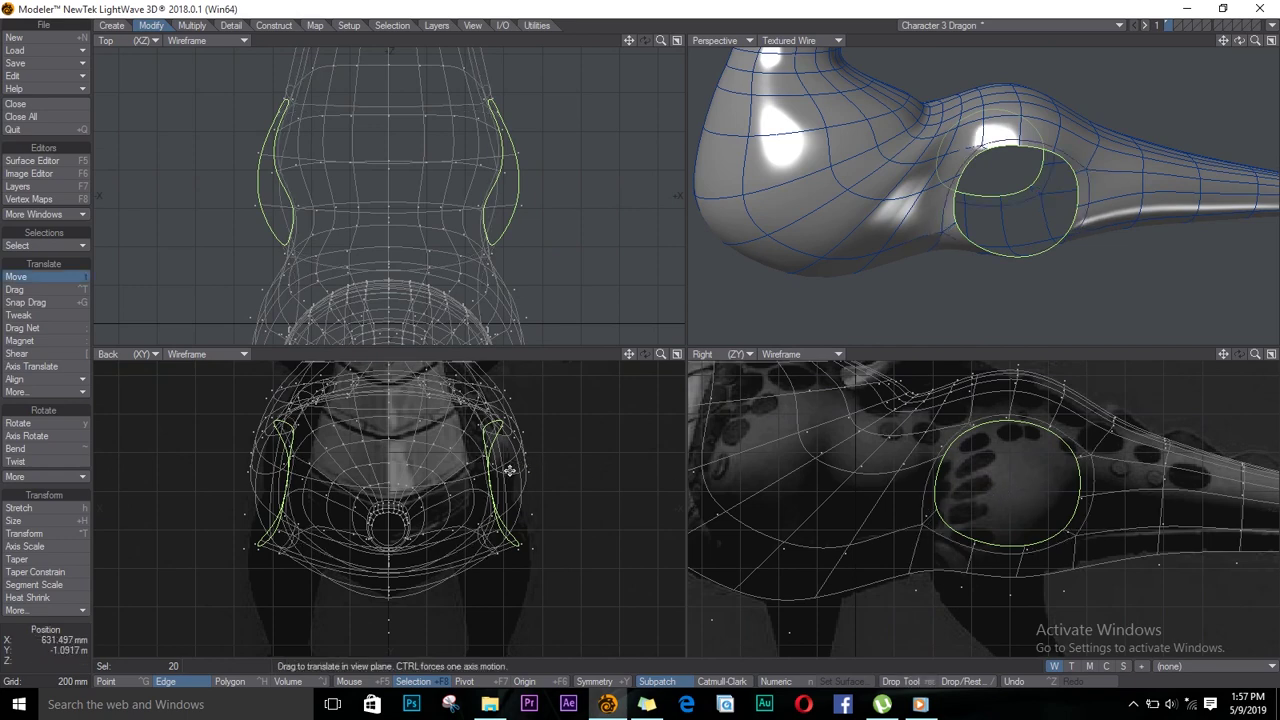
key("h")
left_click_drag(537, 500, 151, 470)
key("ctrl+z")
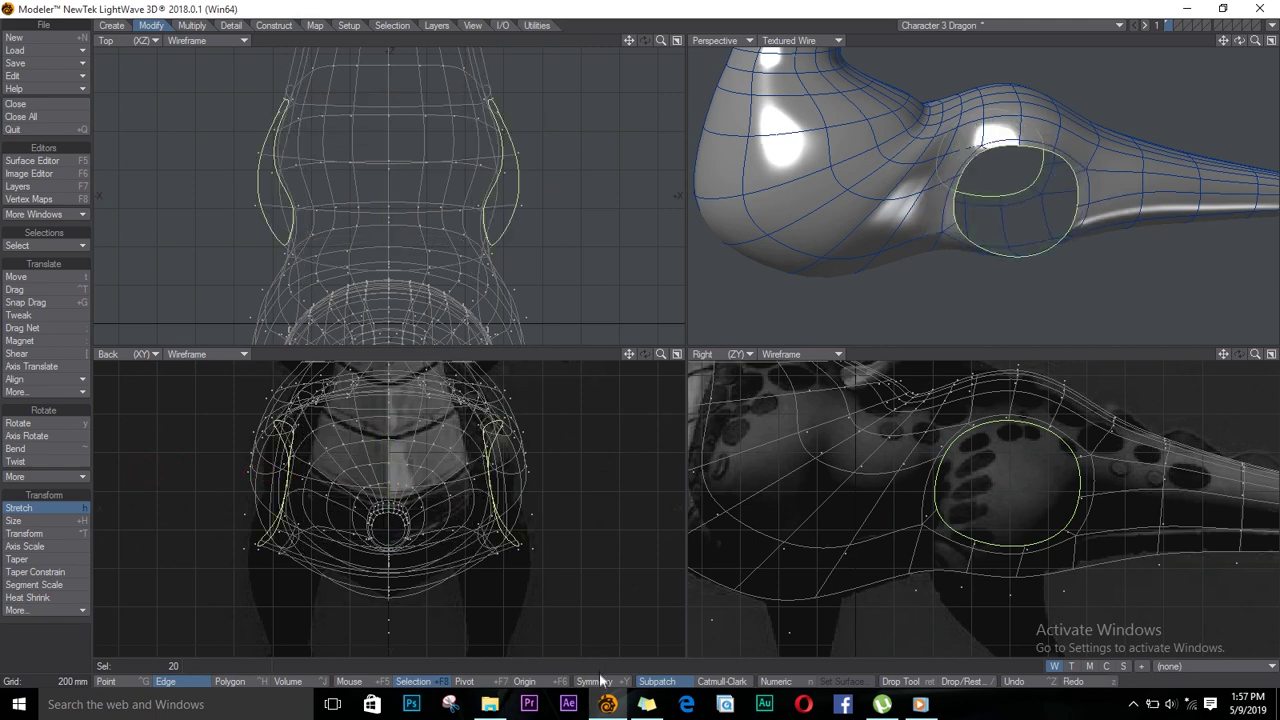
Turn on Symmetry and stretch both hind-leg opening rims flat along their width in the Back view
left_click(600, 681)
left_click_drag(465, 467, 101, 460)
Move the flattened rims outward and rotate them in the Back view so their upper edges lean outward
key("t")
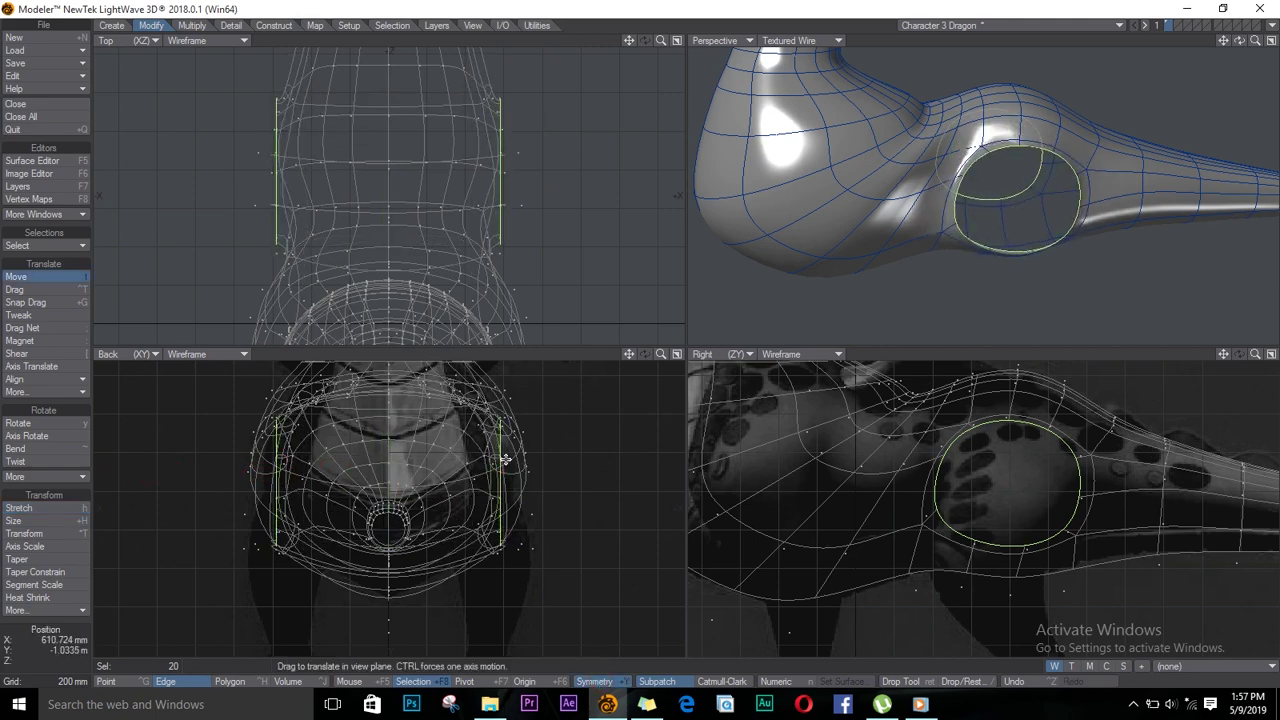
mouse_move(499, 460)
left_mouse_down()
mouse_move(514, 460)
mouse_move(515, 478)
left_mouse_up()
key("y")
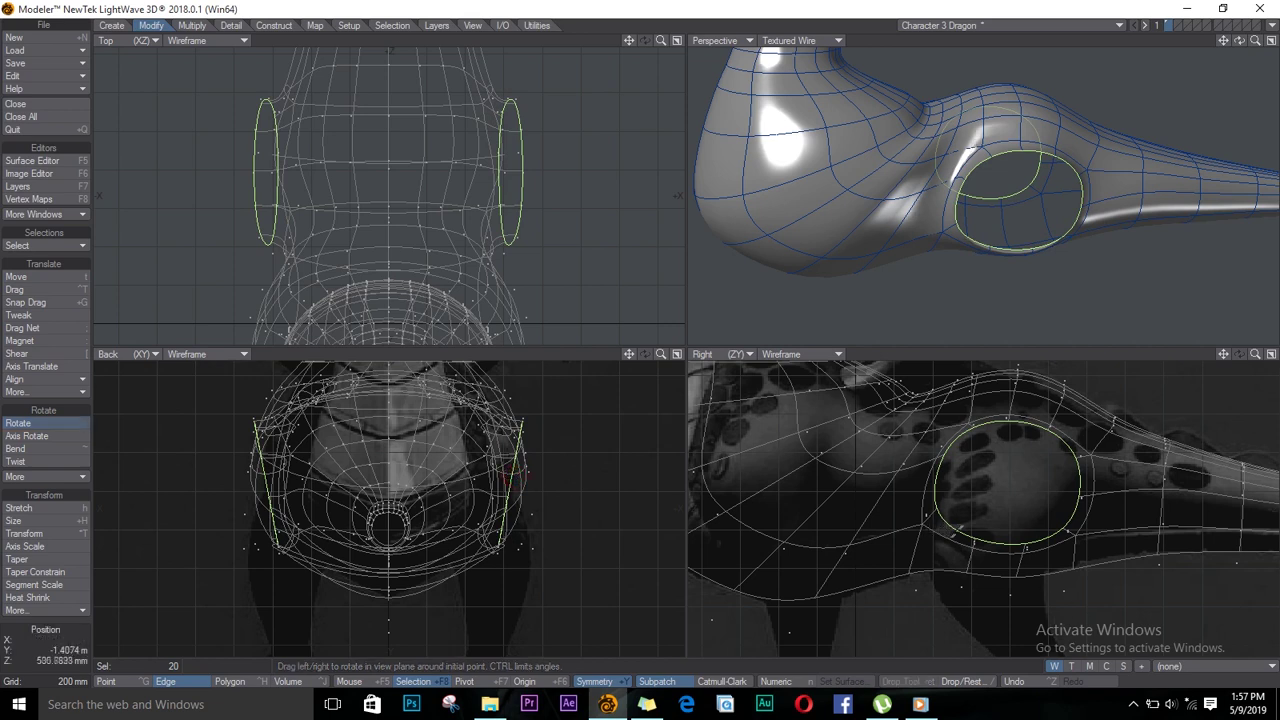
key("slash")
Select the polygon strips beneath the hind-leg openings and move them inward under the body in the Back view
key("space")
mouse_move(955, 547)
left_mouse_down()
mouse_move(1052, 549)
mouse_move(1031, 572)
left_mouse_up()
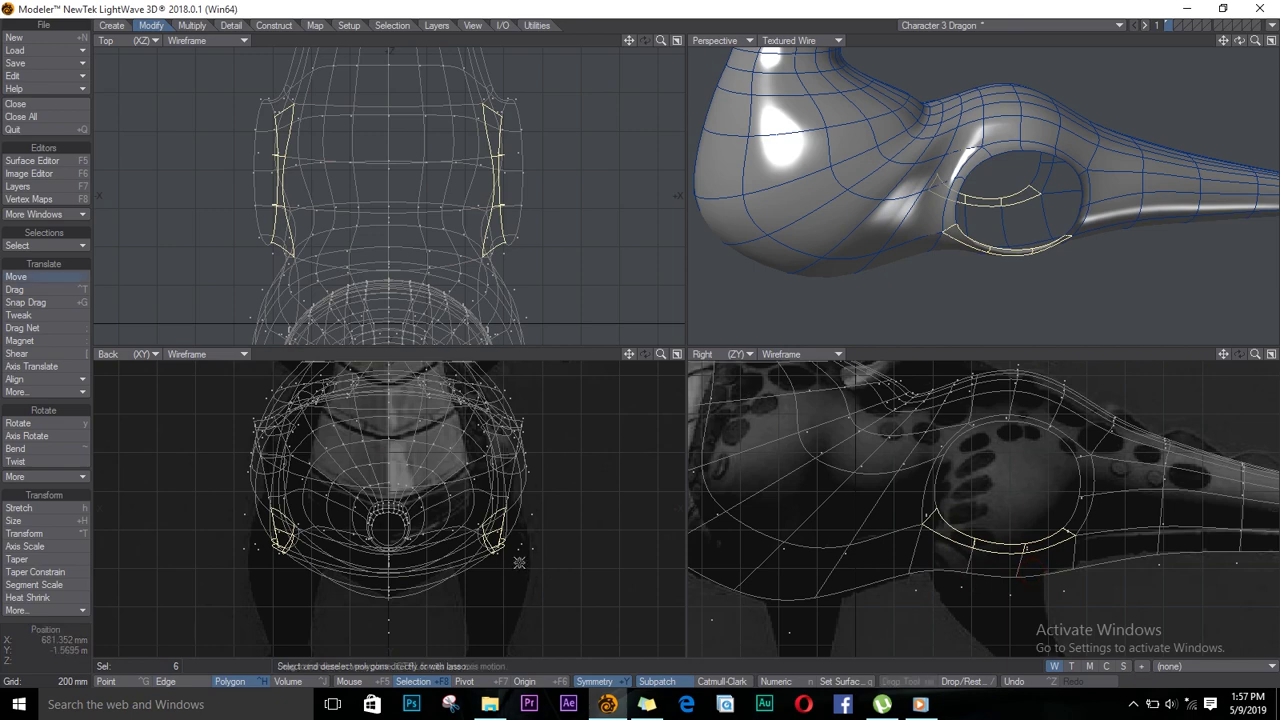
left_click_drag(514, 556, 480, 528)
key("y")
key("space")
key("slash")
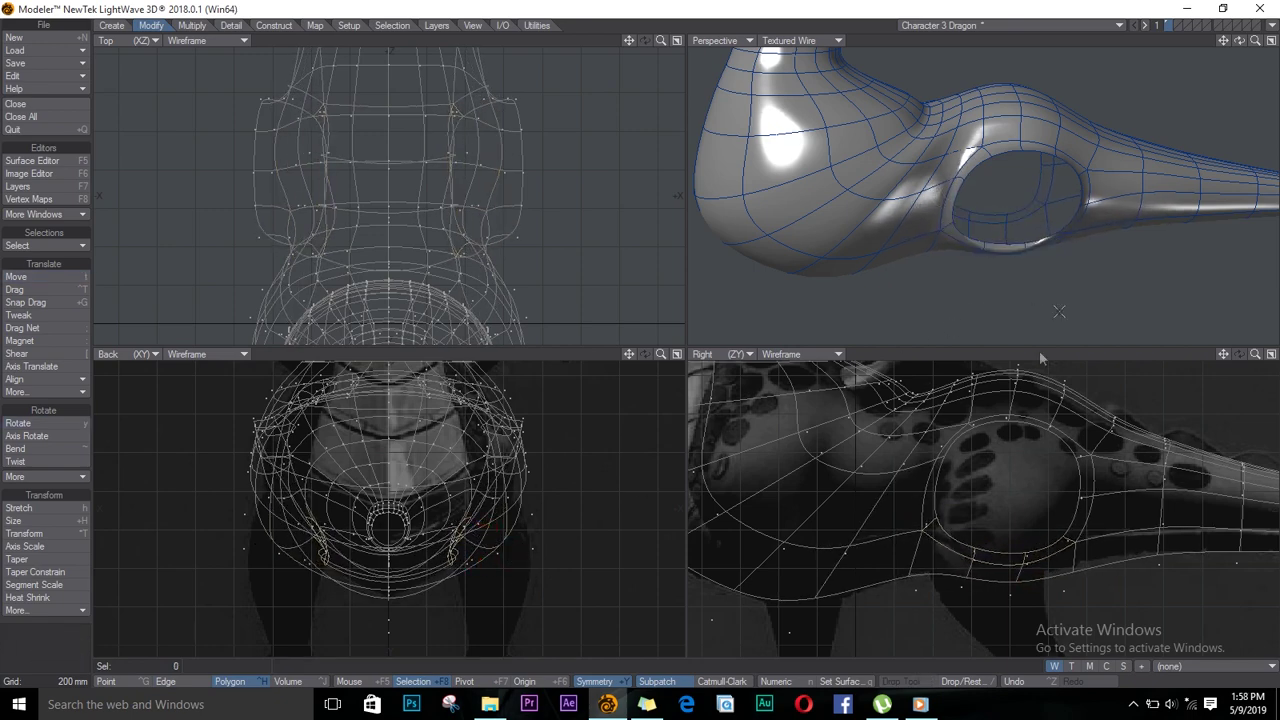
Select the complete edge loops around the hind-leg openings on both sides of the body
key("space")
key("space")
left_click_drag(938, 549, 955, 443)
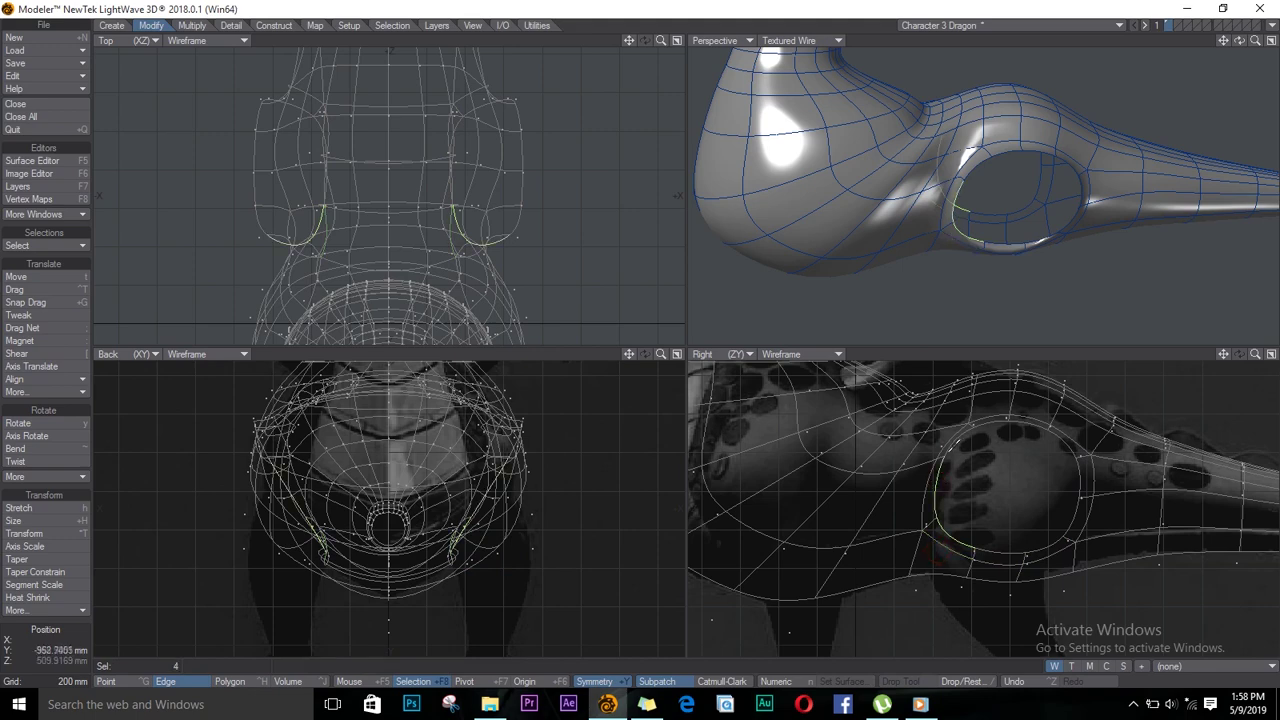
left_click(63, 244)
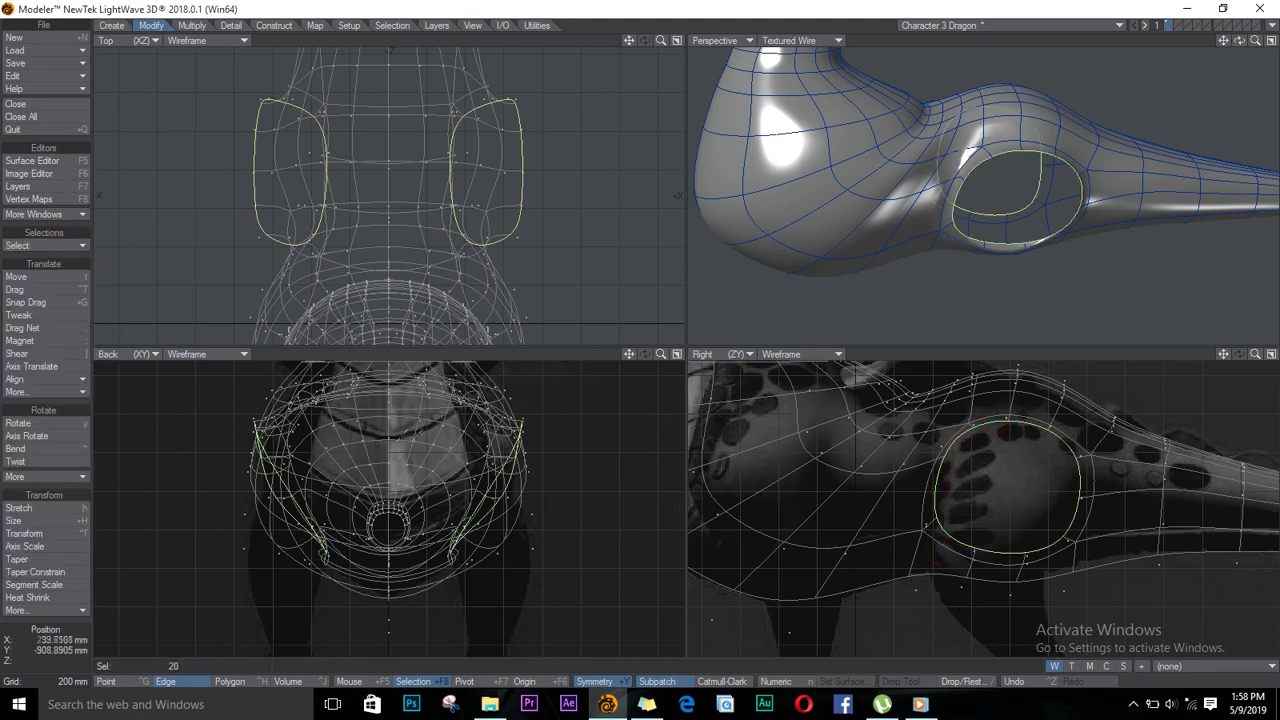
Extend the hind-leg rims downward and slightly outward in the Back view to form the upper thighs
key("h")
mouse_move(455, 549)
left_mouse_down()
mouse_move(451, 568)
mouse_move(466, 543)
mouse_move(471, 556)
left_mouse_up()
key("t")
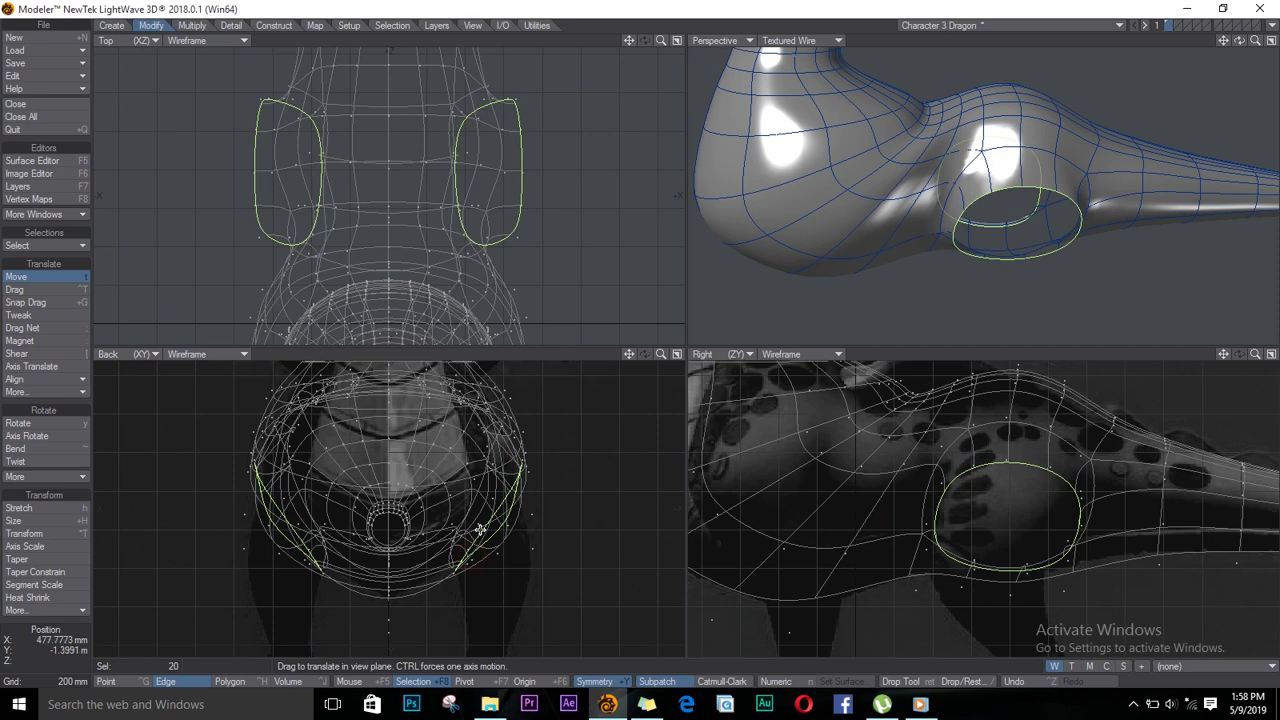
left_click_drag(496, 528, 513, 555)
key("y")
key("h")
key("t")
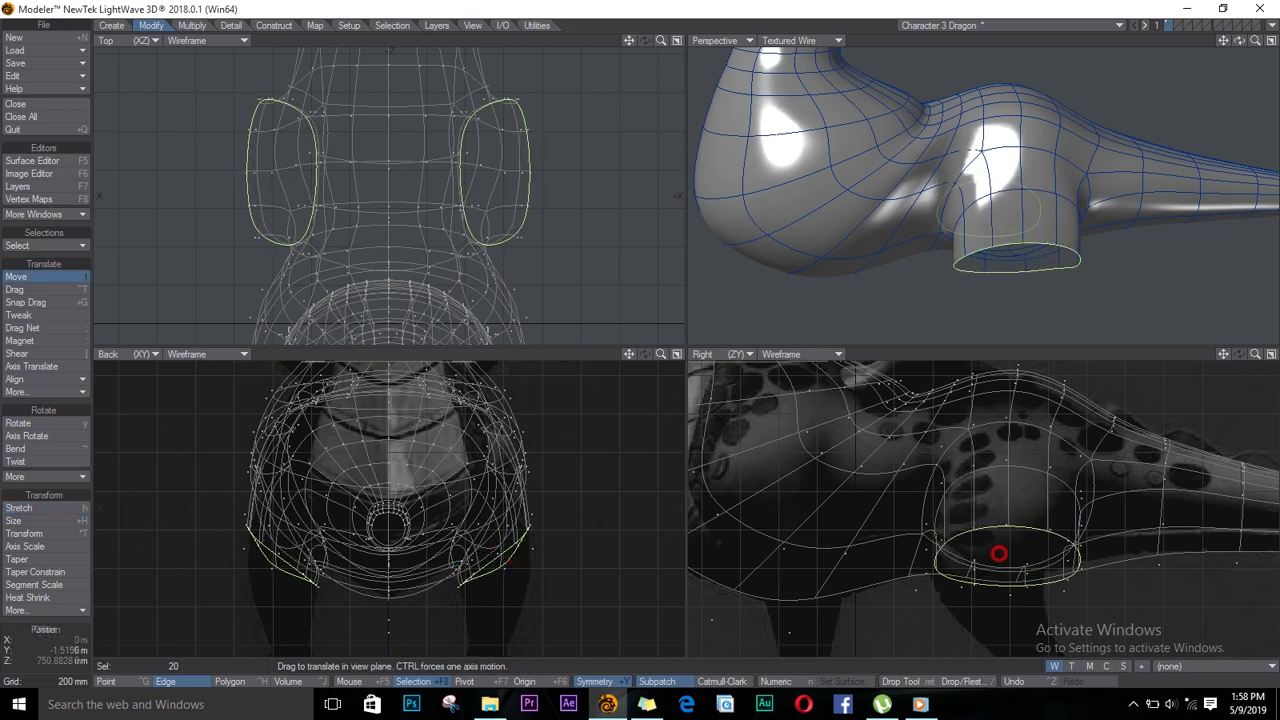
Narrow the thigh rims in the Right view and move them slightly forward over the reference leg
left_click_drag(999, 553, 901, 575)
key("t")
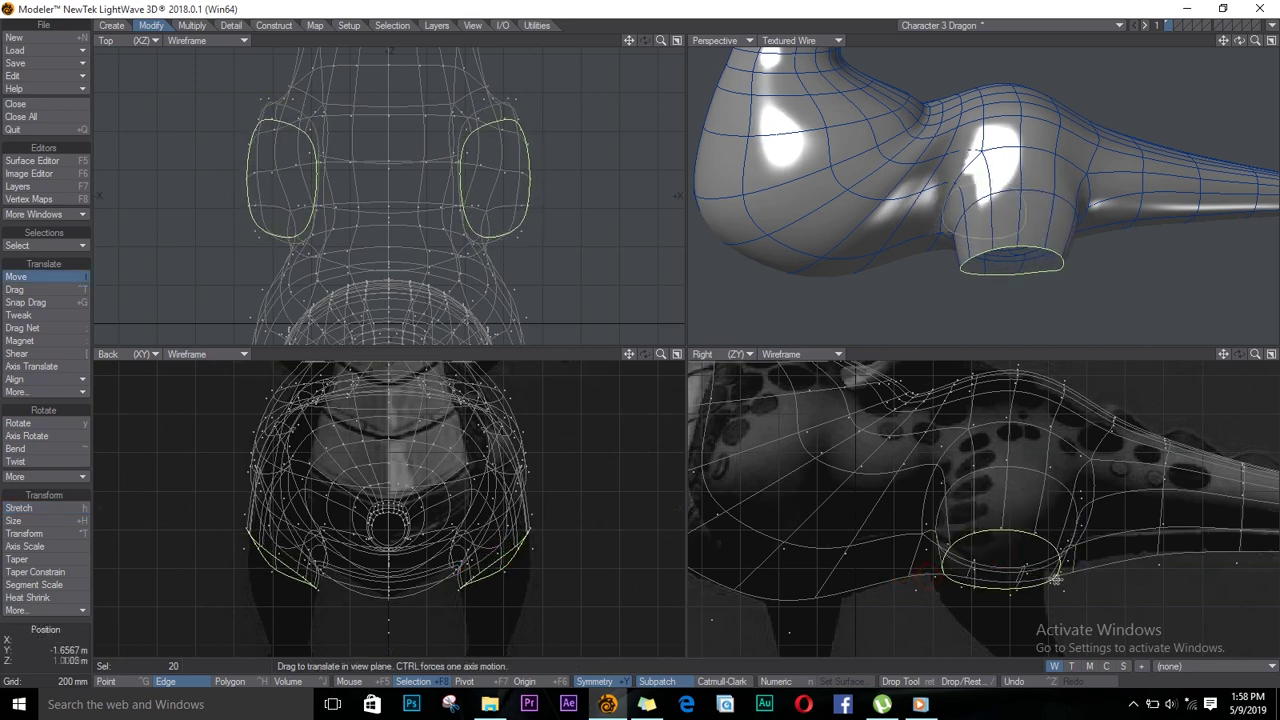
left_click_drag(1043, 584, 1027, 584)
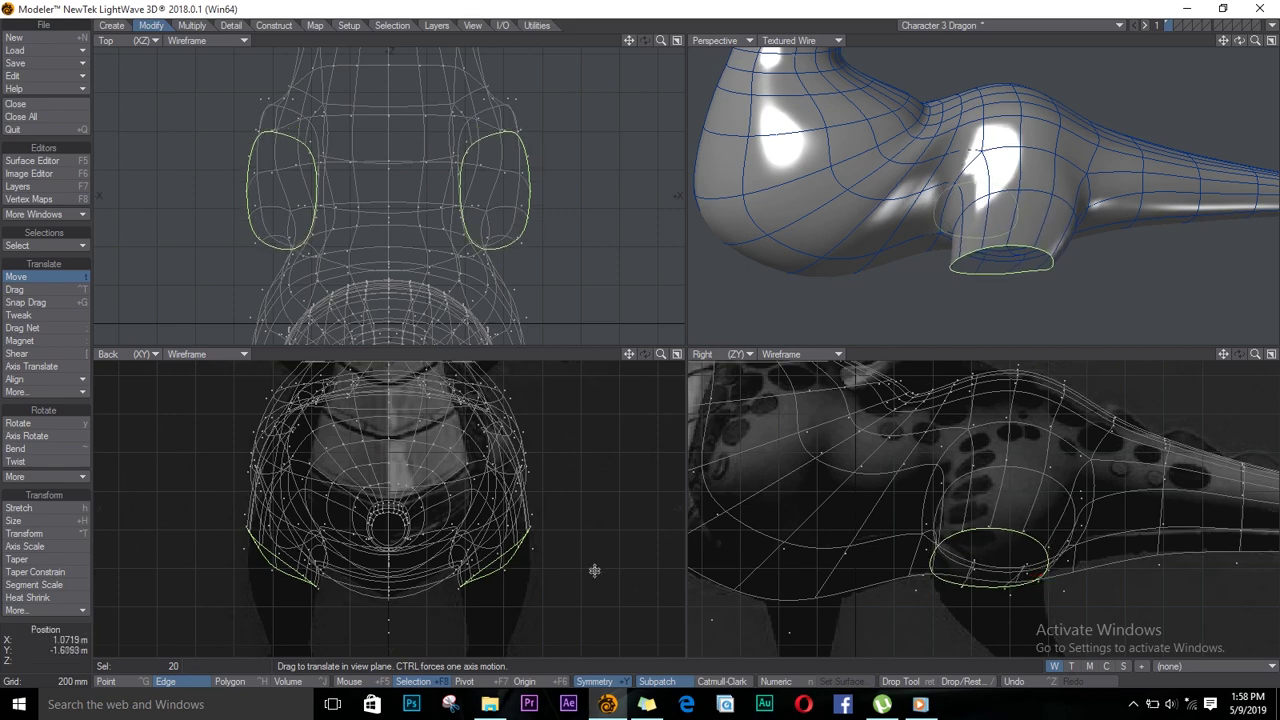
Rotate the thigh rims toward level in the Back view, move them down and slim them to the reference leg width
key("y")
left_click_drag(504, 549, 468, 602)
key("t")
key("h")
key("h")
key("h")
key("h")
key("t")
mouse_move(489, 603)
left_mouse_down()
mouse_move(507, 596)
mouse_move(474, 600)
left_mouse_up()
key("h")
key("t")
left_click_drag(483, 593, 487, 587)
key("h")
Extend the thighs down toward the knees in the Right view, tapering and tilting the end rims to match the reference
left_click_drag(1014, 593, 846, 495)
key("t")
key("h")
left_click_drag(918, 531, 899, 528)
key("t")
key("y")
key("t")
left_click_drag(898, 530, 869, 527)
key("h")
left_click_drag(493, 529, 456, 530)
key("t")
left_click_drag(494, 532, 488, 530)
Extend the legs by another section, select the complete end loops and move them down and back toward the knees
key("e")
left_click(871, 529)
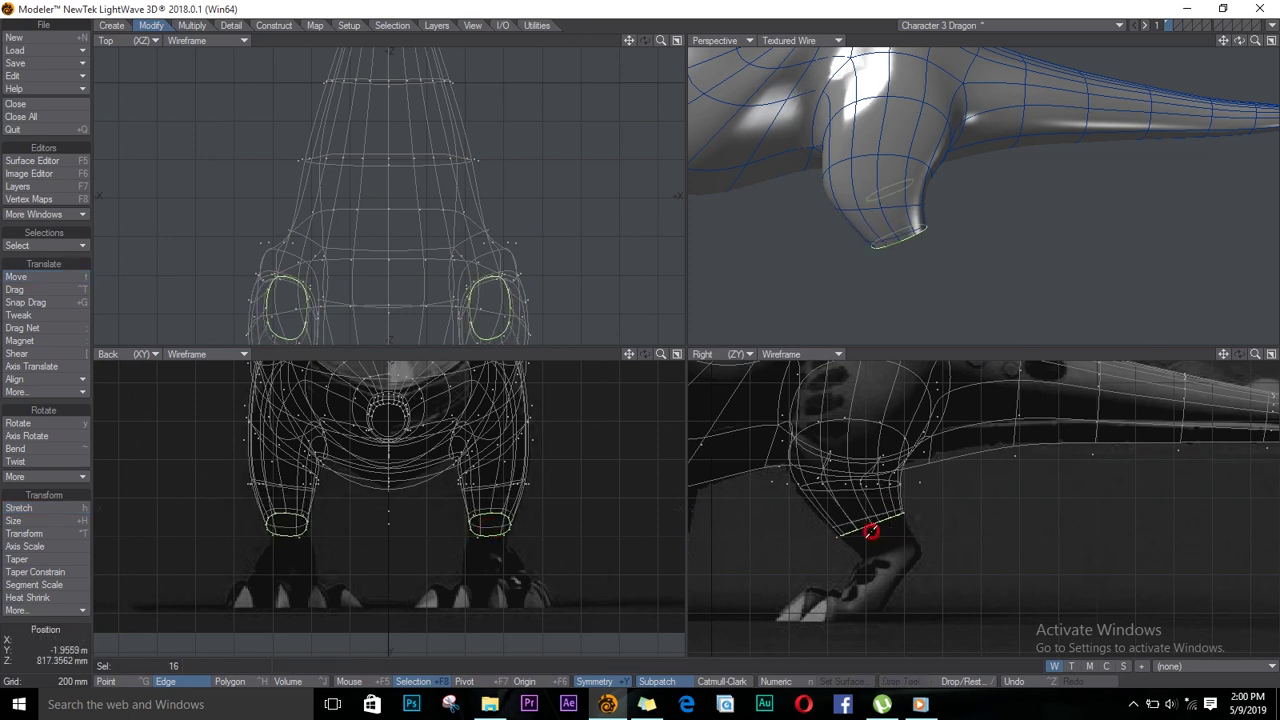
left_click(46, 246)
left_click(46, 252)
key("t")
mouse_move(887, 527)
left_mouse_down()
mouse_move(912, 547)
mouse_move(841, 569)
mouse_move(901, 540)
left_mouse_up()
key("h")
left_click(360, 682)
key("t")
key("h")
key("t")
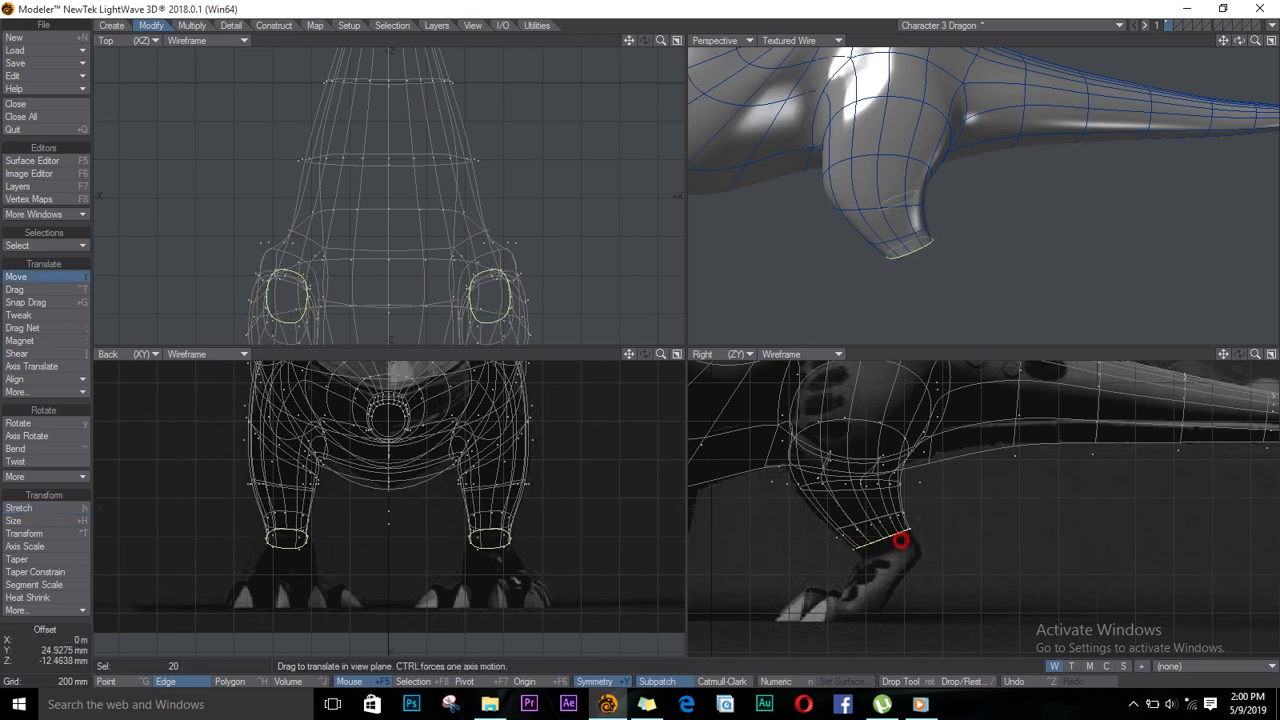
left_click_drag(491, 538, 483, 540)
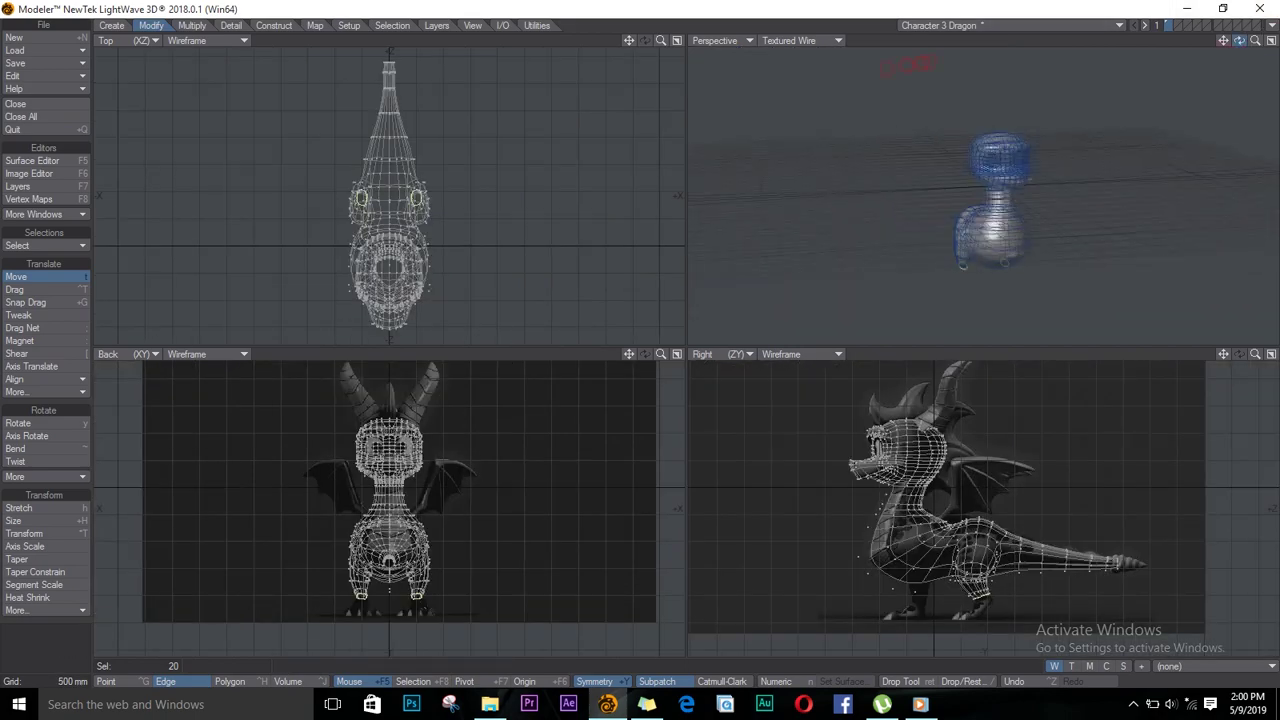
Extend the leg ends down to the knees and rotate the new rims nearly level in the Right view
left_click_drag(968, 462, 965, 461)
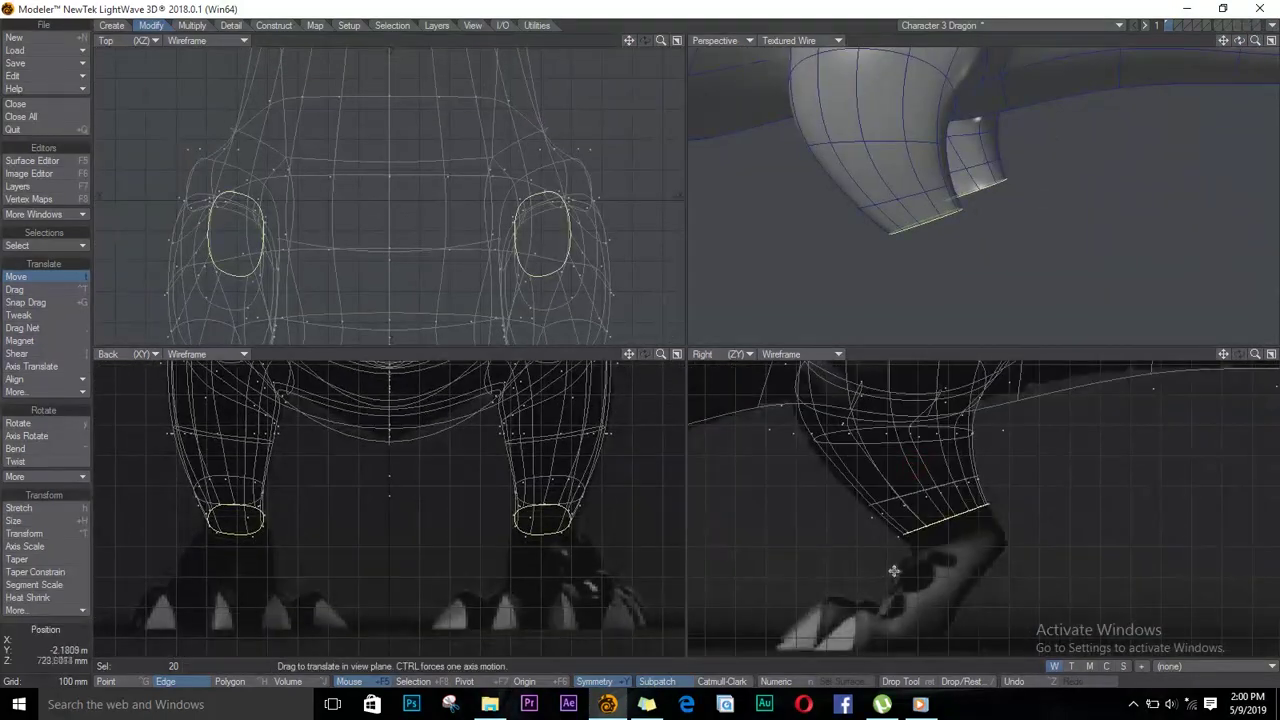
left_click_drag(958, 526, 914, 547)
key("h")
key("y")
key("h")
left_click_drag(911, 548, 908, 548)
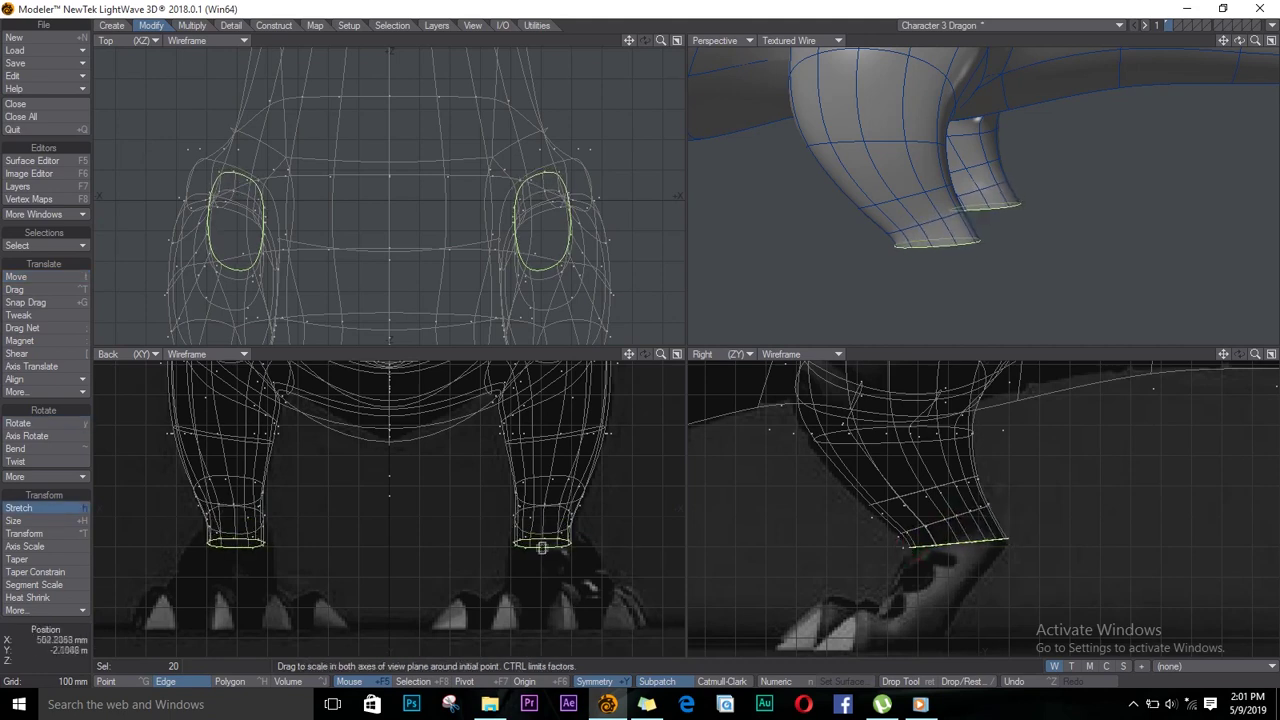
key("t")
left_click_drag(541, 547, 540, 533)
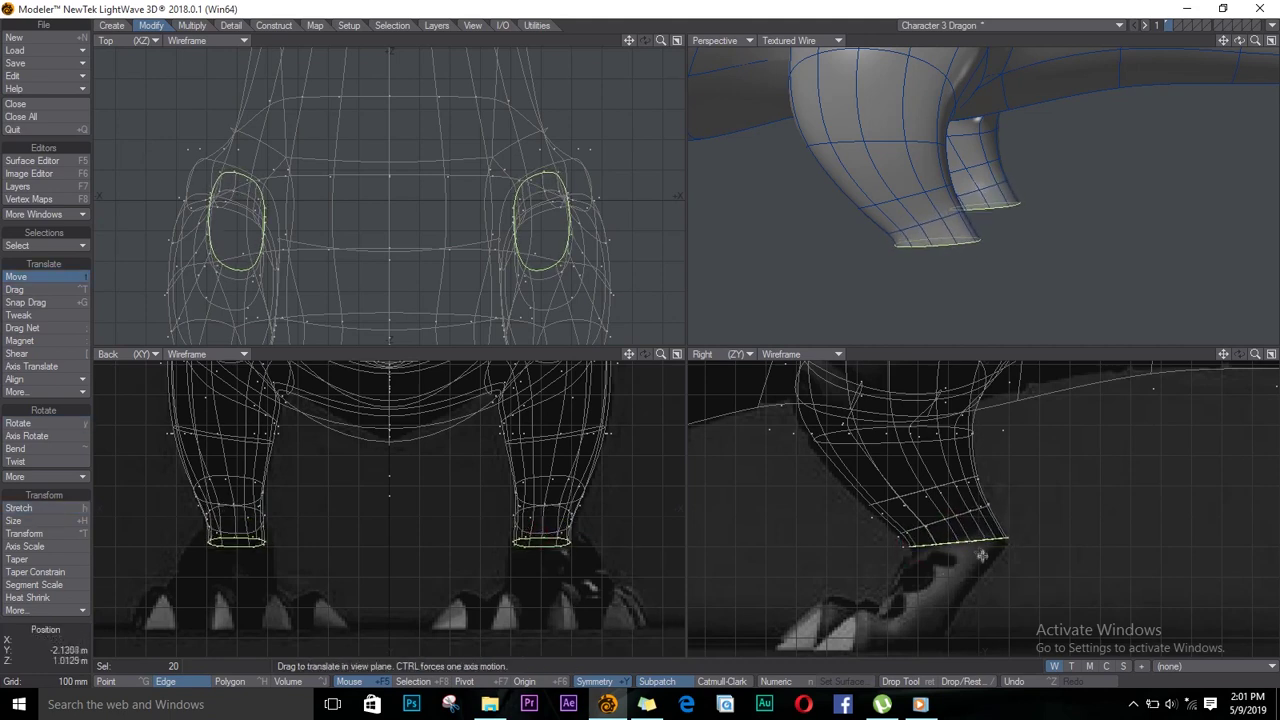
Narrow the knee rims, then extend a short section below them and tilt it to follow the bend of the leg
left_click_drag(982, 556, 968, 530)
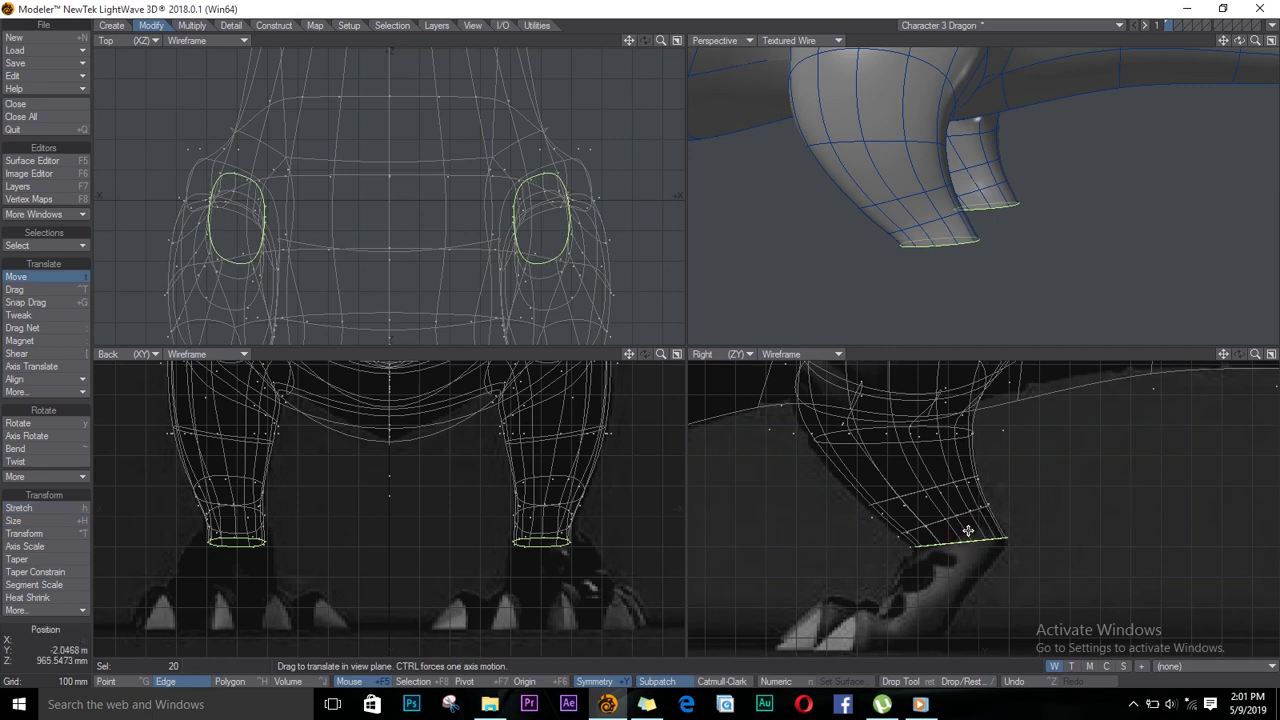
key("h")
key("y")
left_click_drag(936, 544, 903, 554)
key("h")
left_click_drag(541, 524, 626, 577, "ctrl+alt")
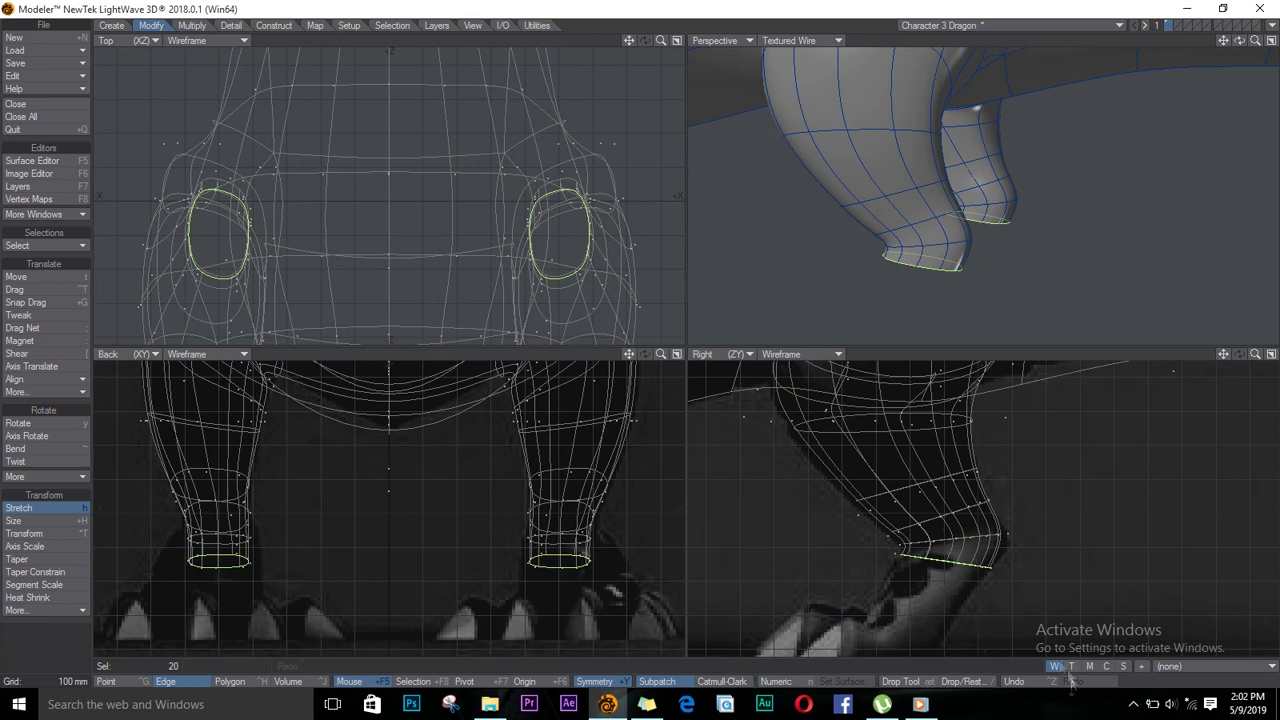
left_click(1133, 704)
left_click(1151, 612)
left_click(1258, 700)
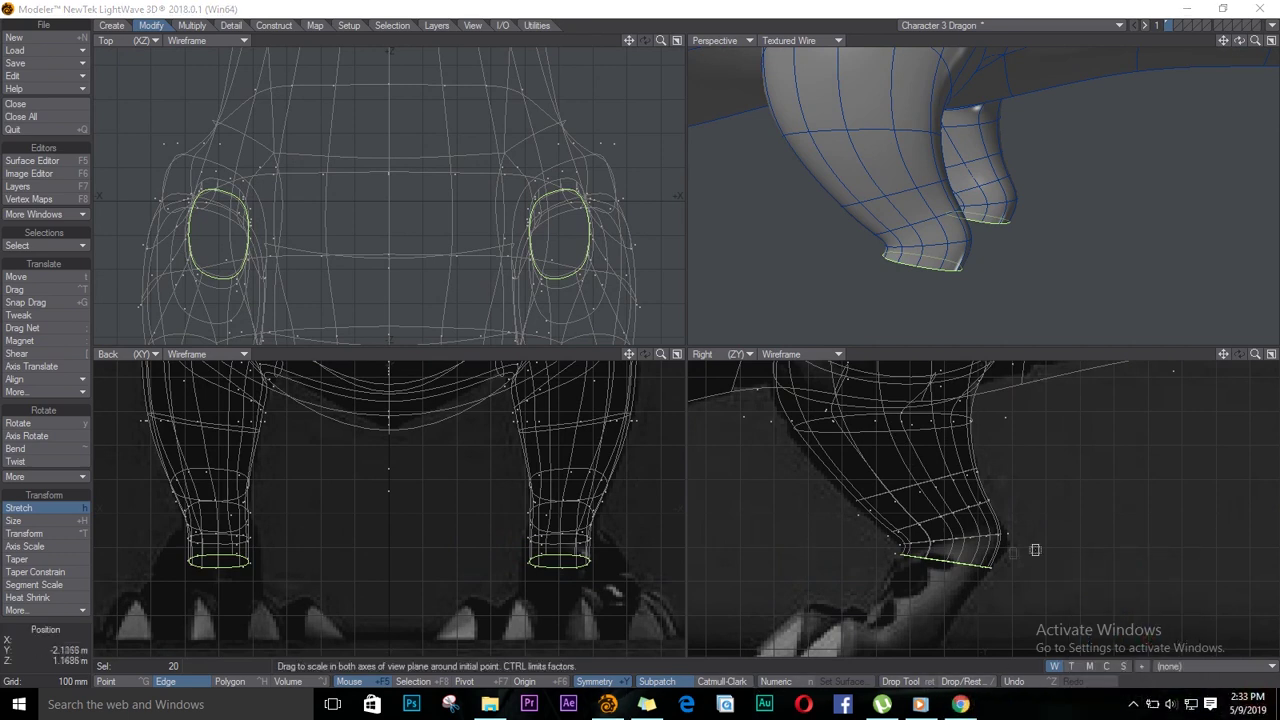
Extend the lower legs down and forward from the knees, fitting the end rims to the reference in Back and Right views
key("t")
left_click_drag(578, 554, 600, 564)
key("h")
key("t")
left_click_drag(569, 566, 573, 593)
key("e")
key("t")
mouse_move(958, 600)
left_mouse_down()
mouse_move(927, 604)
mouse_move(951, 608)
left_mouse_up()
key("h")
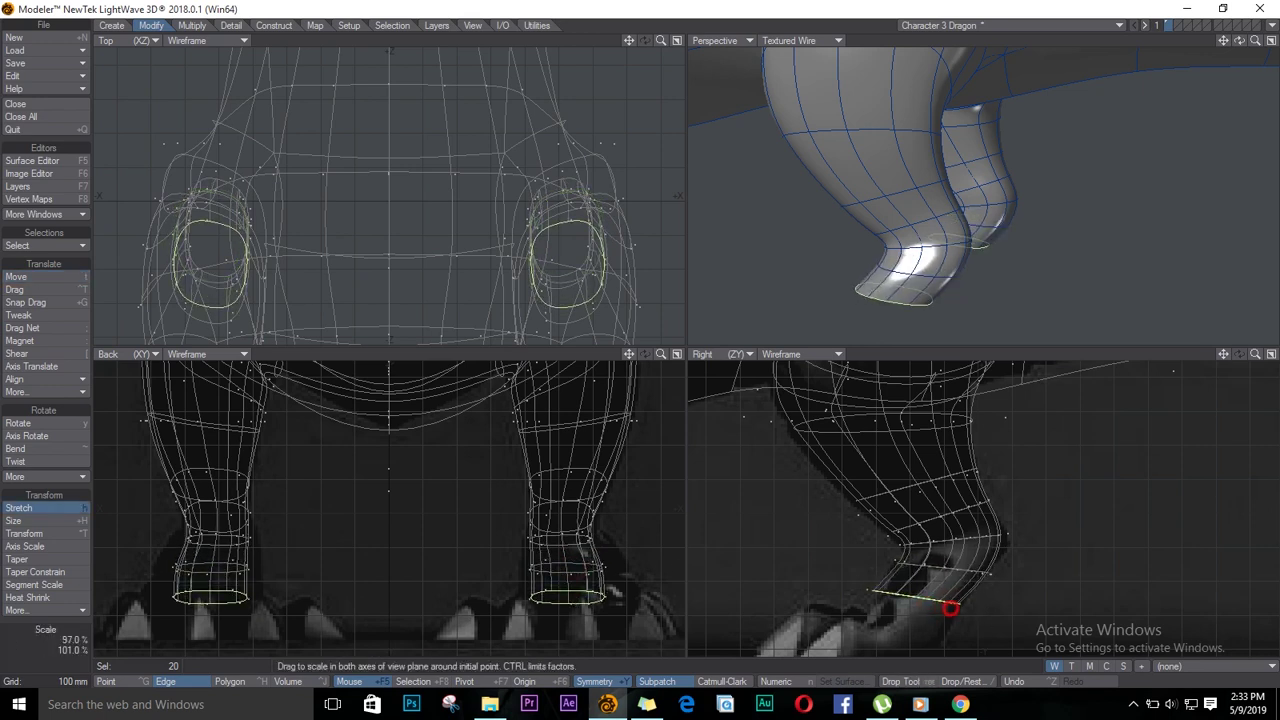
Extend the lower legs down to the feet, widening the end rims and tilting them forward in the Right view
key("h")
key("h")
mouse_move(577, 596)
left_mouse_down()
mouse_move(592, 596)
mouse_move(574, 595)
left_mouse_up()
key("t")
key("e")
key("t")
left_click_drag(931, 592, 892, 612)
key("h")
key("t")
key("y")
mouse_move(905, 611)
left_mouse_down()
mouse_move(918, 613)
mouse_move(902, 621)
left_mouse_up()
key("h")
key("t")
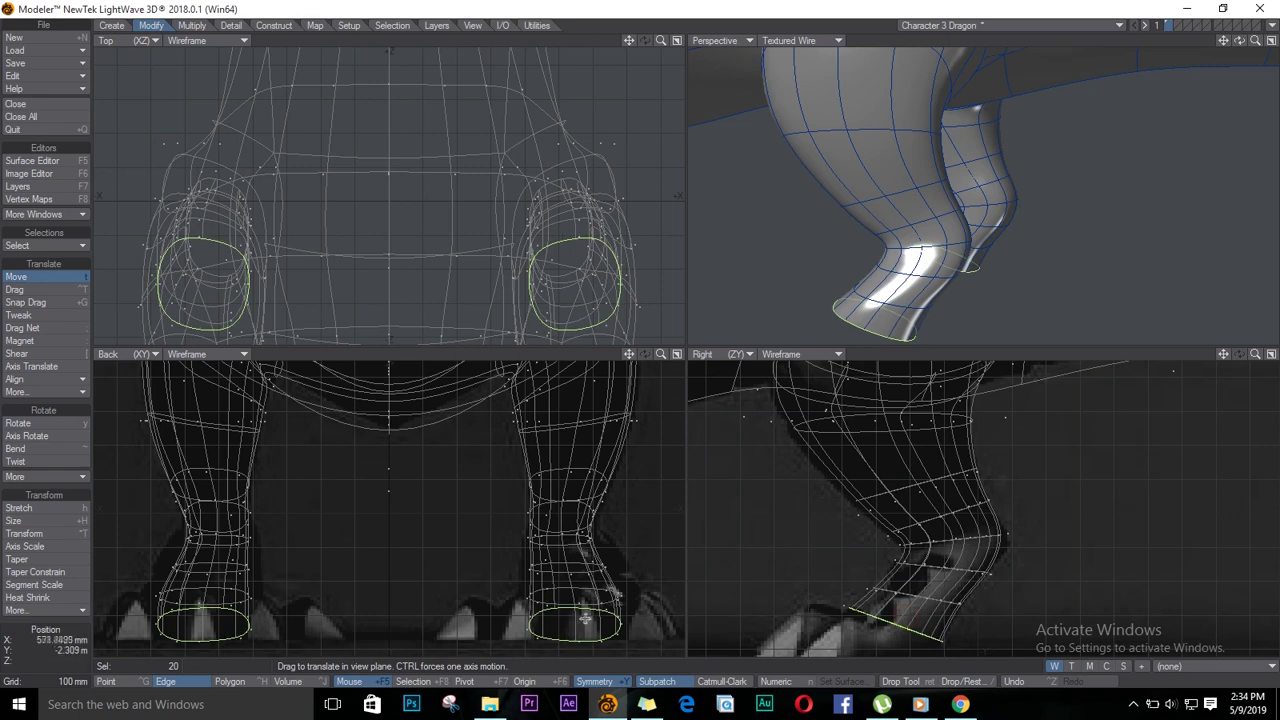
Widen the foot-end rims in the Back view, shift them slightly outward and clear the selection
key("h")
left_click_drag(585, 615, 604, 617)
key("t")
left_click_drag(587, 613, 593, 611)
key("space")
key("slash")
key("a")
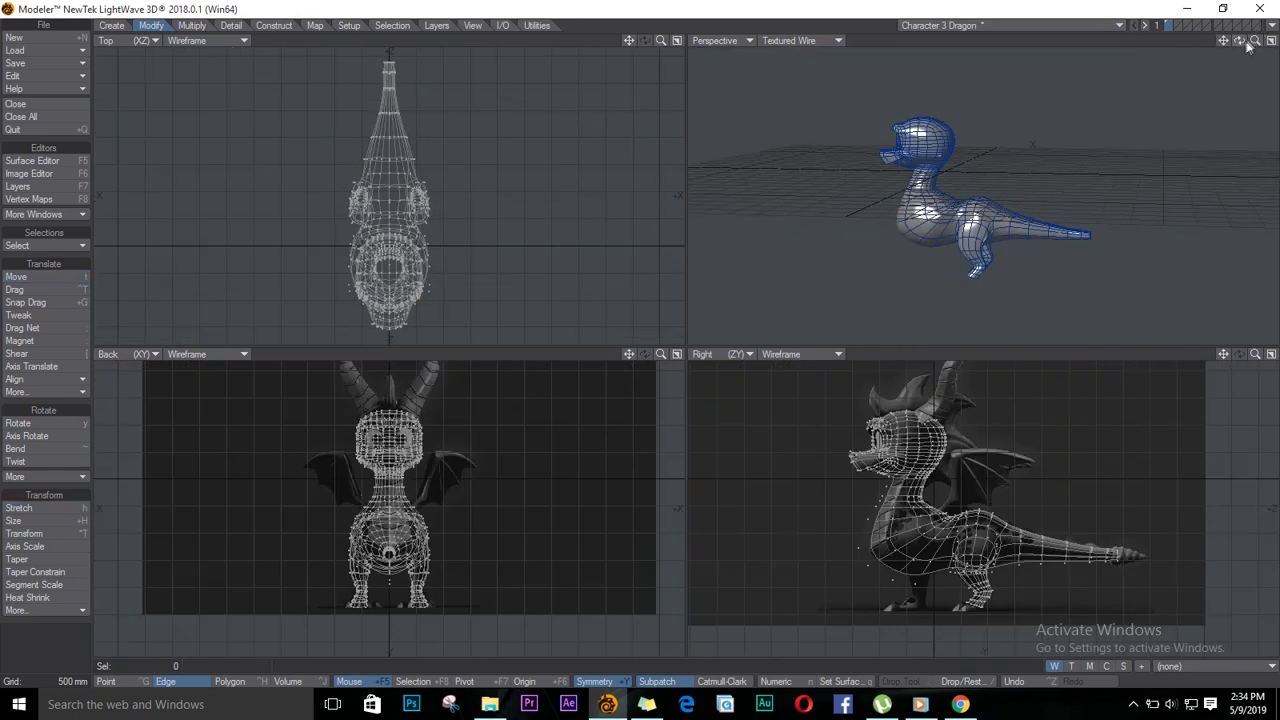
Switch the Perspective view to Texture shading and orbit to view the dragon from above
mouse_move(1240, 42)
left_mouse_down()
mouse_move(815, 29)
mouse_move(1120, 14)
mouse_move(1220, 36)
left_mouse_up()
left_click_drag(914, 539, 1090, 566, "ctrl+alt")
left_click_drag(960, 576, 920, 446, "alt")
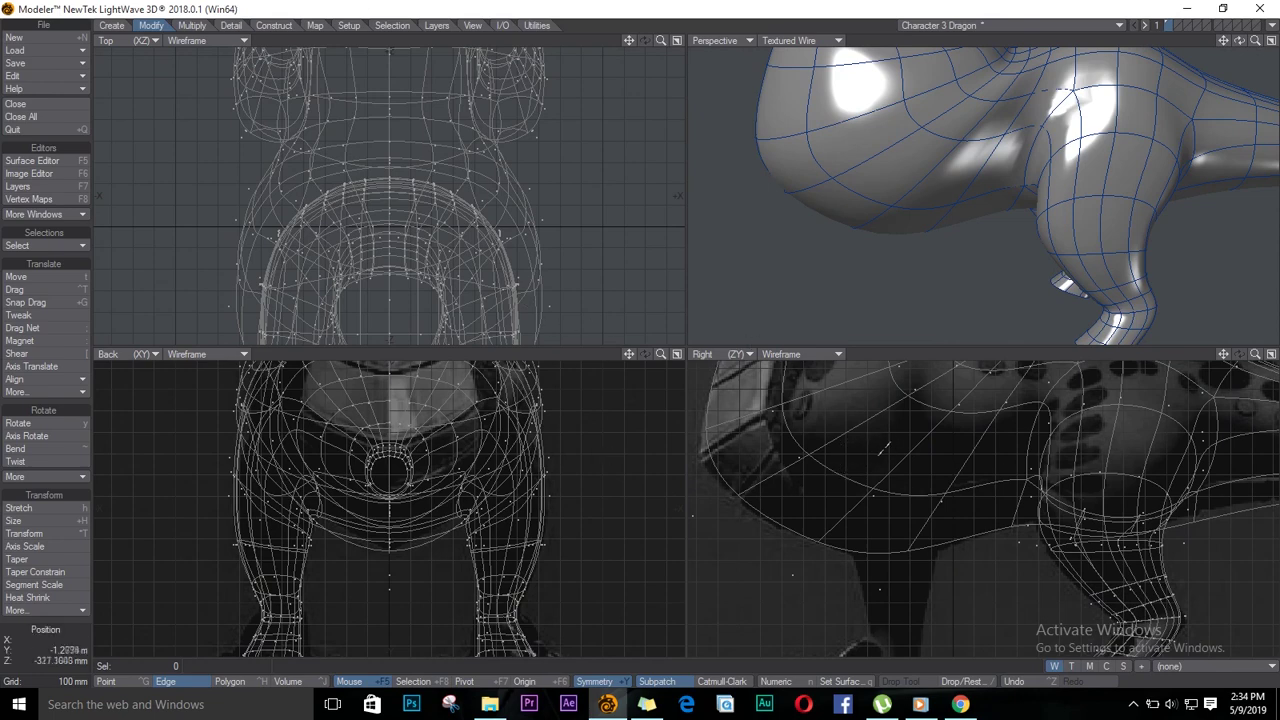
key("a")
left_click(803, 41)
left_click(809, 119)
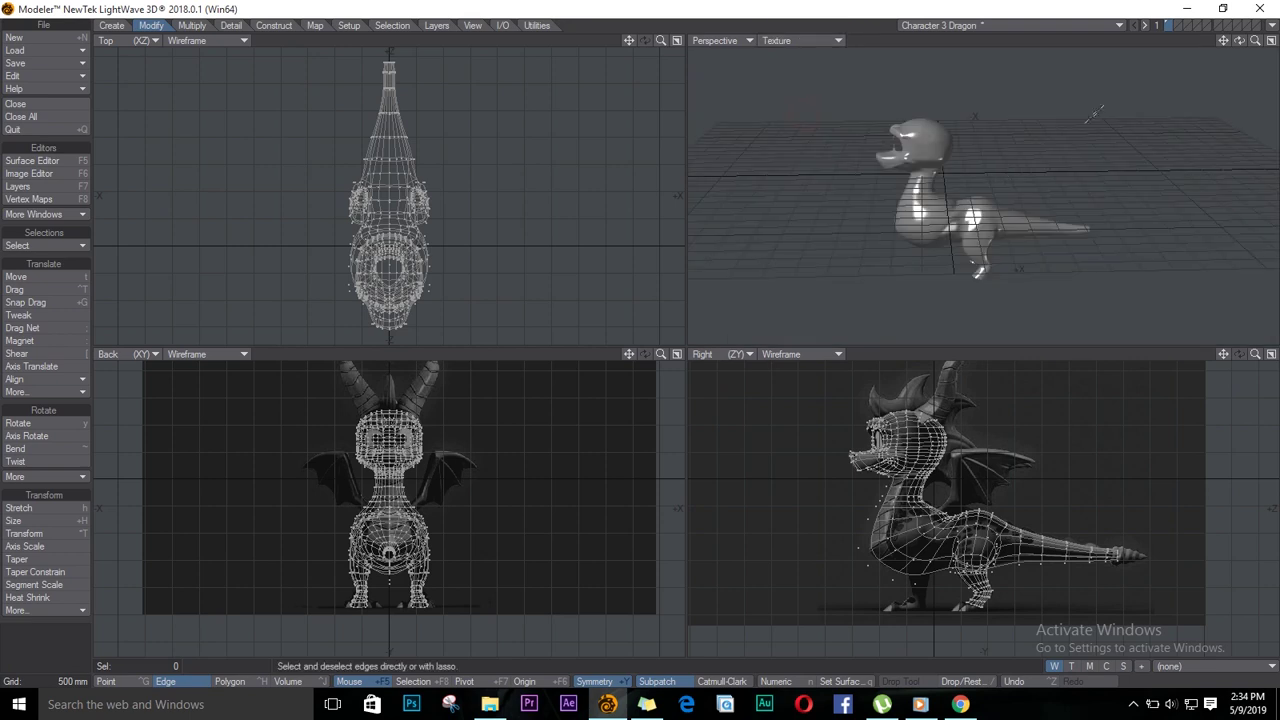
left_click_drag(1240, 42, 164, 12)
Select the edge loop near the tail's base in the Top view and narrow its width
scroll(470, 168, "up", 5)
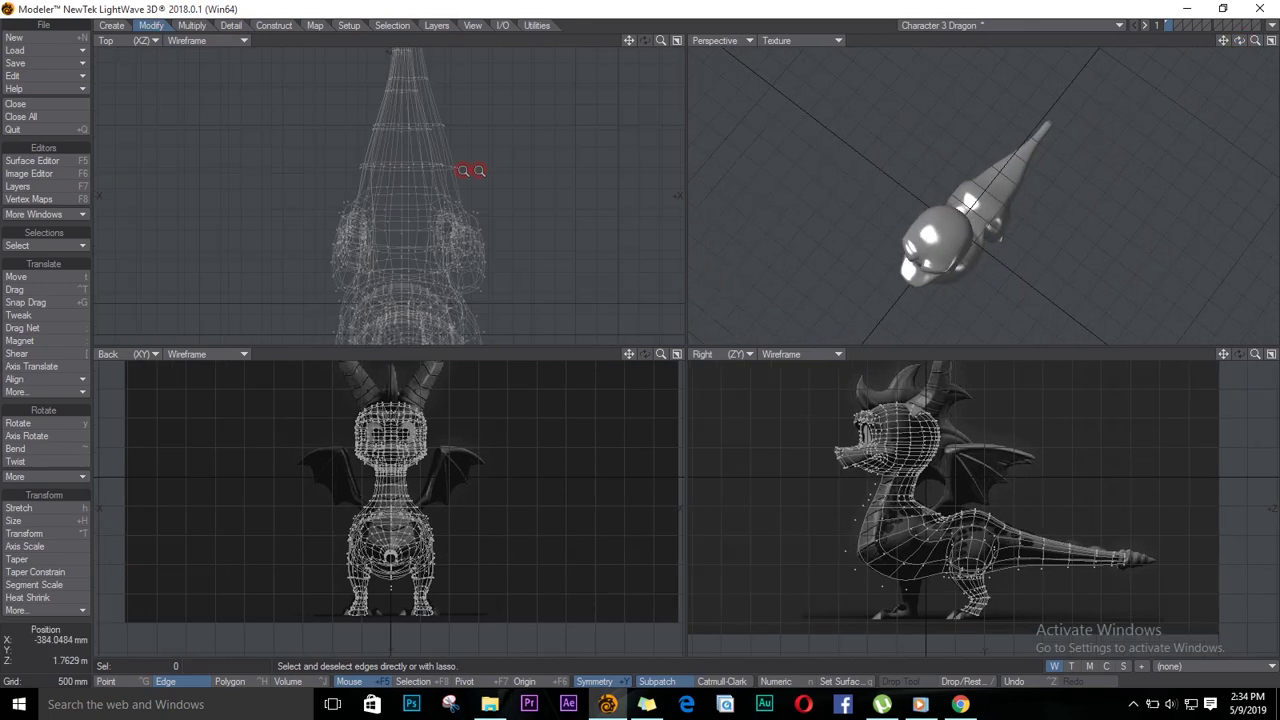
right_click_drag(376, 148, 436, 150)
key("h")
left_click_drag(446, 177, 413, 184)
key("space")
key("slash")
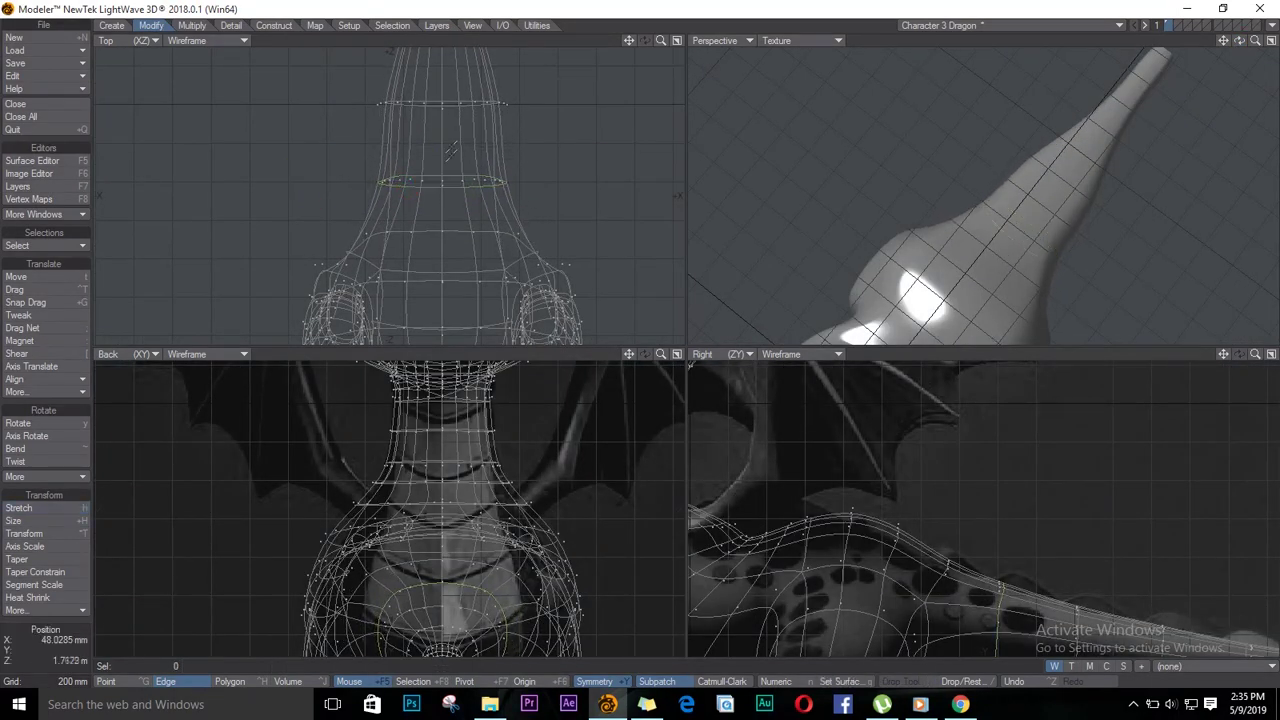
Narrow the next edge loops along the middle of the tail in the Top view, then clear the selection
right_click_drag(504, 53, 362, 124)
key("h")
left_click_drag(452, 112, 402, 119)
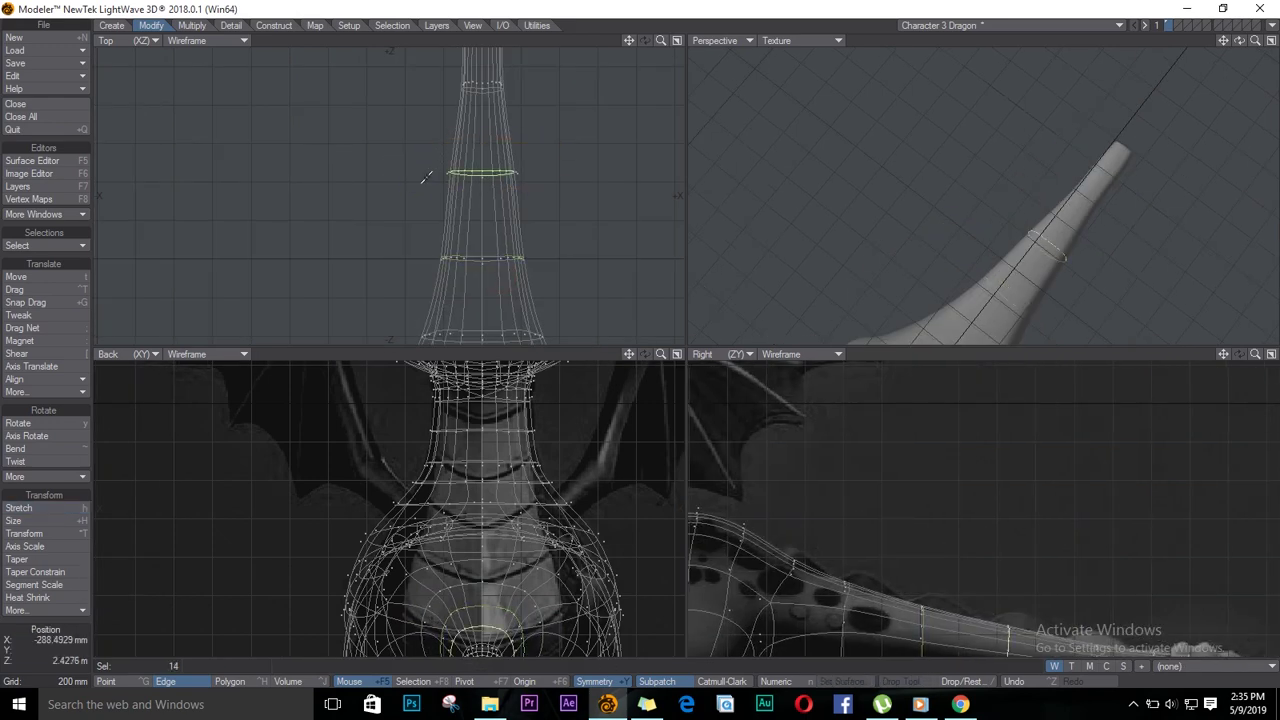
left_click_drag(423, 171, 463, 176)
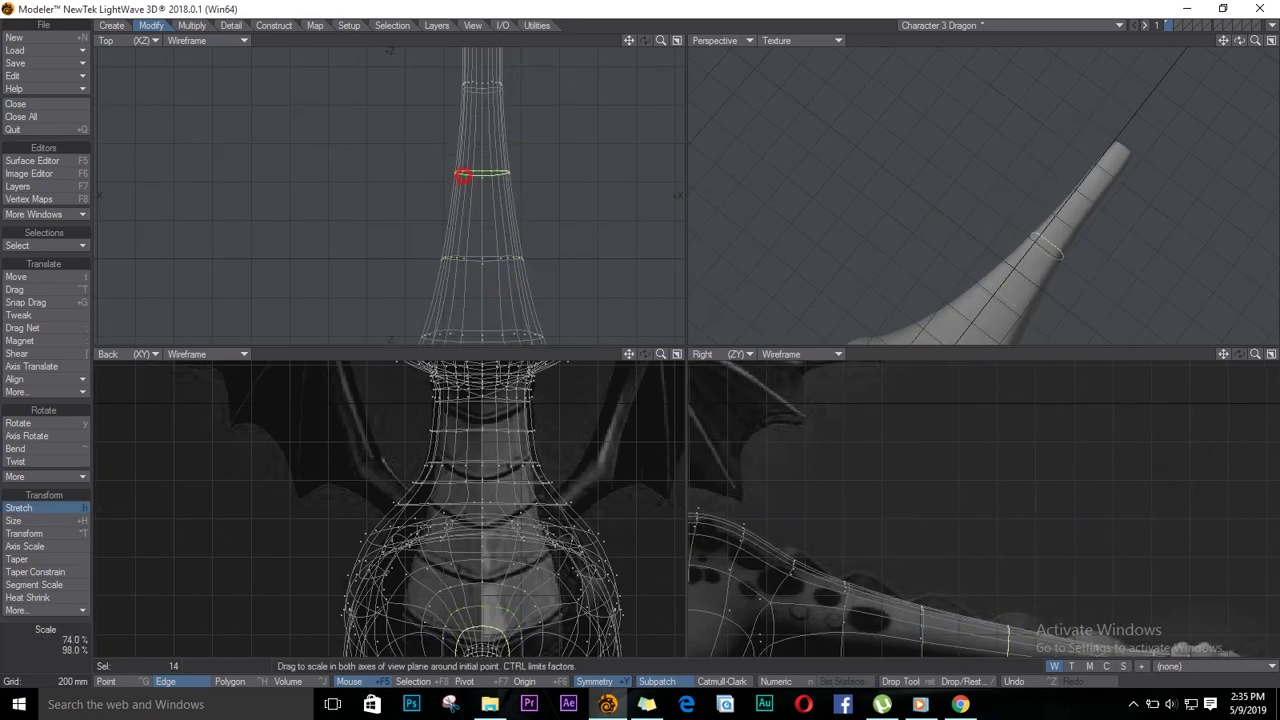
key("space")
key("slash")
Narrow the remaining wide loop at mid-tail to about 82% width in the Top view and clear the selection
left_click_drag(959, 598, 882, 572, "ctrl+alt")
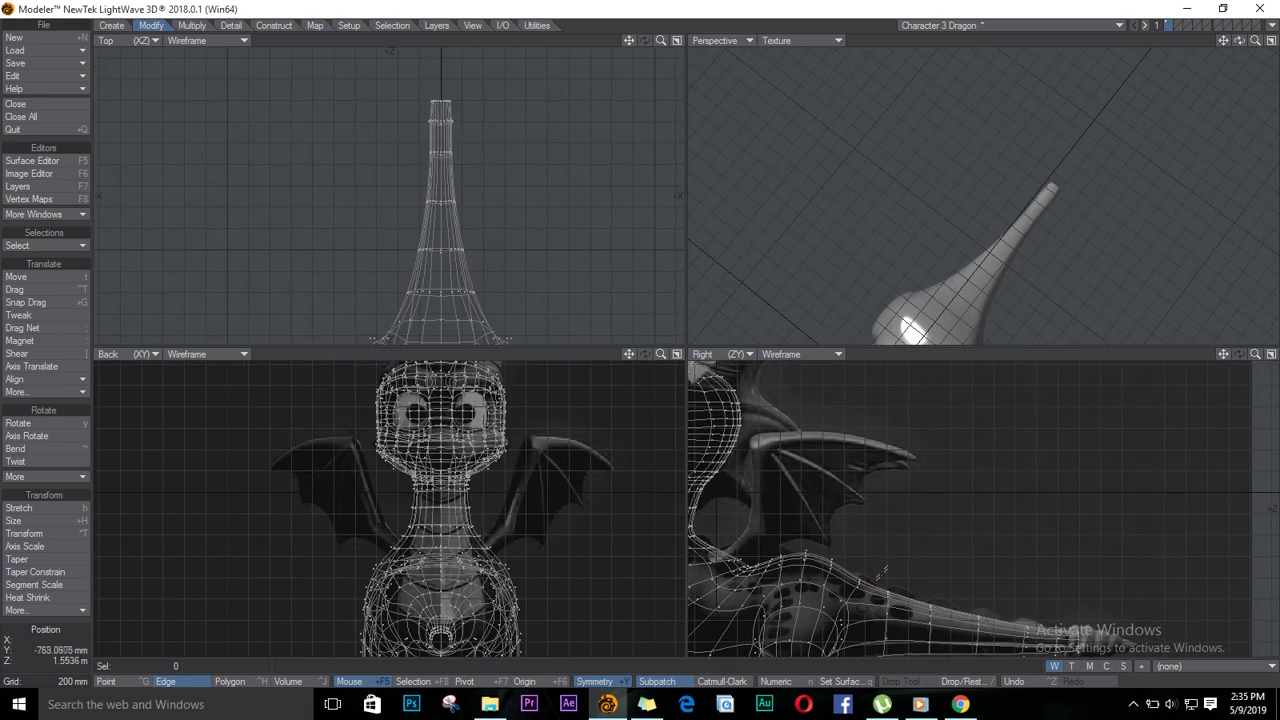
right_click_drag(420, 232, 394, 250)
key("h")
left_click_drag(450, 242, 438, 241)
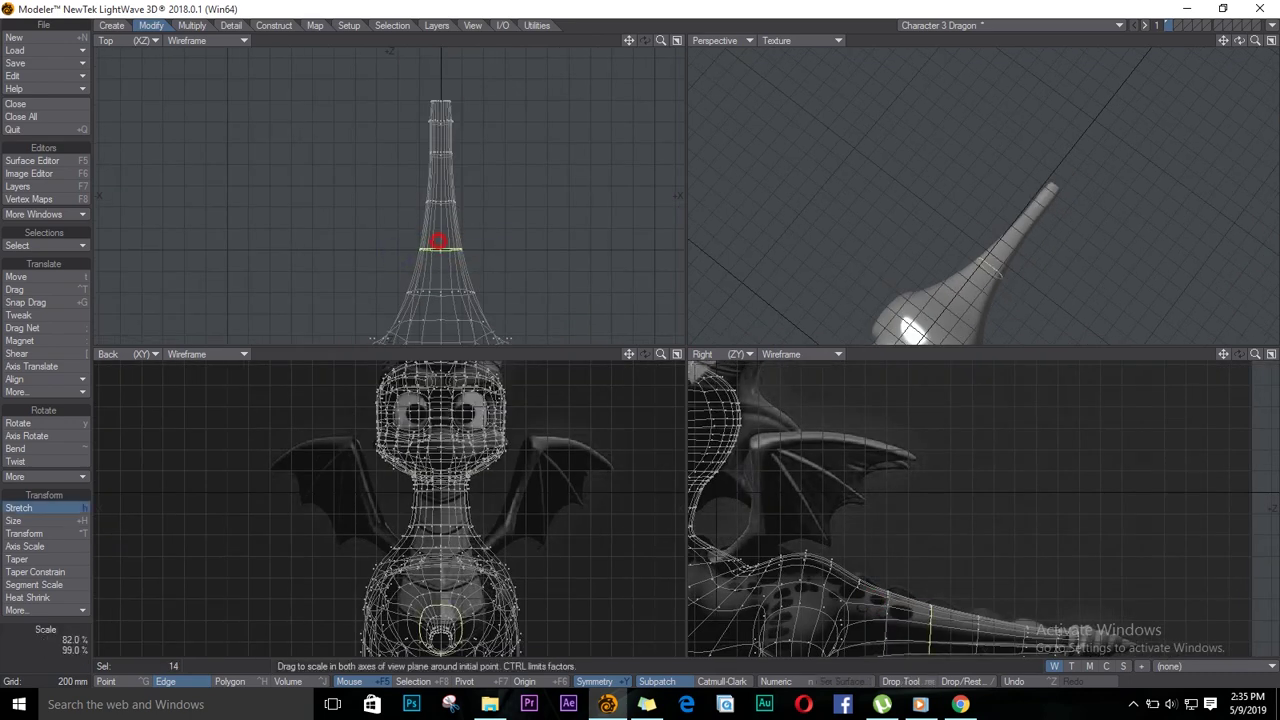
key("space")
key("slash")
key("a")
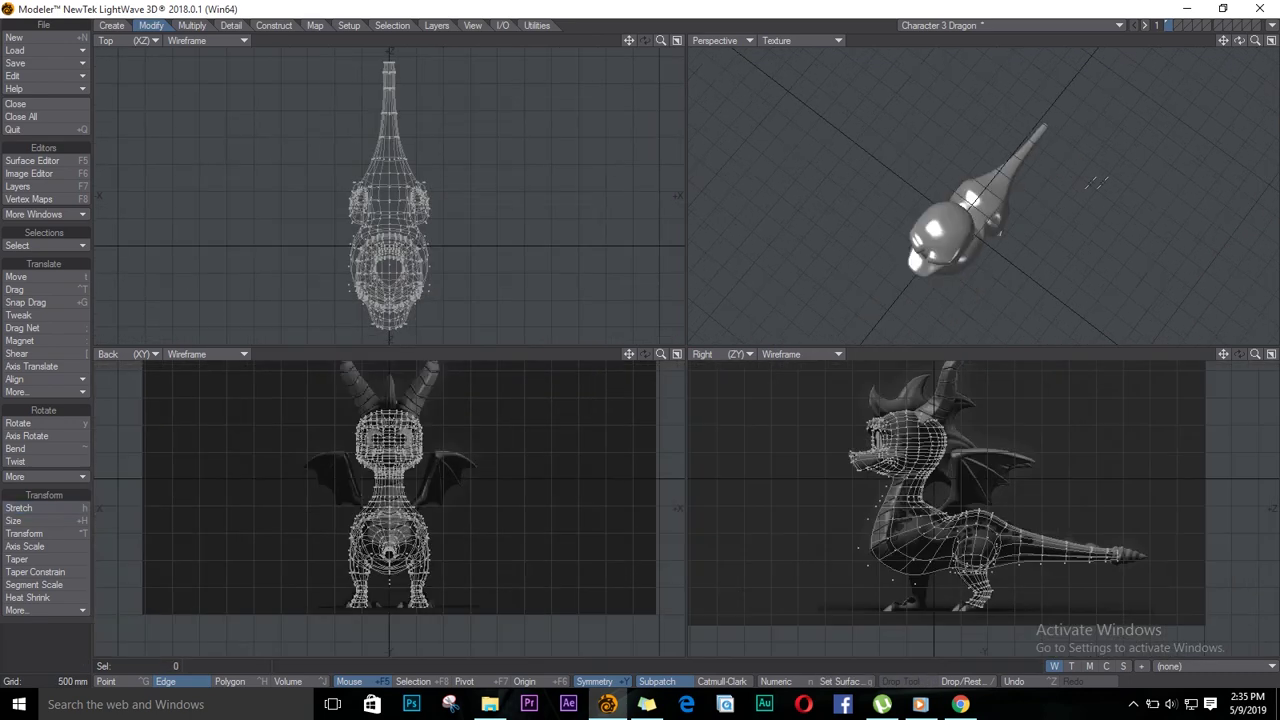
Select the polygons on both sides of the chest where the front legs attach and delete them
mouse_move(1241, 47)
left_mouse_down()
mouse_move(1029, 206)
mouse_move(1246, 89)
mouse_move(1266, 158)
mouse_move(1241, 46)
left_mouse_up()
left_click_drag(1046, 306, 1100, 284, "ctrl+alt")
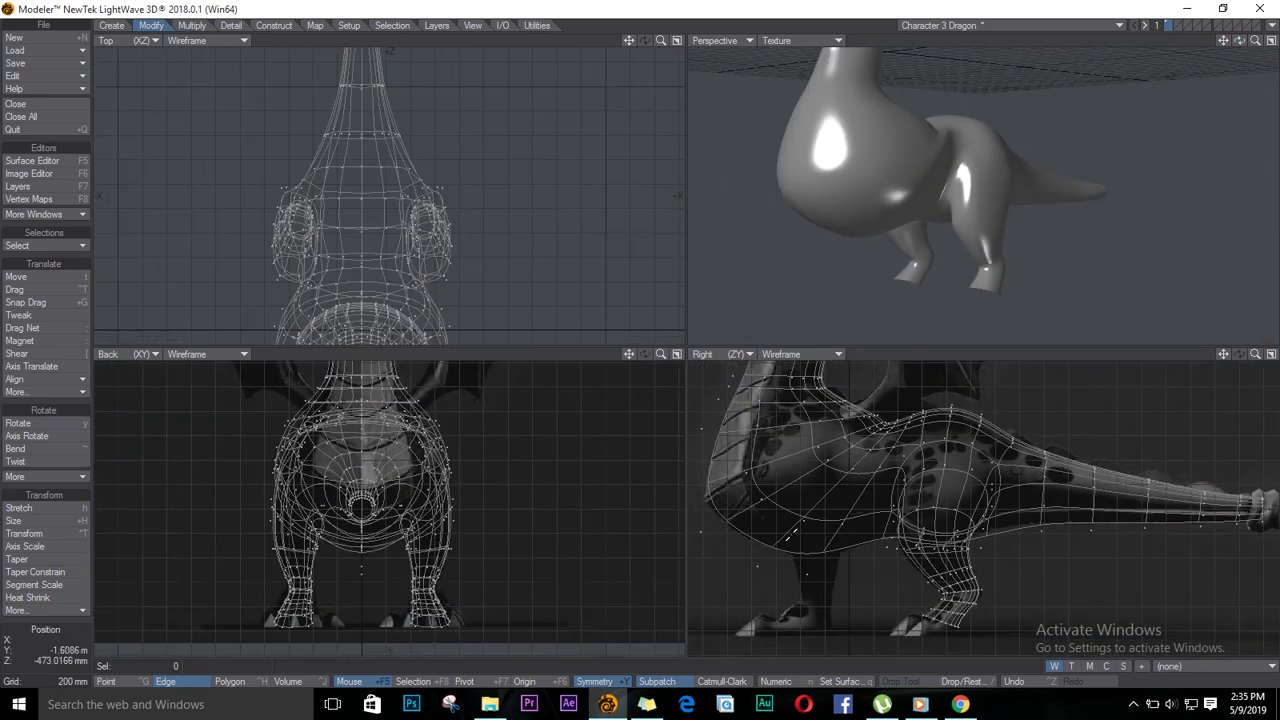
left_click_drag(840, 538, 857, 541, "ctrl+alt")
key("space")
left_click_drag(833, 441, 866, 470)
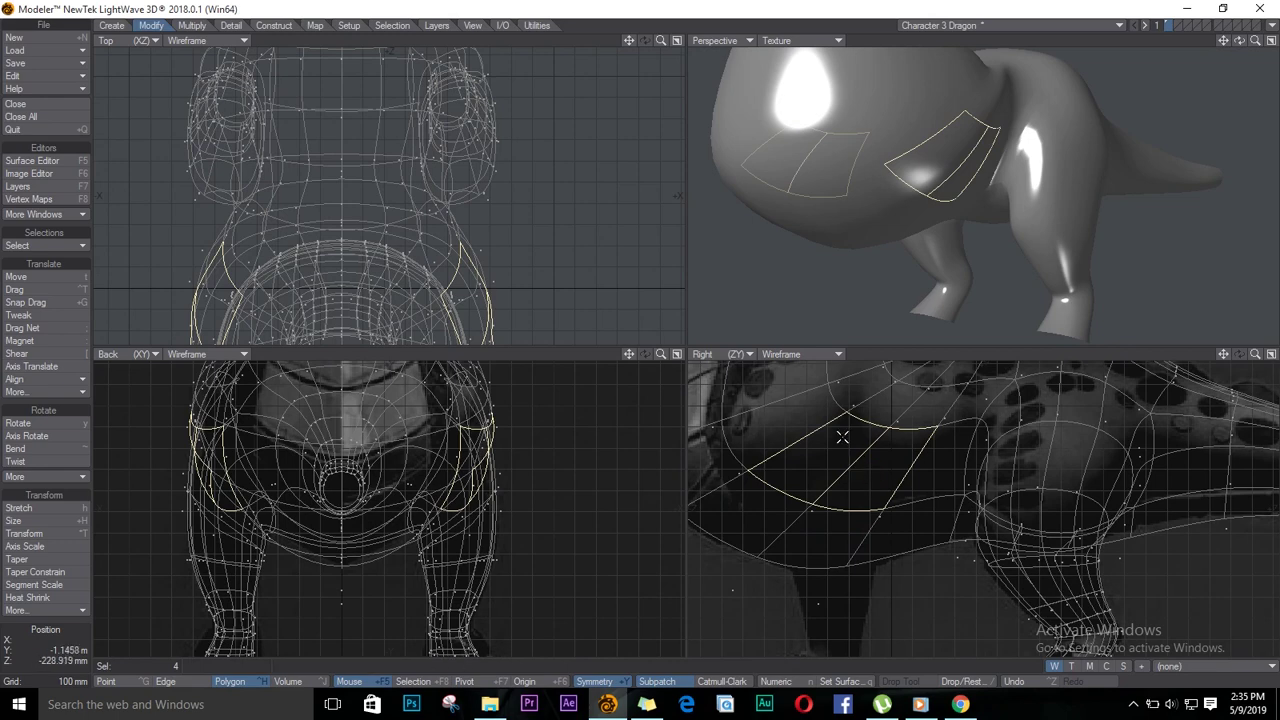
key("Delete")
Reposition the points around the front-leg openings in the Right view to make the holes rounder
key("ctrl+t")
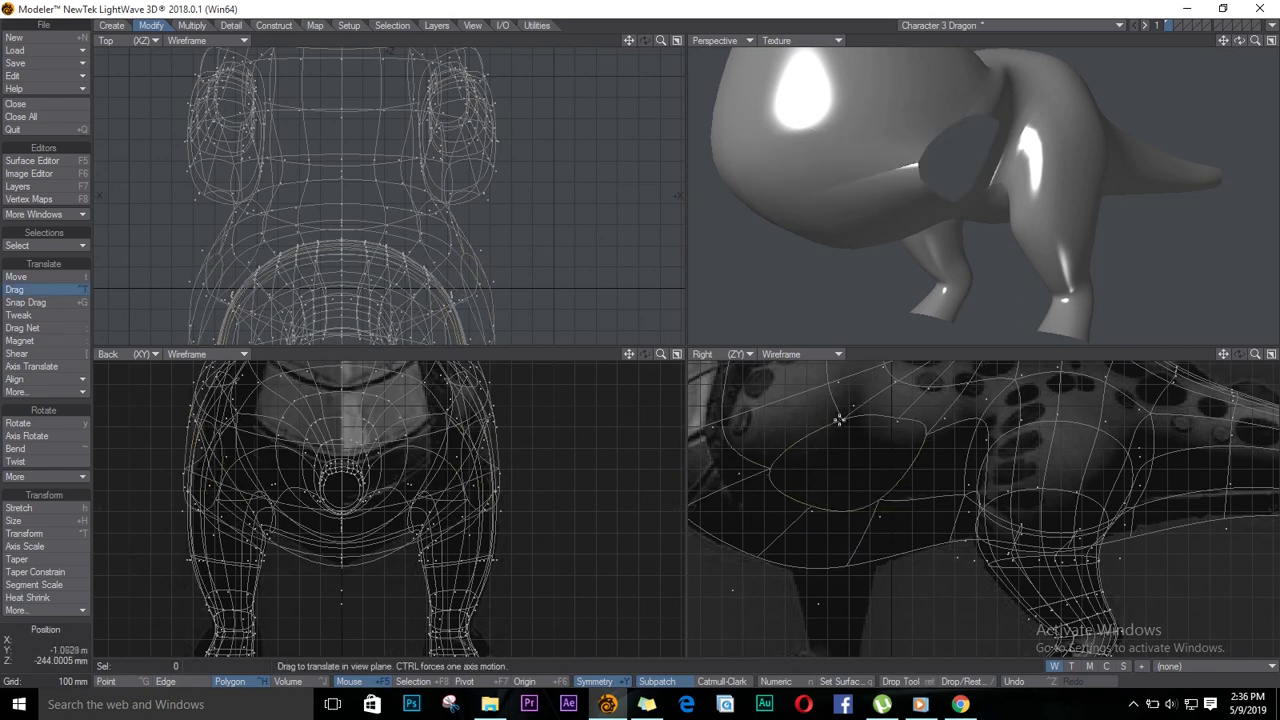
left_click_drag(841, 421, 806, 431)
left_click_drag(892, 417, 880, 428)
left_click_drag(926, 429, 909, 455)
left_click_drag(880, 515, 814, 526)
left_click_drag(743, 473, 768, 485)
Reposition the points along the back and flank behind the front-leg openings in the Right view to smooth the surface
key("g")
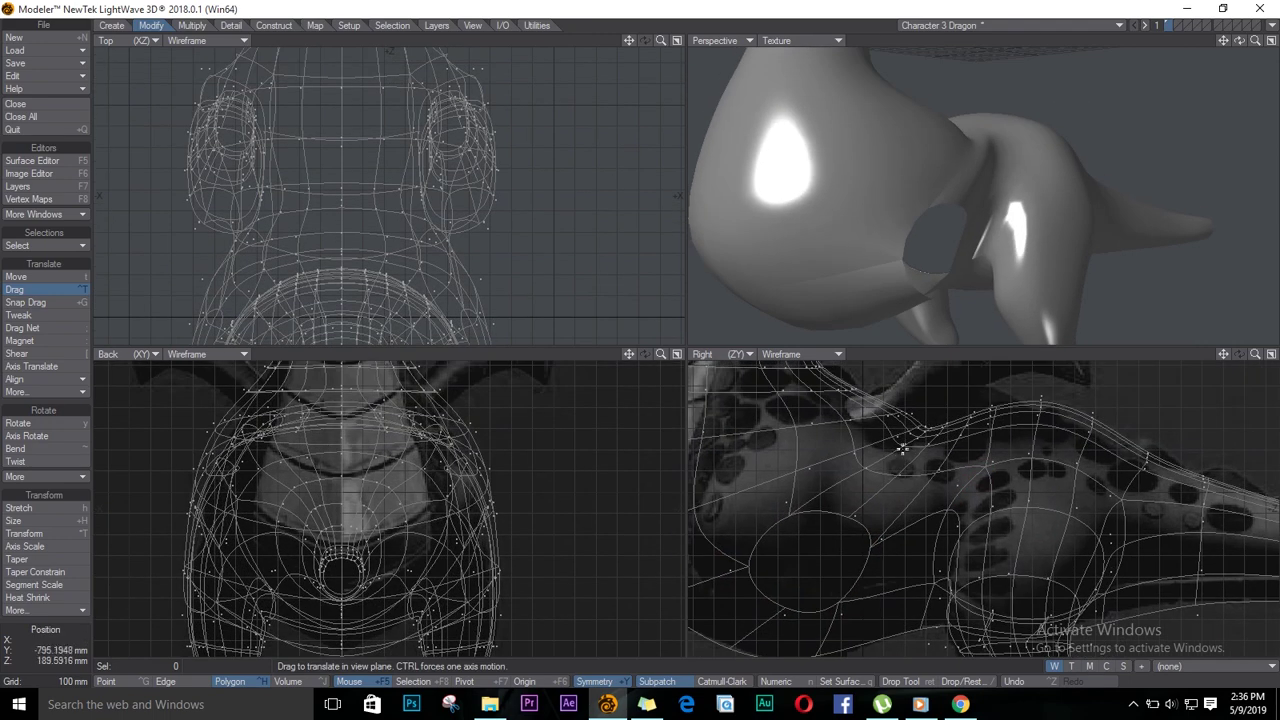
left_click_drag(903, 450, 860, 418)
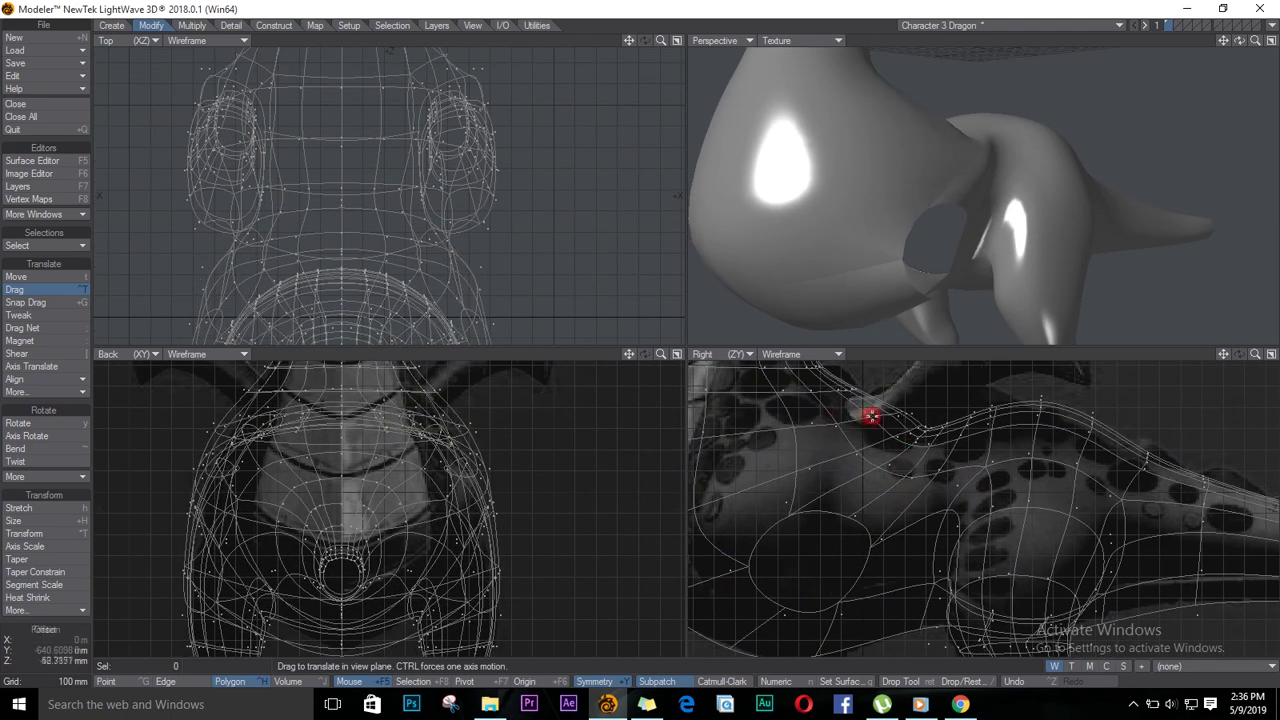
left_click_drag(940, 437, 936, 450)
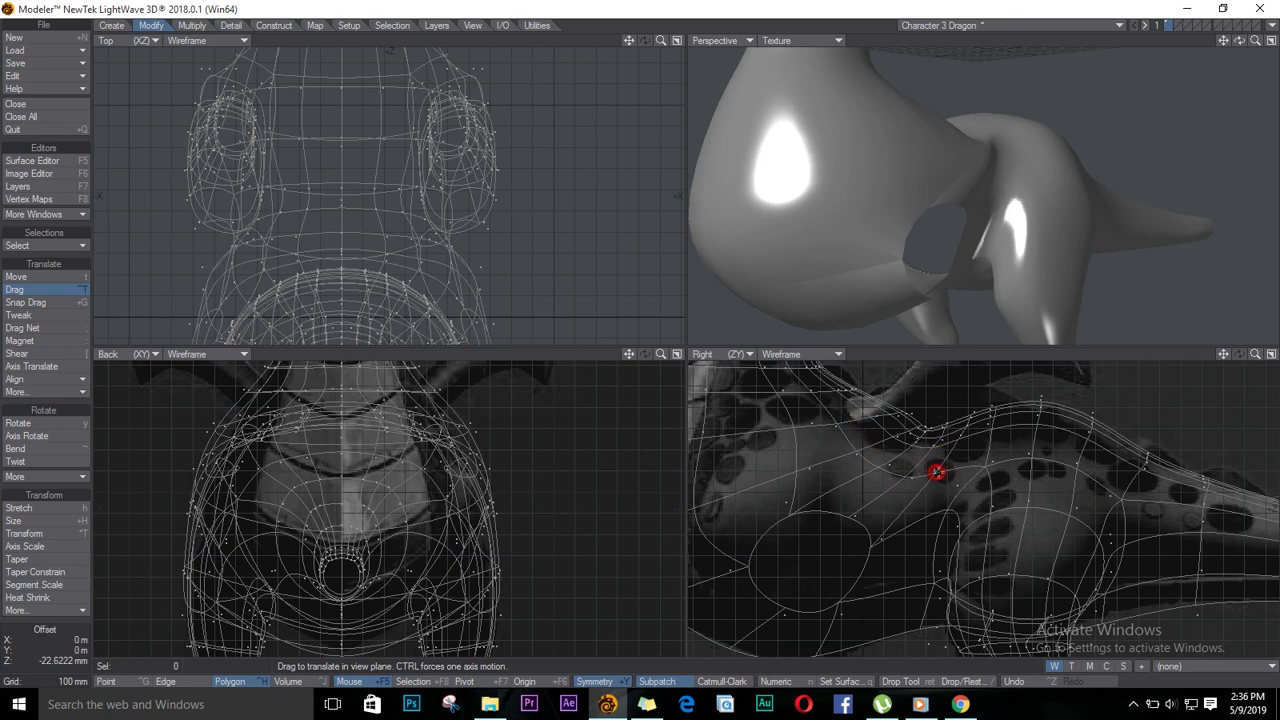
left_click_drag(1239, 41, 1085, 203)
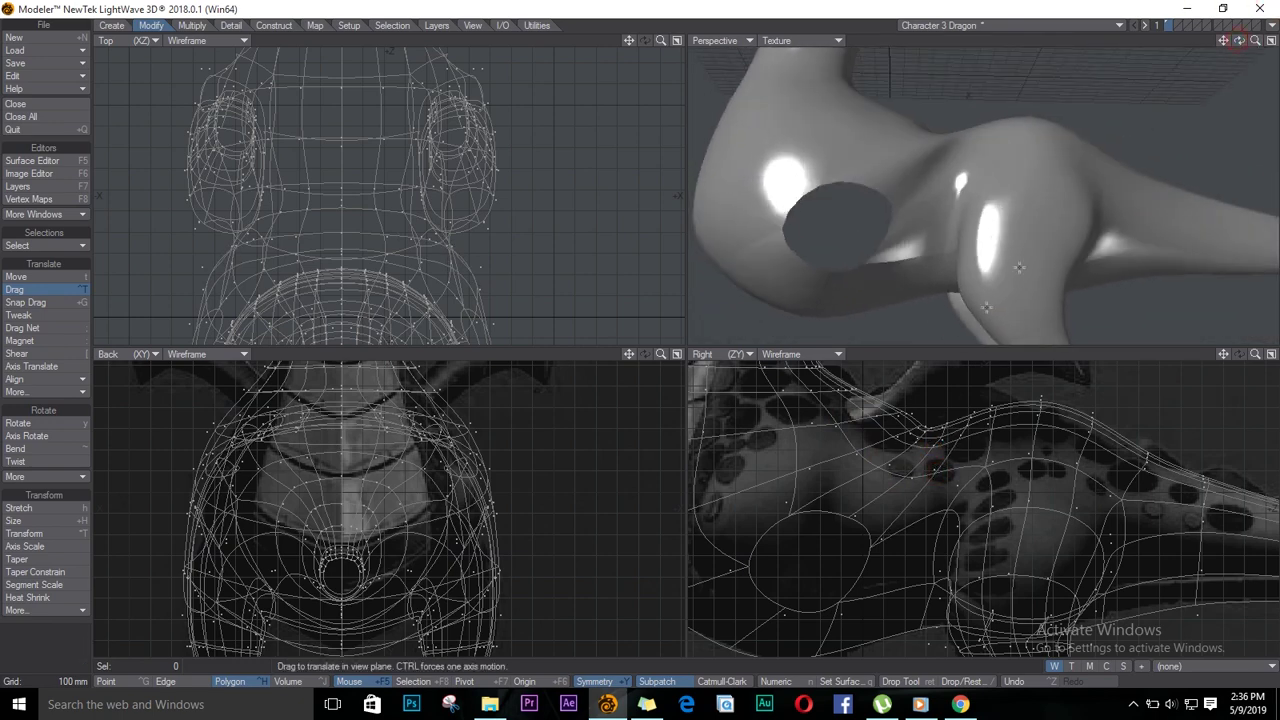
left_click_drag(933, 478, 931, 540)
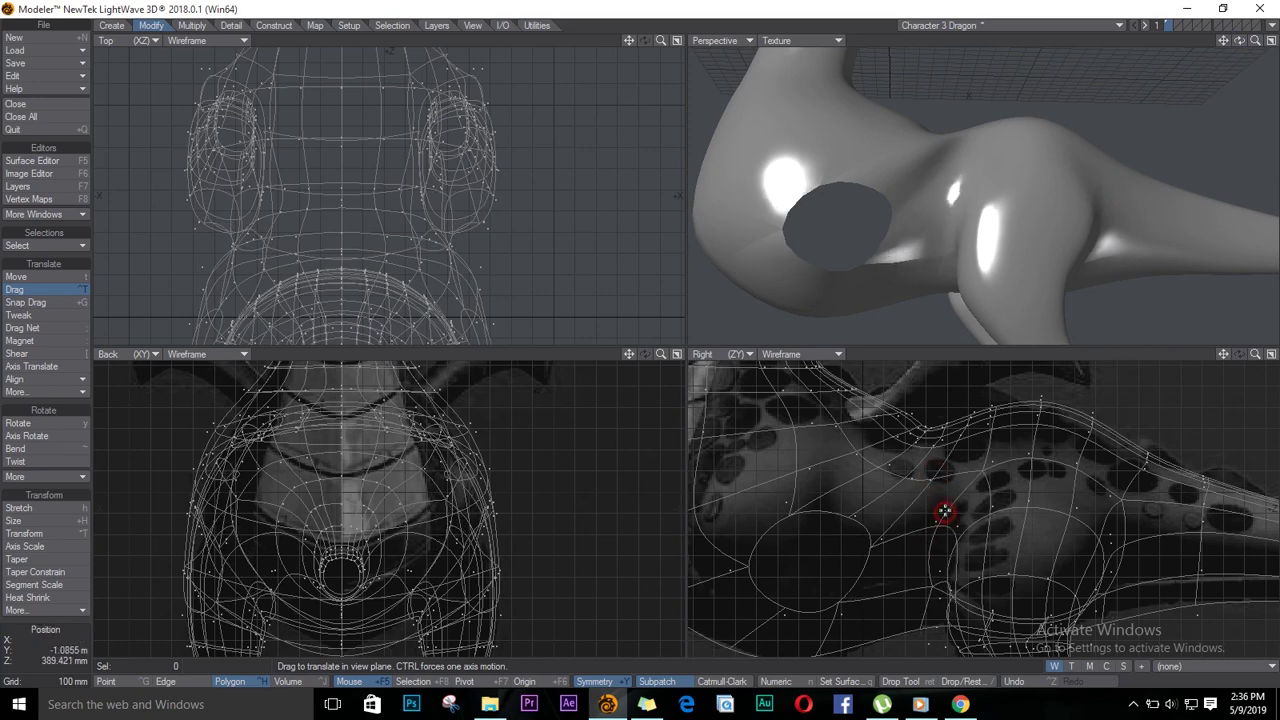
left_click_drag(838, 605, 843, 594)
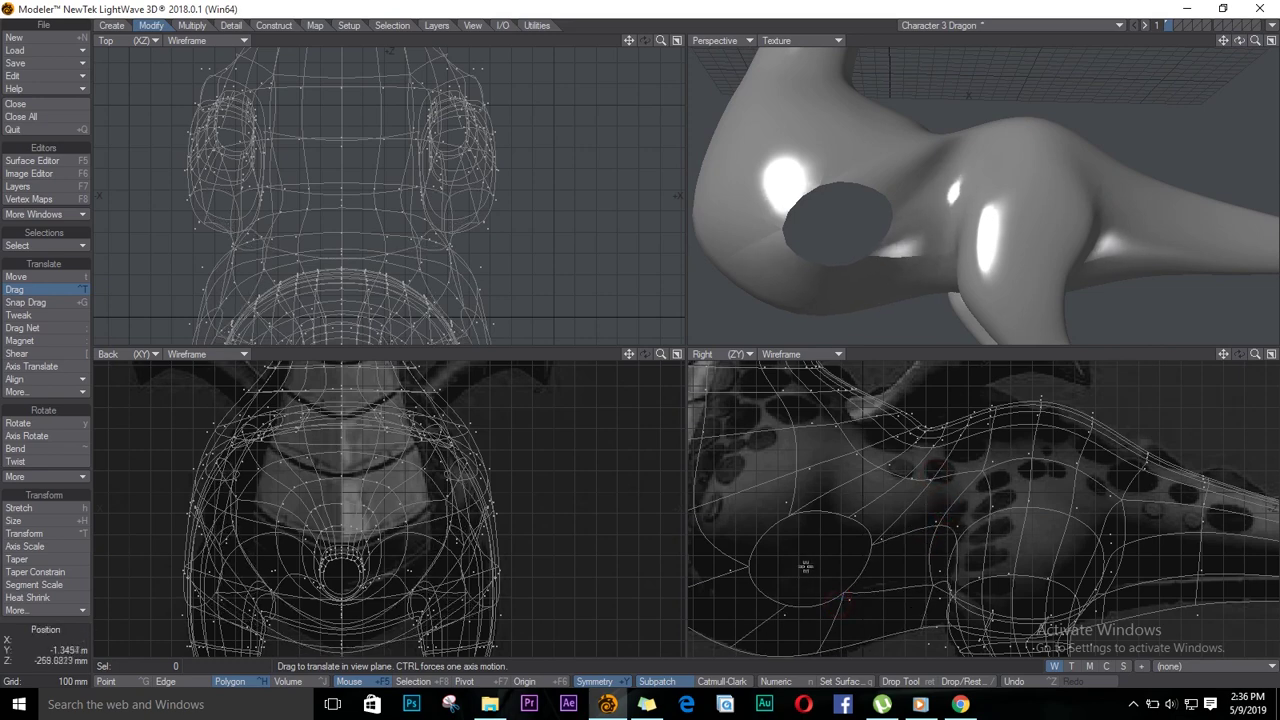
Select the edge loops around both front-leg openings and rotate them inward in the Back view
key("space")
key("space")
key("slash")
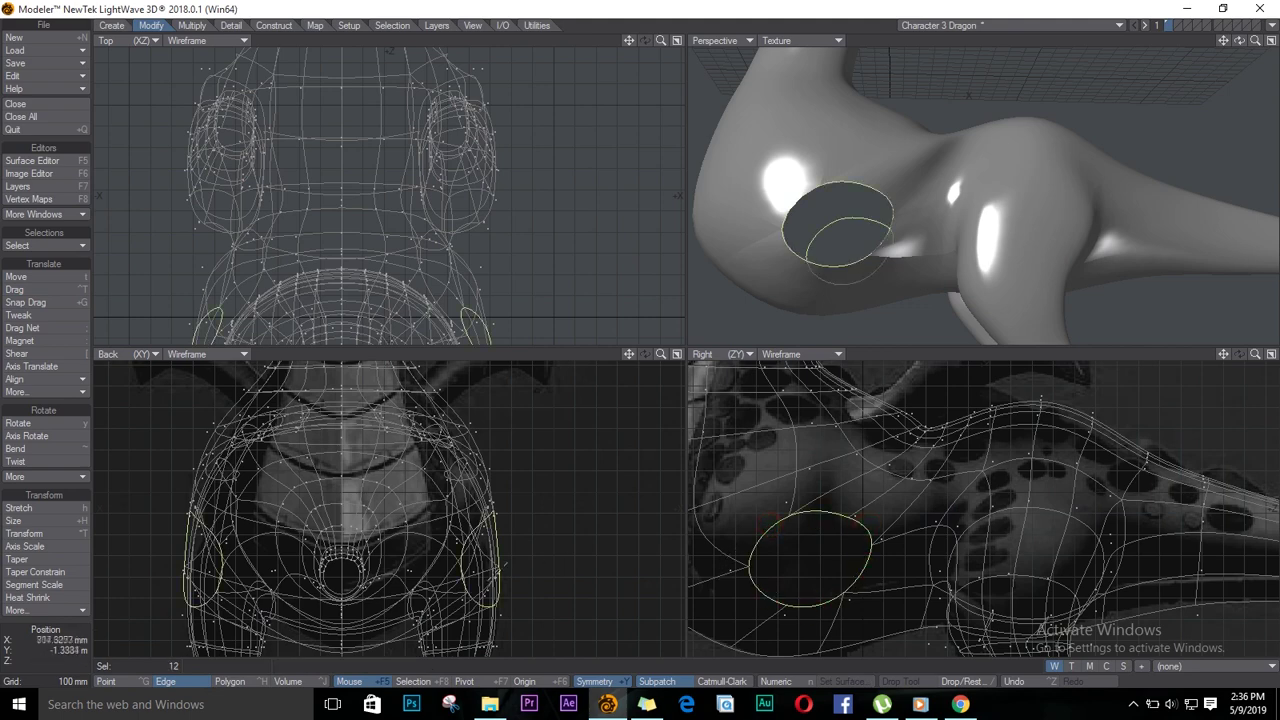
key("y")
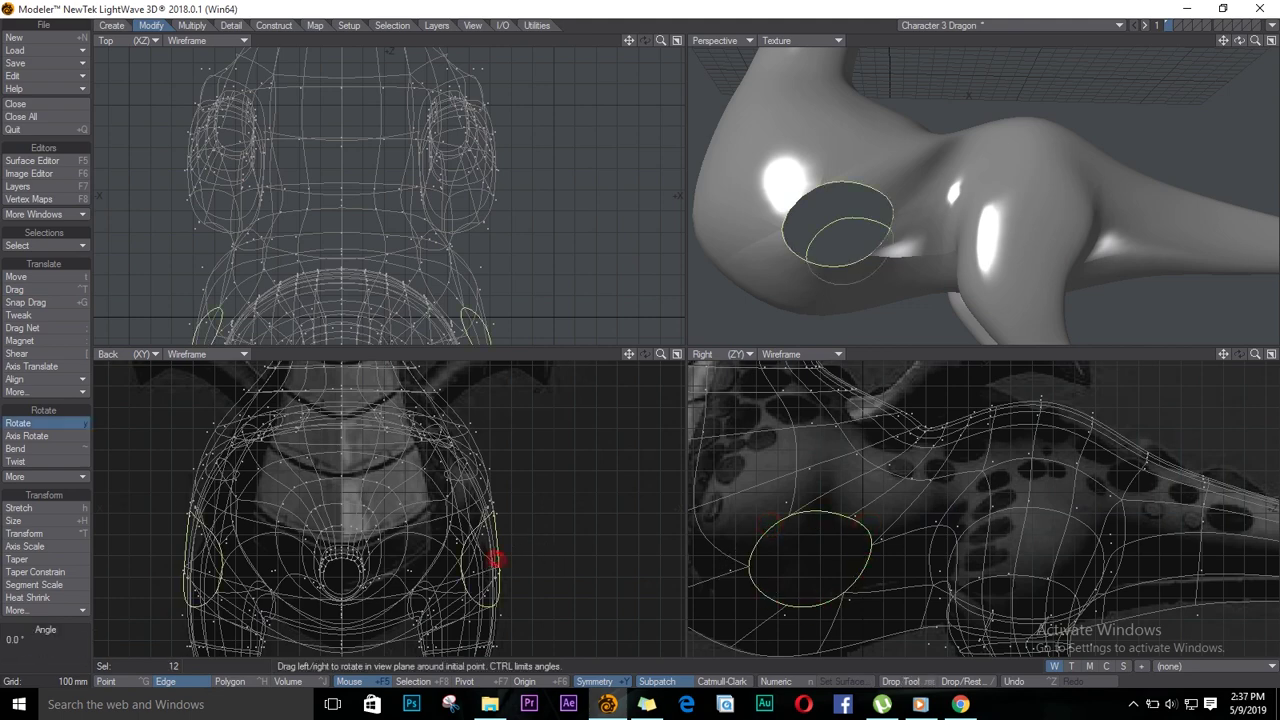
mouse_move(494, 560)
left_mouse_down()
mouse_move(508, 566)
mouse_move(466, 569)
mouse_move(471, 559)
left_mouse_up()
key("t")
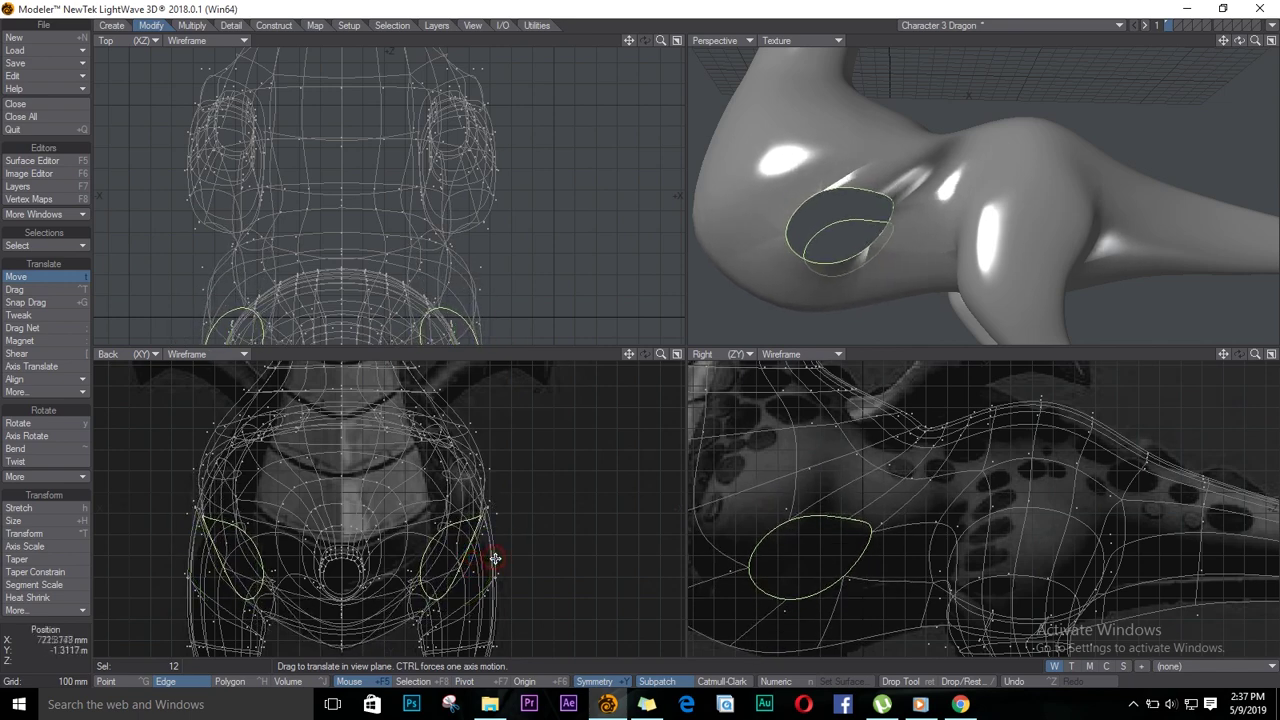
Set the brightness of the front reference image to 0 in the Image Editor
left_click_drag(576, 574, 561, 479, "alt")
key("F6")
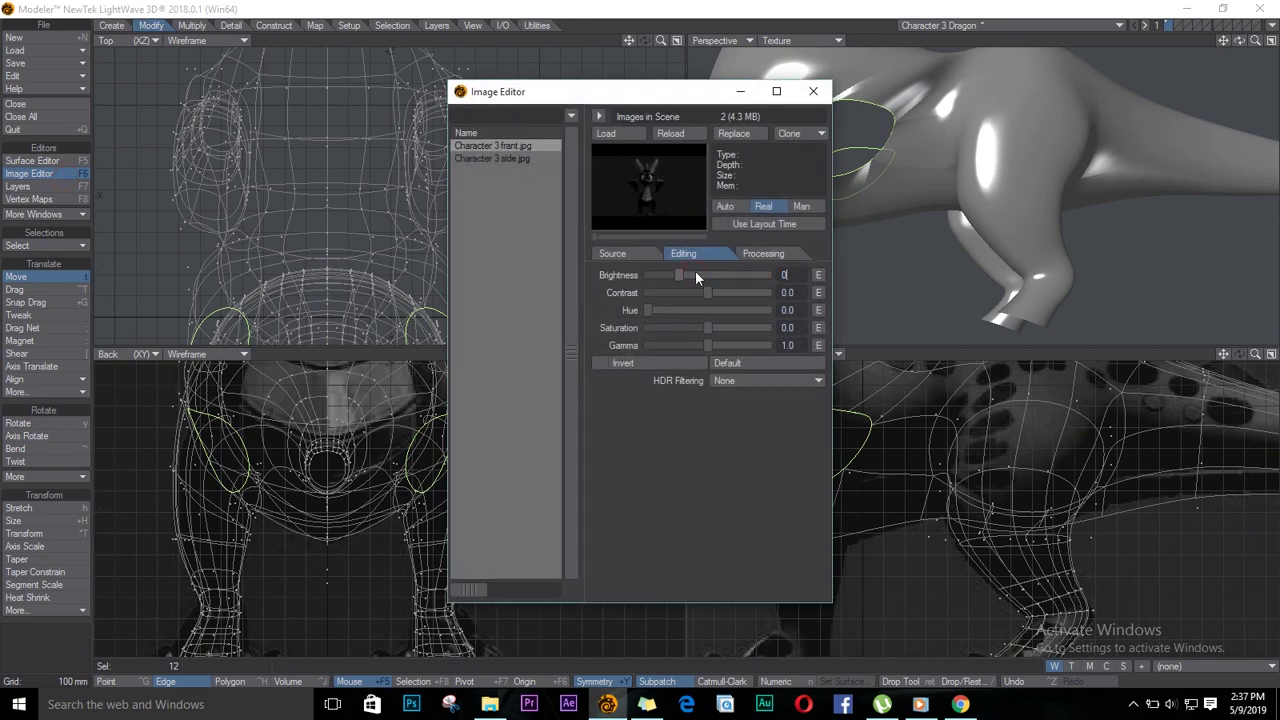
key("Return")
left_click(814, 92)
Move and rotate the front-leg opening loops in the Back view to line up with the upper legs of the reference
left_click_drag(447, 449, 433, 448)
key("h")
key("y")
key("t")
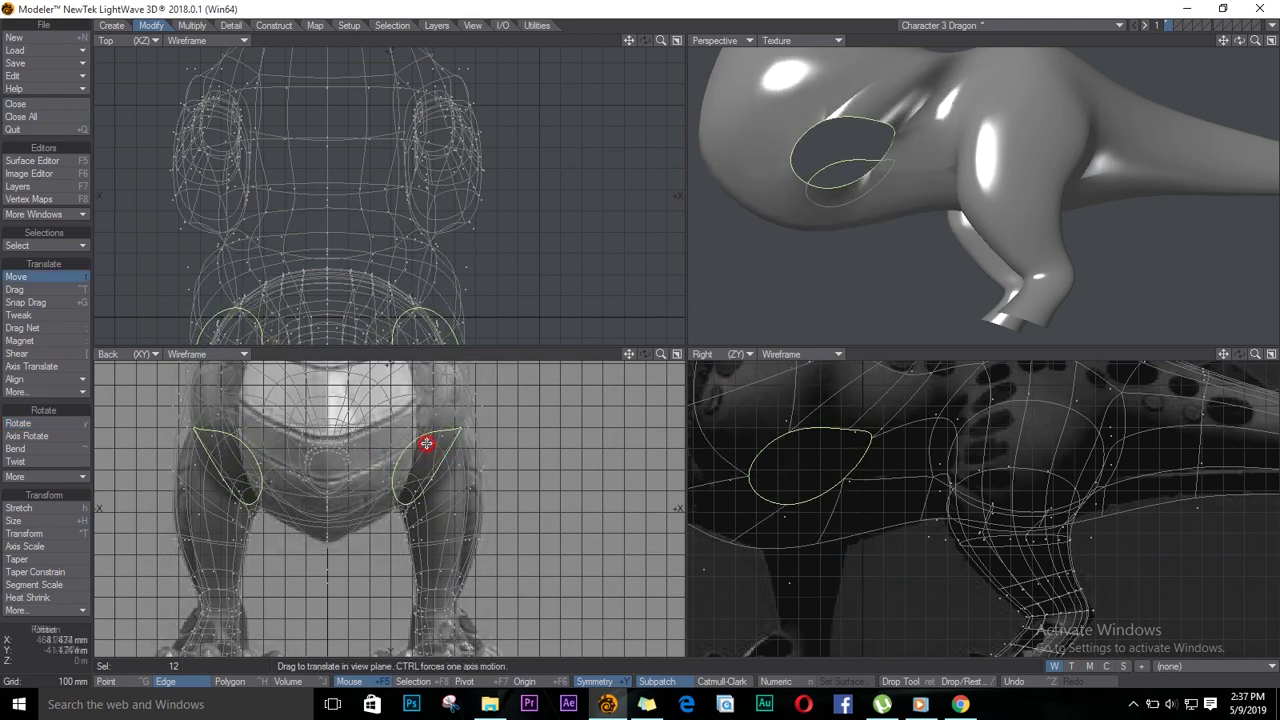
left_click_drag(448, 281, 425, 118, "alt")
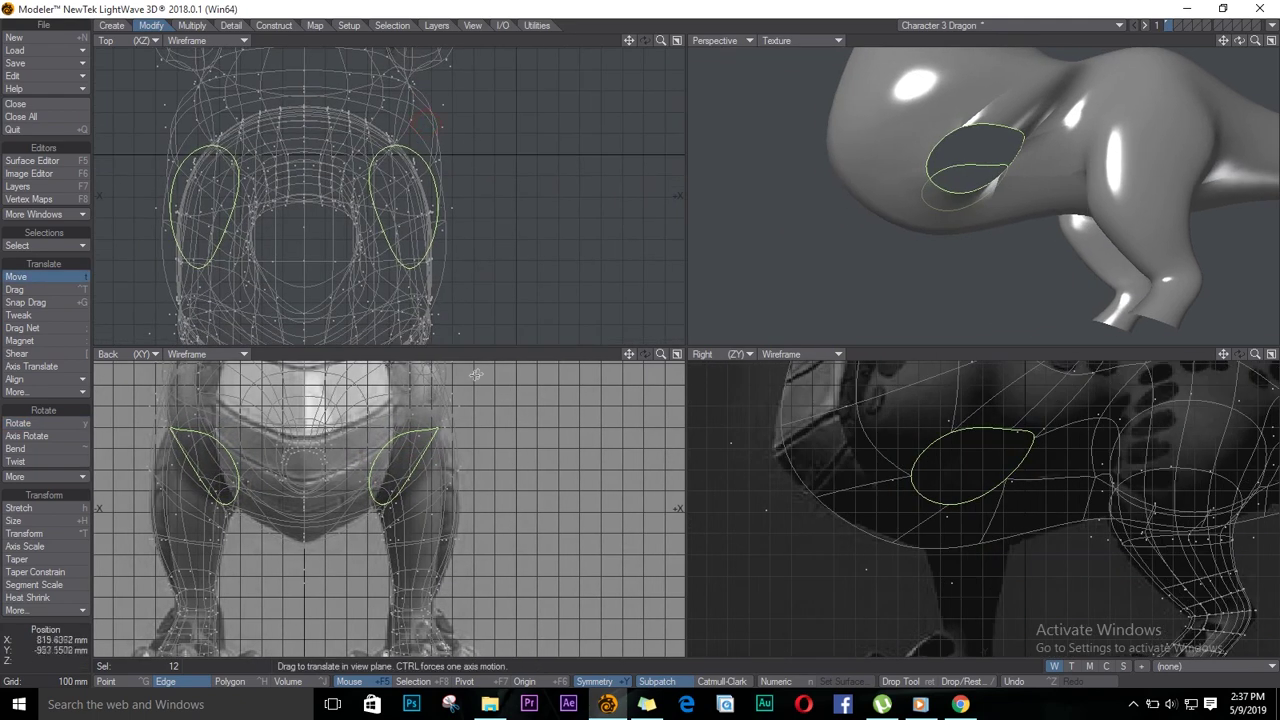
left_click_drag(427, 453, 418, 489)
key("t")
key("y")
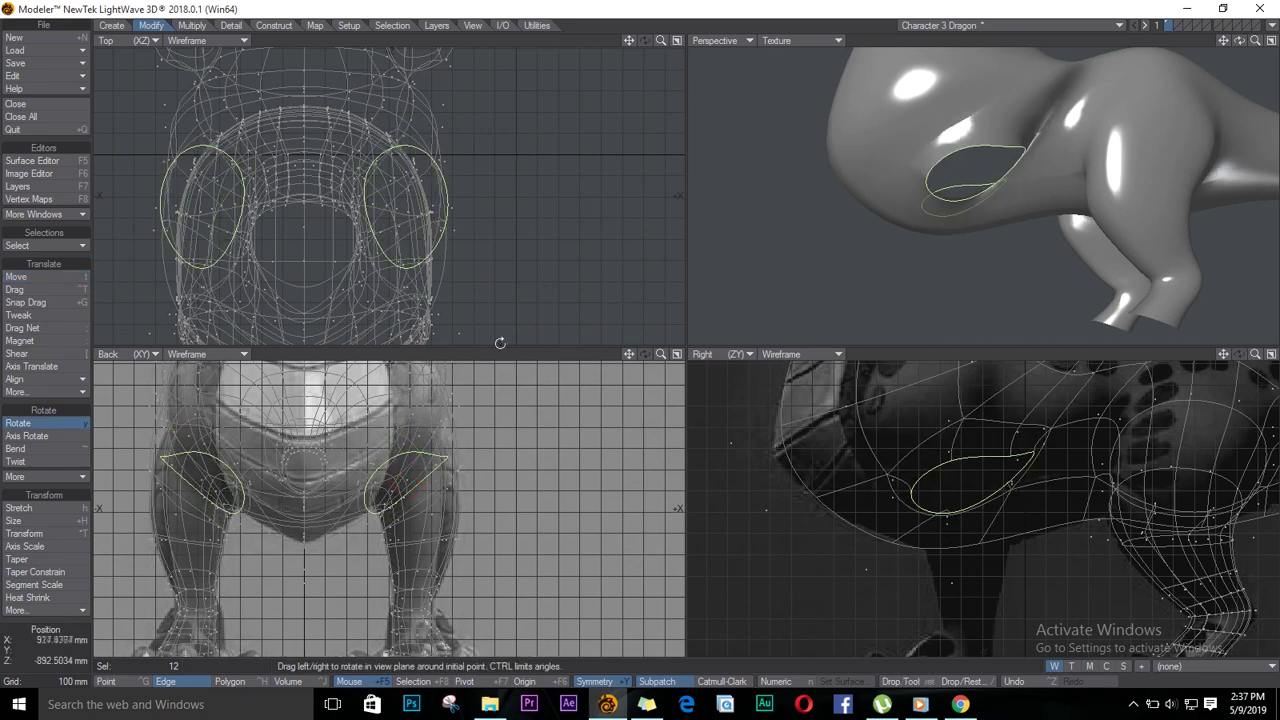
Brighten the side reference image, Character 3 side.jpg, in the Image Editor
left_click(30, 173)
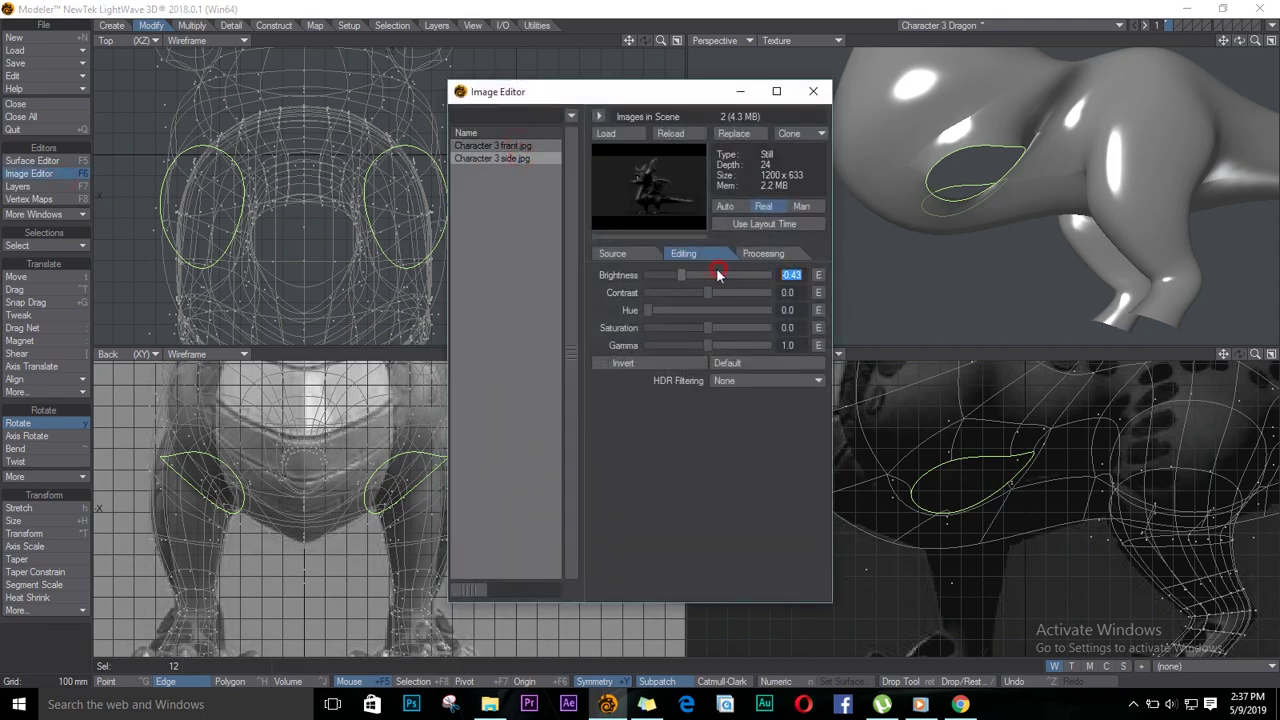
left_click(718, 275)
left_click(813, 92)
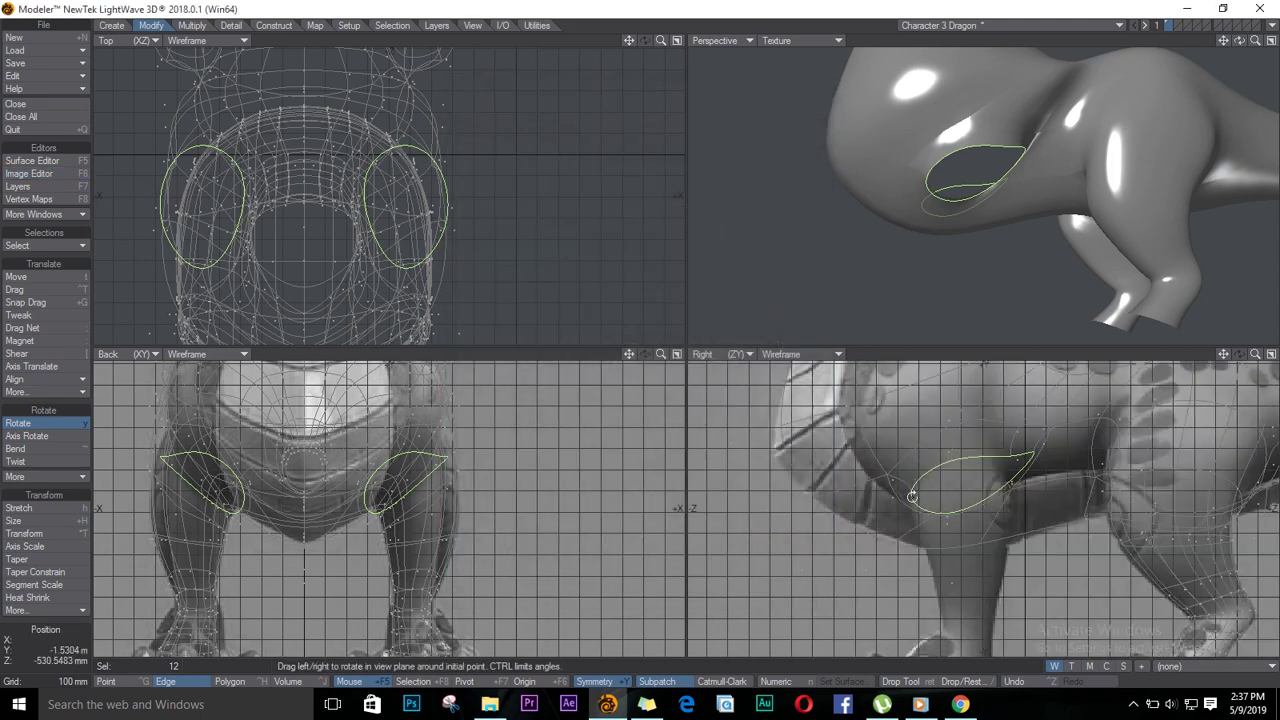
Shorten the opening loops lengthwise in the Right view and scale them to about 89% width and 93% height in the Back view
left_click_drag(912, 497, 894, 506)
key("h")
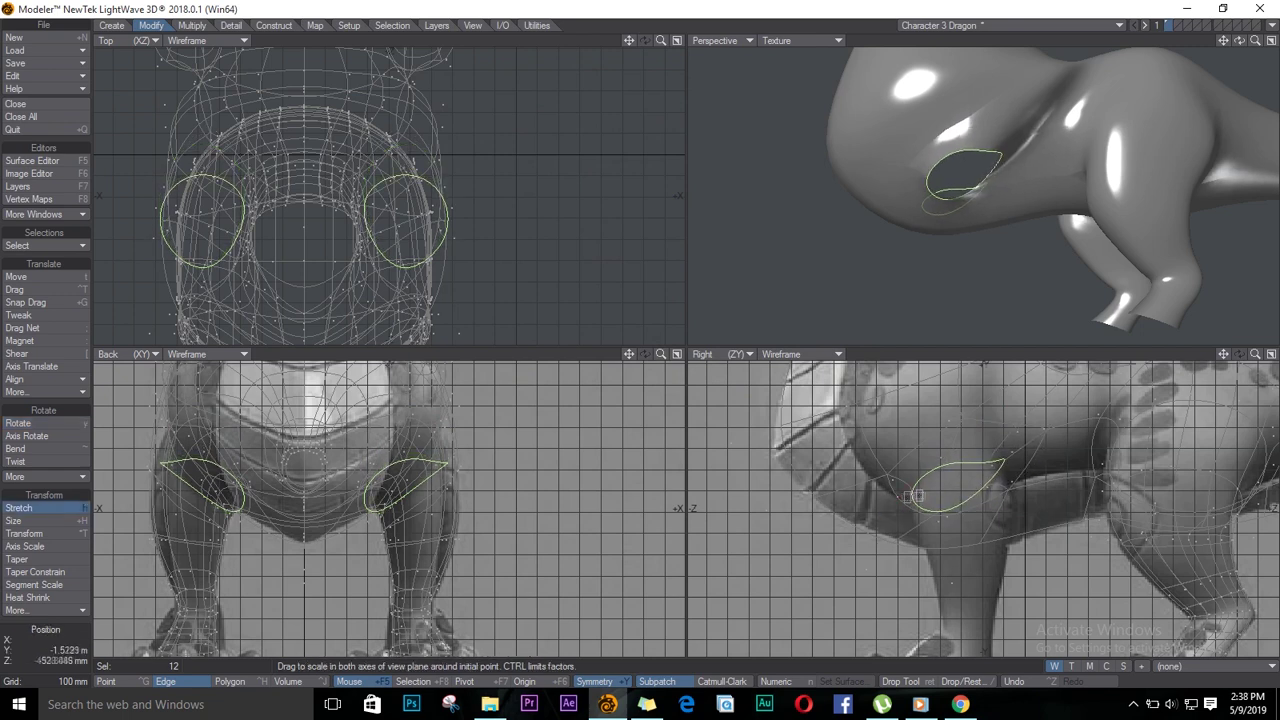
left_click_drag(441, 465, 436, 469)
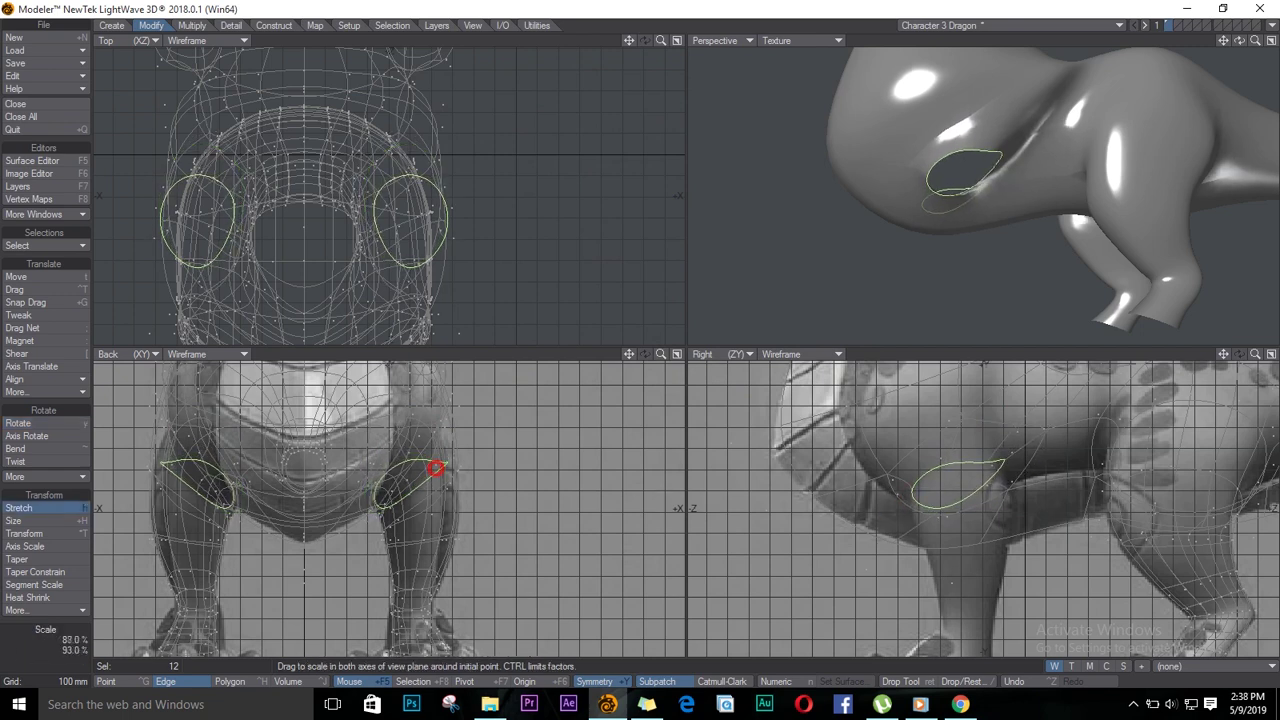
Extend the opening edges downward to form the first segment of the front legs and align it with the reference
key("t")
left_click_drag(966, 486, 1012, 487)
key("h")
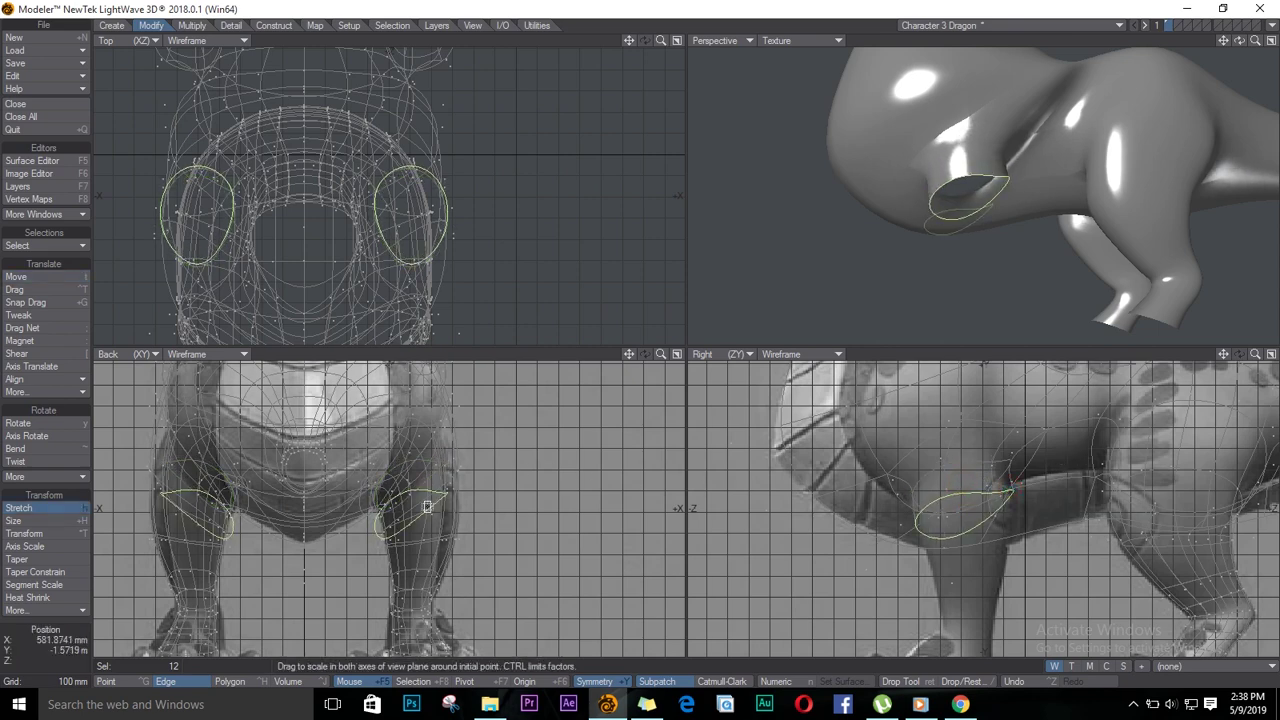
key("t")
left_click_drag(428, 507, 432, 503)
key("h")
mouse_move(409, 507)
left_mouse_down()
mouse_move(416, 598)
mouse_move(422, 497)
mouse_move(417, 517)
left_mouse_up()
Flatten the lower loops of the front-leg stubs so they lie horizontally
key("h")
key("h")
key("y")
key("t")
key("h")
key("h")
key("h")
left_click_drag(965, 518, 972, 566, "ctrl")
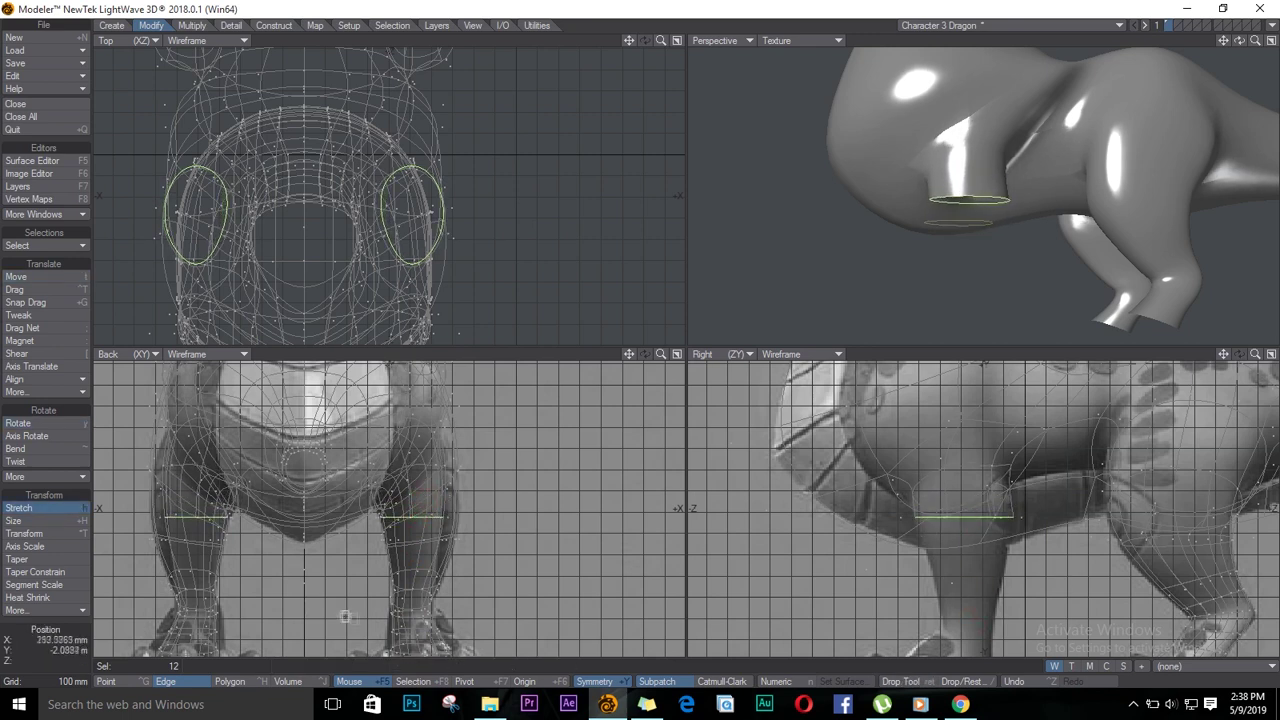
Extend the front legs straight down to the lower-leg level and fit their depth to the side reference
key("t")
left_click_drag(422, 513, 423, 518)
key("h")
left_click_drag(965, 529, 971, 589)
key("t")
key("s")
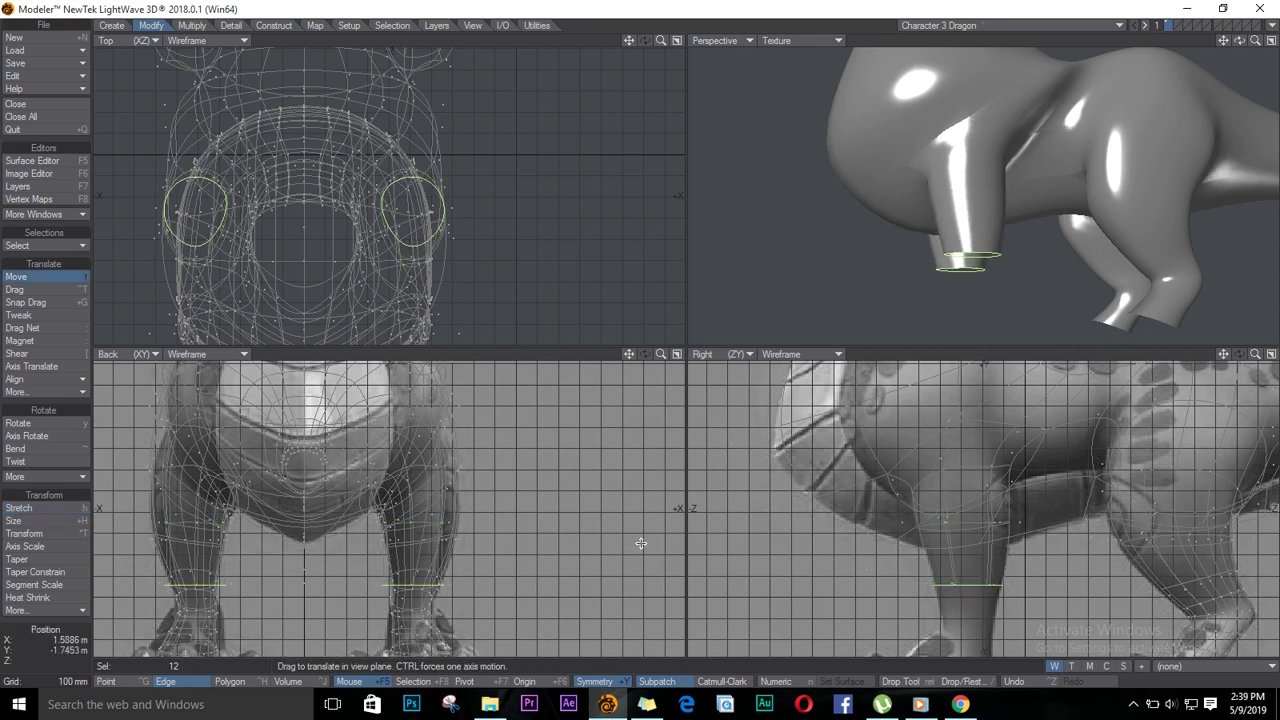
Narrow the bottom loops of the front legs in the Back view, then clear the selection
key("h")
left_click_drag(409, 583, 380, 586)
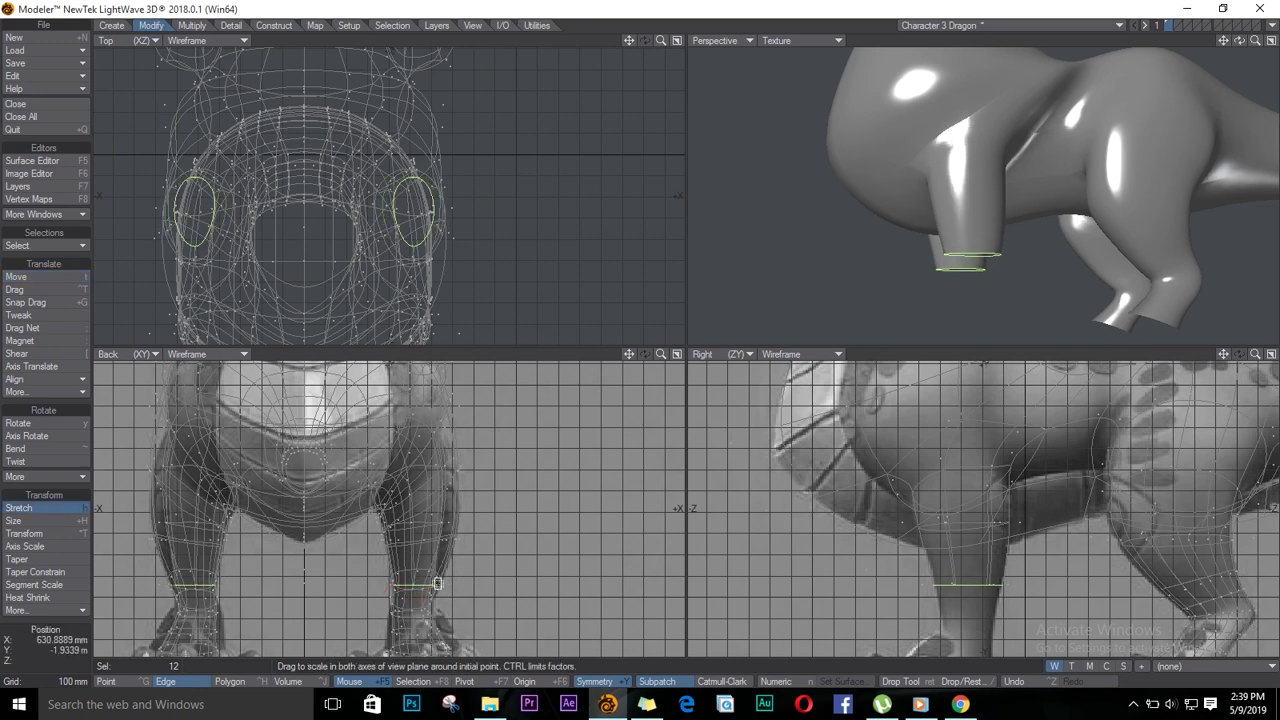
key("ctrl+h")
key("ctrl+t")
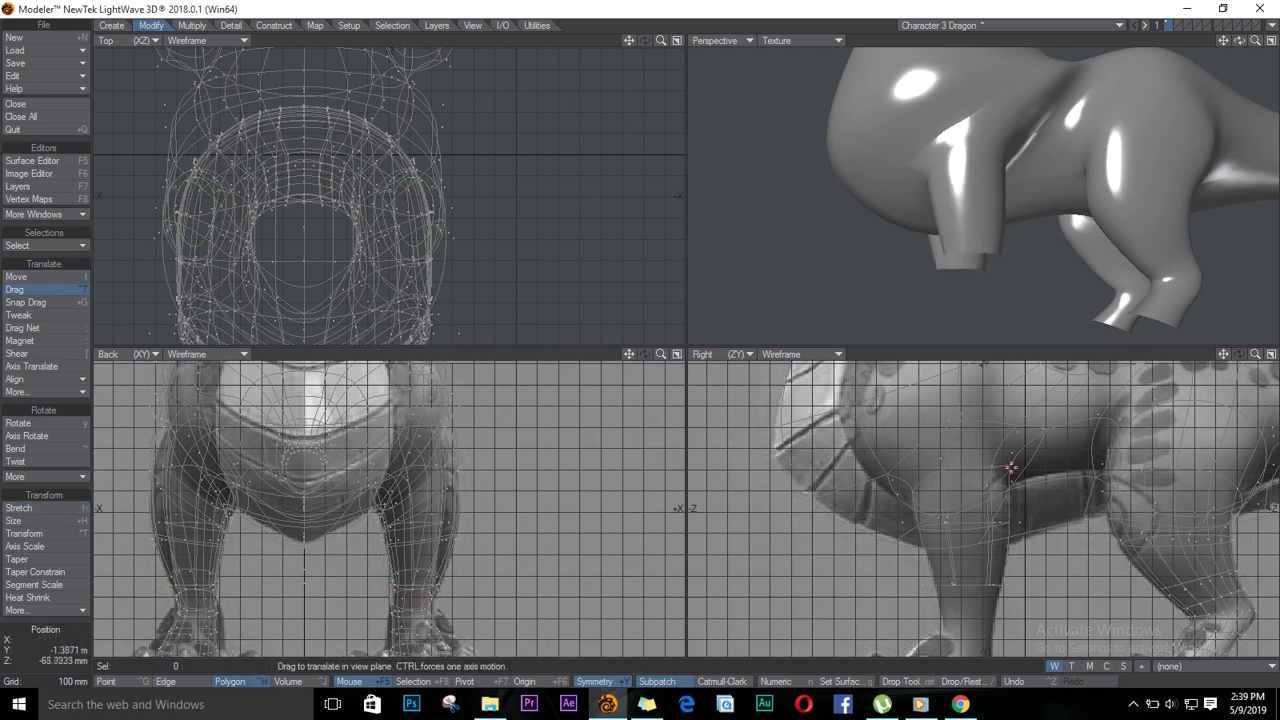
left_click_drag(1239, 41, 960, 60)
key("space")
key("space")
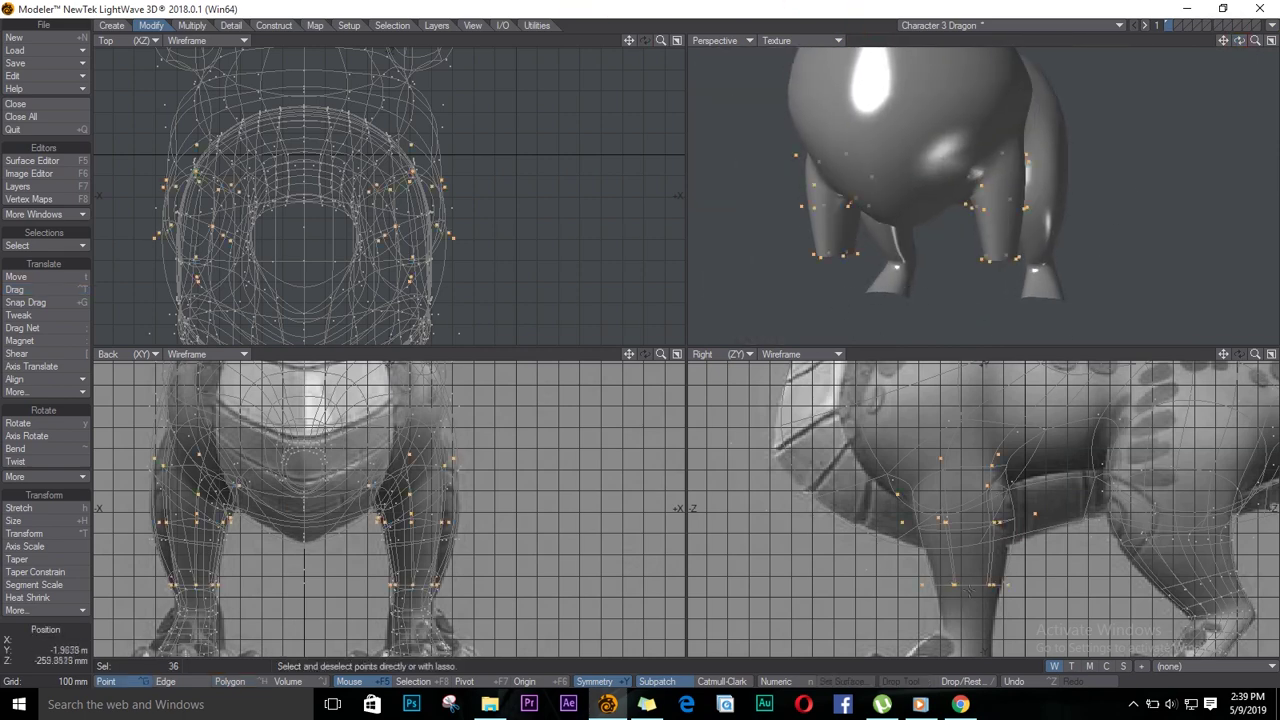
Extend the bottom edges of the front legs down to the ankles, following the side reference
key("space")
key("e")
key("t")
left_click_drag(965, 587, 885, 458)
key("t")
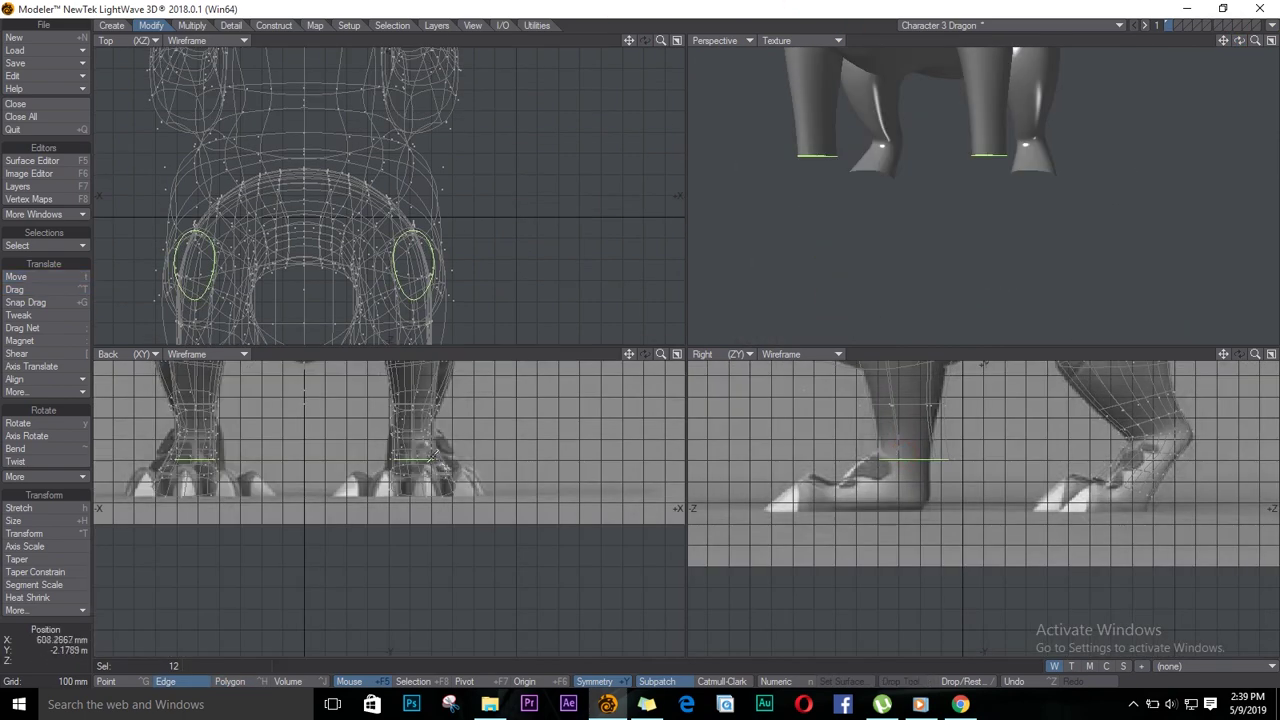
Resize and shift the front ankle loops in the Back and Right views to match the reference ankles
key("t")
left_click_drag(426, 458, 386, 460)
key("h")
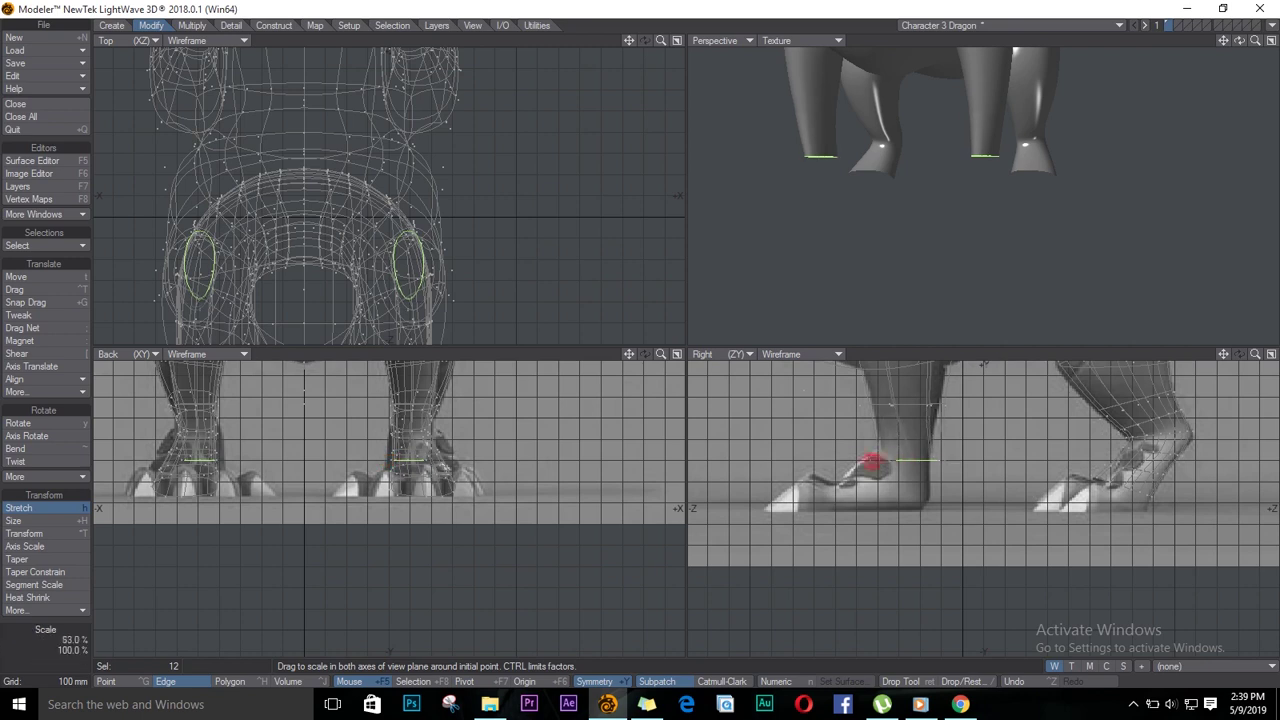
left_click_drag(872, 461, 901, 453)
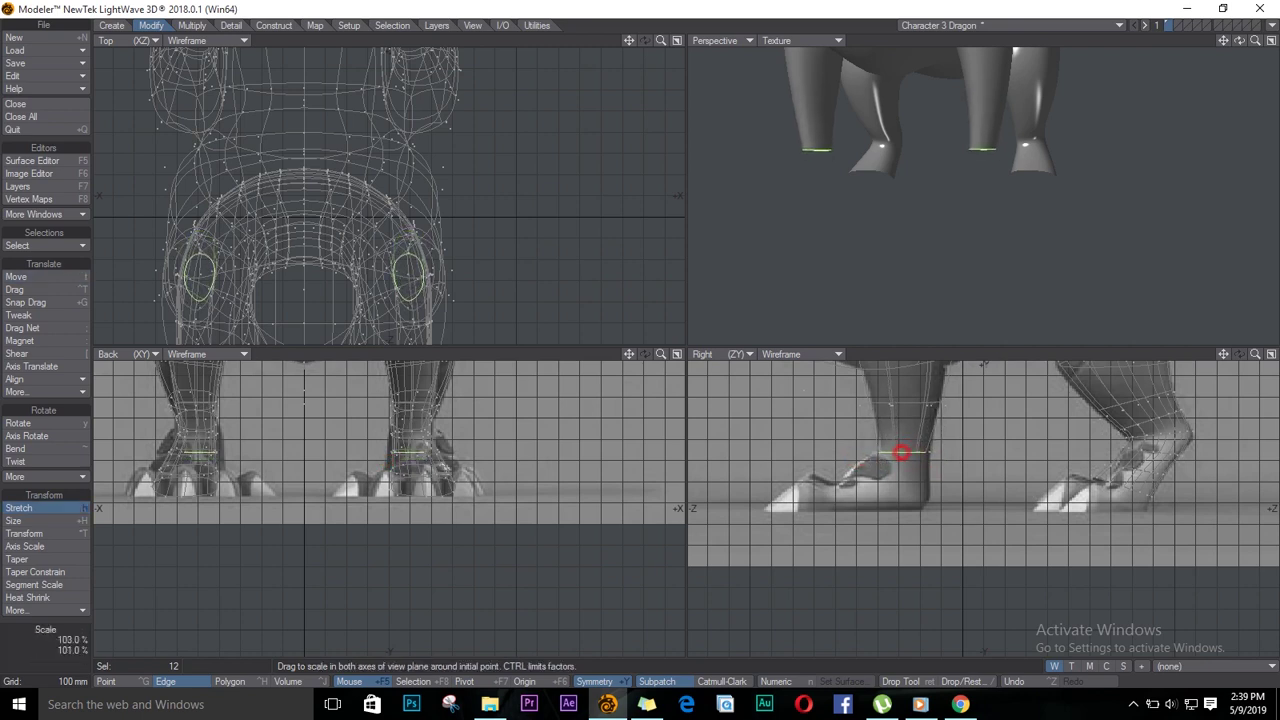
Round the front ankle loops by repositioning their points in the Top view, then adjust their height and width
key("ctrl+t")
left_click_drag(420, 269, 426, 267)
mouse_move(424, 287)
left_mouse_down()
mouse_move(389, 289)
mouse_move(409, 298)
left_mouse_up()
key("t")
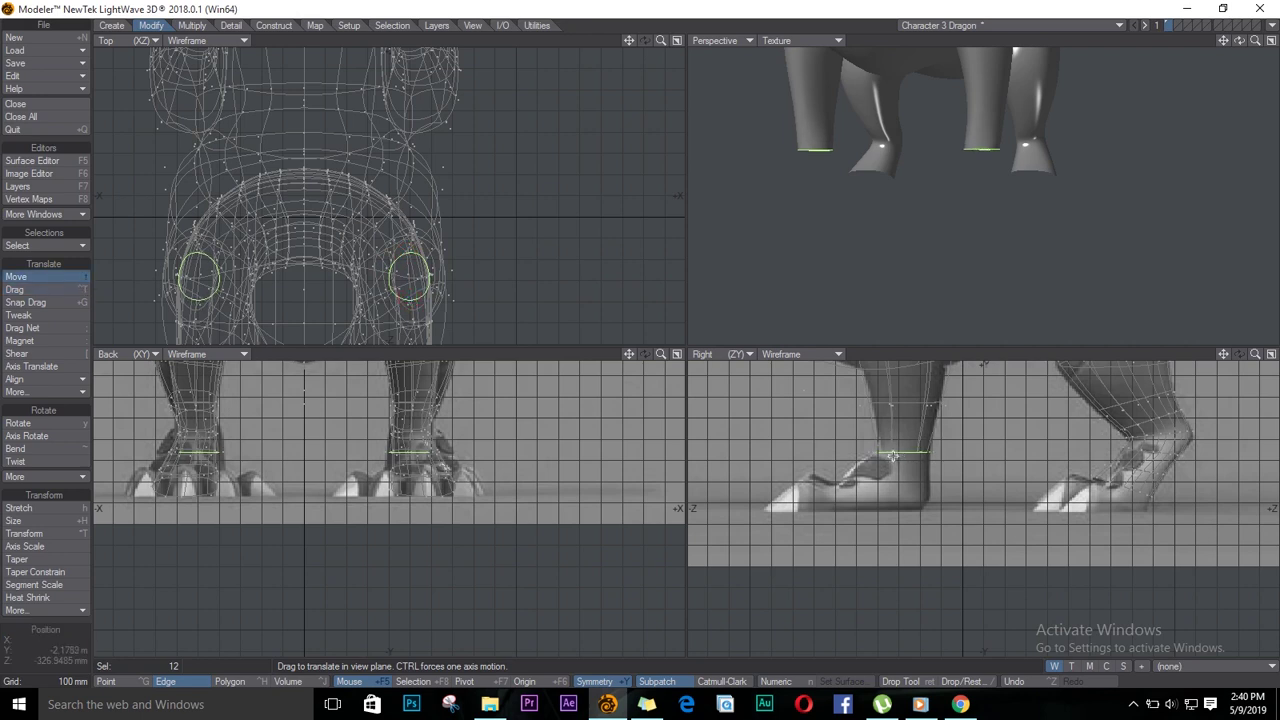
left_click_drag(894, 449, 894, 446)
key("h")
left_click_drag(412, 453, 403, 451)
Select the edge loops above the front ankles, round and adjust them in the Top and Back views, then clear the selection
key("slash")
left_click(877, 402)
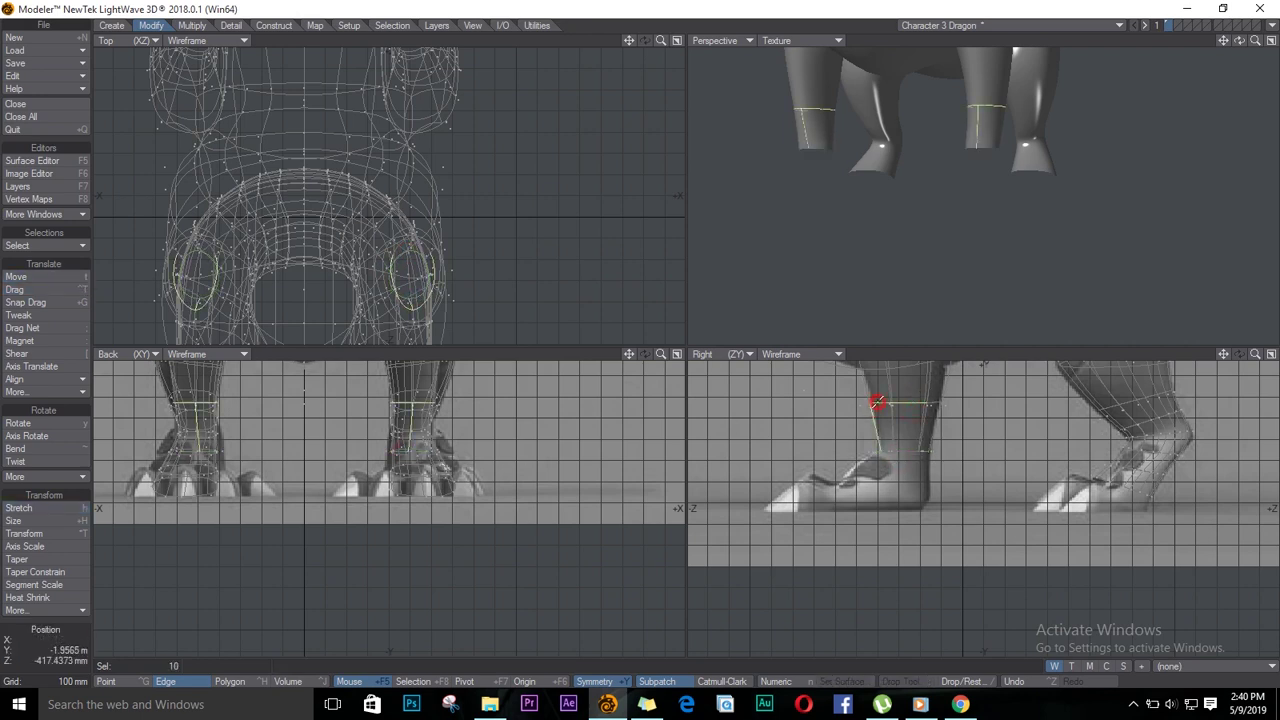
key("ctrl+t")
mouse_move(428, 273)
left_mouse_down()
mouse_move(437, 289)
mouse_move(437, 254)
left_mouse_up()
left_click_drag(397, 291, 389, 291)
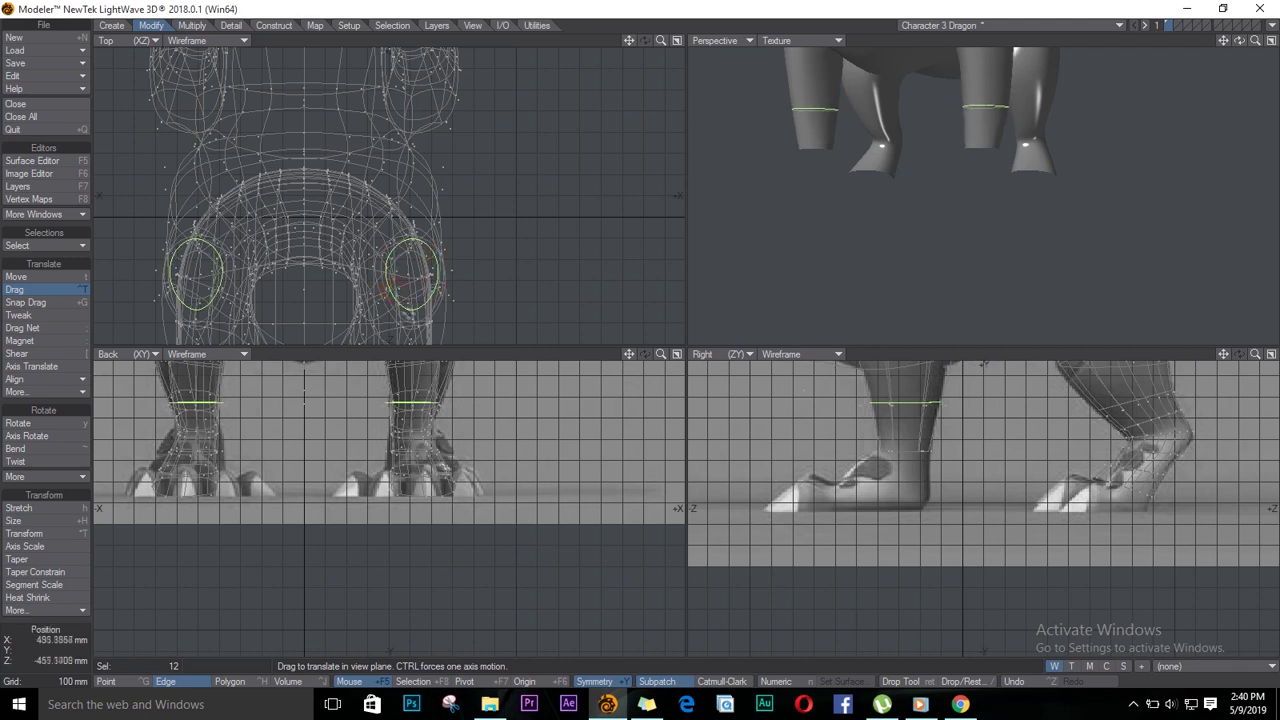
left_click_drag(414, 241, 414, 243)
key("h")
mouse_move(435, 407)
left_mouse_down()
mouse_move(396, 407)
mouse_move(412, 408)
left_mouse_up()
key("t")
key("slash")
key("slash")
Examine the whole dragon model, then the back and top of the head against the reference images
key("a")
left_click_drag(1240, 42, 1236, 100)
scroll(936, 529, "up", 4)
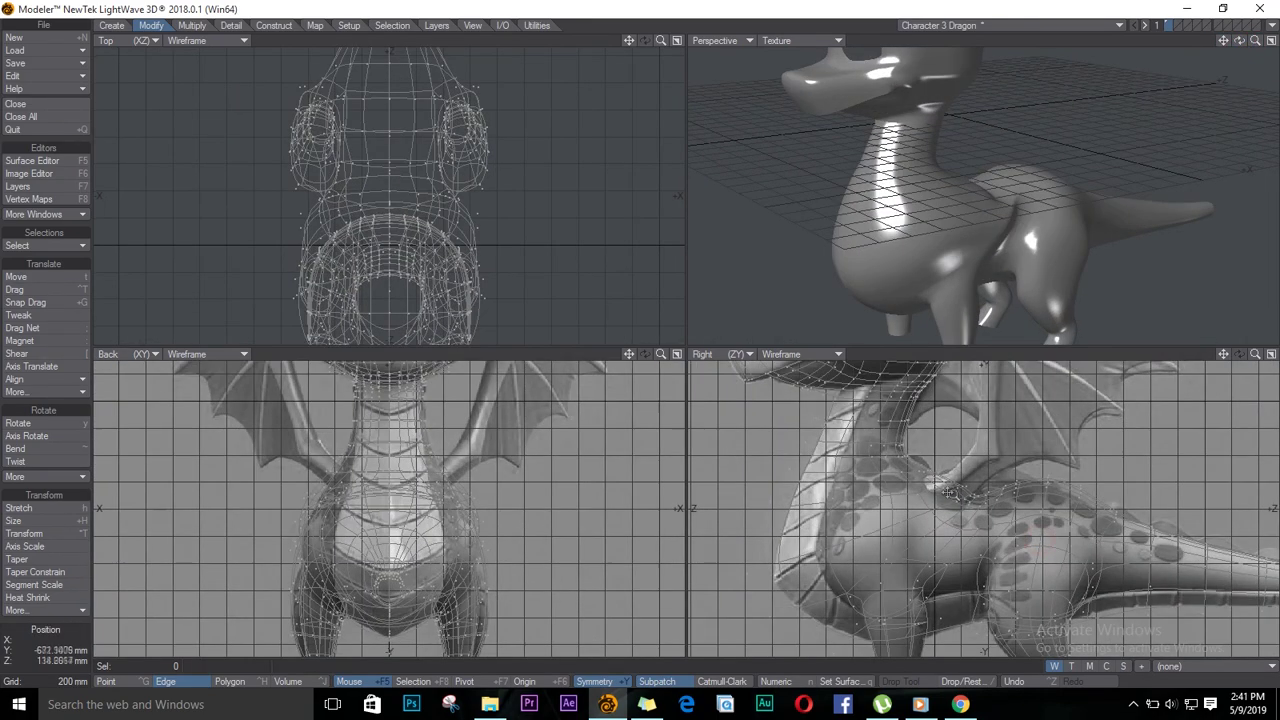
left_click_drag(951, 493, 914, 620, "alt")
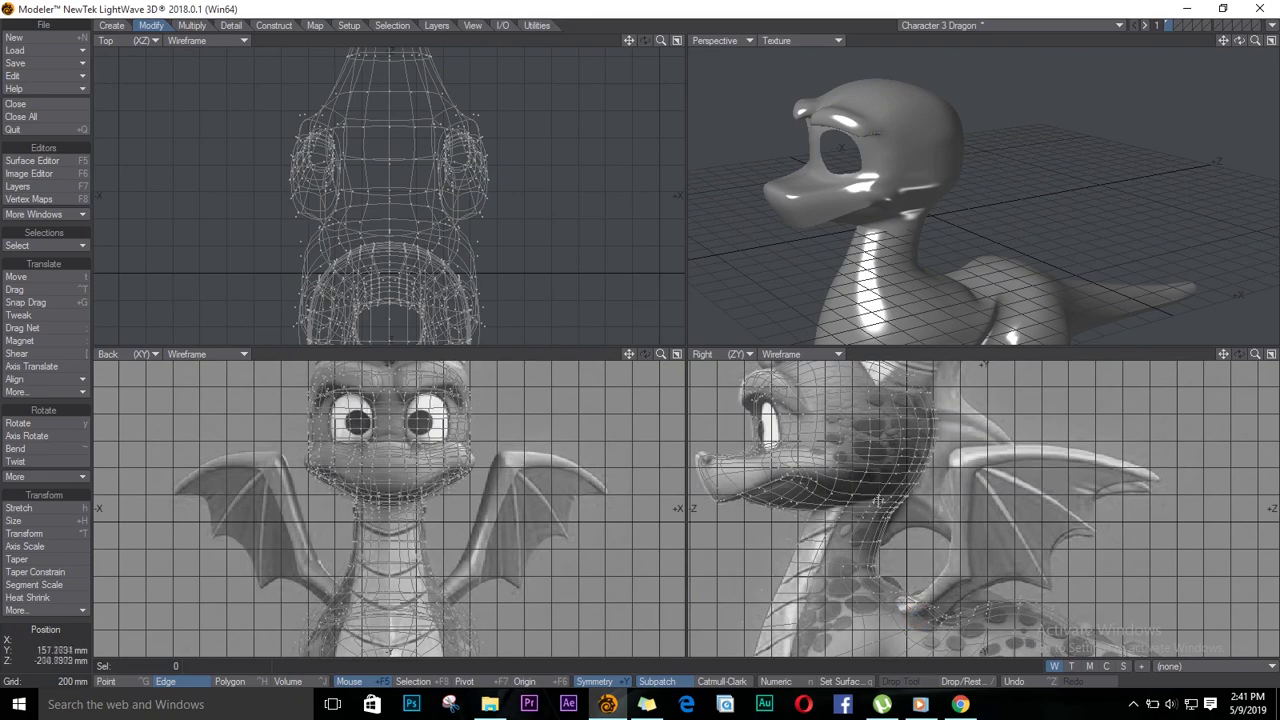
left_click_drag(880, 432, 877, 547, "alt")
left_click_drag(900, 508, 954, 537, "ctrl+alt")
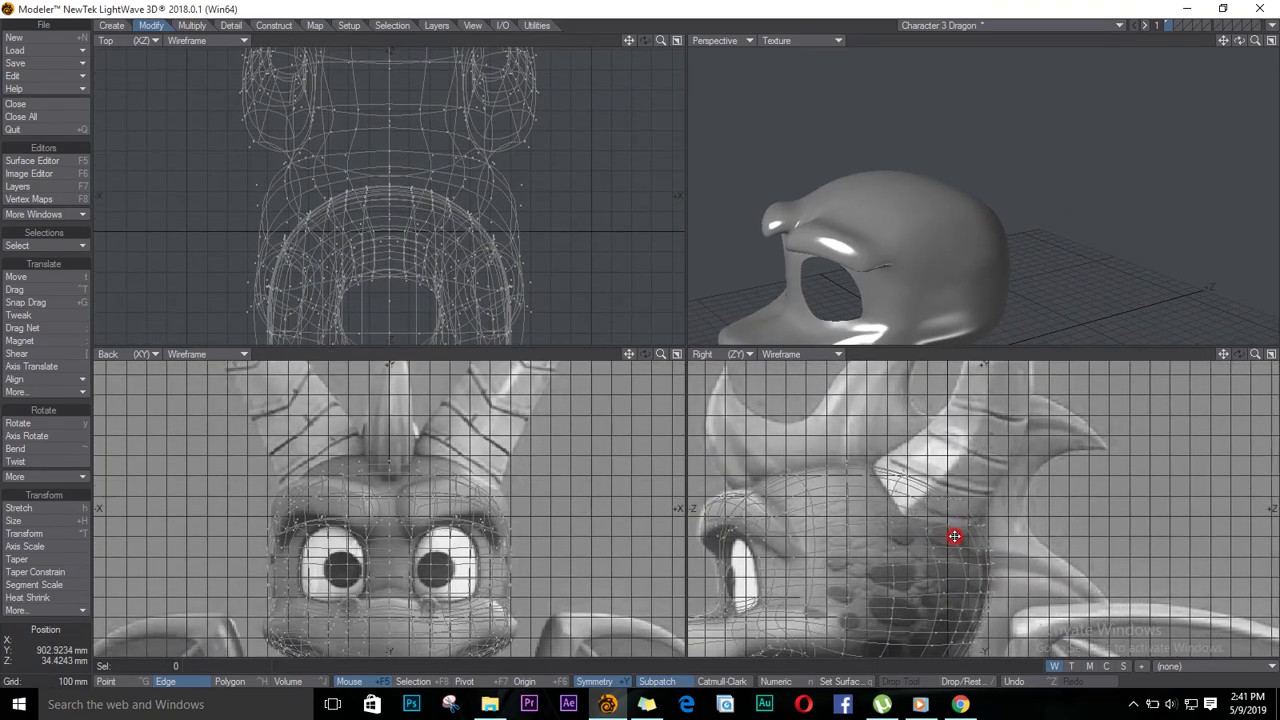
scroll(955, 535, "down", 5)
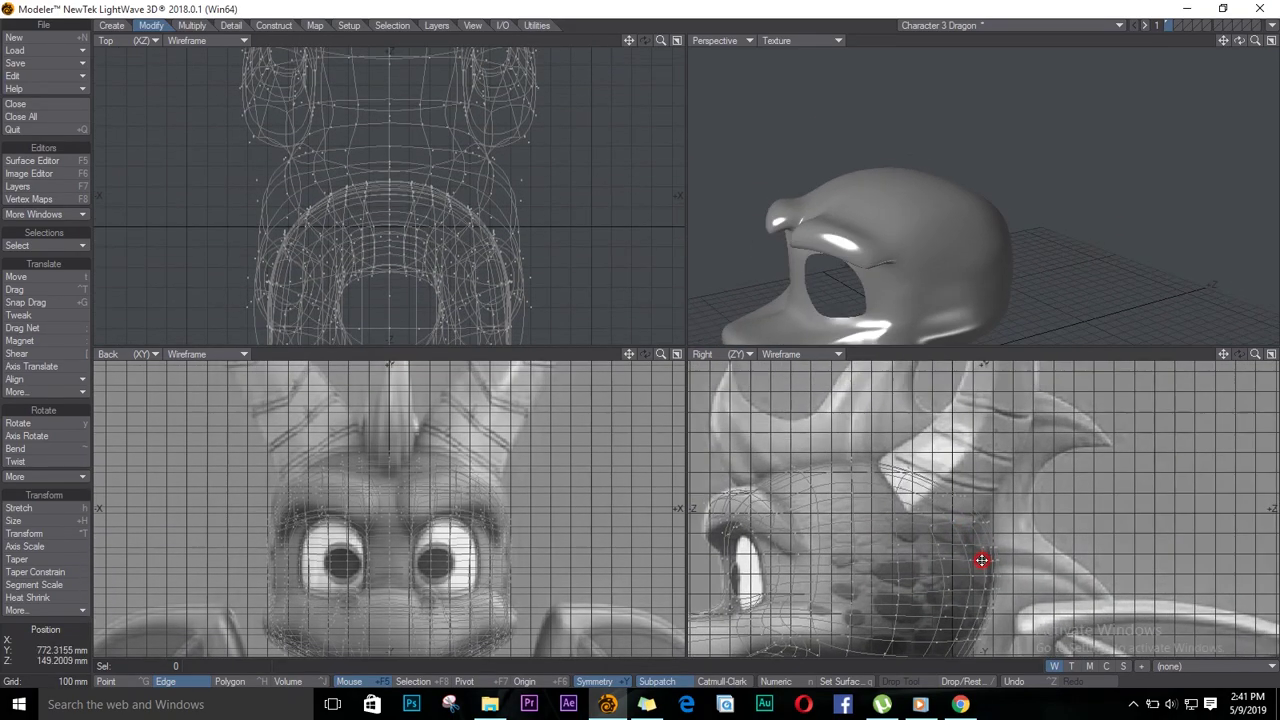
scroll(942, 530, "up", 5)
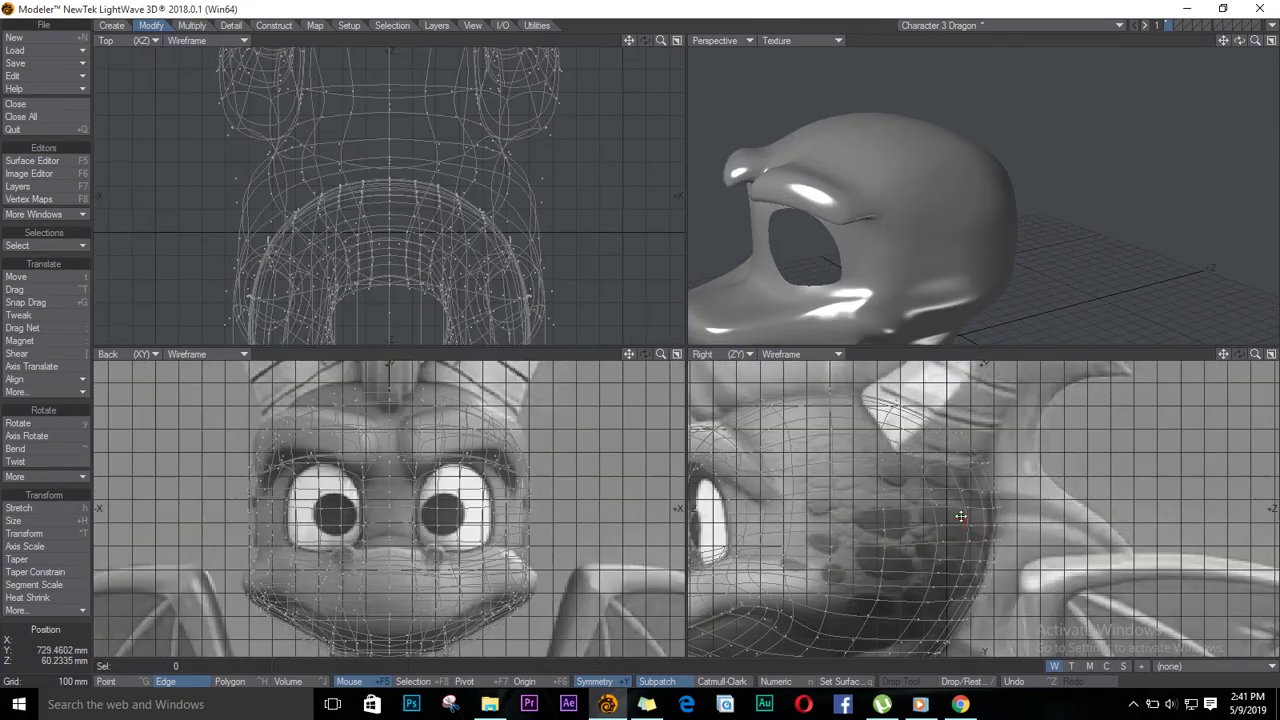
key("space")
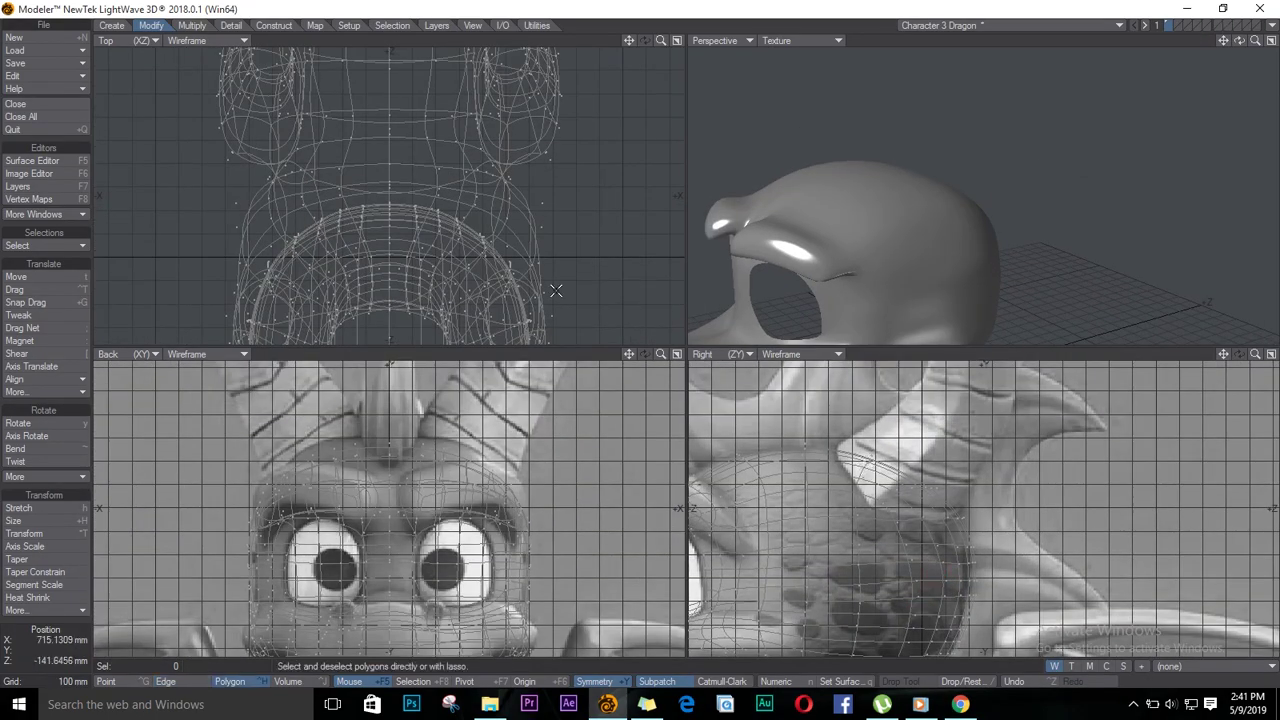
Show the Perspective view as Textured Wire, then select the 16 polygons at the back of the head where the horns attach and delete them
left_click_drag(488, 191, 485, 49, "alt")
left_click(787, 40)
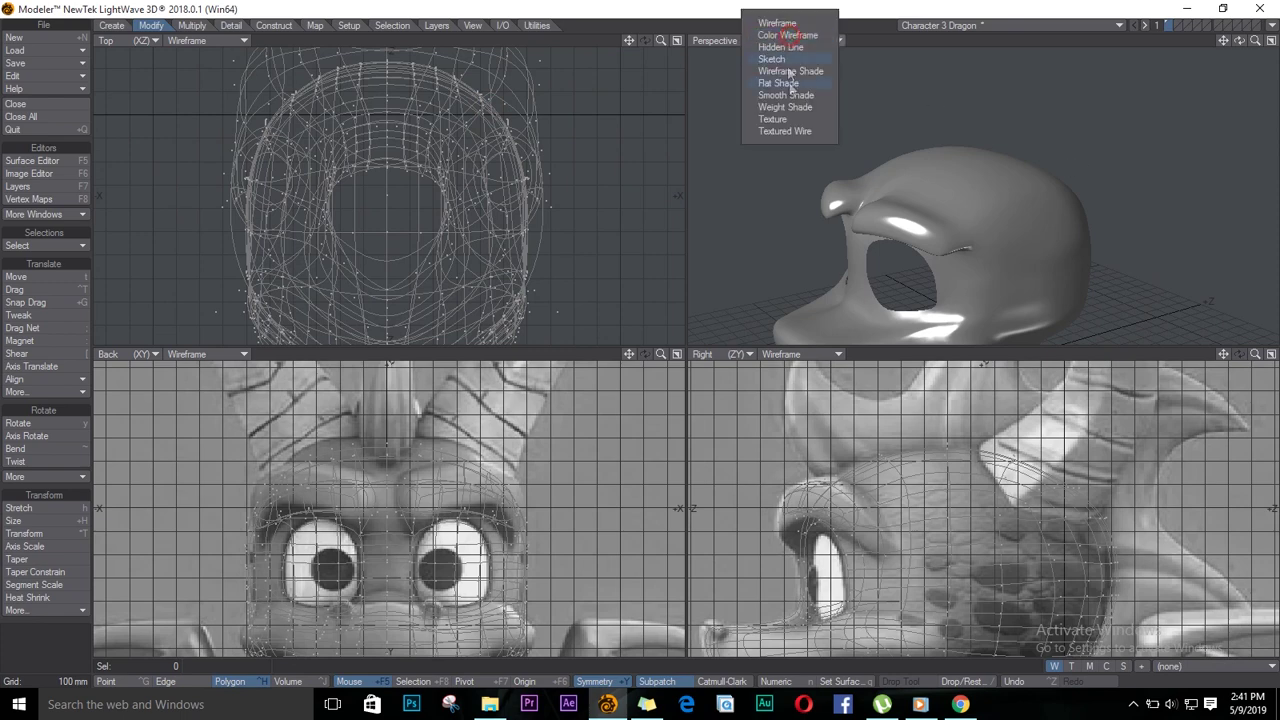
left_click(794, 133)
left_click(993, 168)
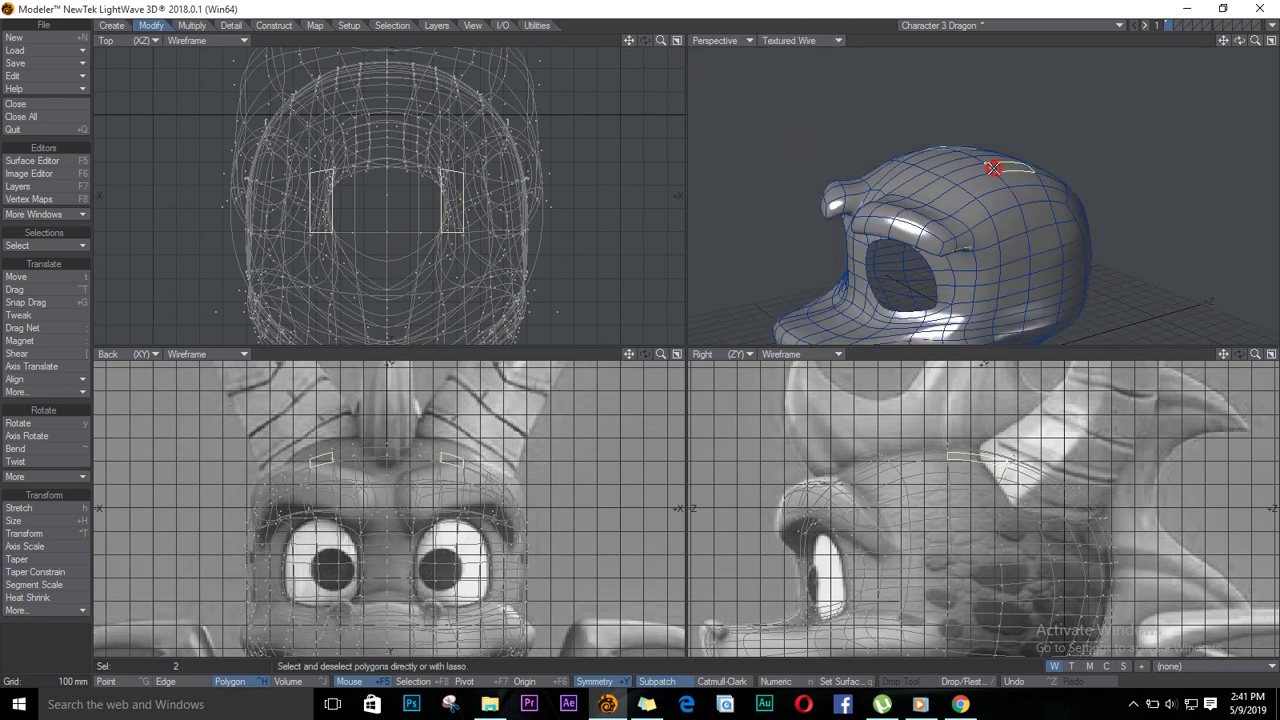
mouse_move(993, 168)
left_mouse_down()
mouse_move(1046, 183)
mouse_move(1036, 193)
left_mouse_up()
left_click_drag(1239, 42, 1130, 58)
mouse_move(984, 209)
left_mouse_down("shift")
mouse_move(951, 208)
mouse_move(994, 182)
mouse_move(999, 208)
left_mouse_up("shift")
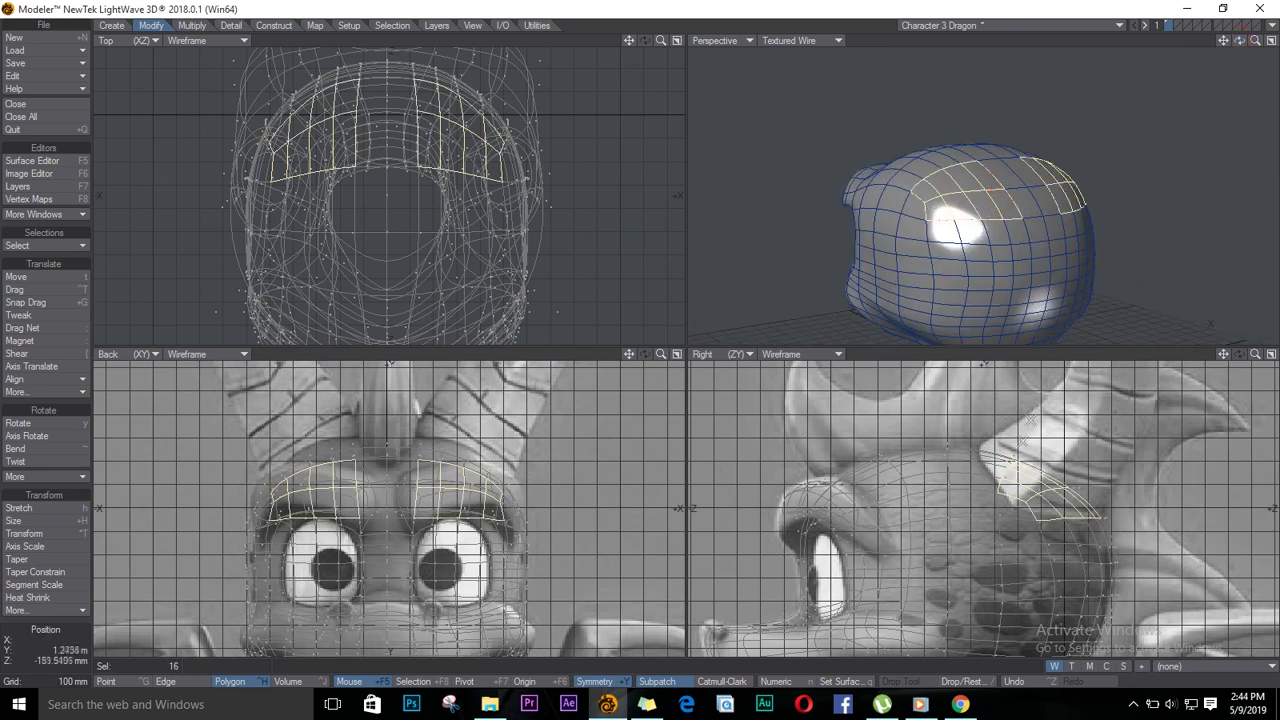
key("Delete")
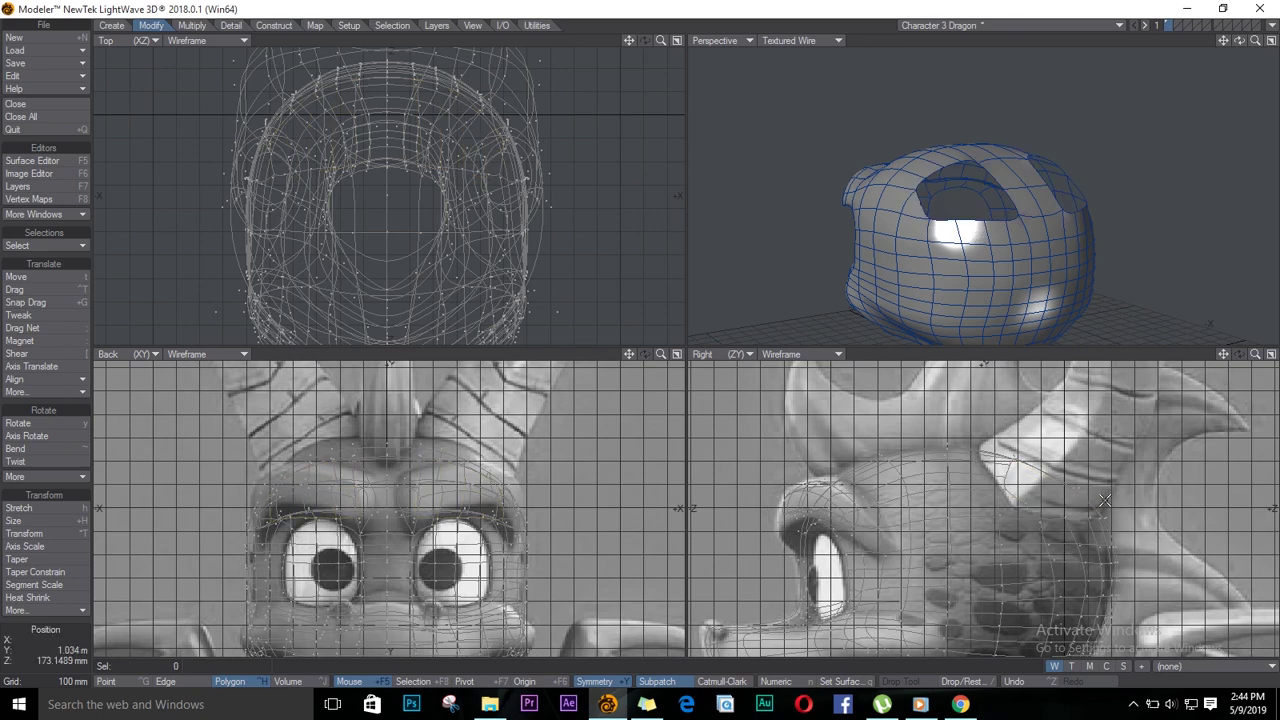
Select the border edge loops around both horn openings and convert the selection to points
key("space")
key("space")
left_click(1013, 198, "shift")
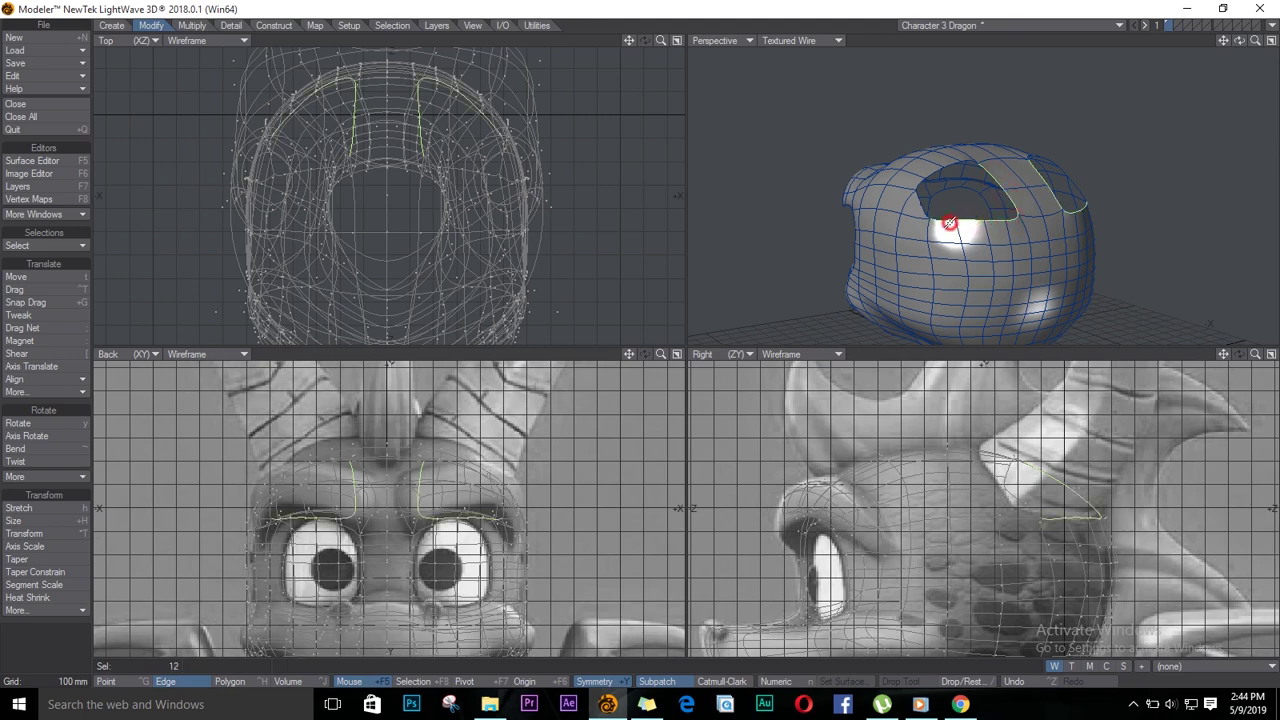
left_click(58, 244)
left_click(59, 244)
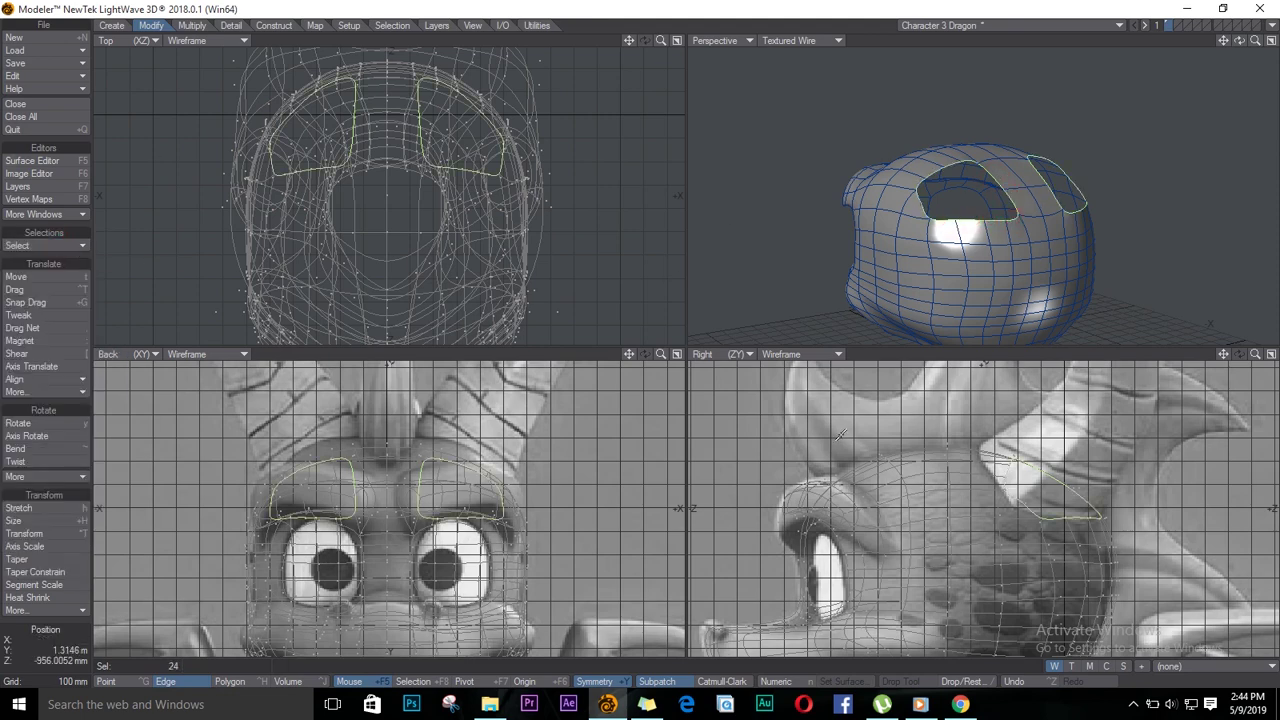
key("ctrl+t")
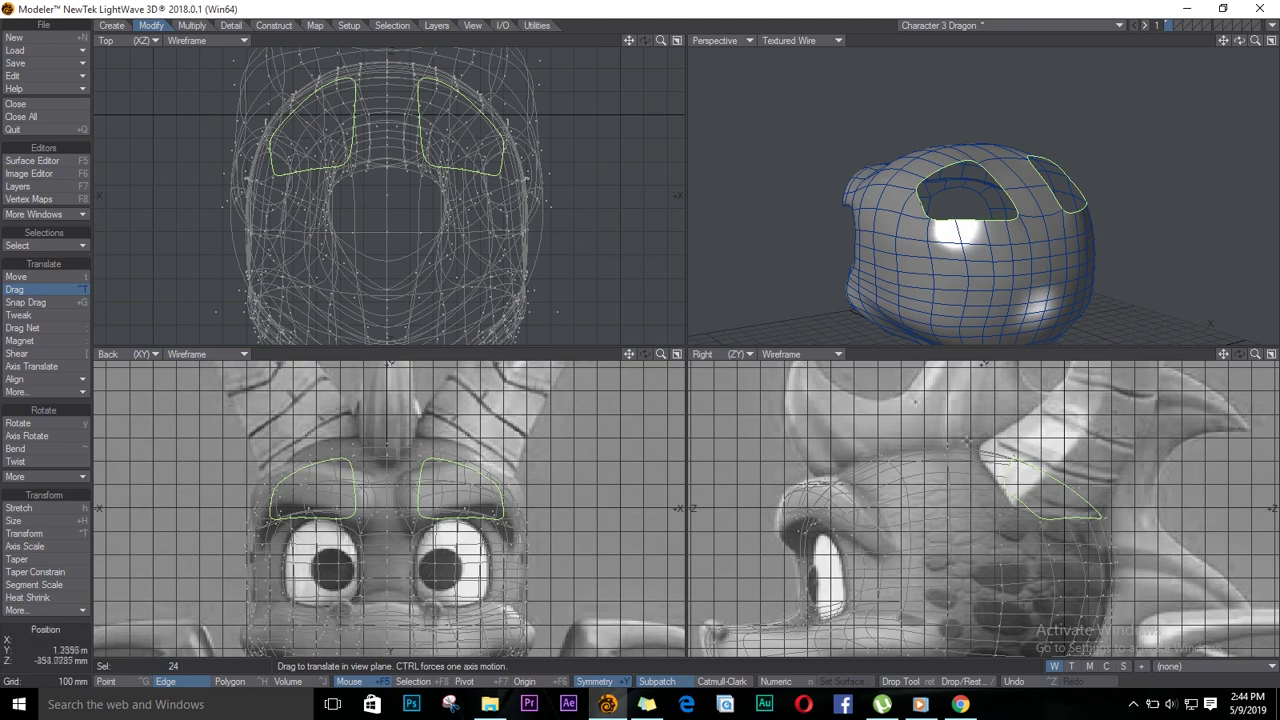
left_click_drag(449, 134, 424, 209, "alt")
left_click_drag(424, 209, 515, 226, "ctrl+alt")
left_click(54, 246)
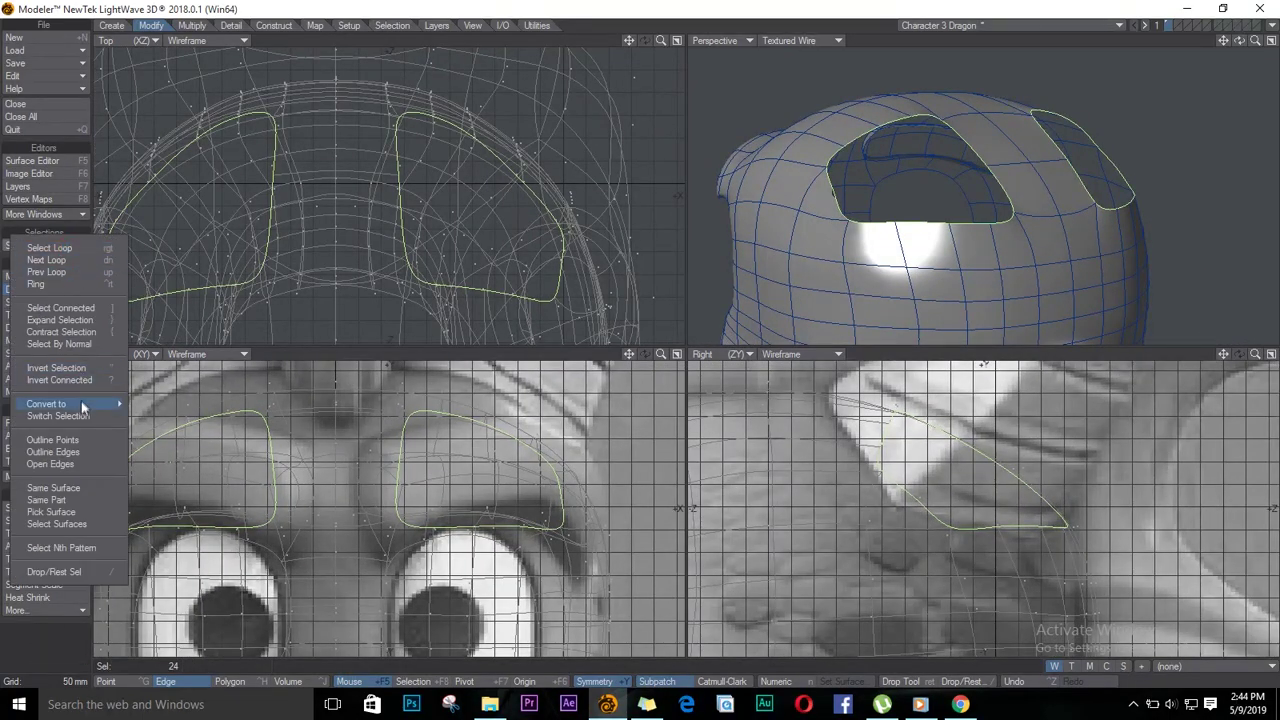
mouse_move(83, 406)
left_click(171, 406)
Round the two horn openings by repositioning their border points individually in the Top view
left_click_drag(398, 168, 373, 185)
left_click_drag(390, 101, 472, 124)
left_click_drag(525, 181, 536, 305)
left_click_drag(483, 289, 444, 300)
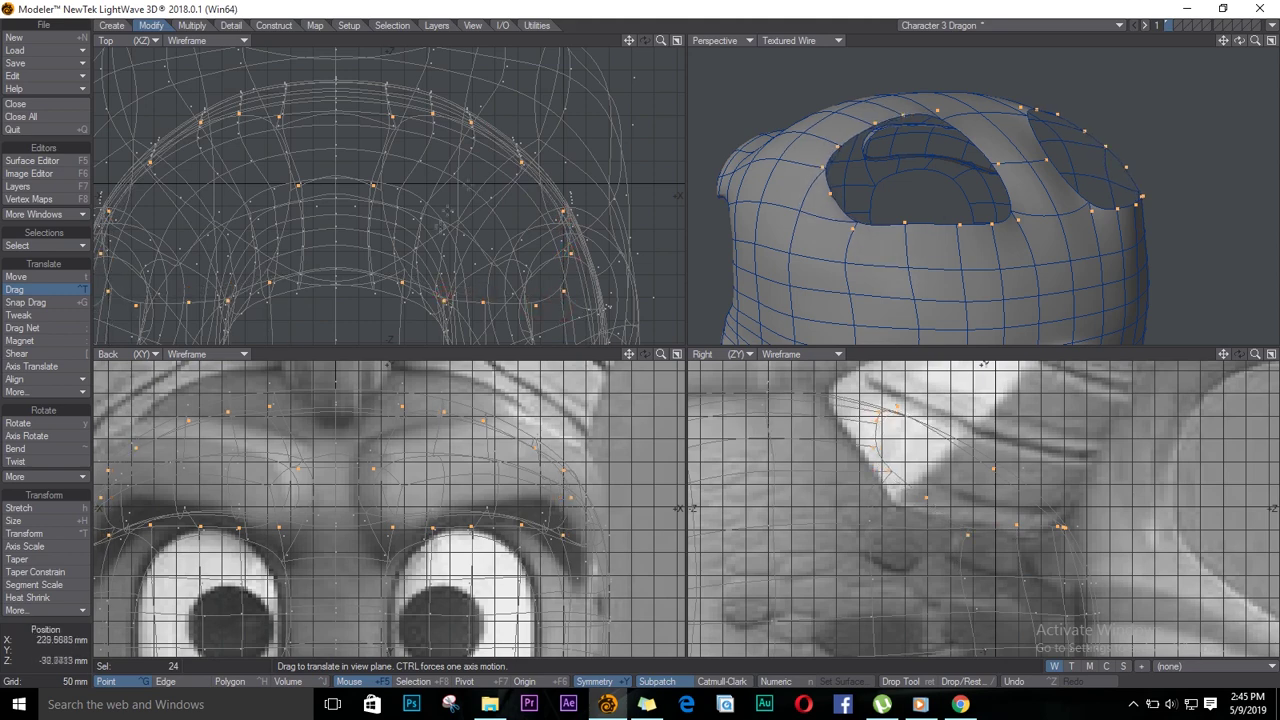
left_click_drag(392, 117, 423, 116)
left_click_drag(374, 185, 361, 205)
left_click_drag(402, 282, 380, 263)
left_click_drag(445, 300, 433, 294)
left_click_drag(564, 292, 553, 281)
left_click_drag(538, 308, 528, 305)
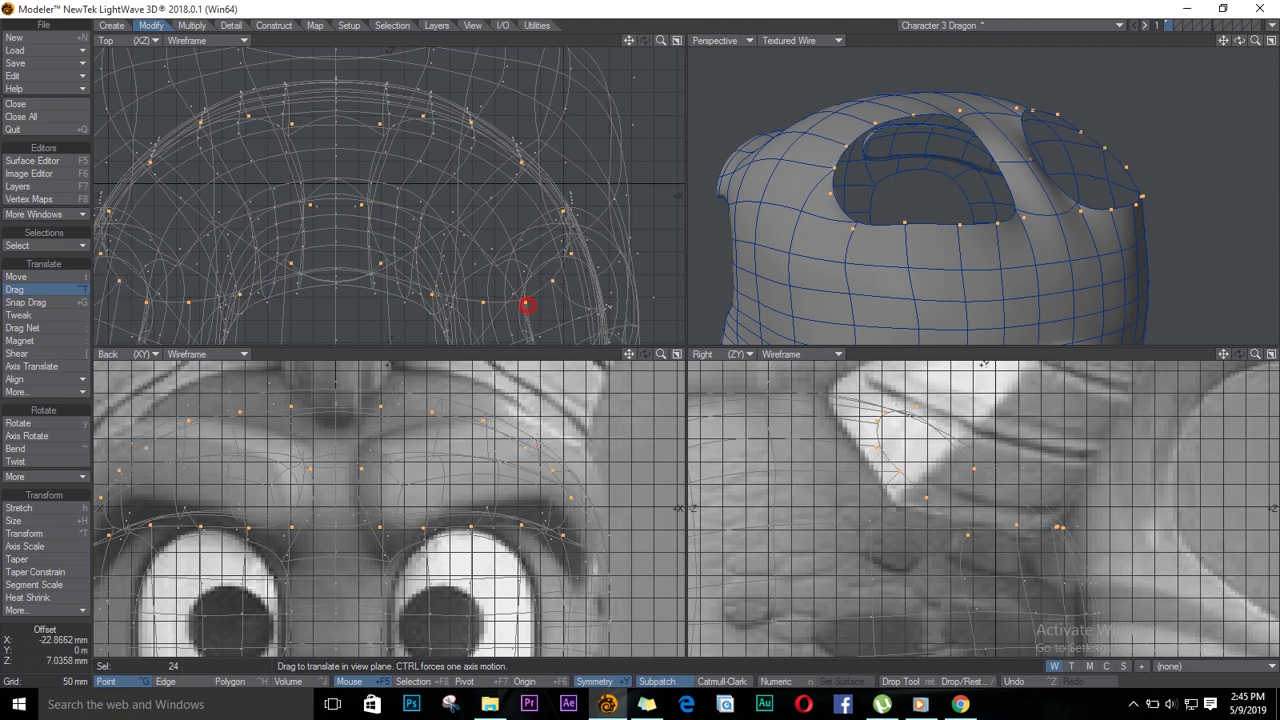
left_click_drag(566, 210, 559, 206)
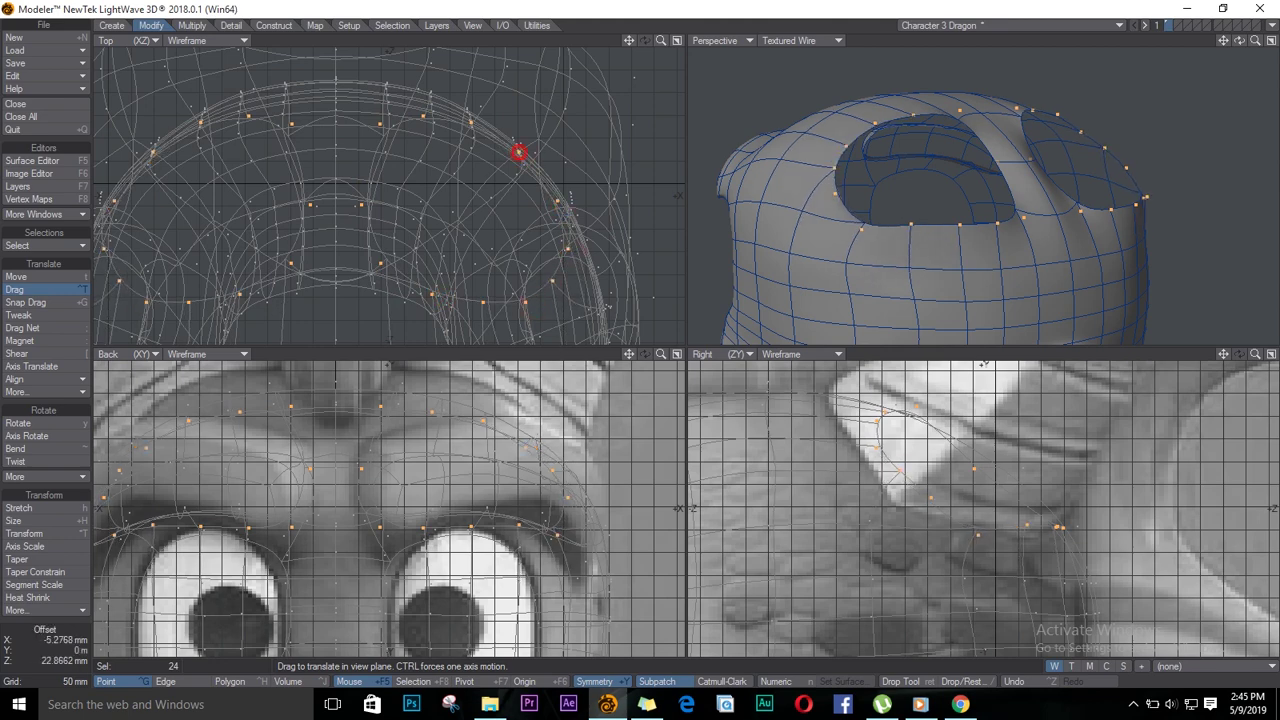
left_click_drag(379, 124, 375, 125)
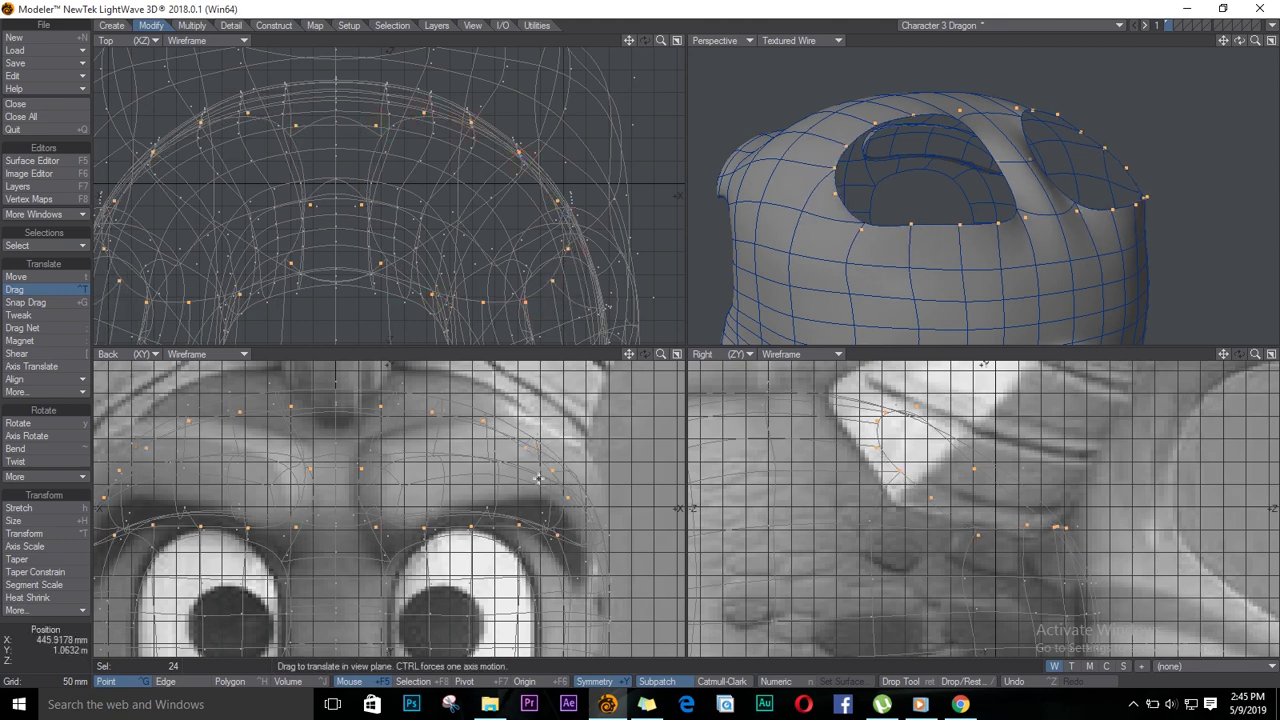
Shift the inner border points of the horn openings slightly backward in the Right view to smooth their profile
left_click_drag(1239, 41, 1241, 38)
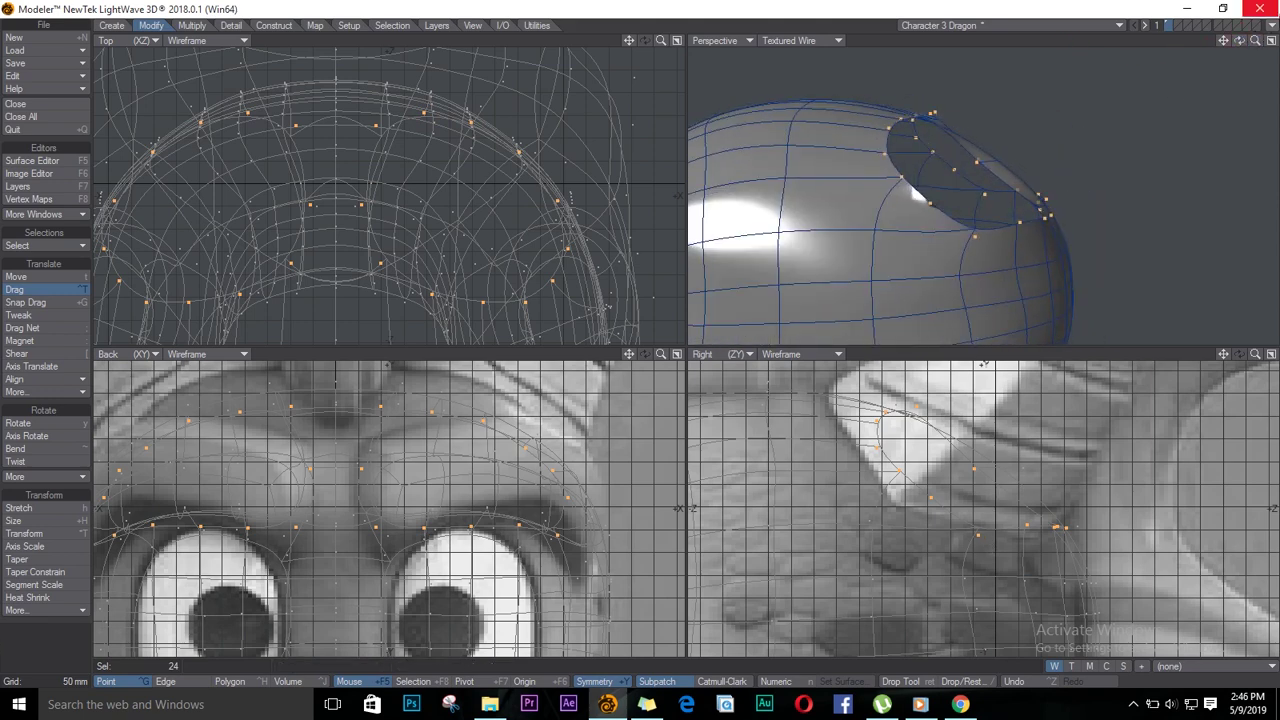
left_click_drag(974, 469, 985, 463)
left_click_drag(917, 406, 923, 406)
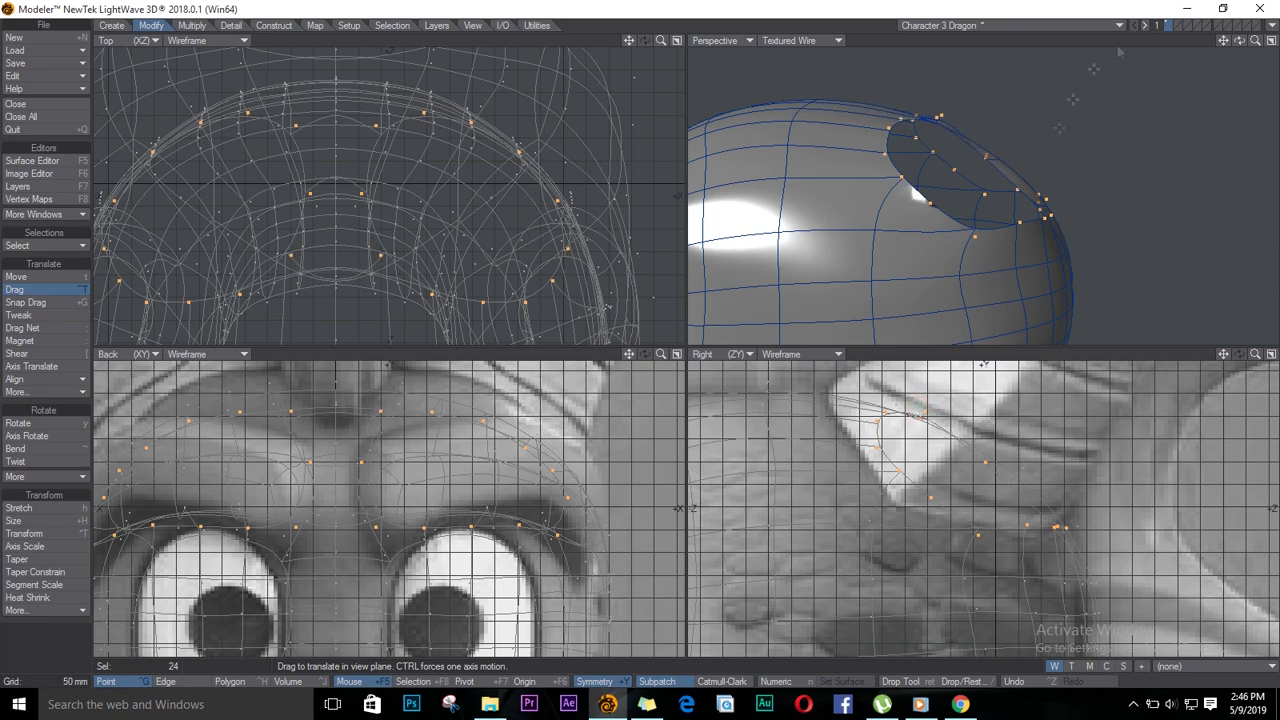
Move and stretch the horn opening loops to match the reference horn bases in the Right view, then adjust single border points
left_click_drag(1239, 41, 1205, 46)
scroll(495, 459, "down", 1)
left_click_drag(440, 463, 443, 521, "alt")
key("t")
mouse_move(960, 528)
left_mouse_down()
mouse_move(946, 511)
mouse_move(983, 530)
mouse_move(975, 542)
left_mouse_up()
key("h")
key("t")
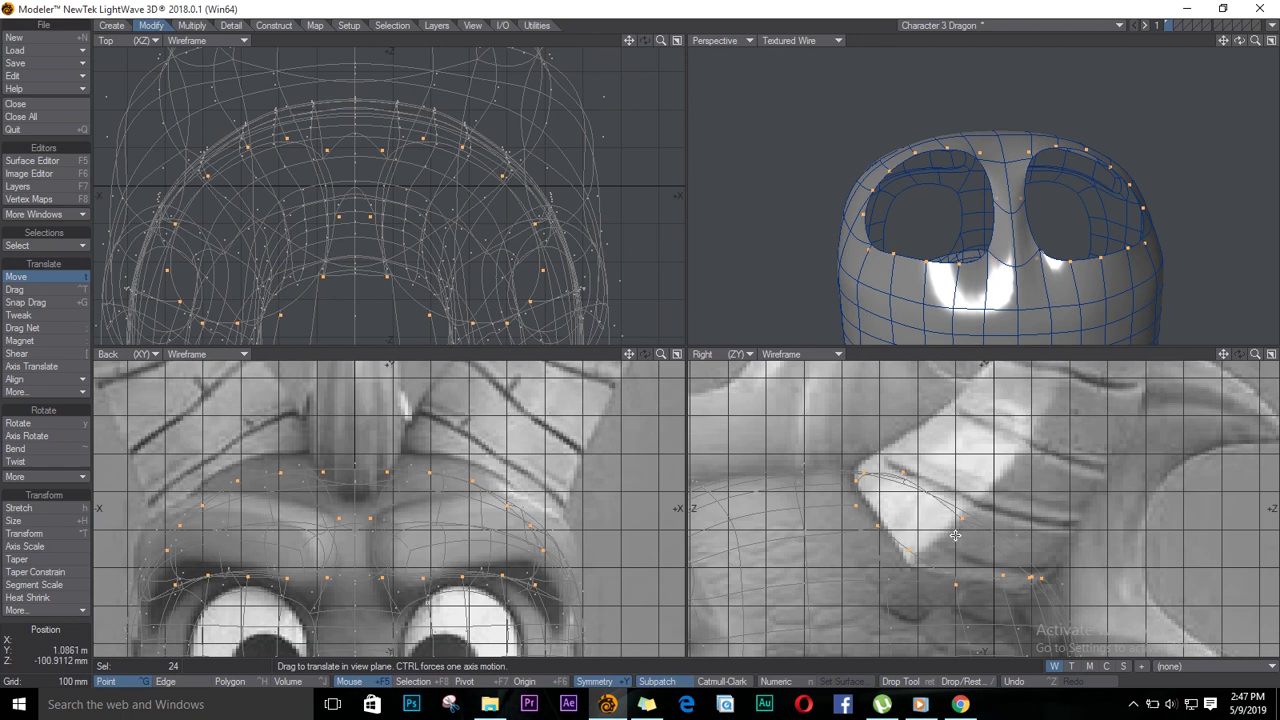
key("h")
left_click_drag(951, 529, 970, 515)
key("t")
key("ctrl+t")
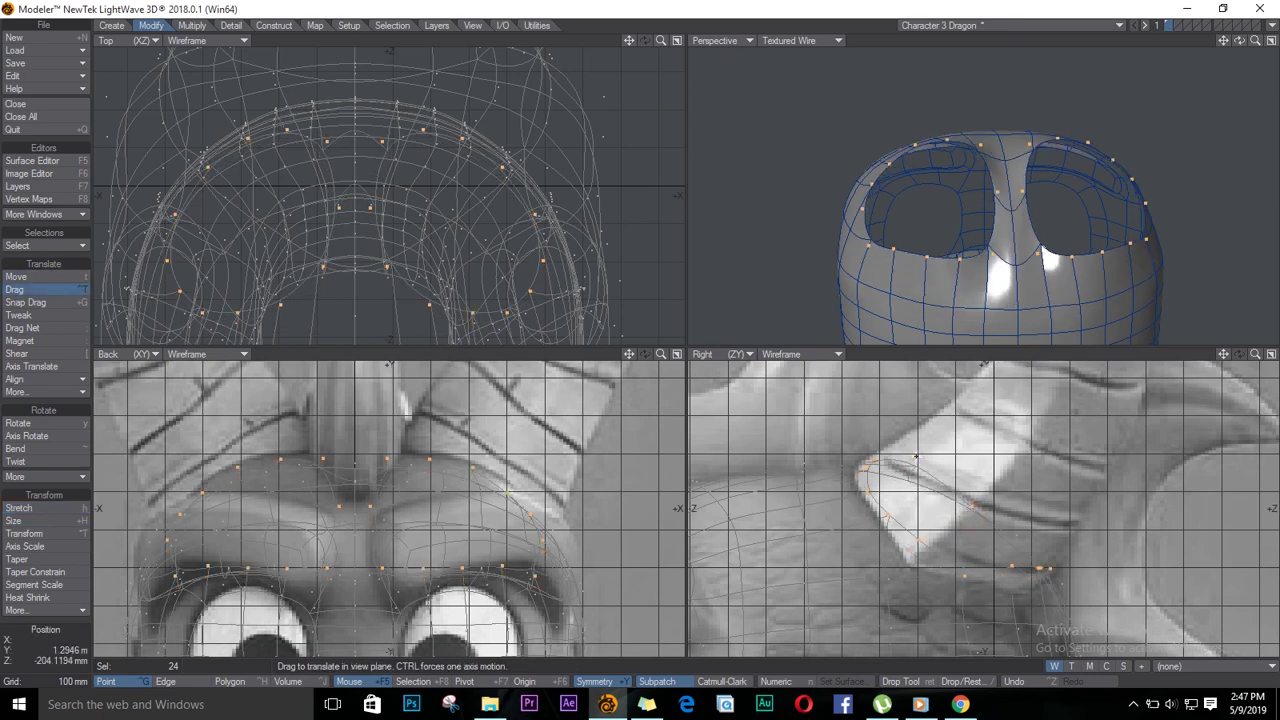
left_click_drag(916, 457, 913, 461)
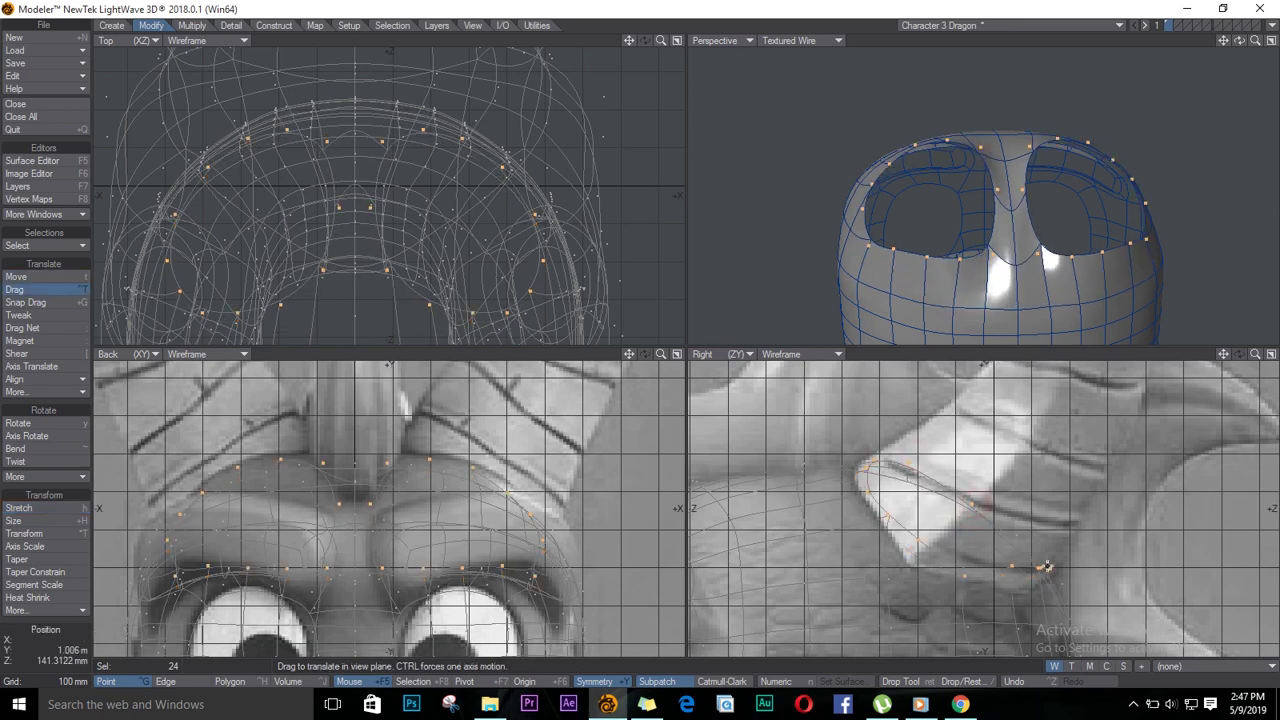
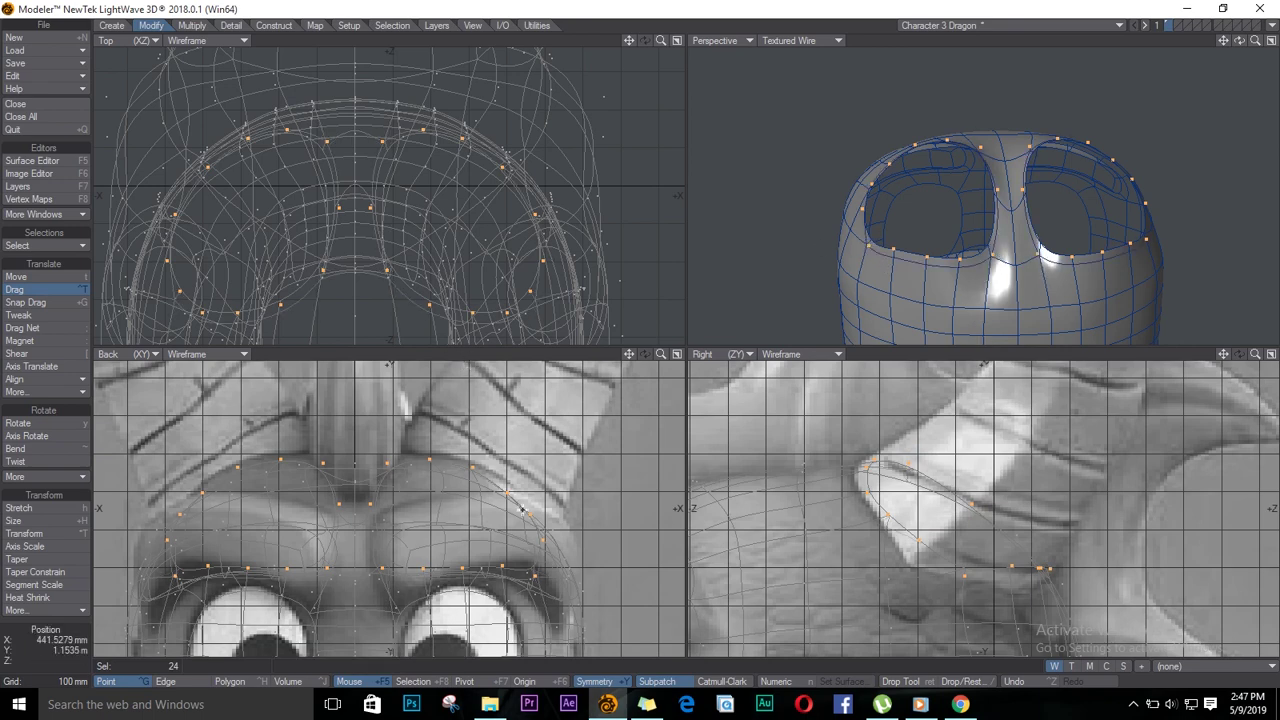
Extend the opening loops upward into a first horn section and place them along the reference horns in the Right and Back views
key("t")
mouse_move(991, 500)
left_mouse_down()
mouse_move(1026, 456)
mouse_move(986, 477)
mouse_move(998, 476)
left_mouse_up()
key("h")
key("t")
left_click_drag(505, 456, 510, 452)
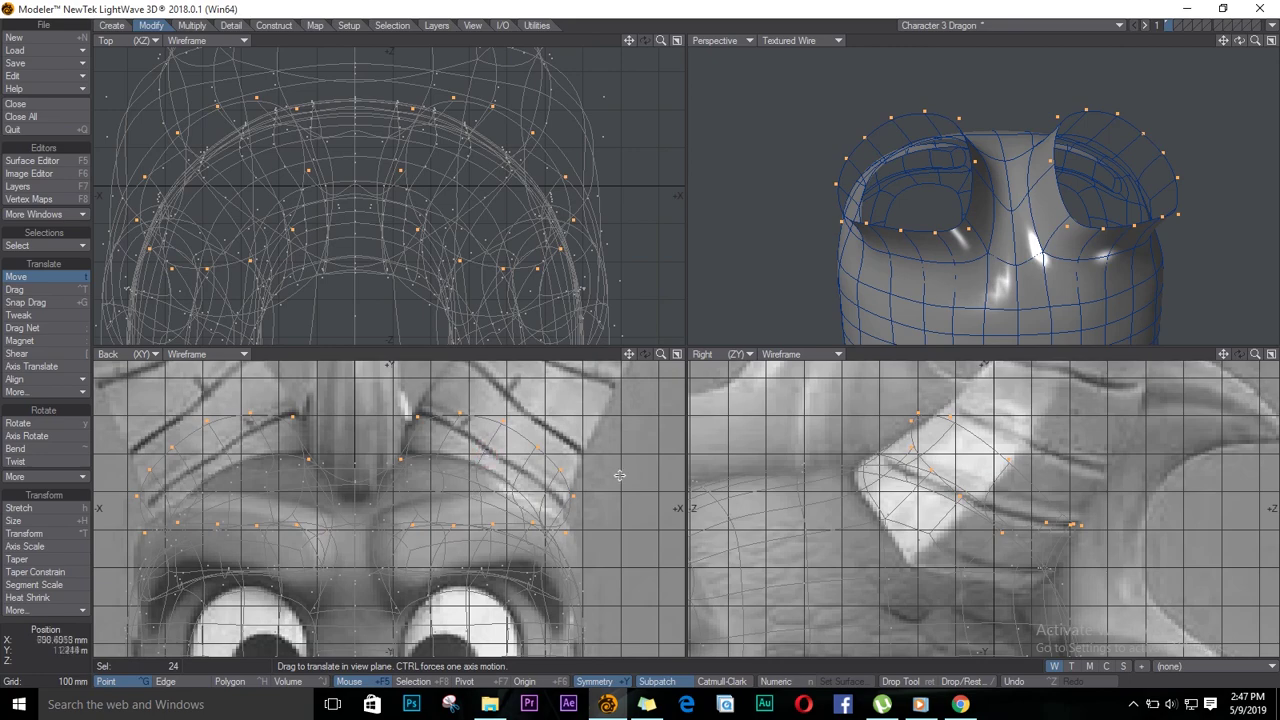
Round the ends of the first horn sections by repositioning individual points in the Top and Perspective views
left_click_drag(1239, 41, 1105, 182)
key("ctrl+t")
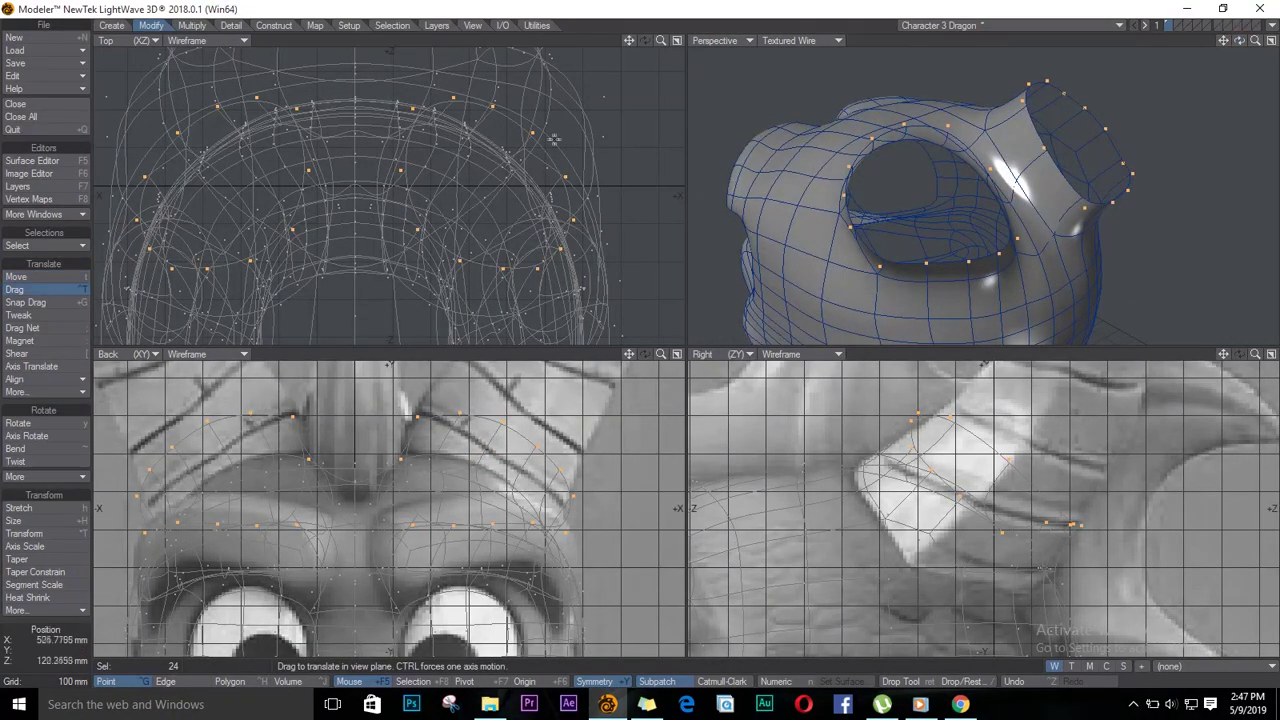
left_click_drag(402, 172, 395, 172)
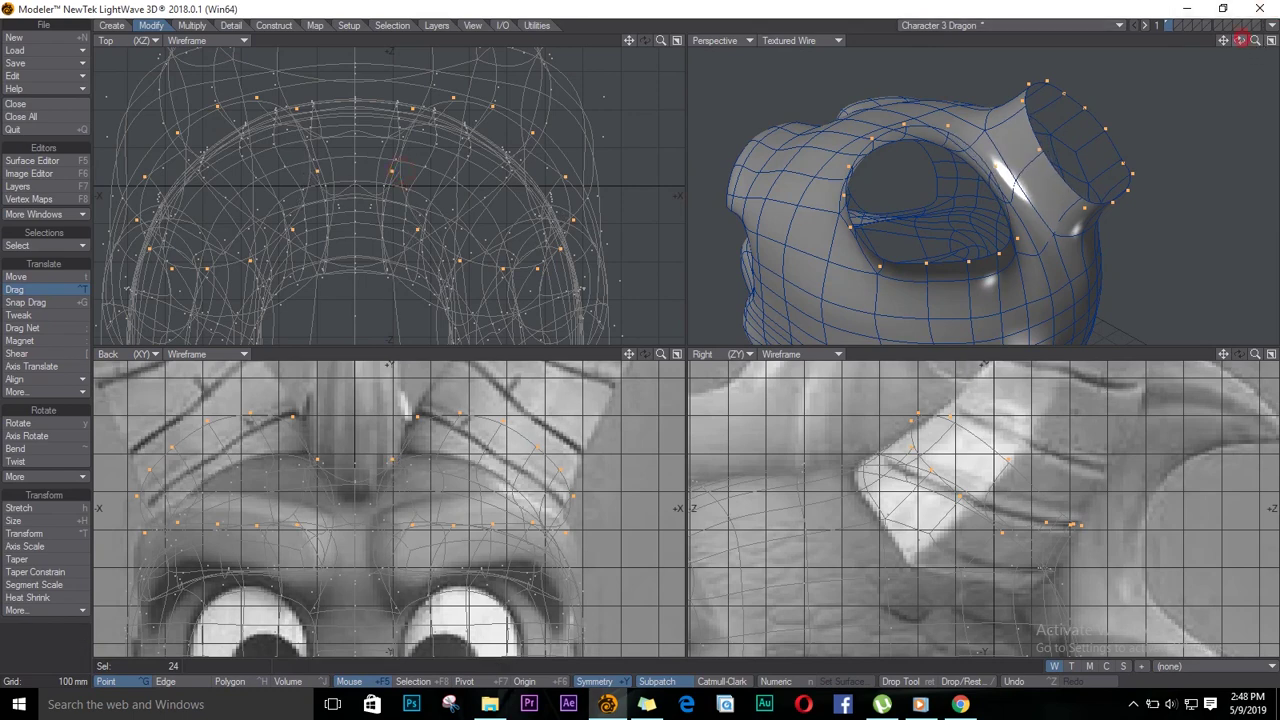
mouse_move(1240, 41)
left_mouse_down()
mouse_move(1235, 76)
mouse_move(1238, 42)
left_mouse_up()
left_click_drag(533, 134, 570, 172)
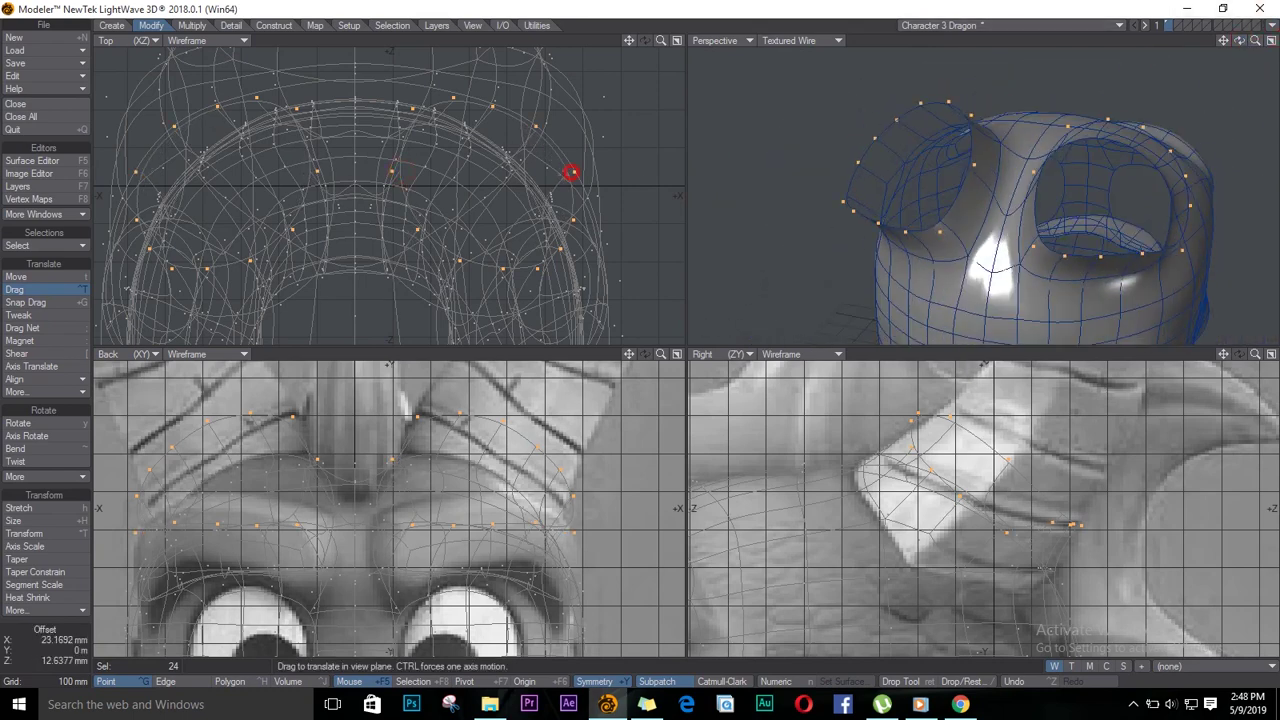
left_click_drag(1035, 247, 1035, 237)
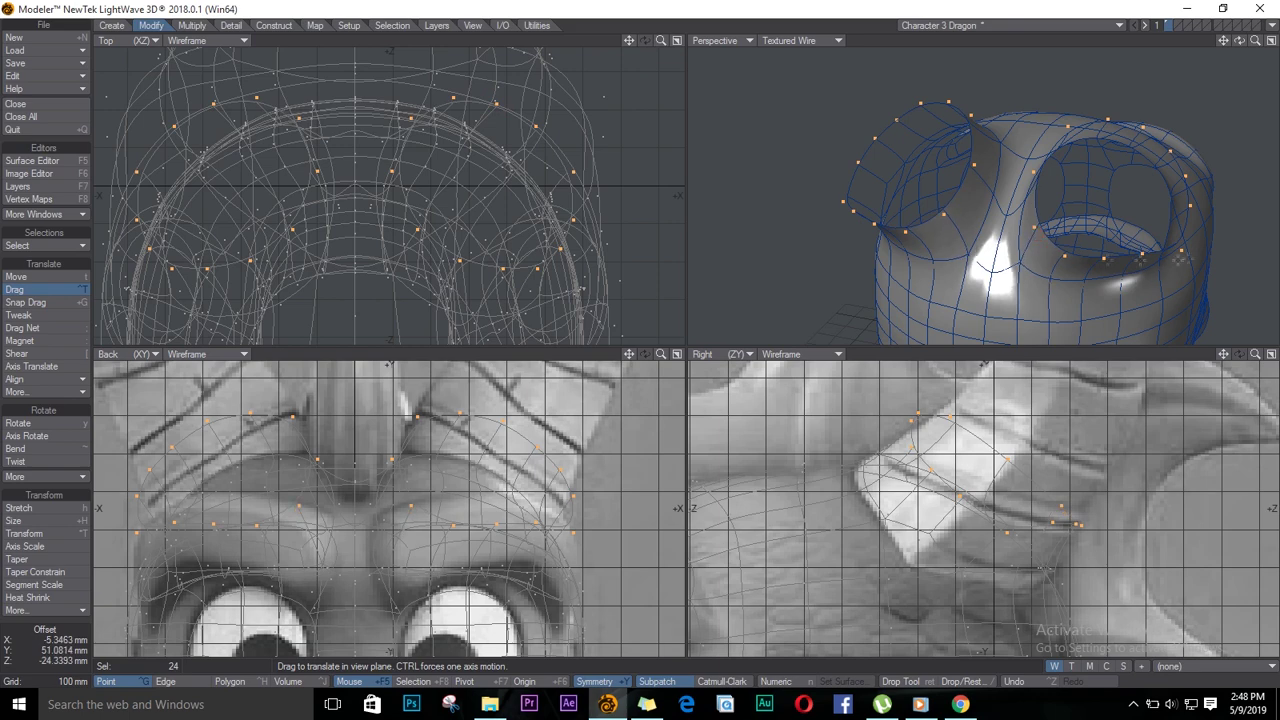
Stretch the horn end loops in the Right view to fit the reference, then undo the last stretch made in the Back view
mouse_move(1240, 41)
left_mouse_down()
mouse_move(1274, 6)
mouse_move(1252, 28)
left_mouse_up()
key("h")
mouse_move(981, 477)
left_mouse_down()
mouse_move(969, 474)
mouse_move(991, 469)
mouse_move(991, 483)
left_mouse_up()
key("t")
key("h")
left_click_drag(1089, 487, 986, 571, "ctrl+alt")
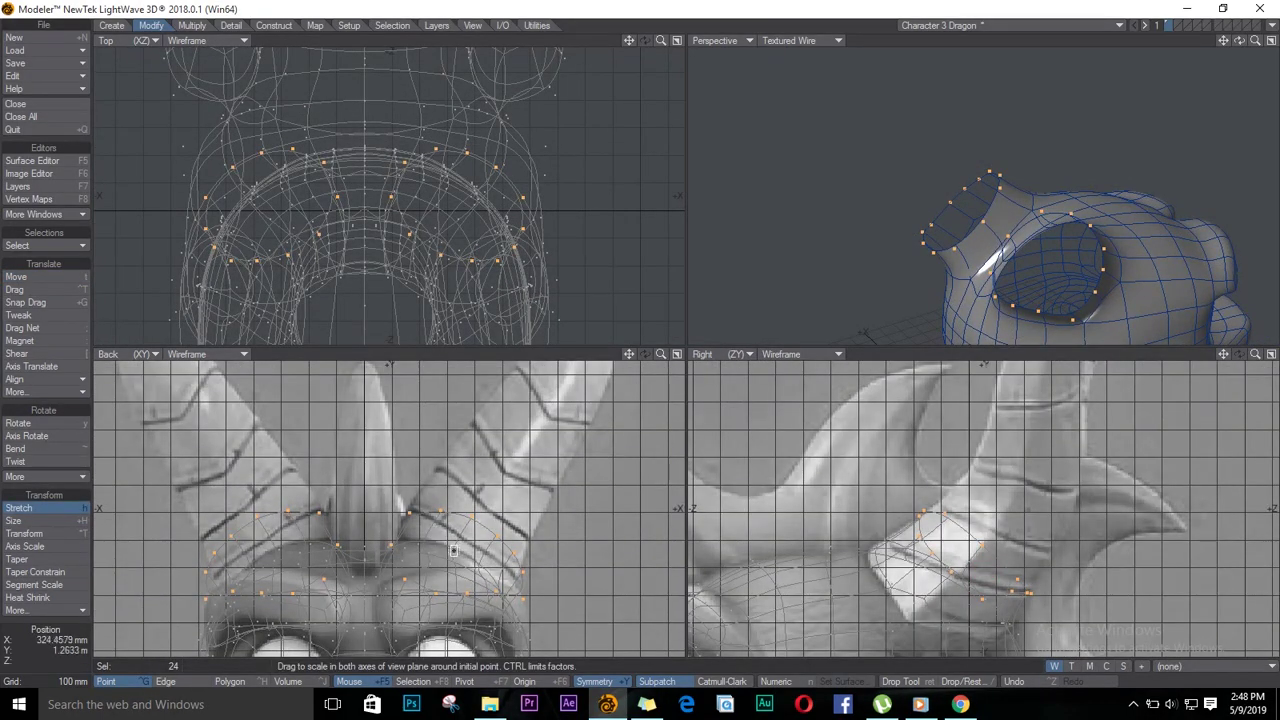
left_click_drag(454, 545, 426, 586)
key("ctrl+z")
Extend the horns with another section and move their end loops up along the reference horns in the Back and Right views
key("t")
key("h")
key("Return")
left_click(477, 520)
key("h")
key("t")
left_click_drag(1016, 478, 1063, 478)
Rotate the horn end loops in the Back view, then flatten them vertically to 1% in the Right view
key("y")
mouse_move(489, 480)
left_mouse_down()
mouse_move(504, 479)
mouse_move(484, 478)
mouse_move(466, 449)
mouse_move(462, 469)
mouse_move(494, 481)
left_mouse_up()
key("t")
key("h")
key("t")
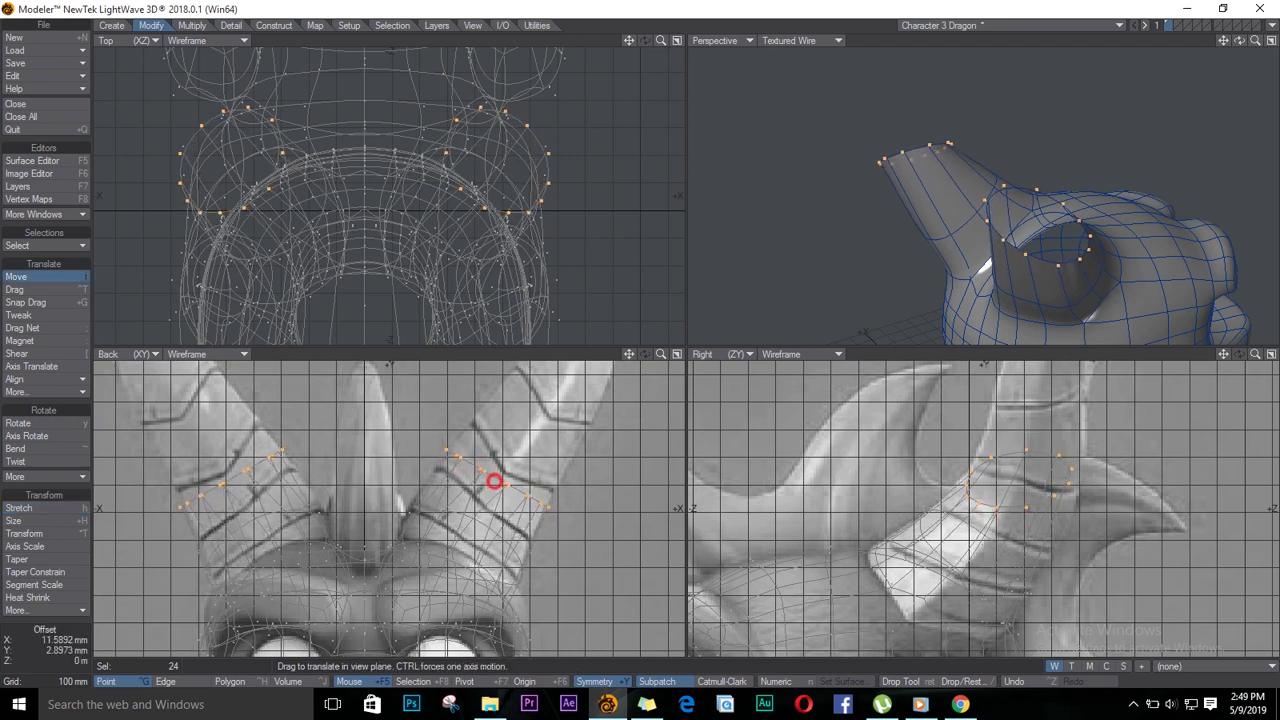
key("h")
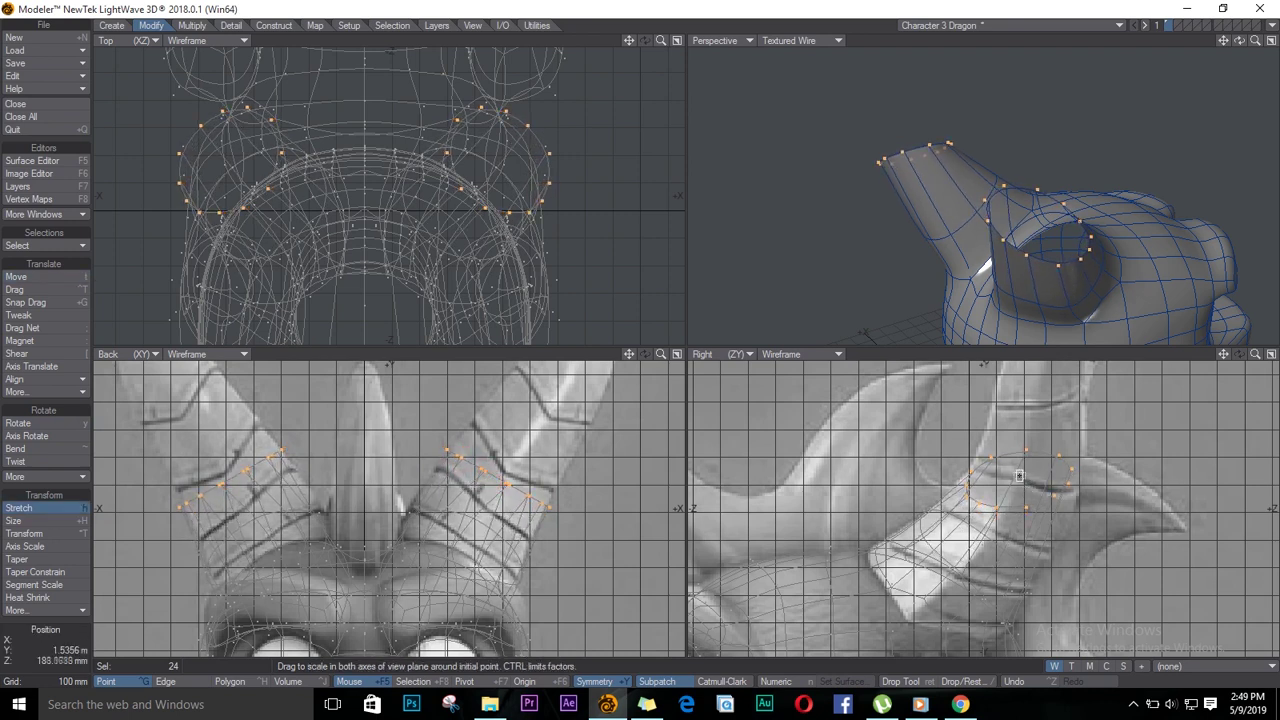
left_click_drag(1026, 474, 1002, 555)
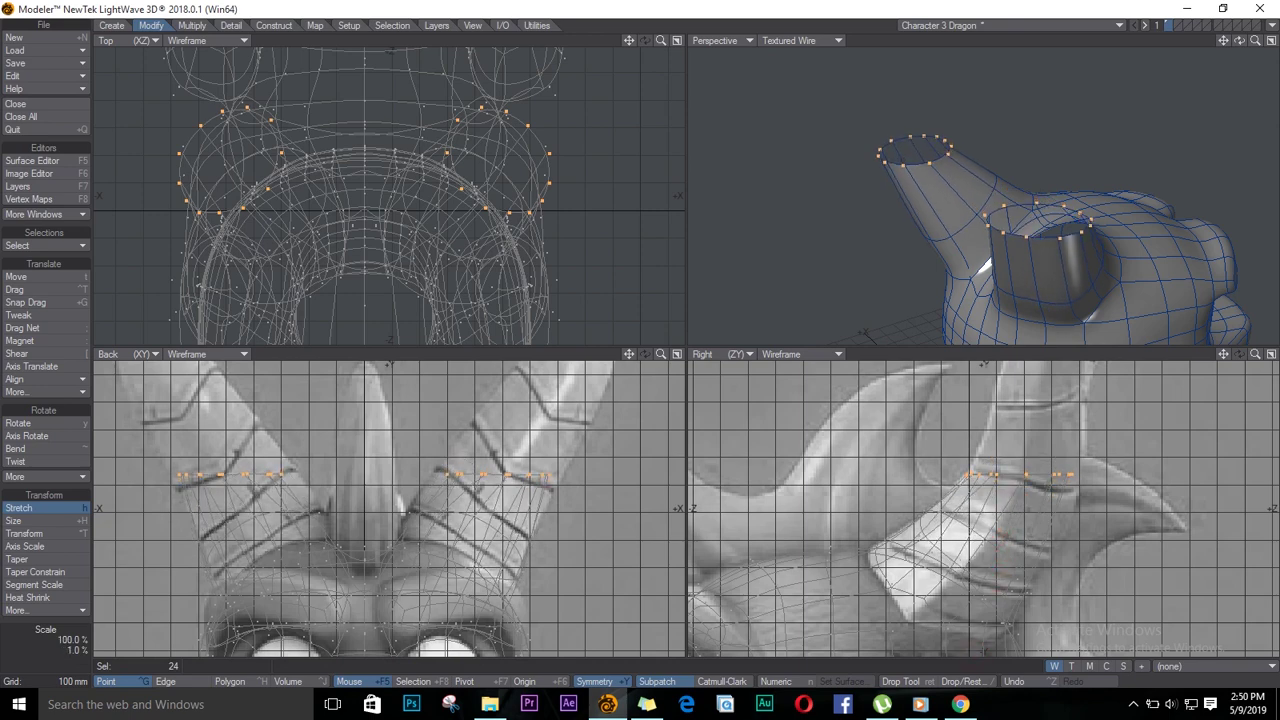
Rotate and resize the flattened horn end loops in the Right and Back views so they follow the reference stripe and width
key("y")
mouse_move(1014, 473)
left_mouse_down()
mouse_move(1029, 474)
mouse_move(1015, 482)
left_mouse_up()
key("t")
key("h")
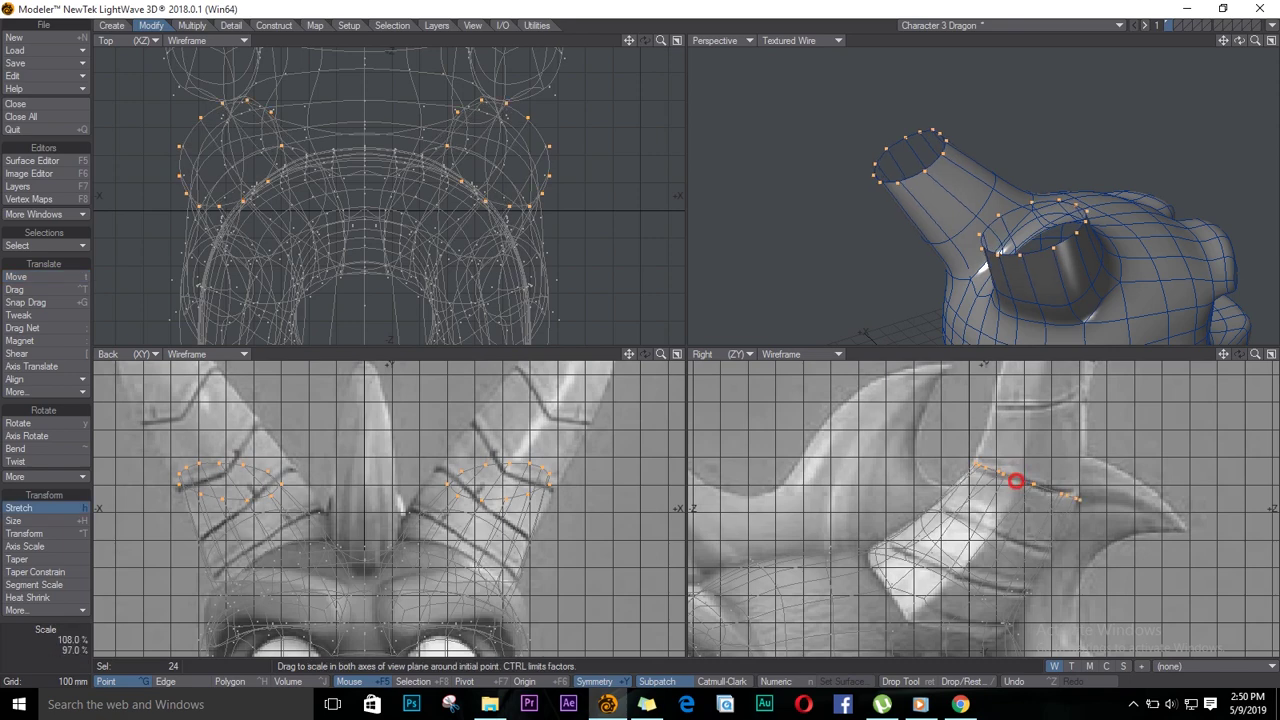
left_click_drag(477, 489, 503, 489)
key("y")
key("h")
key("t")
key("h")
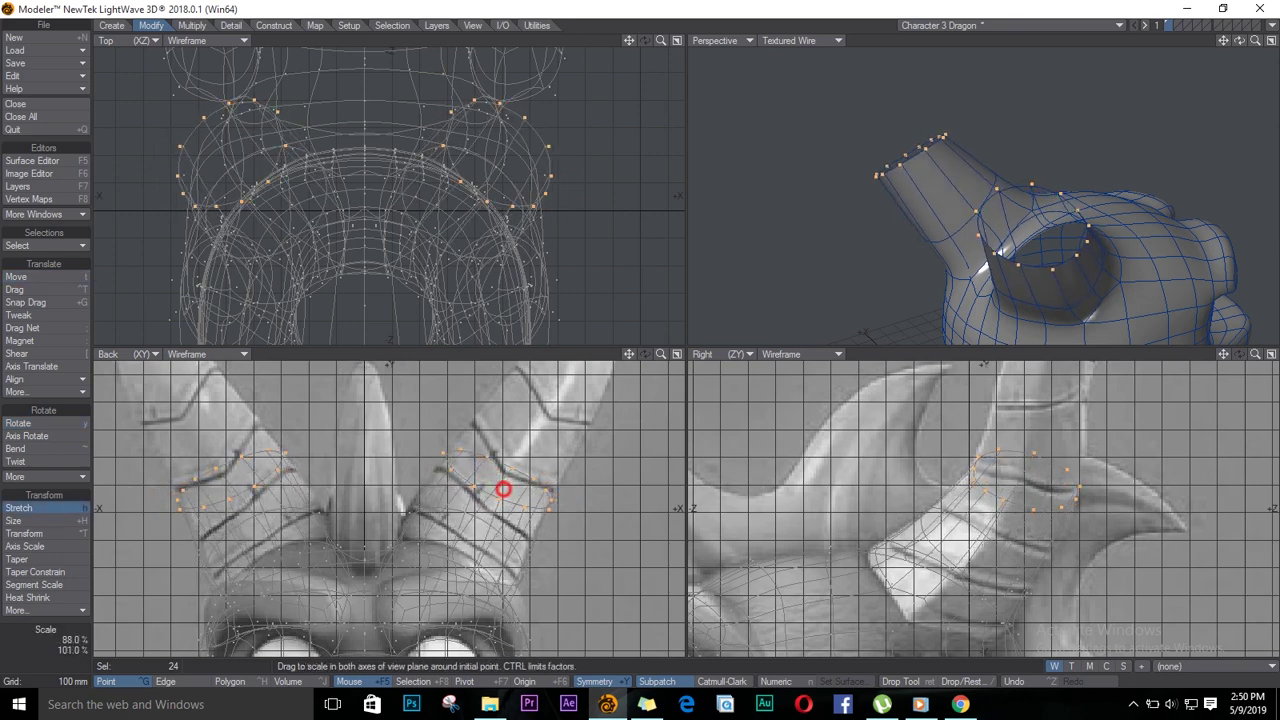
Extend the horns by one more section, placing and scaling the end loops at the next reference stripe in both views
key("t")
left_click_drag(1060, 472, 1071, 416)
left_click_drag(474, 398, 530, 405)
key("h")
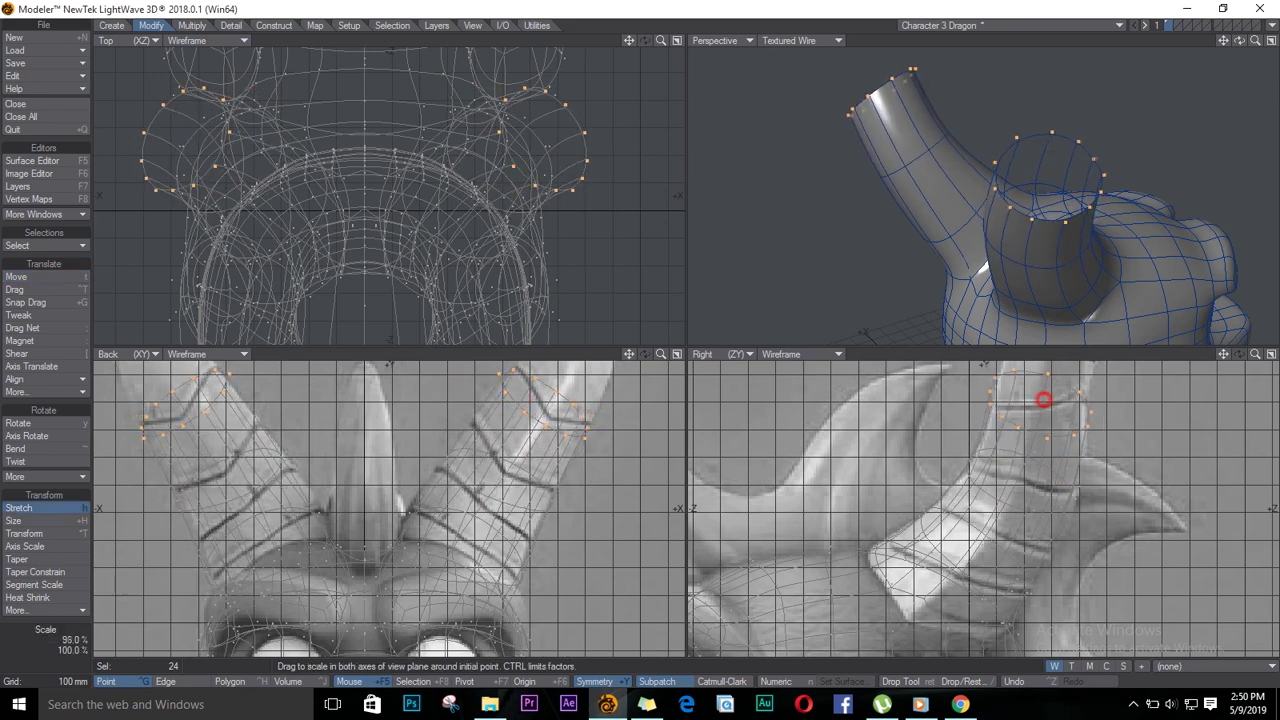
Extend the horn end loops again, undo their first repositioning and turn on Symmetry
key("e")
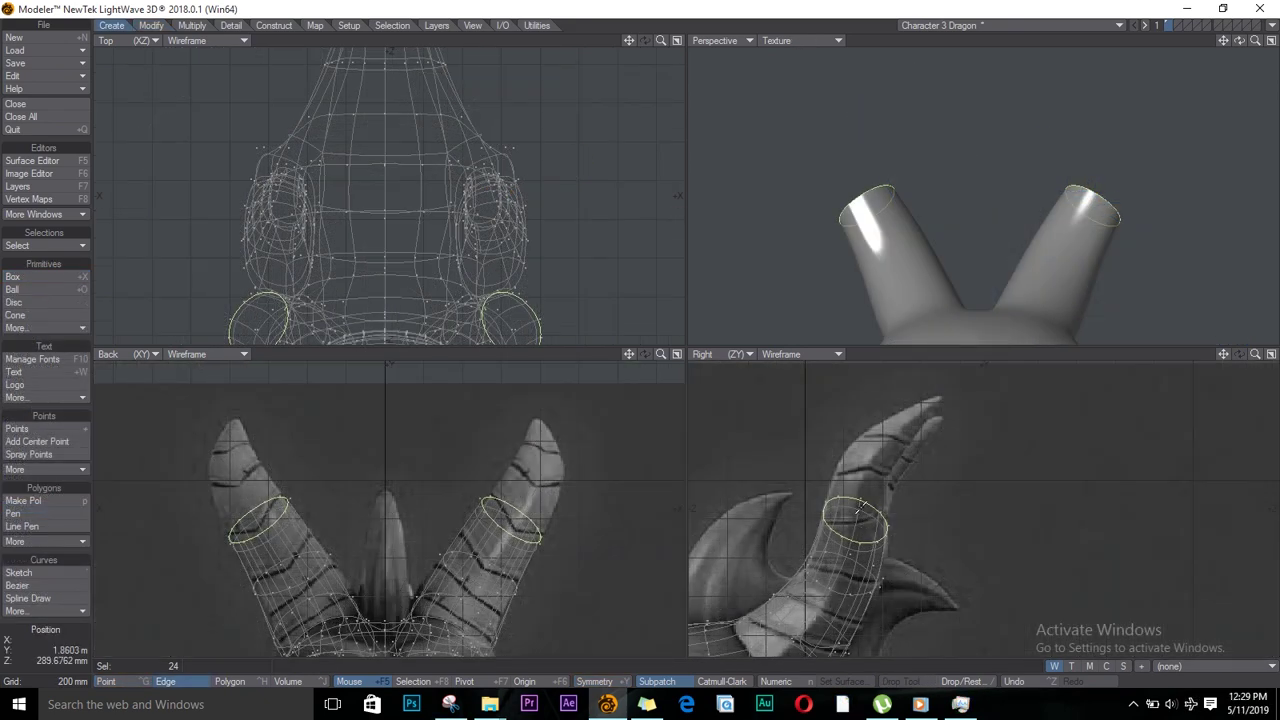
key("t")
left_click_drag(859, 513, 868, 461)
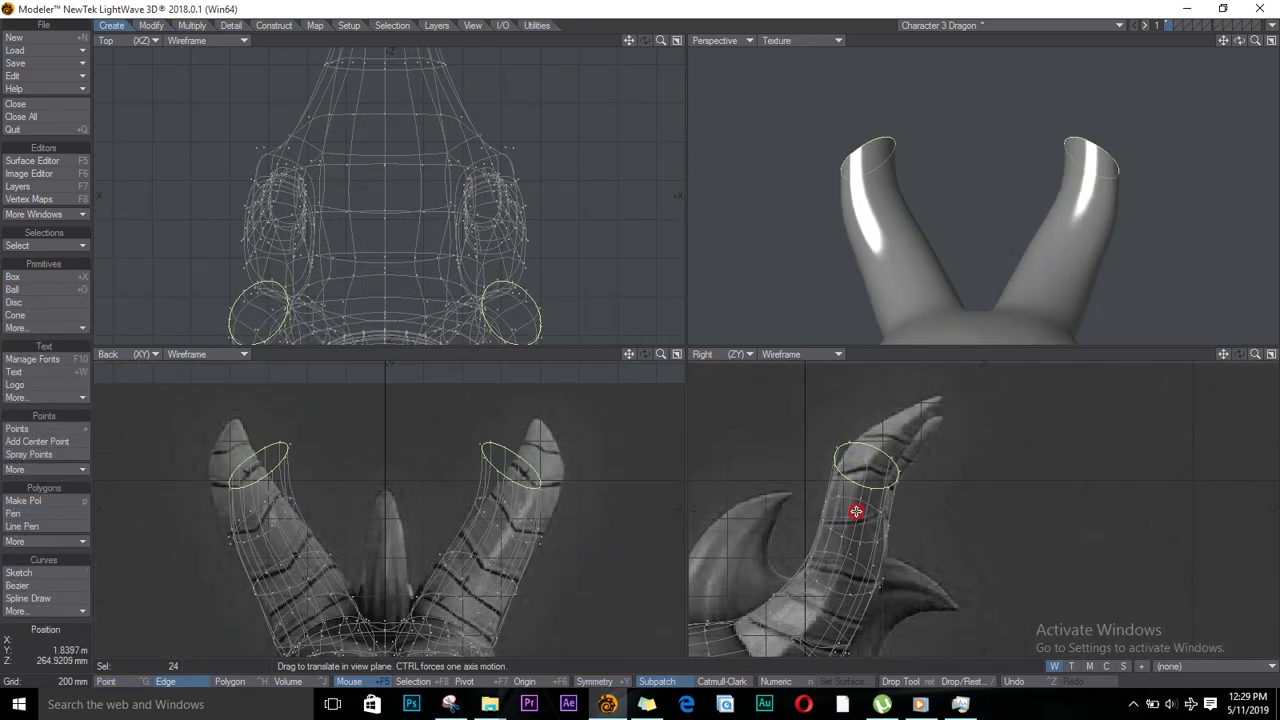
left_click_drag(511, 475, 538, 483)
key("ctrl+z")
key("ctrl+z")
left_click(595, 681)
Move the new end loops up and outward along the horns, then shrink and align them in the Back and Right views
mouse_move(500, 525)
left_mouse_down()
mouse_move(529, 483)
mouse_move(517, 468)
mouse_move(509, 511)
mouse_move(520, 514)
left_mouse_up()
key("h")
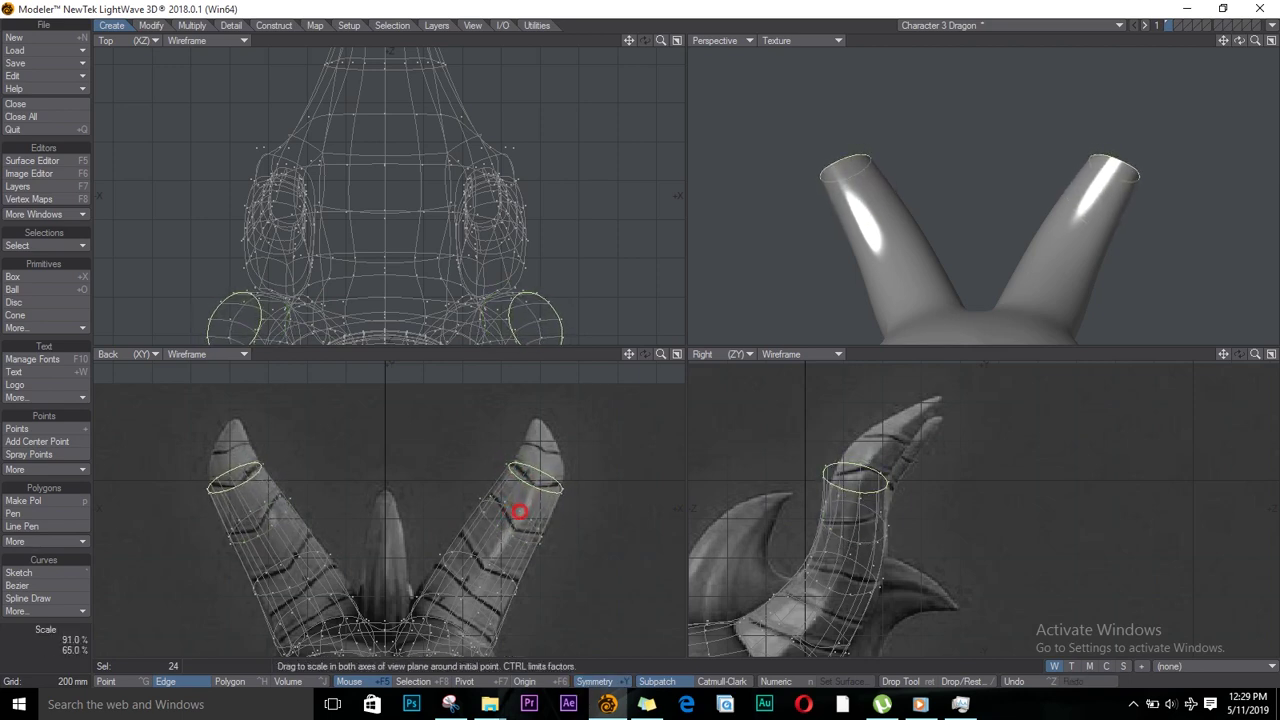
left_click_drag(866, 480, 855, 477)
key("t")
left_click_drag(869, 479, 872, 476)
left_click_drag(537, 476, 541, 476)
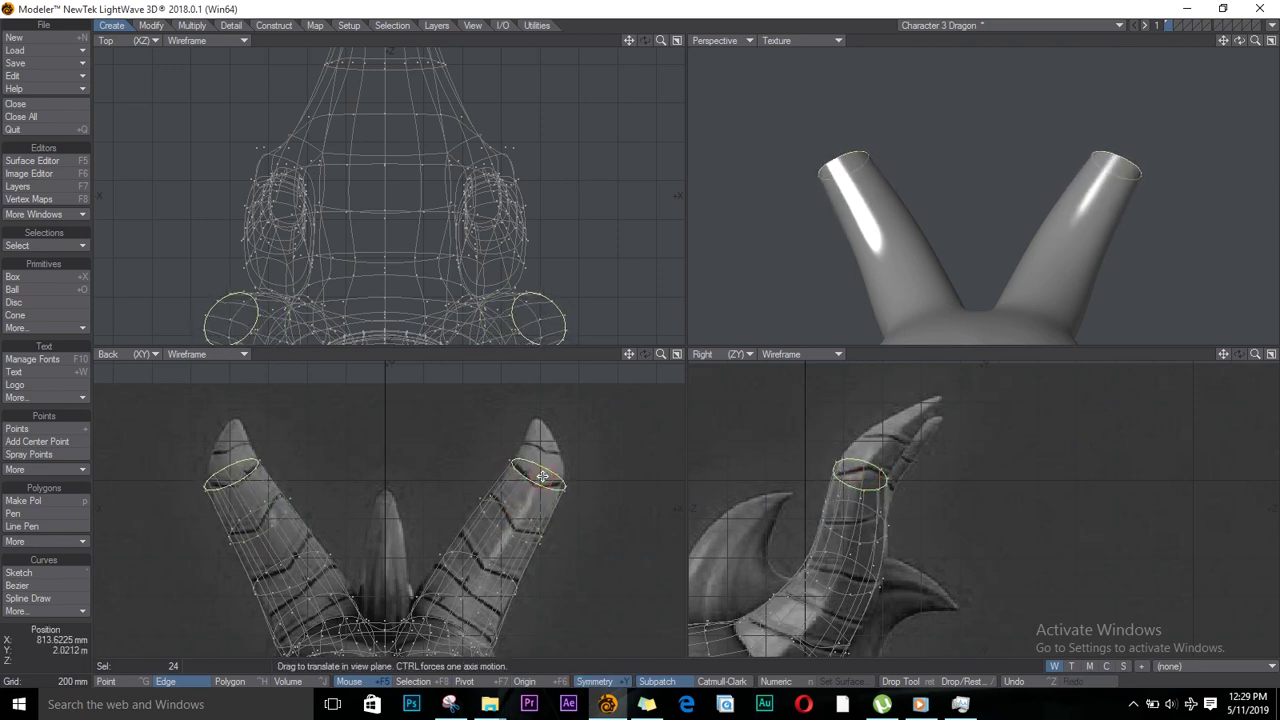
Extend the horn end loops by another section, moving and scaling them toward the next reference stripe in the Right and Back views
key("e")
key("t")
left_click_drag(863, 488, 887, 456)
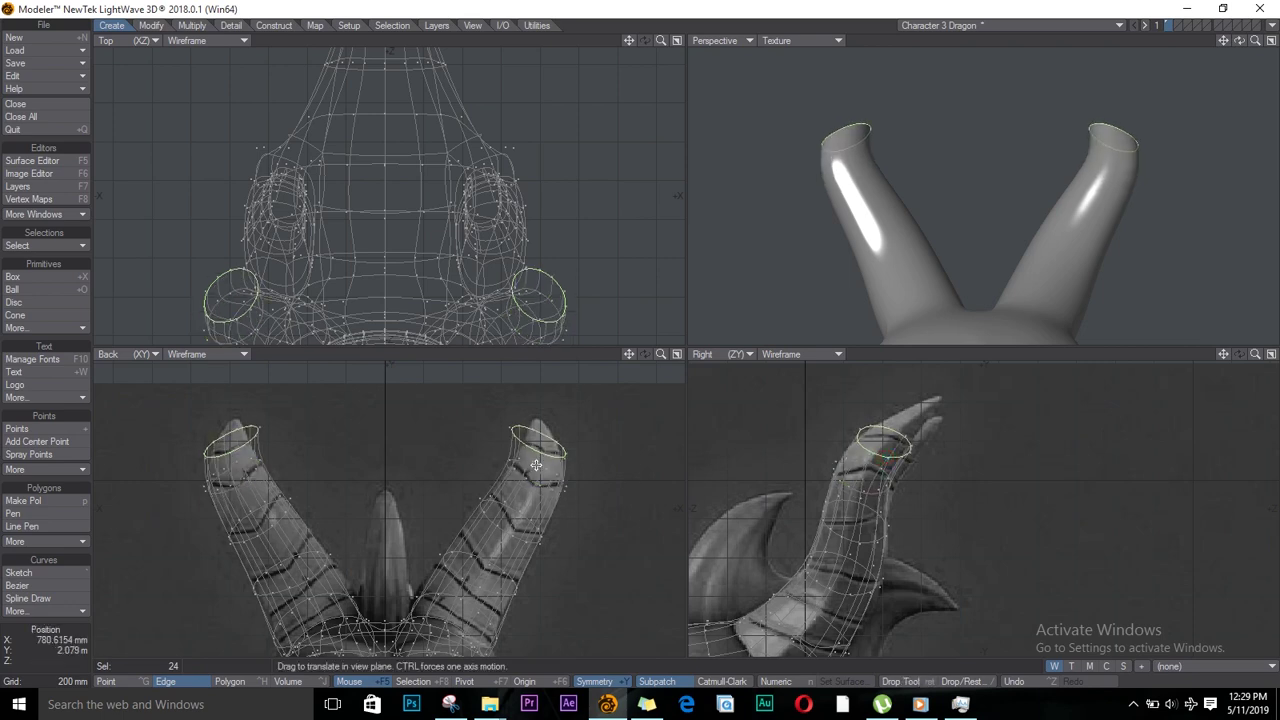
key("h")
key("t")
mouse_move(540, 445)
left_mouse_down()
mouse_move(523, 445)
mouse_move(546, 443)
left_mouse_up()
left_click_drag(883, 449, 884, 447)
Rotate, resize and reposition the new horn end loops to follow the narrowing horns in the Back view
left_click_drag(1239, 41, 972, 54)
key("y")
mouse_move(545, 441)
left_mouse_down()
mouse_move(521, 446)
mouse_move(547, 447)
left_mouse_up()
key("t")
key("h")
left_click_drag(544, 446, 537, 441)
key("t")
Carry the horns up to the reference tips, shrinking the end loops and fine-tuning their position in the Back and Right views
left_click_drag(879, 440, 833, 459)
key("t")
key("h")
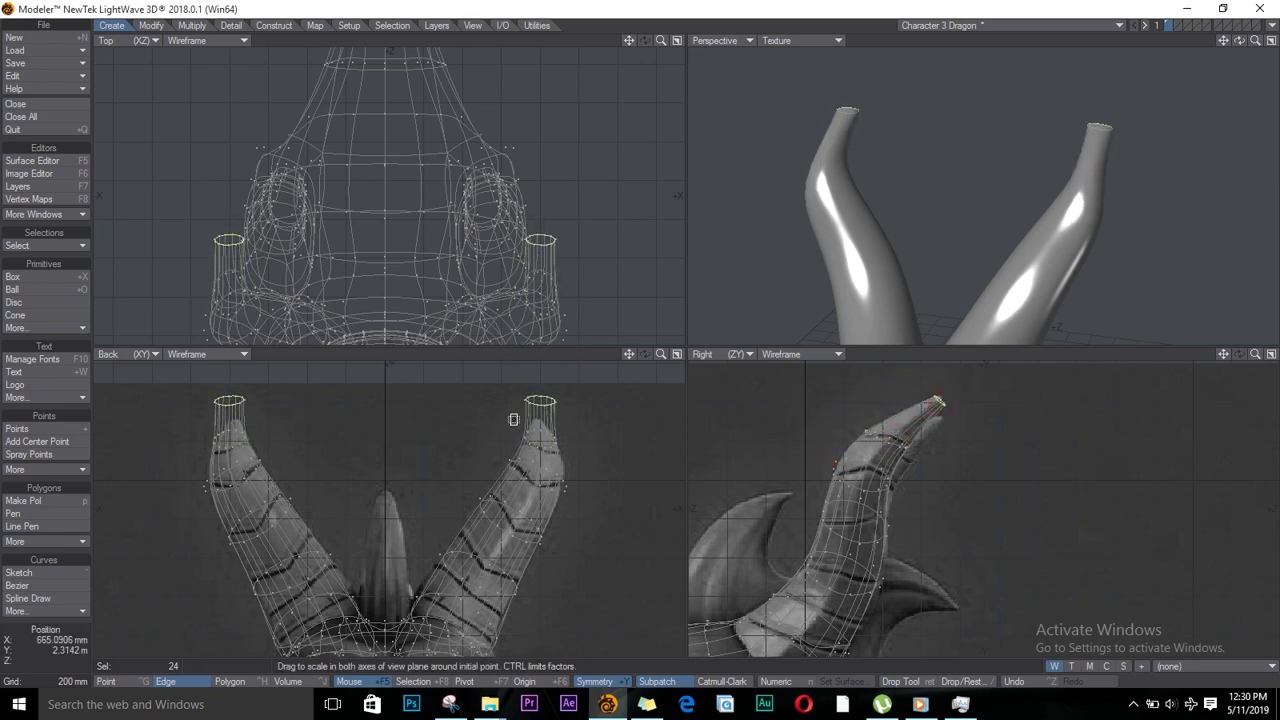
mouse_move(540, 402)
left_mouse_down()
mouse_move(483, 409)
mouse_move(536, 406)
left_mouse_up()
key("t")
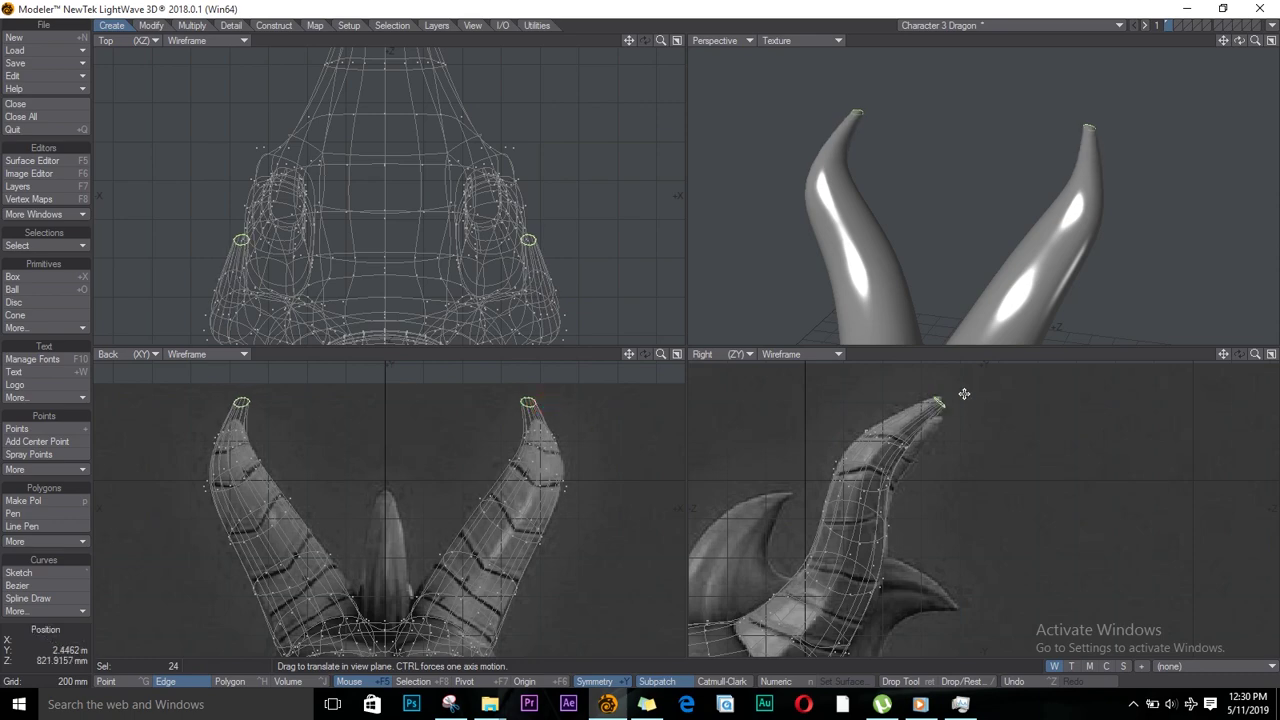
left_click_drag(940, 400, 1154, 443, "ctrl+alt")
key("shift+a")
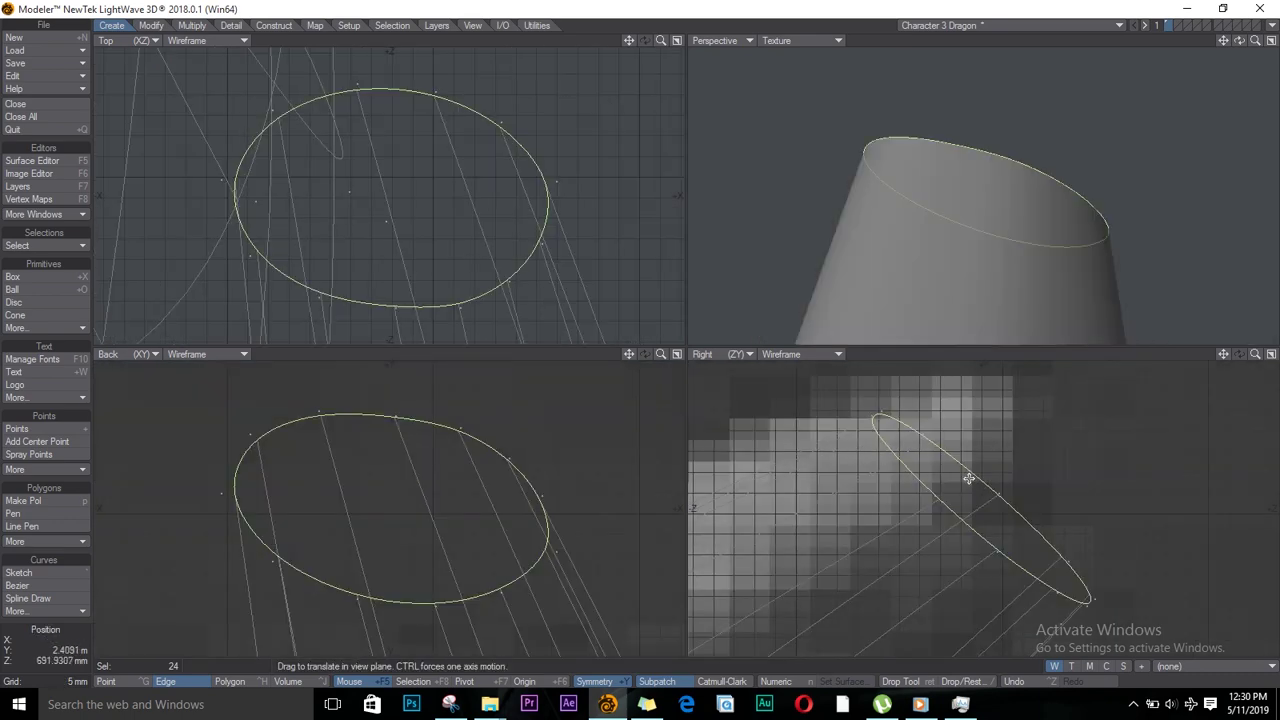
left_click_drag(956, 498, 945, 445)
Save the model and set the Perspective view's shading to Textured Wire
key("s")
mouse_move(1240, 40)
left_mouse_down()
mouse_move(1274, 10)
mouse_move(1228, 49)
left_mouse_up()
left_click(805, 40)
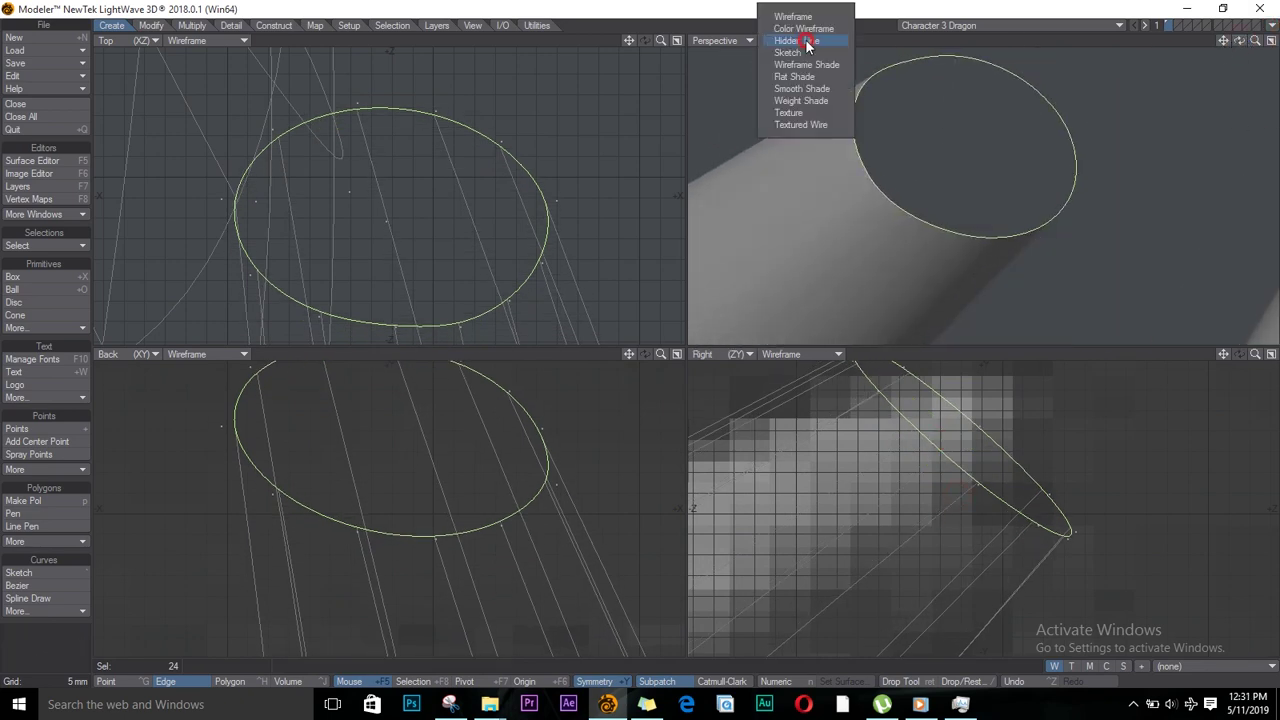
left_click(814, 122)
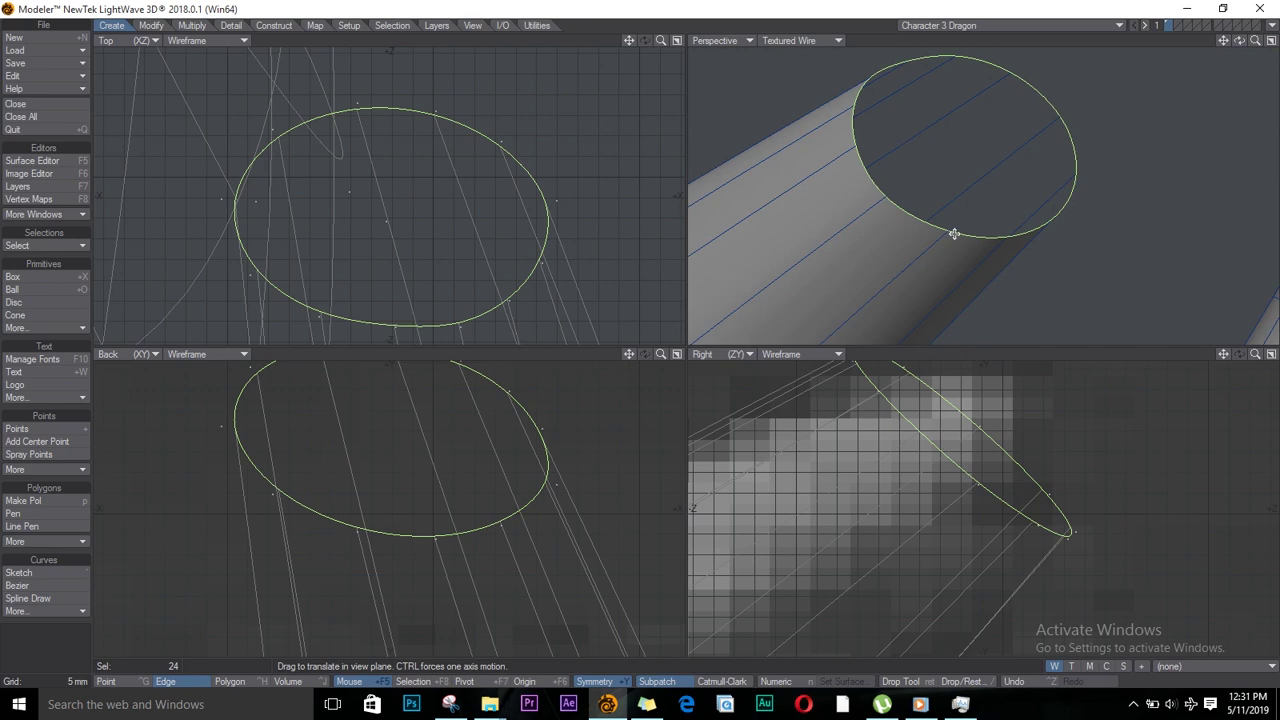
Deselect the tip loops and, in point mode, make a four-point polygon across the middle of the horn tip opening
key("Return")
key("slash")
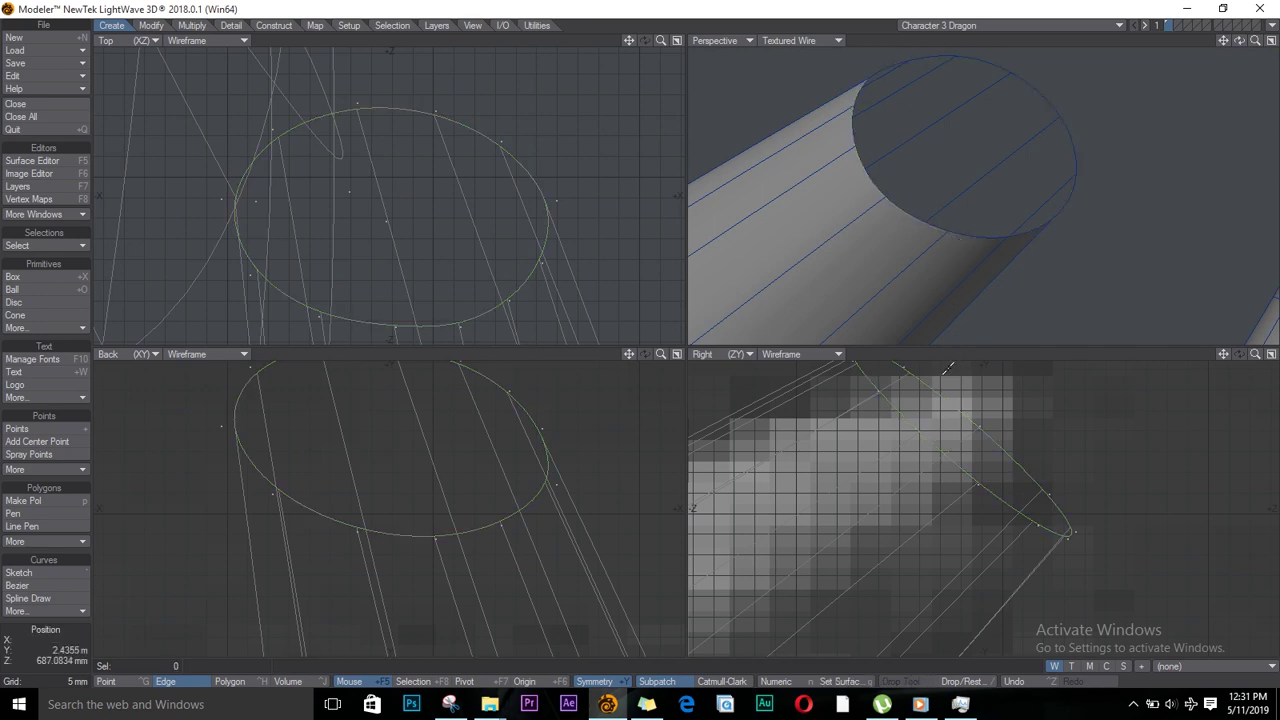
key("ctrl+g")
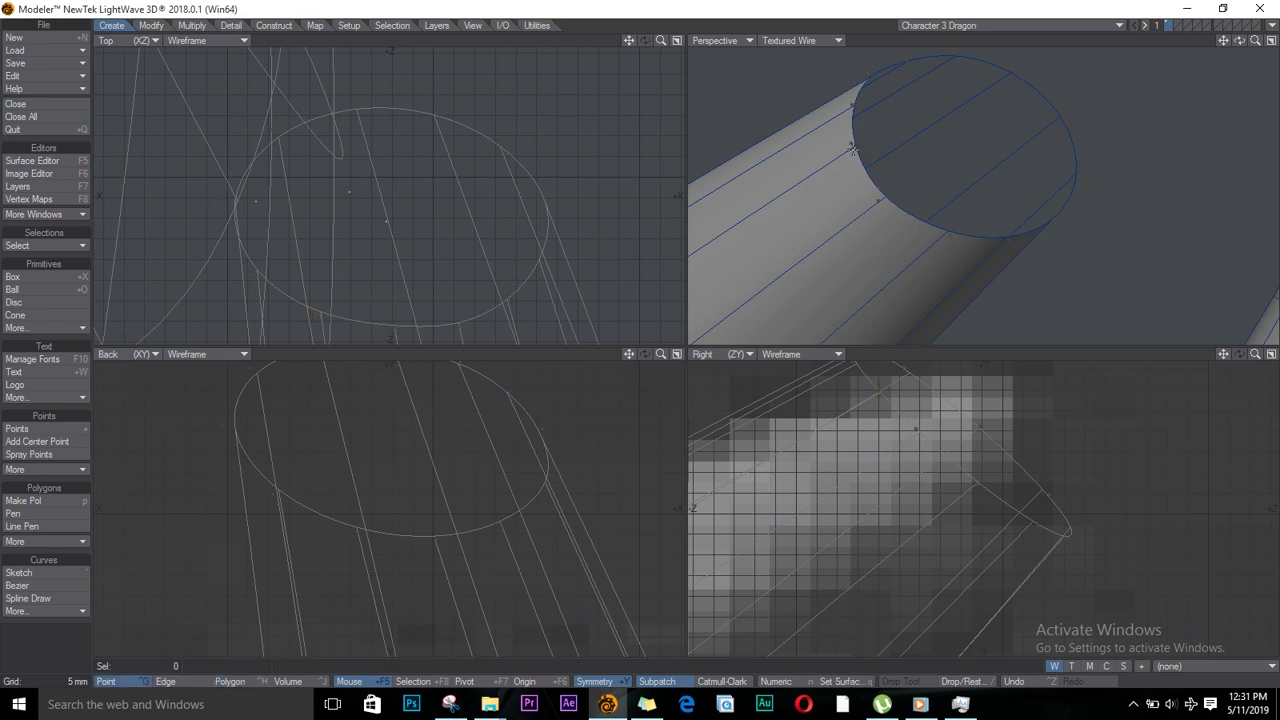
left_click(857, 145)
key("p")
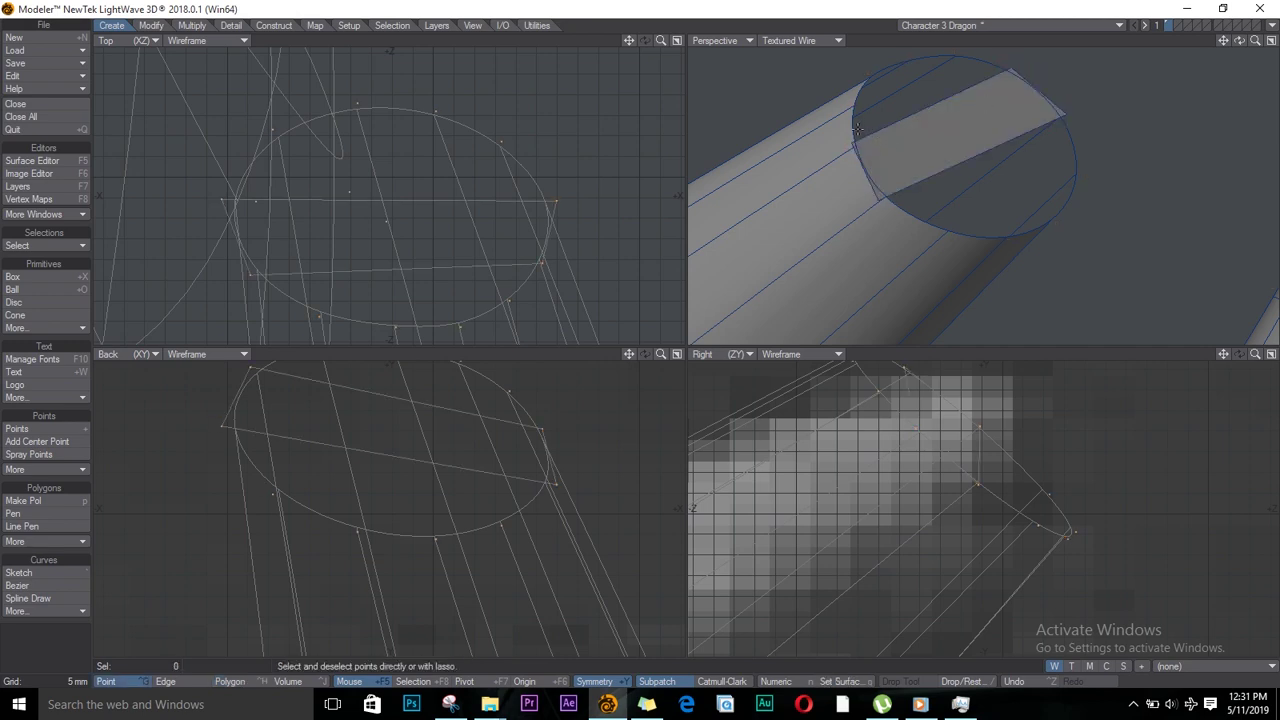
Make two more four-point polygons to close the upper side of the horn tip opening
left_click(852, 144)
left_click(854, 103, "shift")
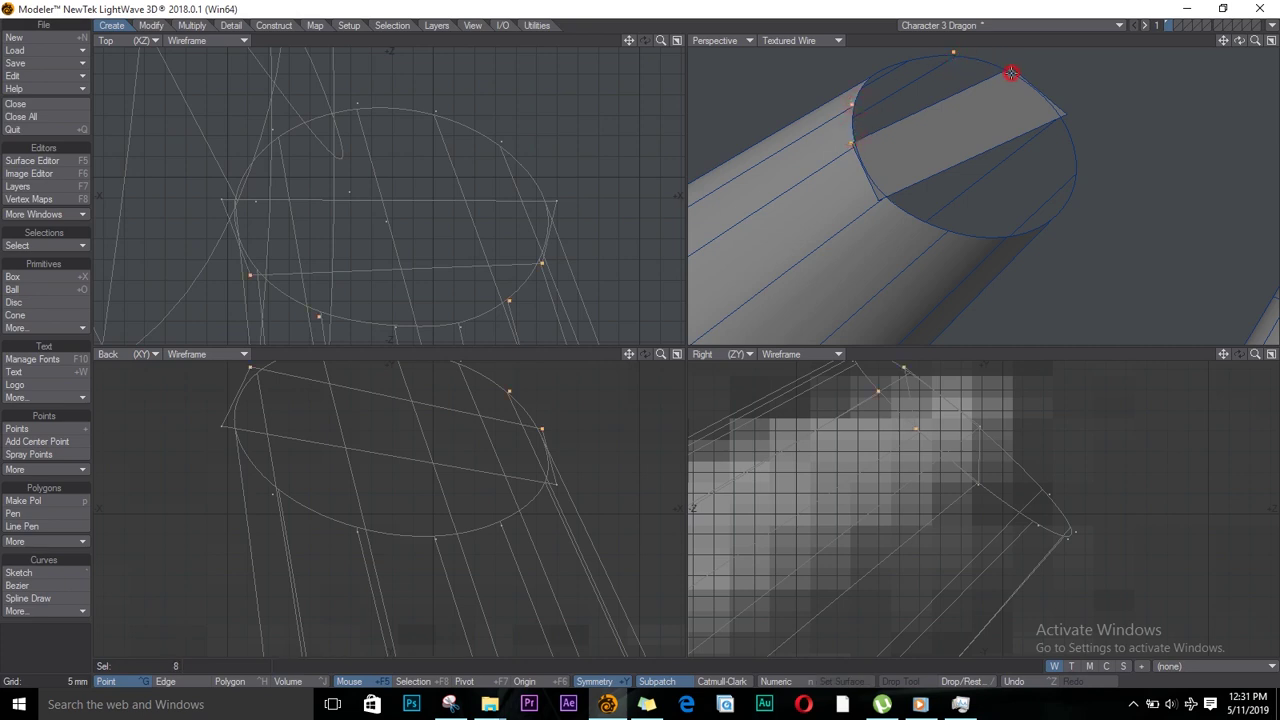
key("p")
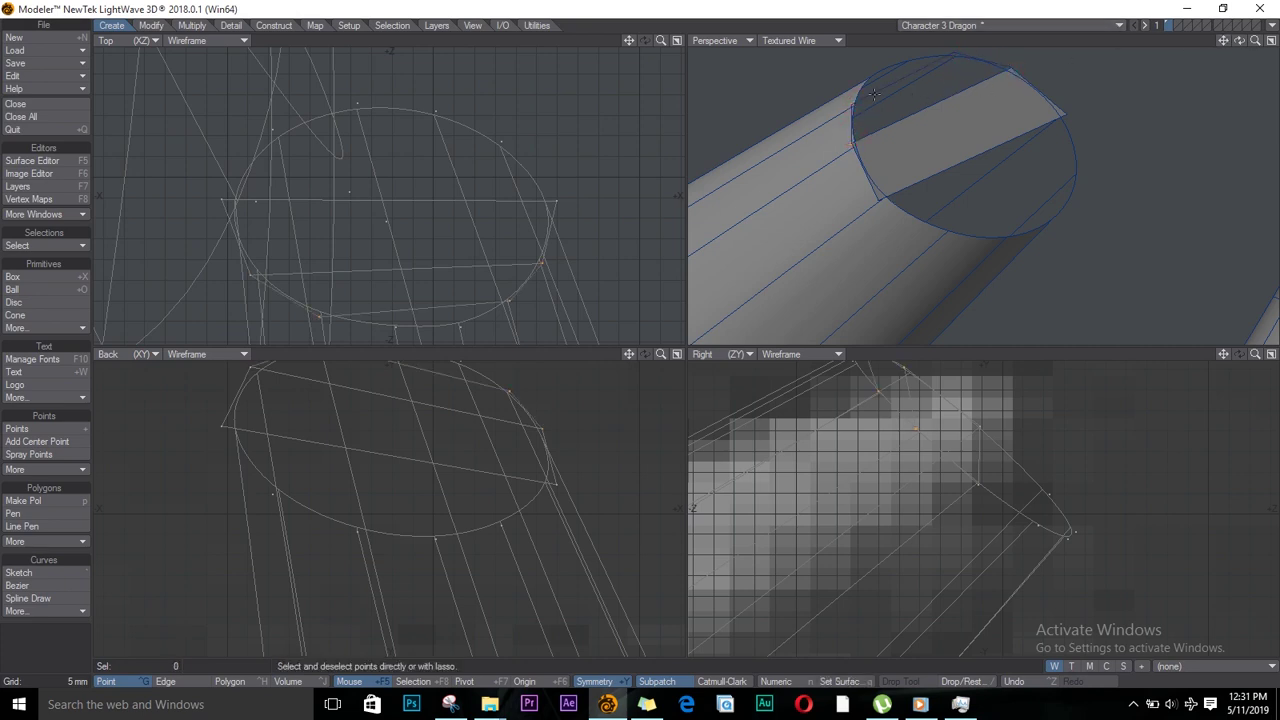
mouse_move(874, 94)
left_mouse_down()
mouse_move(849, 106)
mouse_move(866, 75)
left_mouse_up()
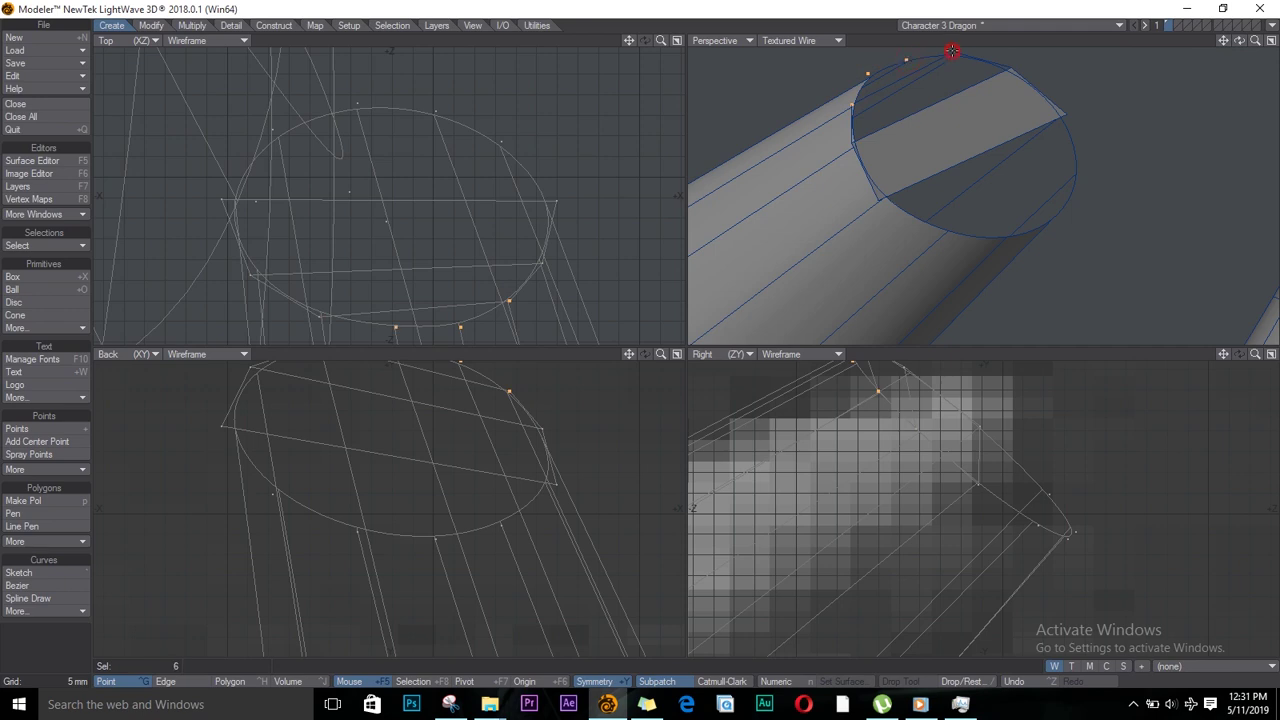
key("p")
Make four-point polygons from the remaining points to close the lower side of the horn tip opening
left_click_drag(884, 197, 949, 231)
key("p")
left_click(941, 231)
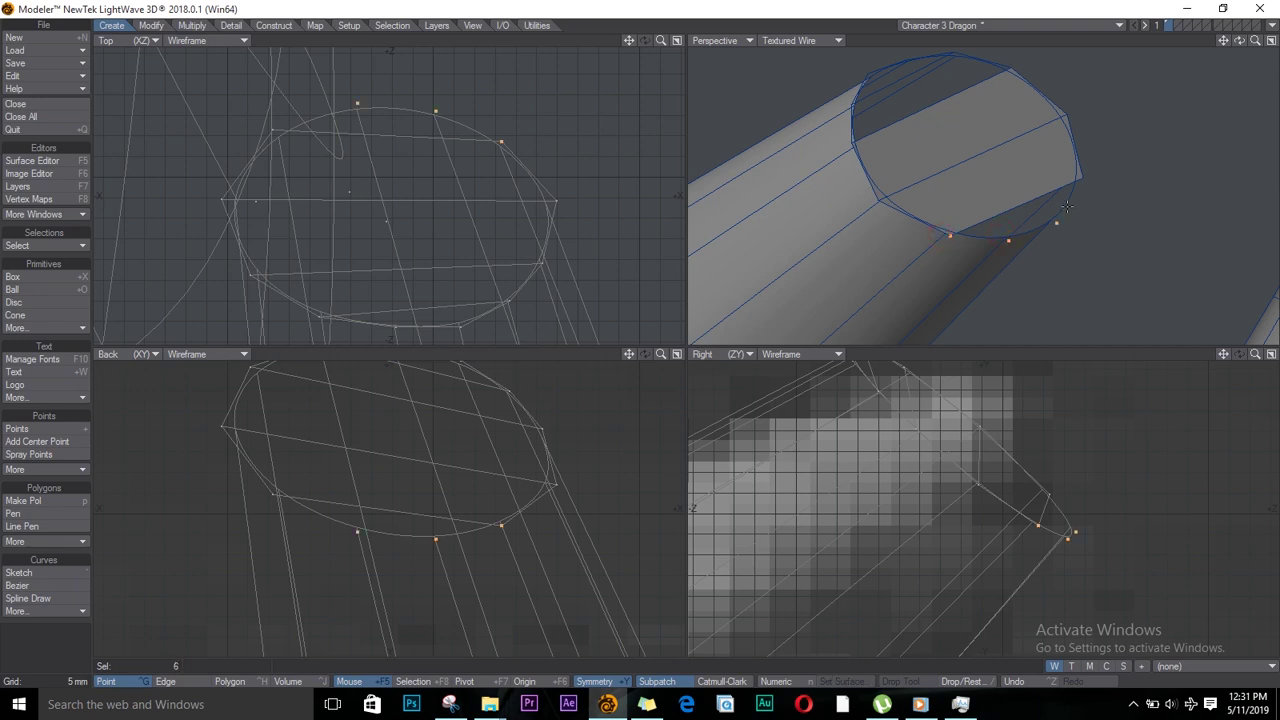
left_click(1075, 174)
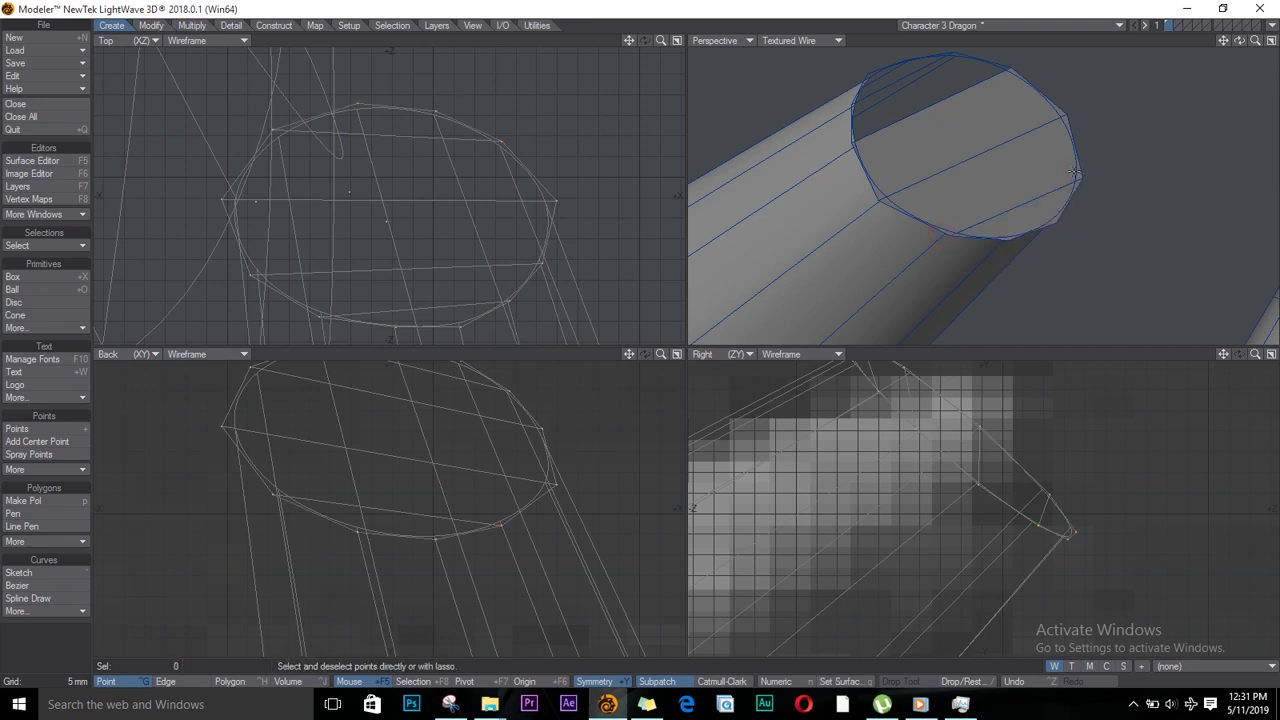
Select all the new cap polygons on the horn tips and convert them to subpatches
key("space")
key("space")
left_click_drag(1015, 219, 897, 77)
key("Tab")
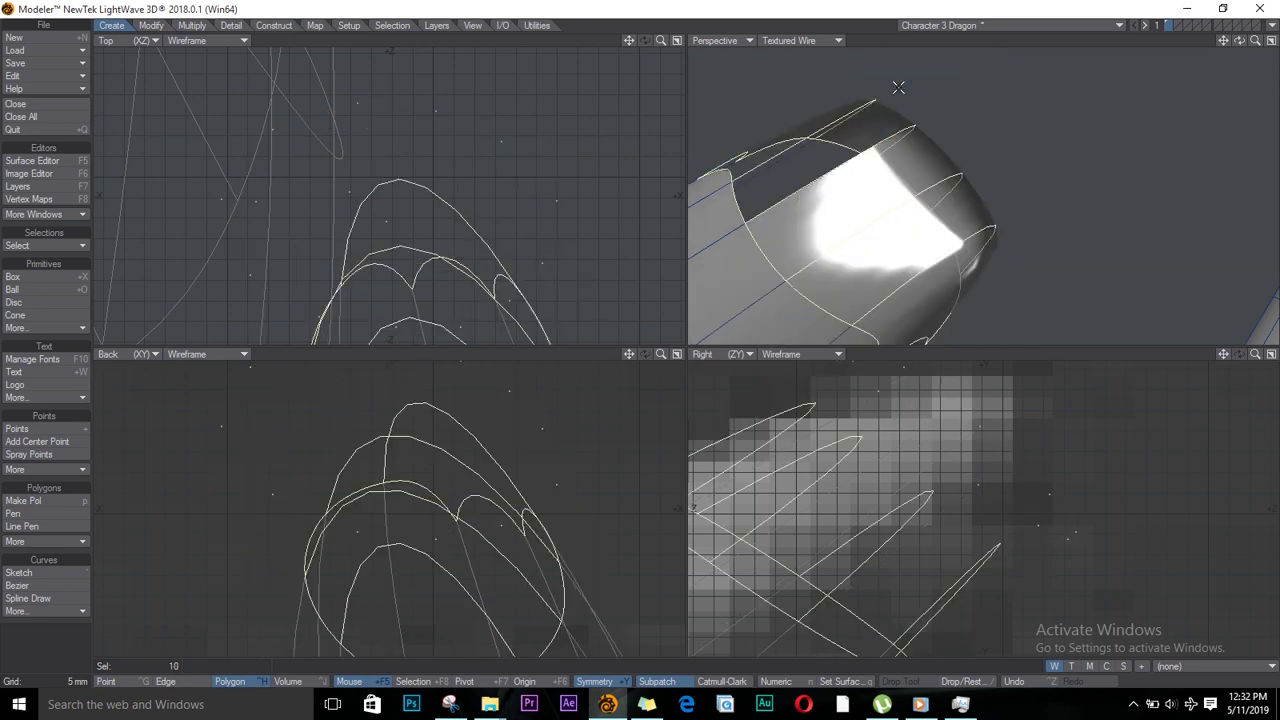
Flip the inward-facing cap polygons on the horn tip so the whole cap faces outward
key("f")
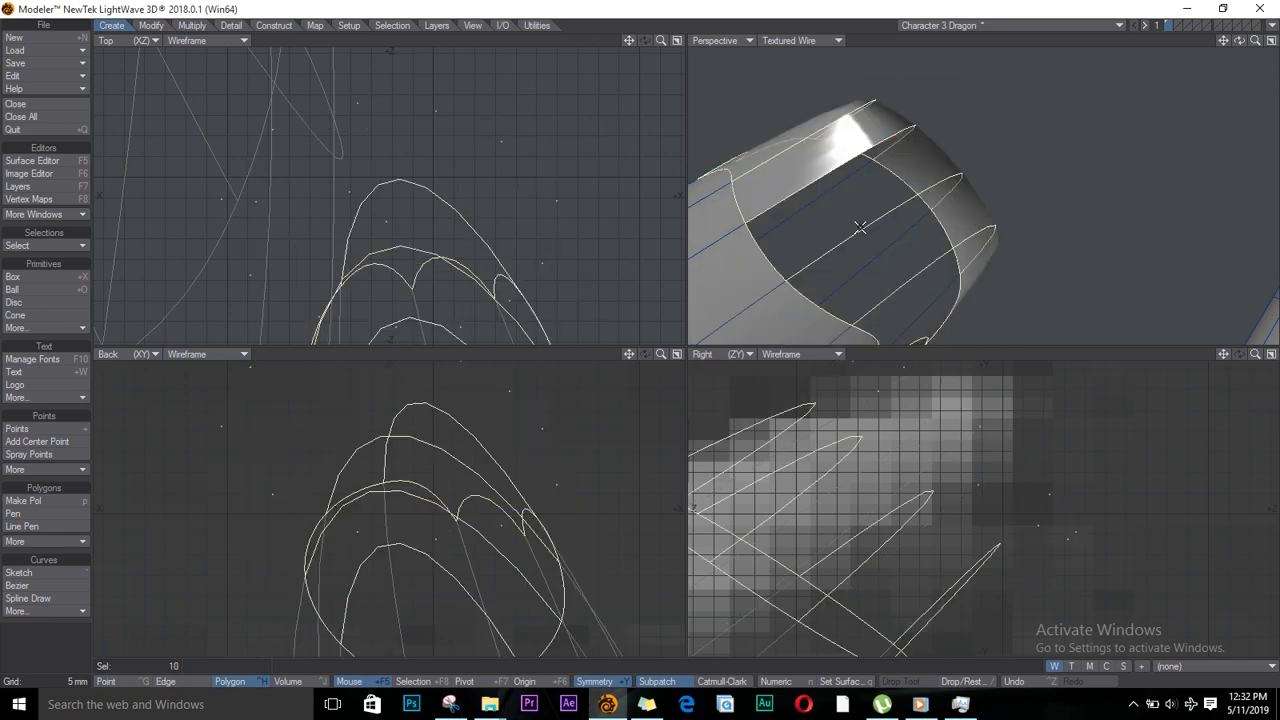
key("f")
key("/")
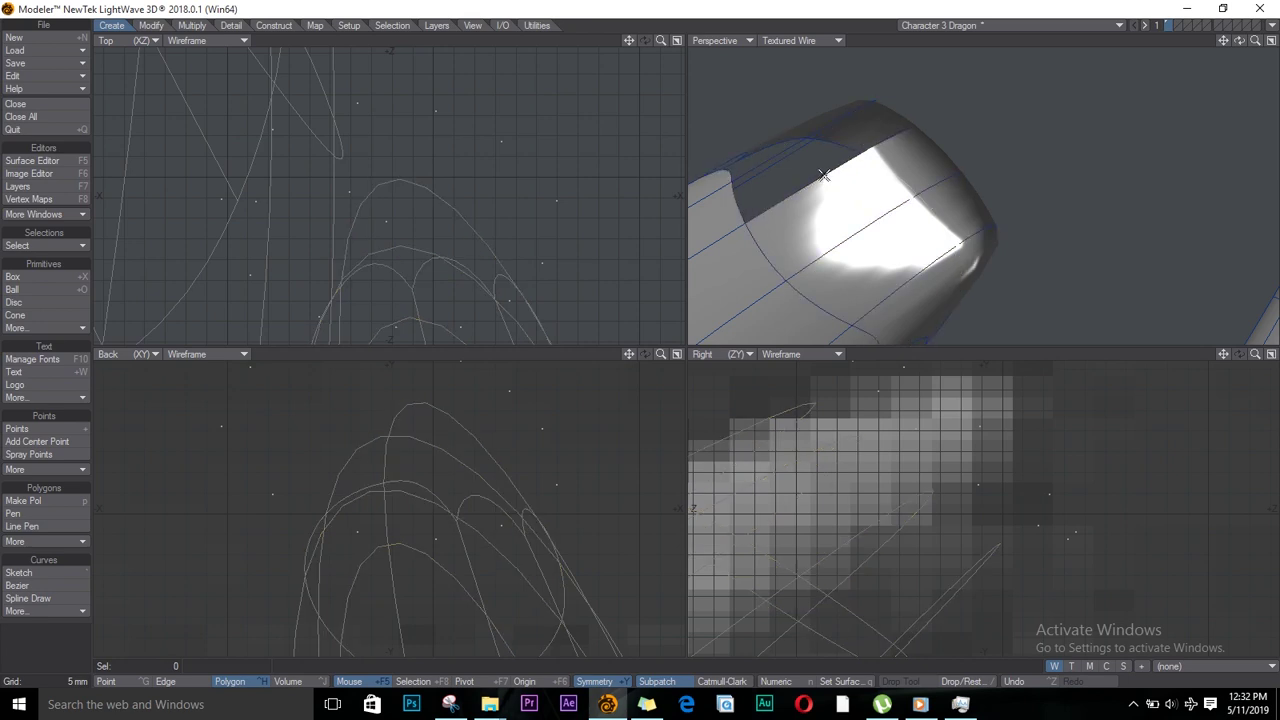
mouse_move(812, 168)
left_mouse_down()
mouse_move(789, 140)
mouse_move(940, 280)
left_mouse_up()
key("f")
Fit the whole dragon in the views and examine the capped horns from several angles
left_click_drag(1256, 42, 722, 204)
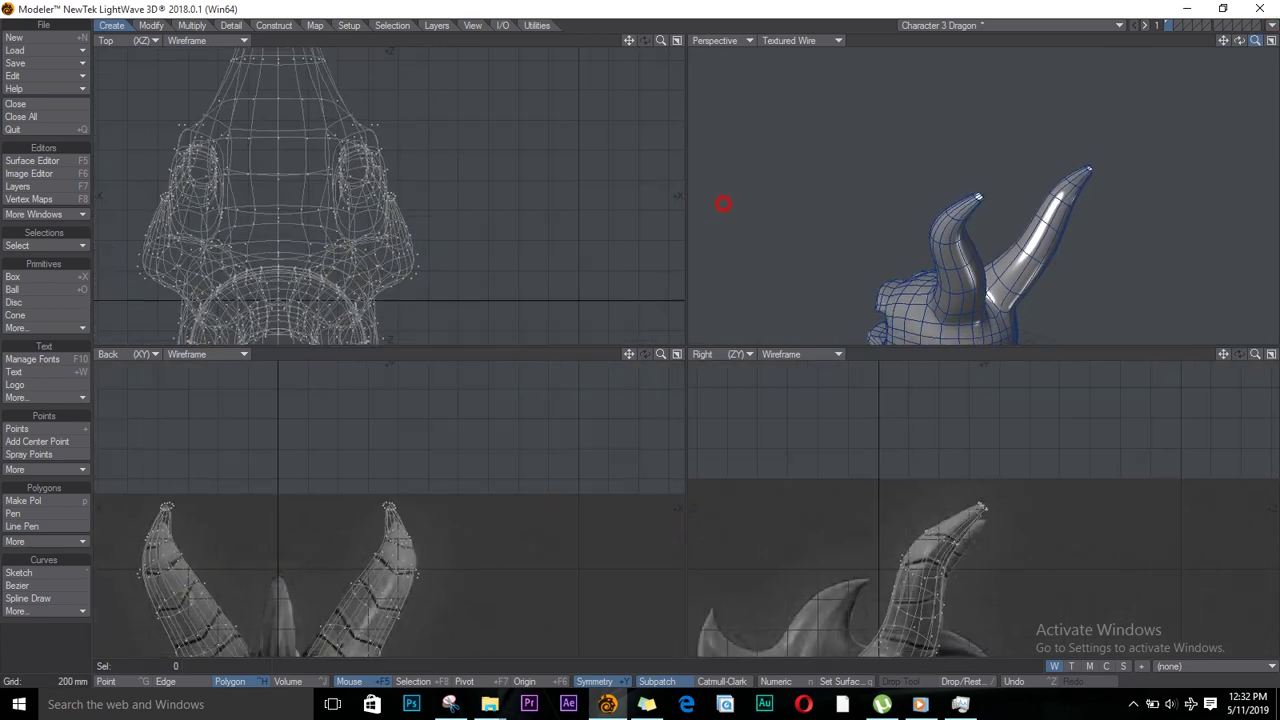
left_click_drag(1242, 44, 890, 152)
key("a")
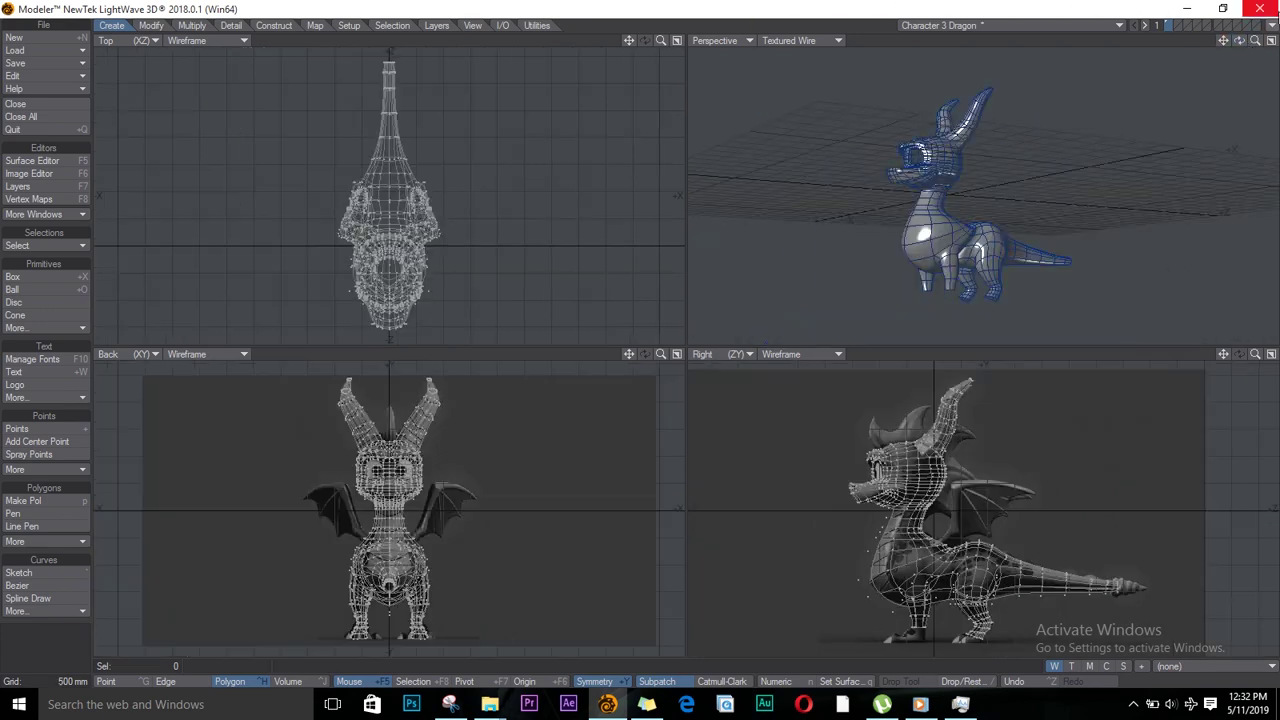
left_click_drag(1241, 44, 1120, 230)
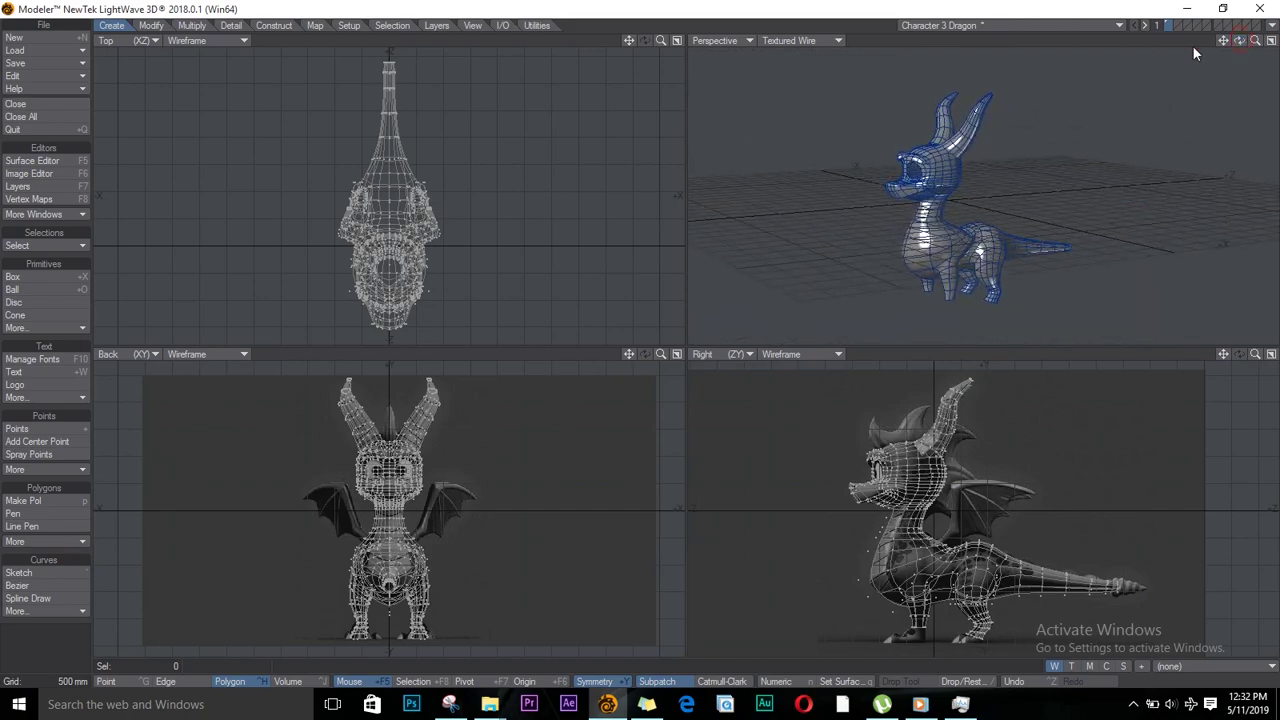